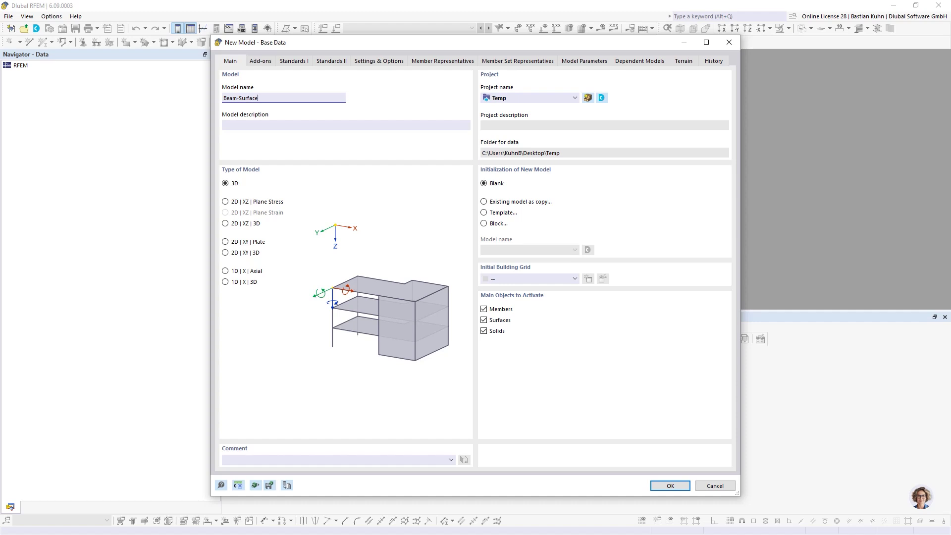
Activate the Timber Design add-on and set the load combination standard to EN 1990 | Timber with national annex DIN | 2012-08.
{"action": "left_click", "coordinate": [263, 62]}
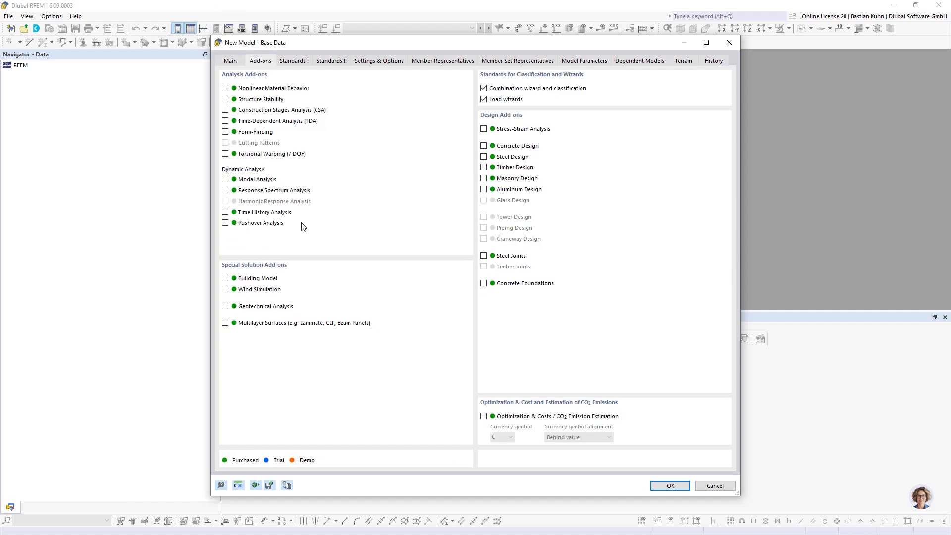
{"action": "left_click", "coordinate": [484, 168]}
{"action": "left_click", "coordinate": [293, 61]}
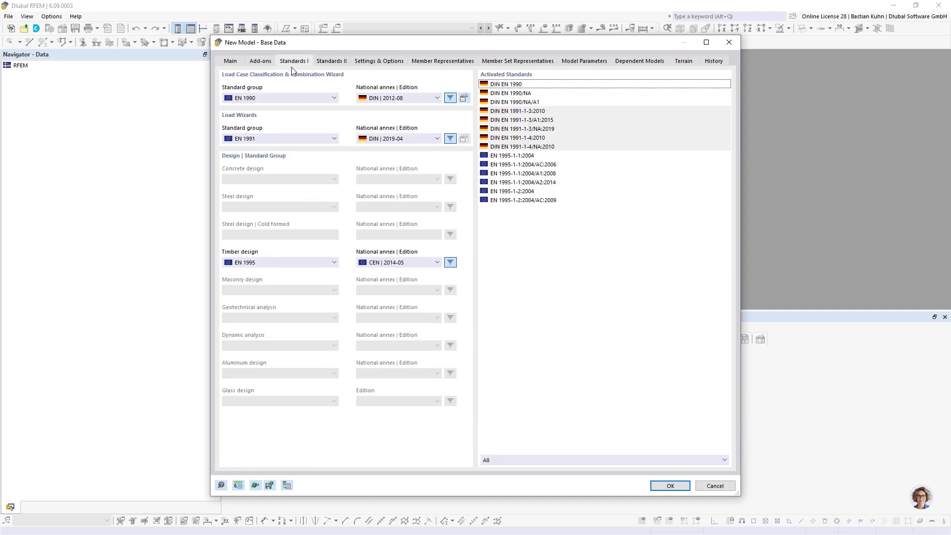
{"action": "left_click", "coordinate": [333, 98]}
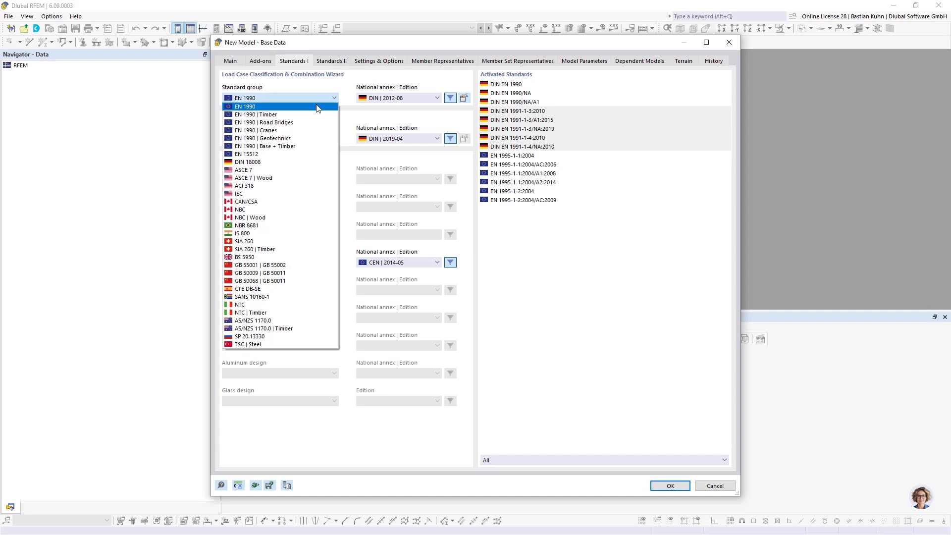
{"action": "left_click", "coordinate": [304, 115]}
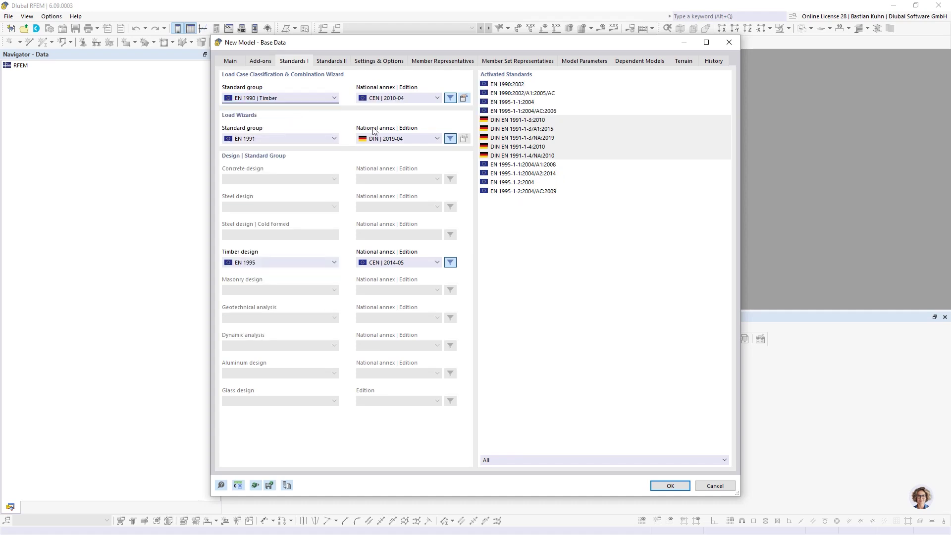
{"action": "left_click", "coordinate": [384, 98]}
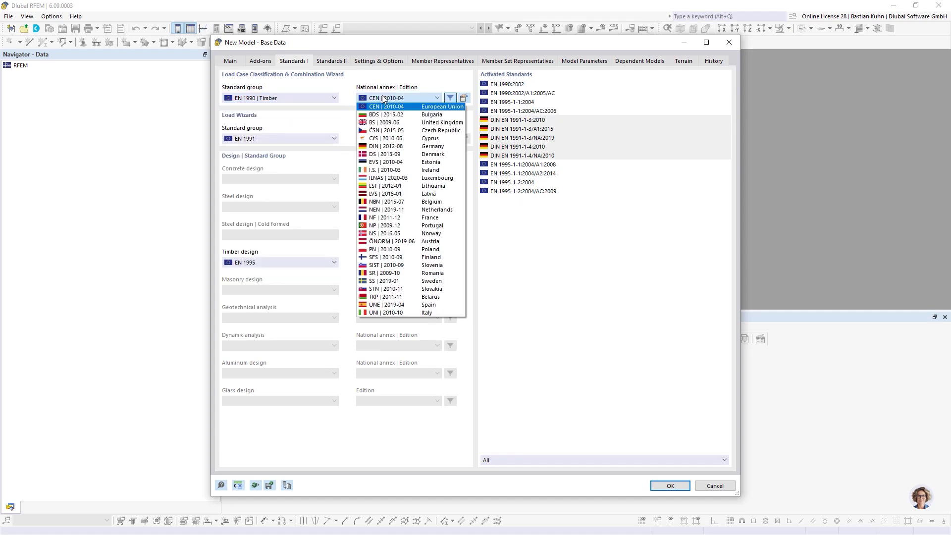
{"action": "left_click", "coordinate": [377, 146]}
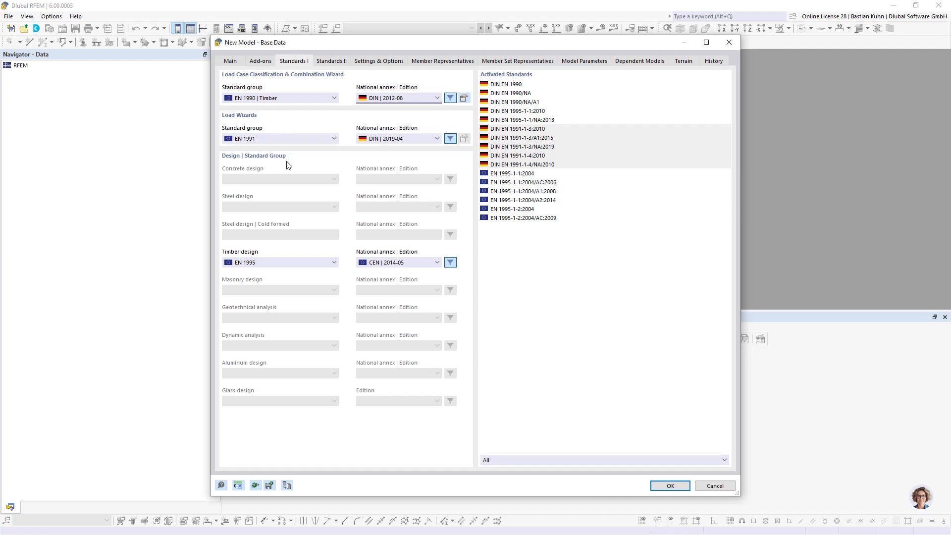
Set the EN 1995 timber design annex to DIN | 2014-07 and create the model.
{"action": "left_click", "coordinate": [390, 263]}
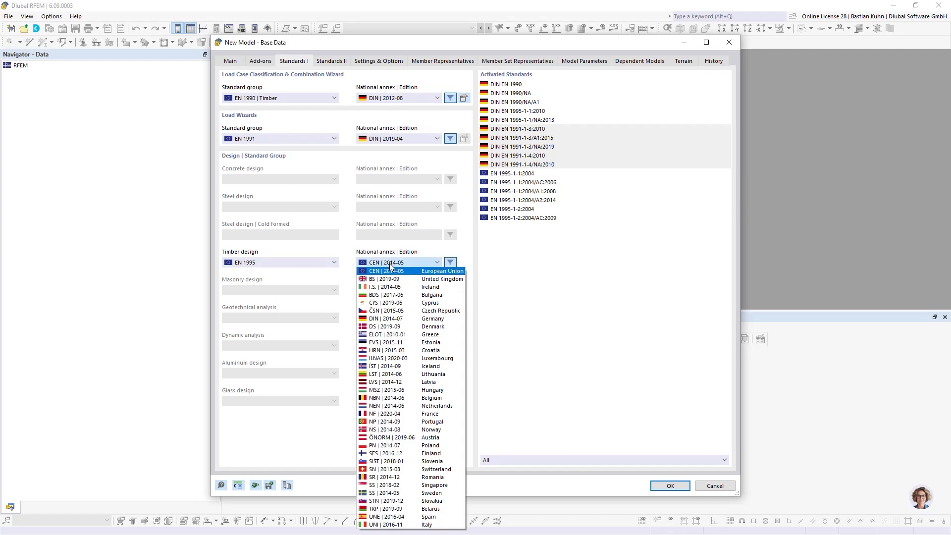
{"action": "left_click", "coordinate": [389, 318]}
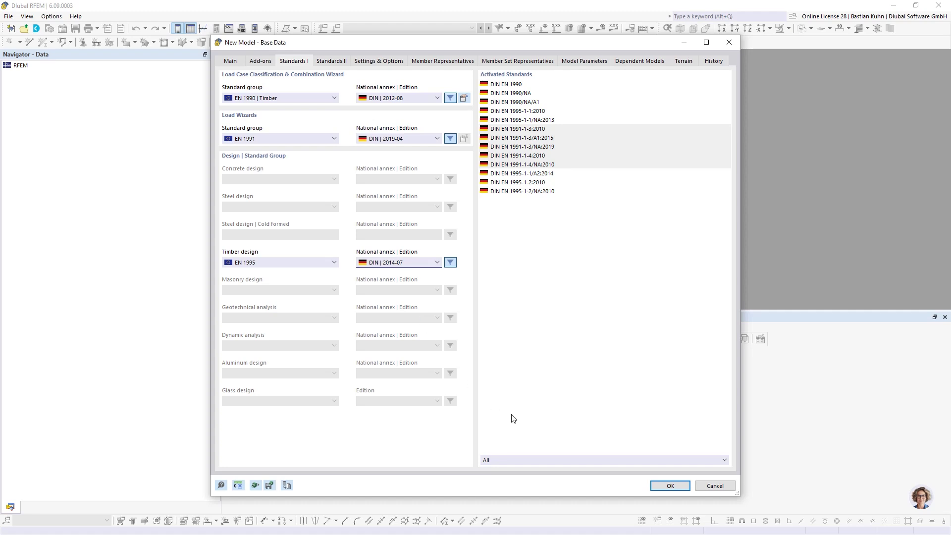
{"action": "left_click", "coordinate": [668, 485]}
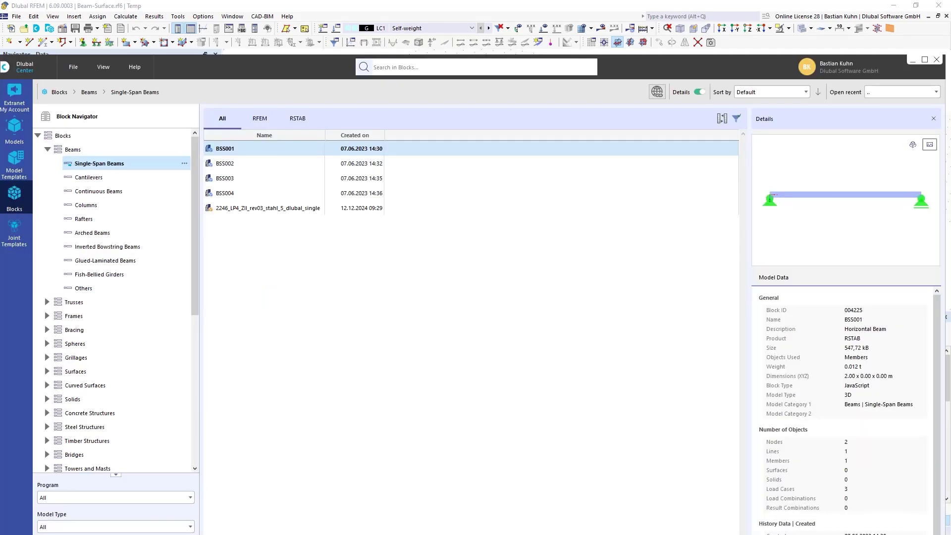
In the Dlubal Center block library, preview block GLB-MS301 in the Glued-Laminated Beams category under Beams.
{"action": "left_click_drag", "start_coordinate": [285, 68], "coordinate": [330, 33]}
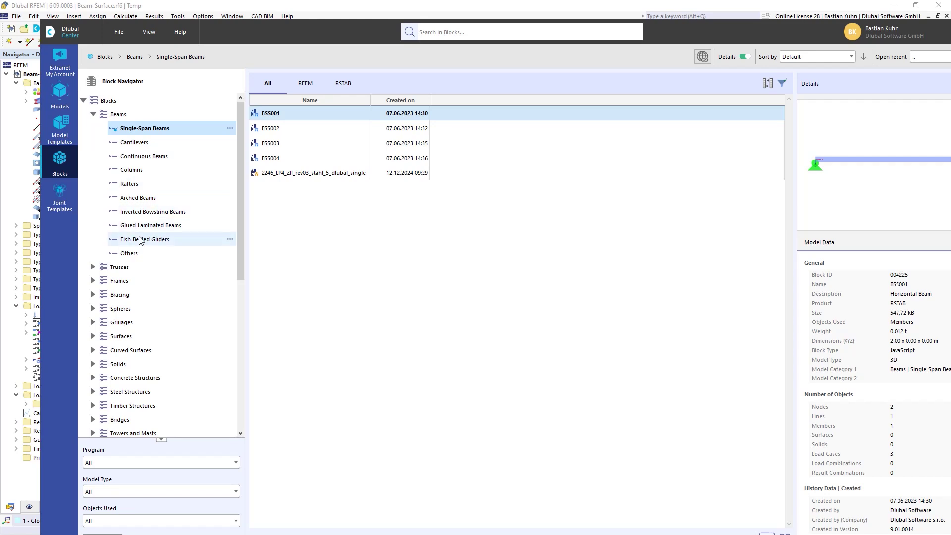
{"action": "left_click", "coordinate": [157, 226]}
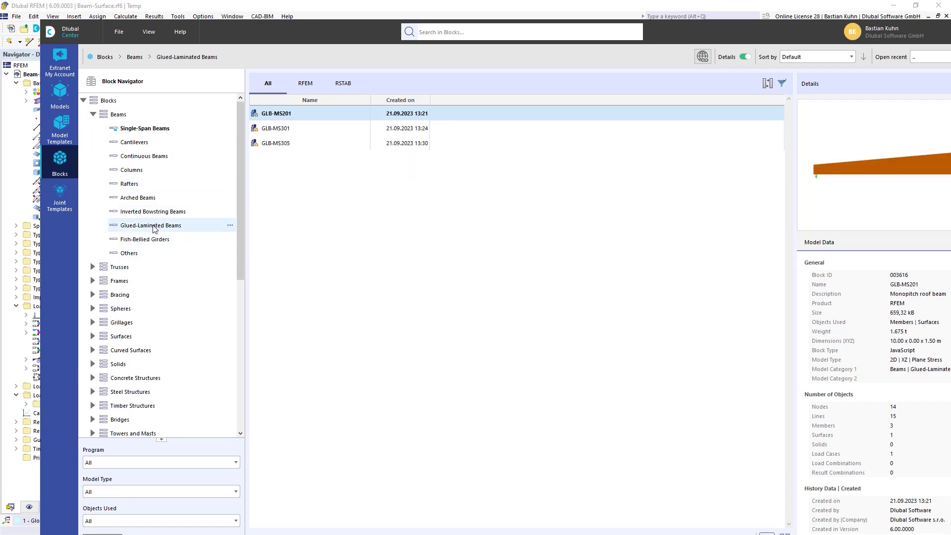
{"action": "left_click", "coordinate": [294, 129]}
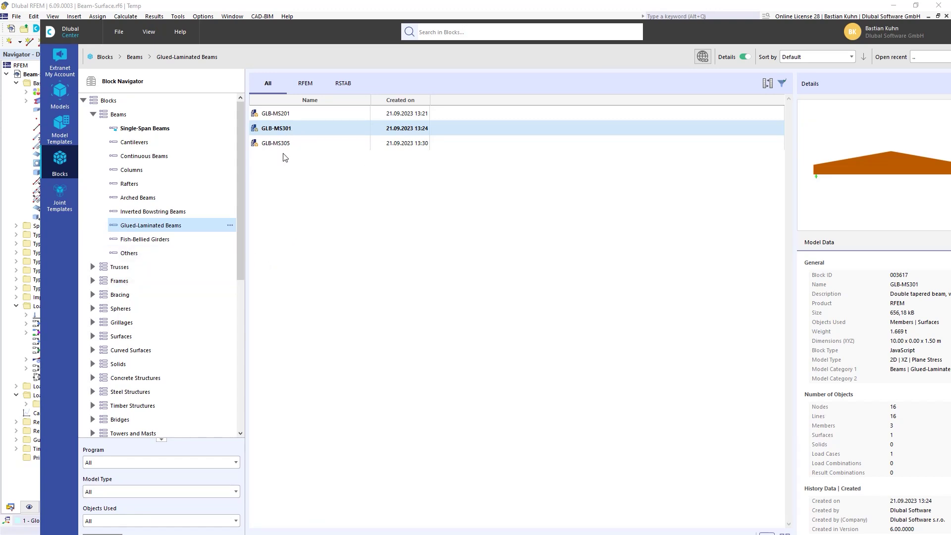
Look through the block library's full category list for timber-related structures.
{"action": "left_click_drag", "start_coordinate": [241, 220], "coordinate": [232, 362]}
{"action": "scroll", "coordinate": [138, 264], "scroll_direction": "up", "scroll_amount": 3}
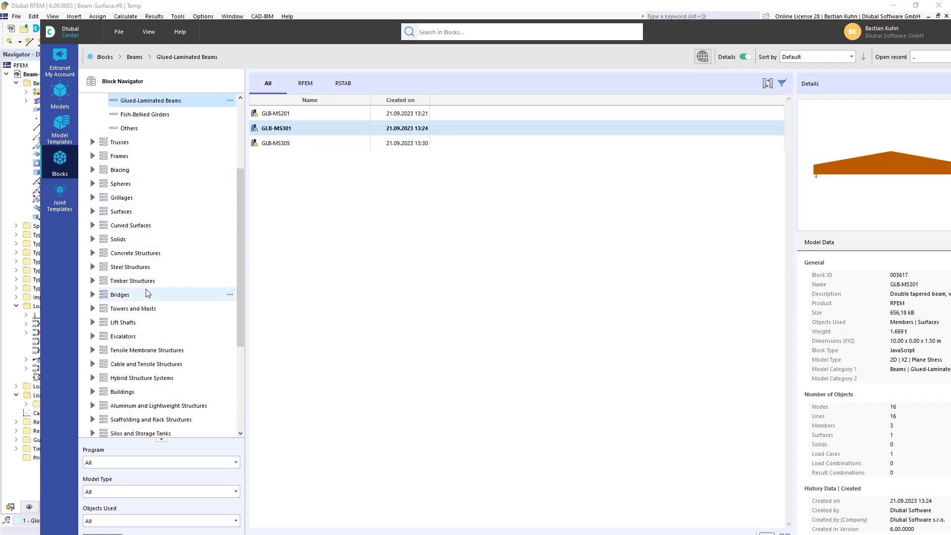
{"action": "scroll", "coordinate": [143, 301], "scroll_direction": "down", "scroll_amount": 4}
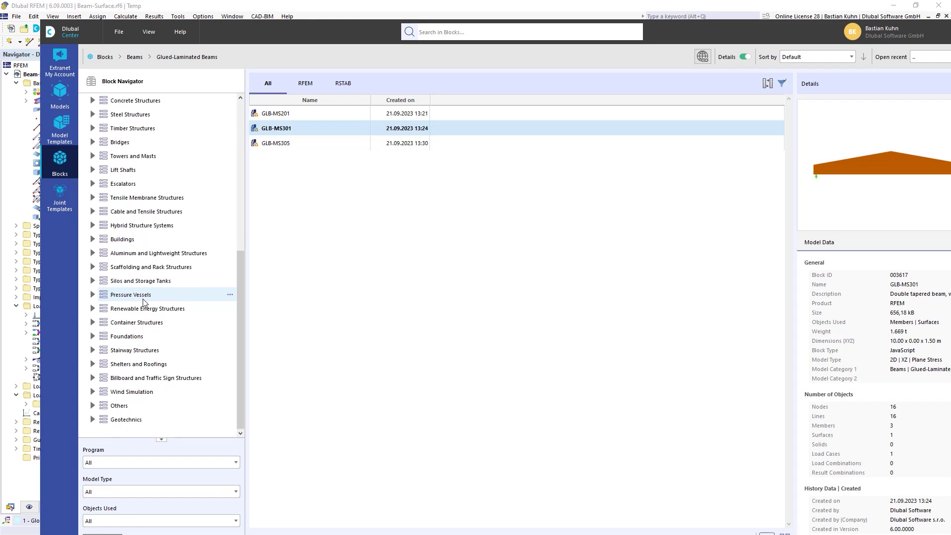
{"action": "scroll", "coordinate": [168, 350], "scroll_direction": "up", "scroll_amount": 7}
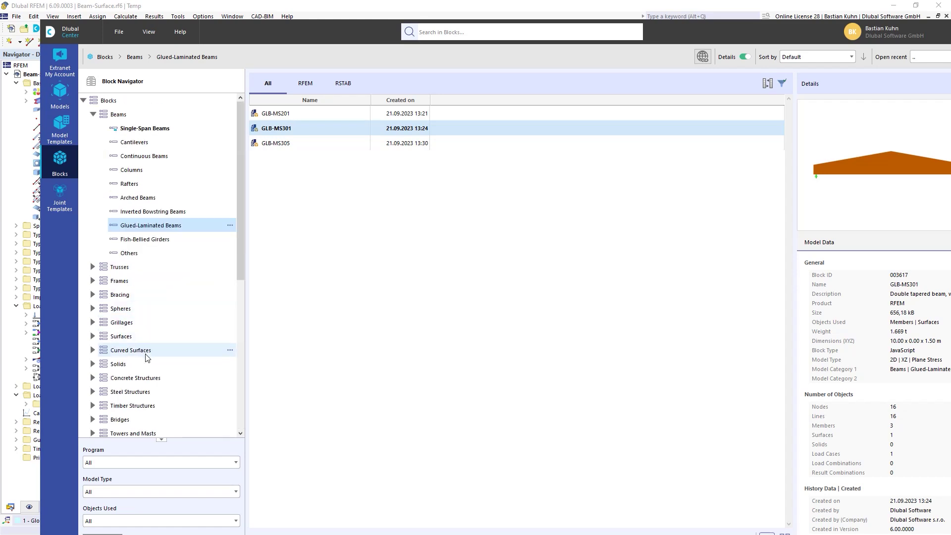
{"action": "scroll", "coordinate": [148, 357], "scroll_direction": "down", "scroll_amount": 7}
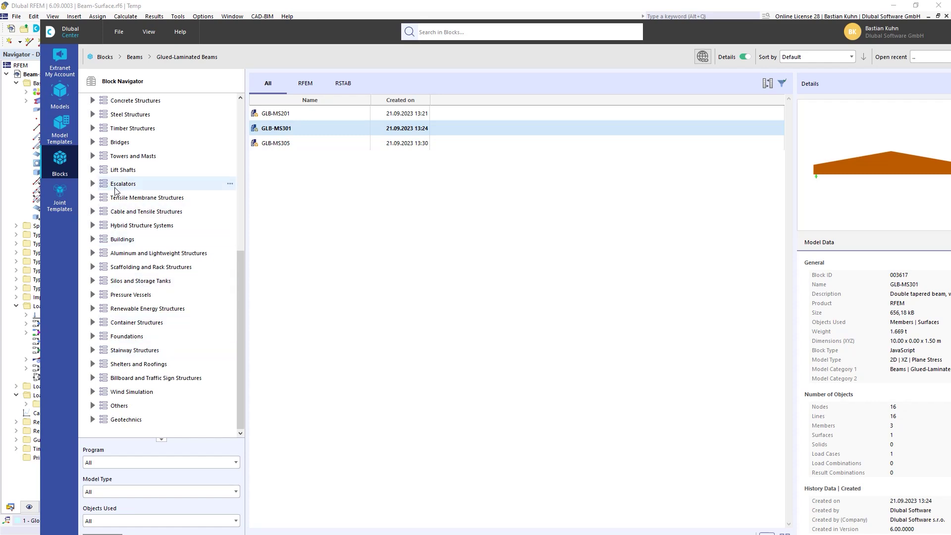
{"action": "scroll", "coordinate": [128, 219], "scroll_direction": "up", "scroll_amount": 4}
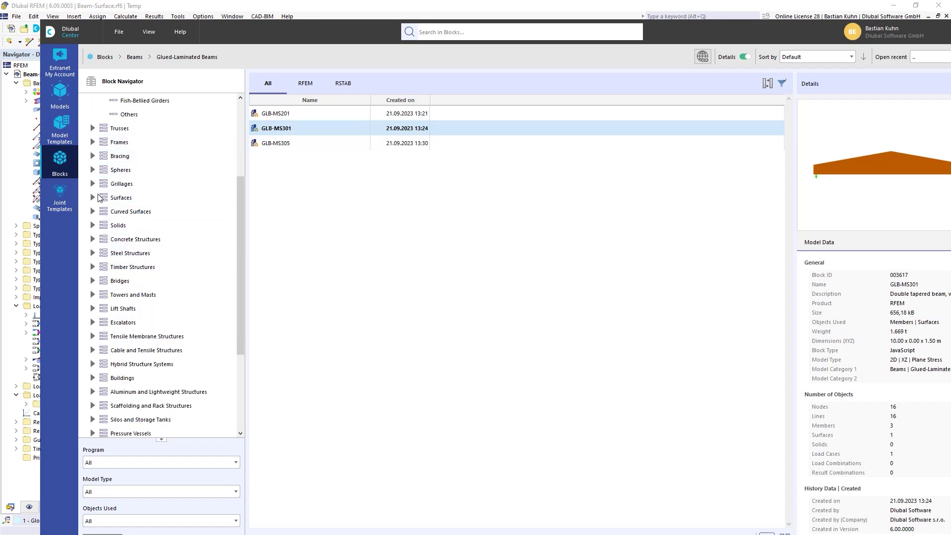
{"action": "scroll", "coordinate": [113, 329], "scroll_direction": "down", "scroll_amount": 4}
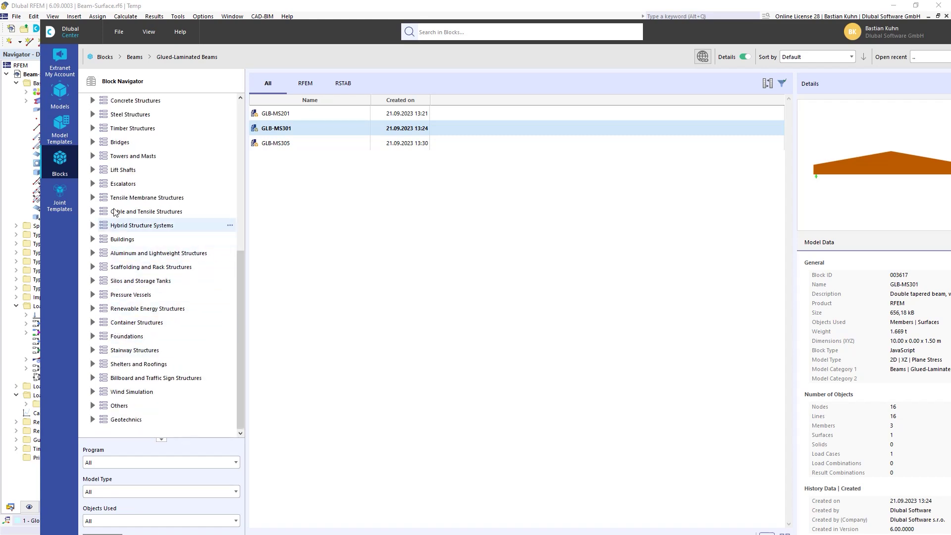
Examine the Timber Structures blocks, previewing glued laminated beams GLB0402, GLB0515 and GLB0517, and the Fish-Bellied Girders in the maximized library.
{"action": "left_click", "coordinate": [93, 128]}
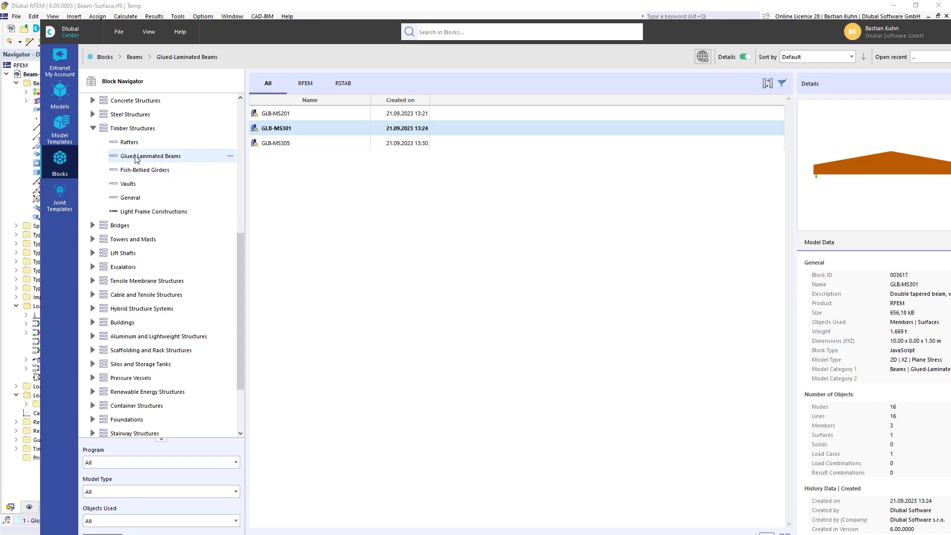
{"action": "left_click", "coordinate": [149, 156]}
{"action": "left_click", "coordinate": [271, 250]}
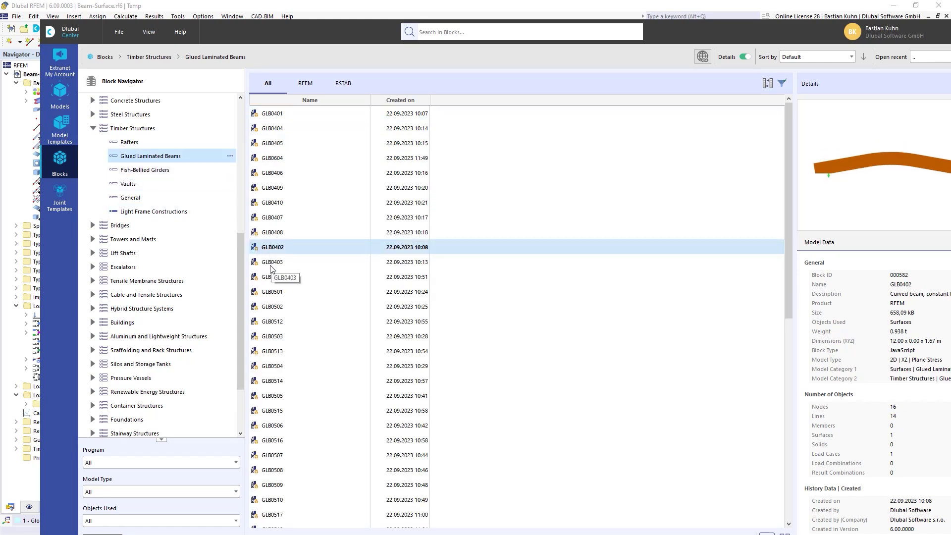
{"action": "left_click_drag", "start_coordinate": [751, 30], "coordinate": [647, 7]}
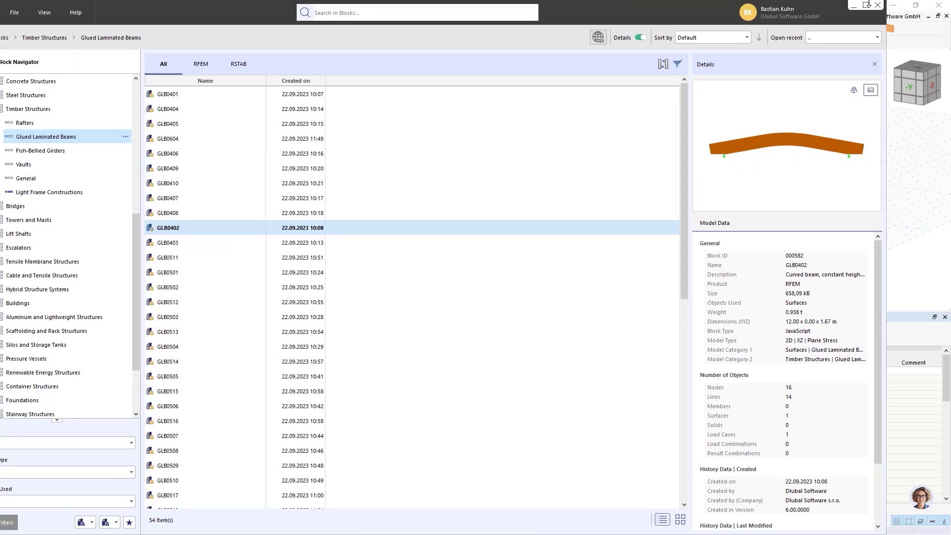
{"action": "left_click", "coordinate": [866, 5]}
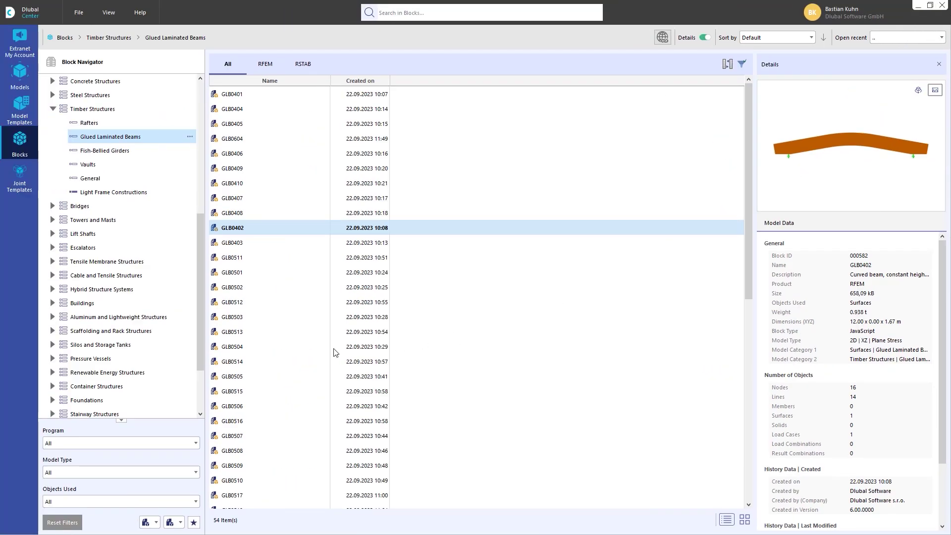
{"action": "left_click", "coordinate": [253, 391]}
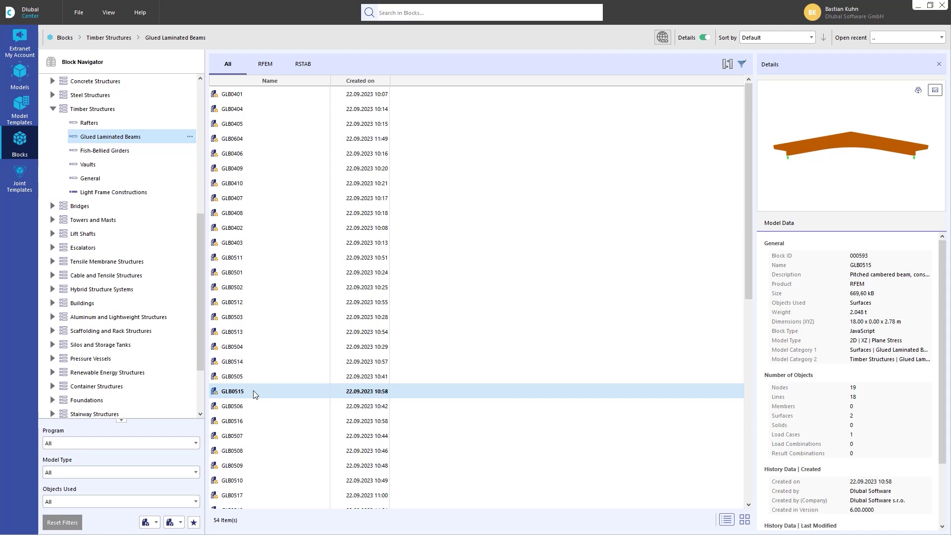
{"action": "left_click", "coordinate": [232, 449]}
{"action": "left_click", "coordinate": [226, 501]}
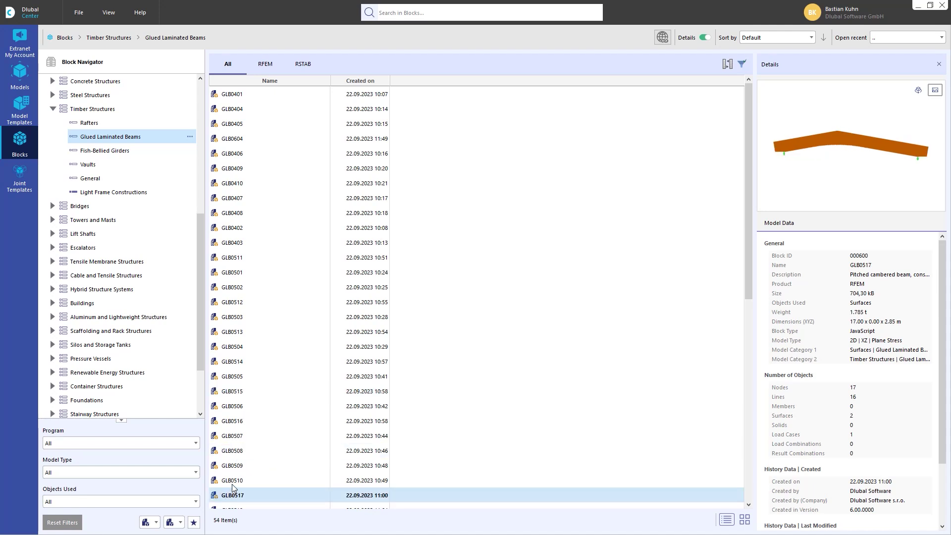
{"action": "left_click", "coordinate": [97, 153]}
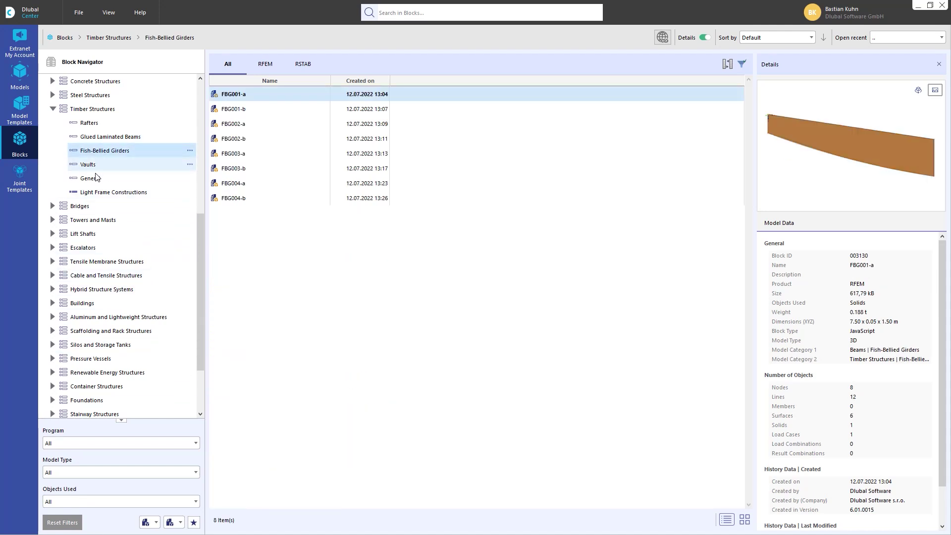
Load the double tapered beam block GLB-MS301 from the Glued-Laminated Beams category under Beams into the model.
{"action": "left_click_drag", "start_coordinate": [200, 335], "coordinate": [198, 189]}
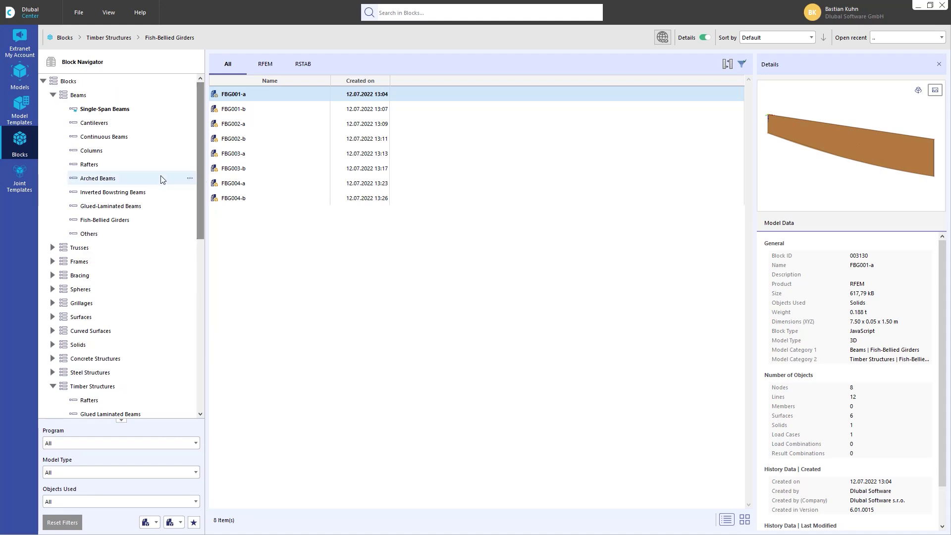
{"action": "left_click", "coordinate": [104, 207]}
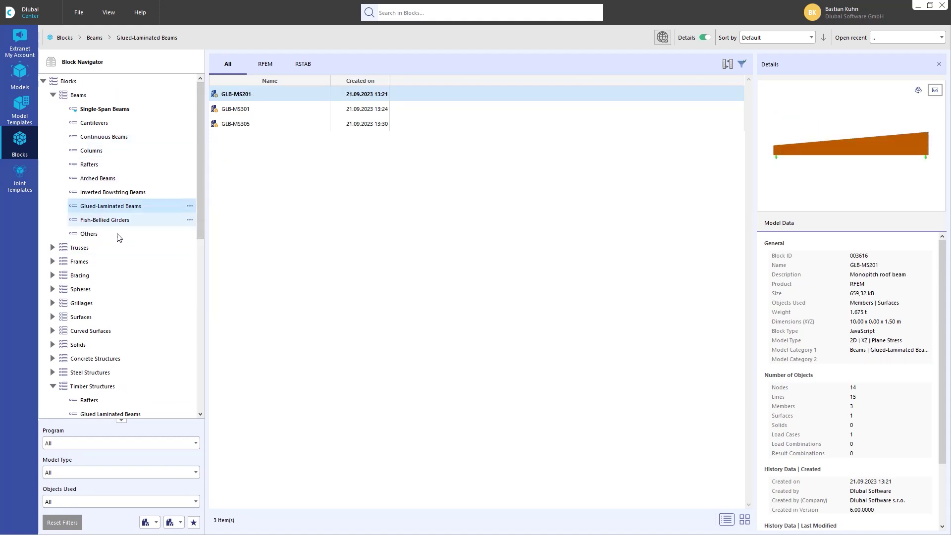
{"action": "left_click", "coordinate": [250, 109]}
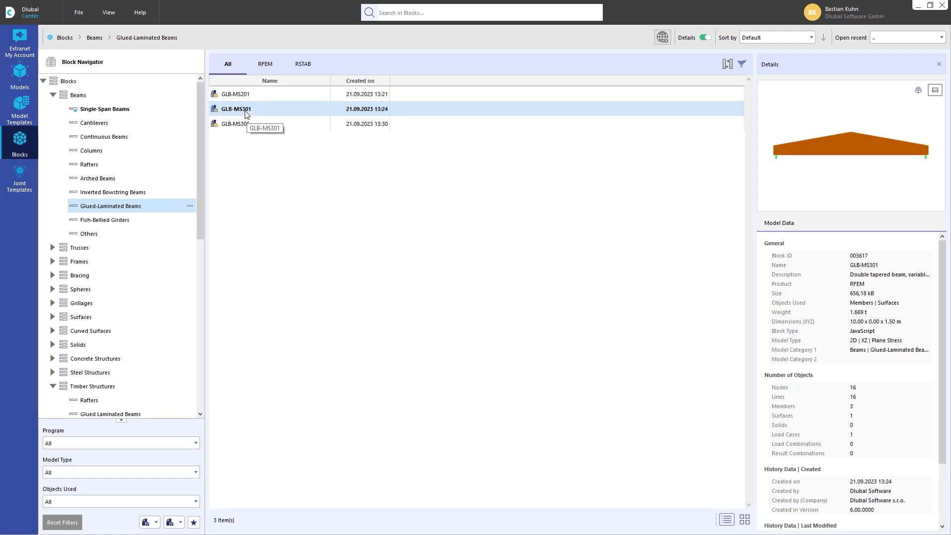
{"action": "double_click", "coordinate": [245, 111]}
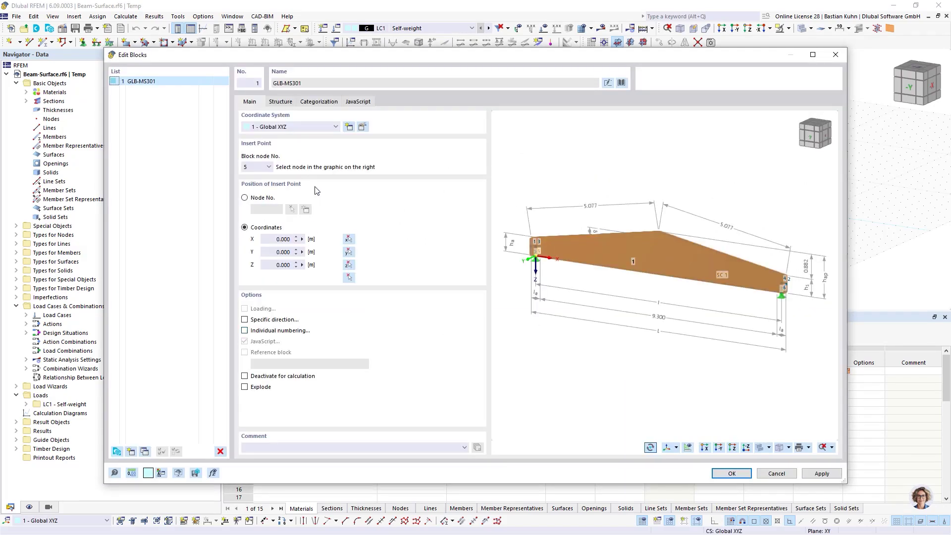
Choose Member as the model type in the block's structure parameters and inspect the beam preview up close.
{"action": "left_click", "coordinate": [283, 102]}
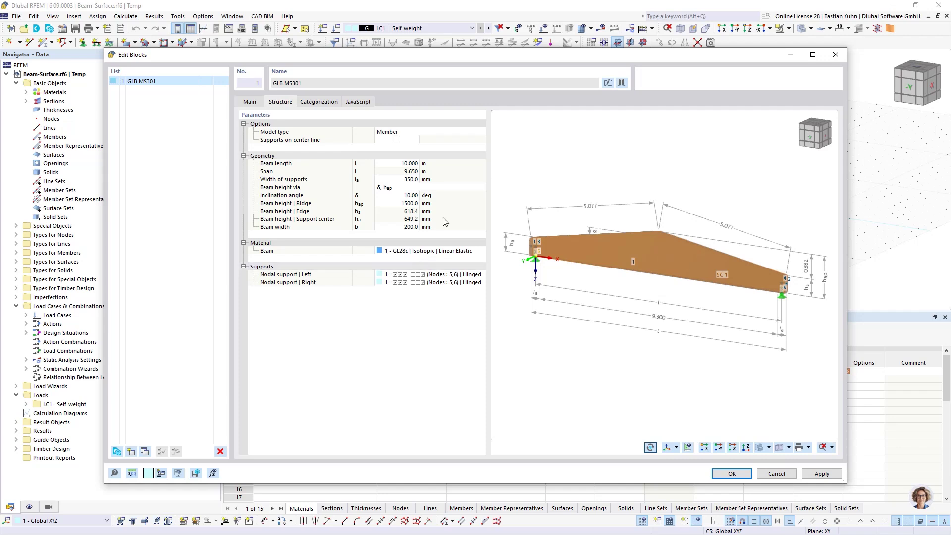
{"action": "left_click", "coordinate": [419, 130]}
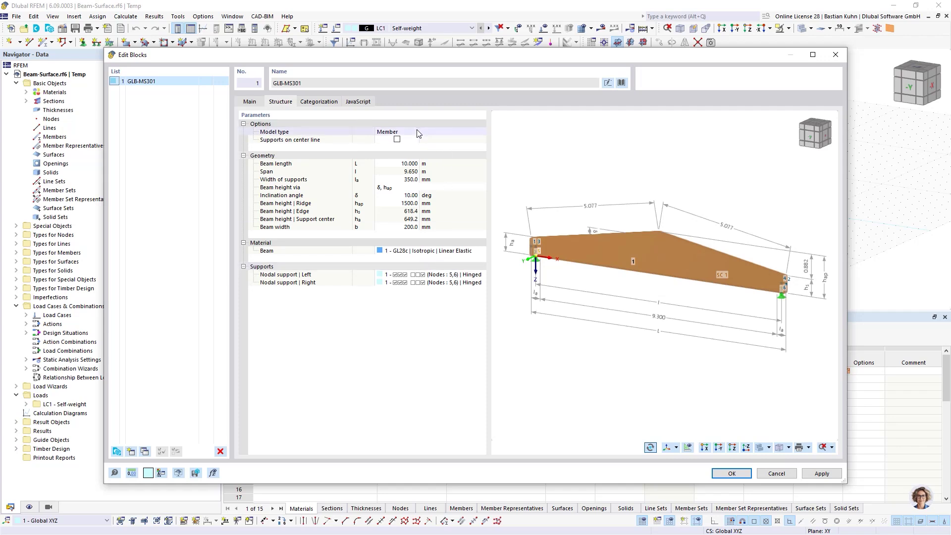
{"action": "left_click", "coordinate": [481, 132]}
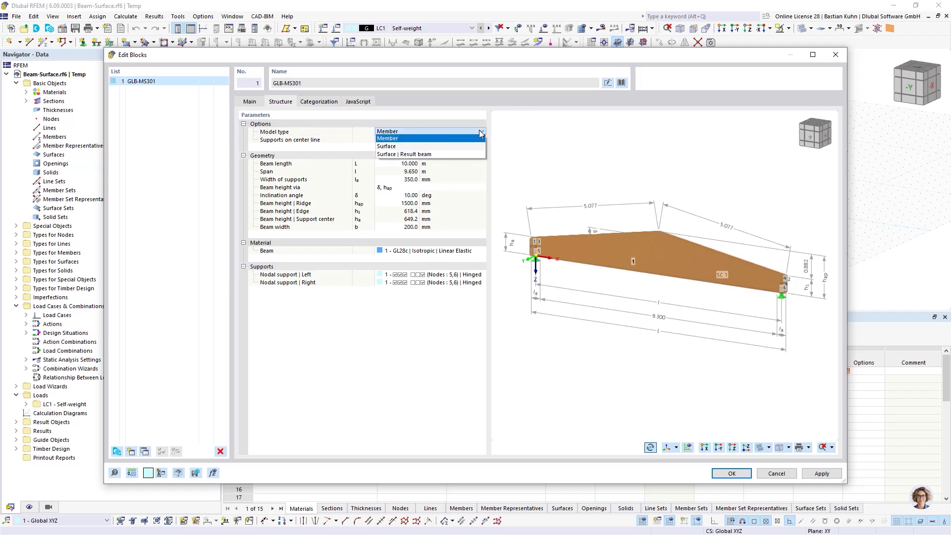
{"action": "left_click", "coordinate": [408, 138]}
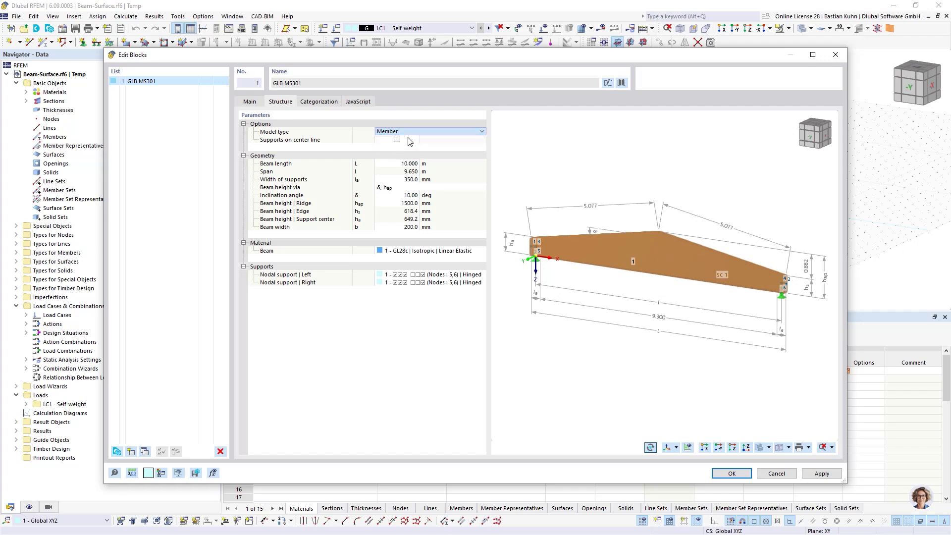
{"action": "scroll", "coordinate": [554, 256], "scroll_direction": "up", "scroll_amount": 1}
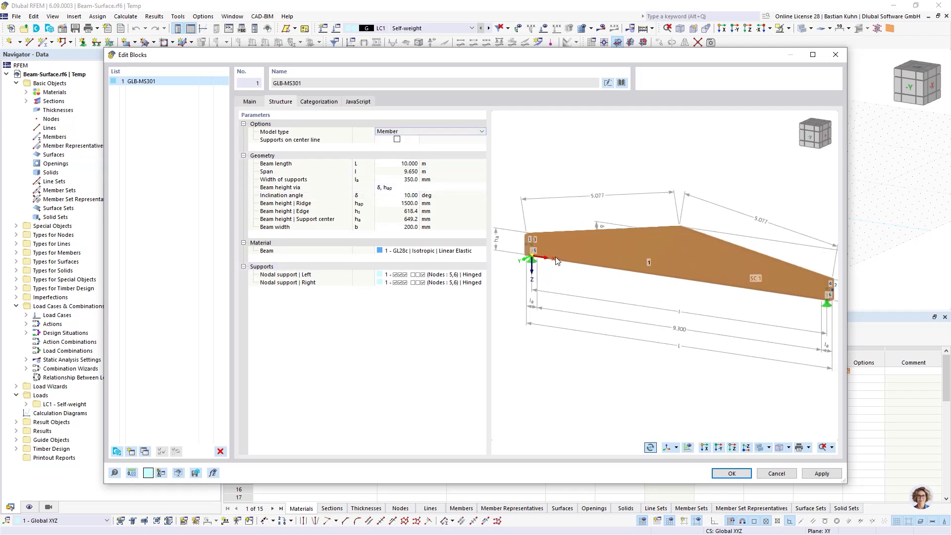
{"action": "scroll", "coordinate": [555, 261], "scroll_direction": "up", "scroll_amount": 1}
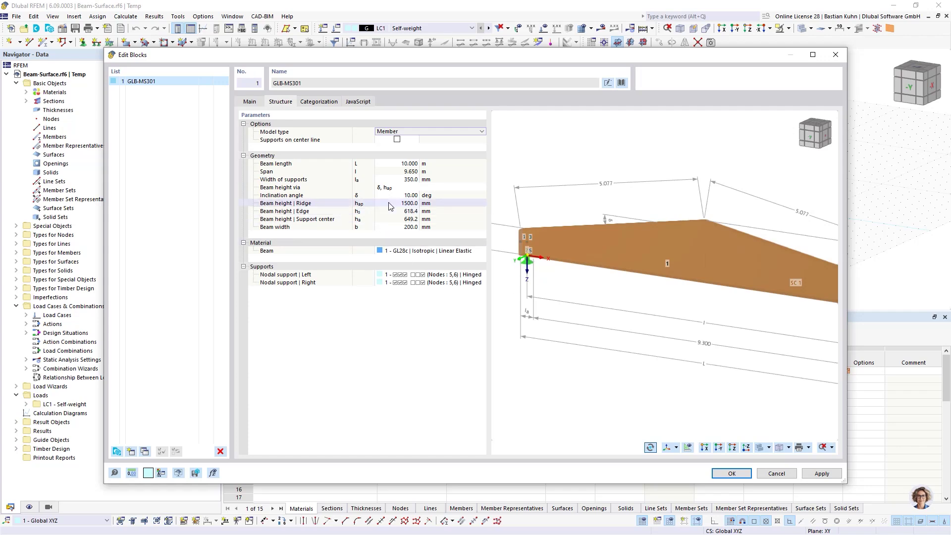
Set the block's beam length to 41 m and define the beam height via the ridge and edge heights (h_ap, h_s).
{"action": "left_click", "coordinate": [399, 164]}
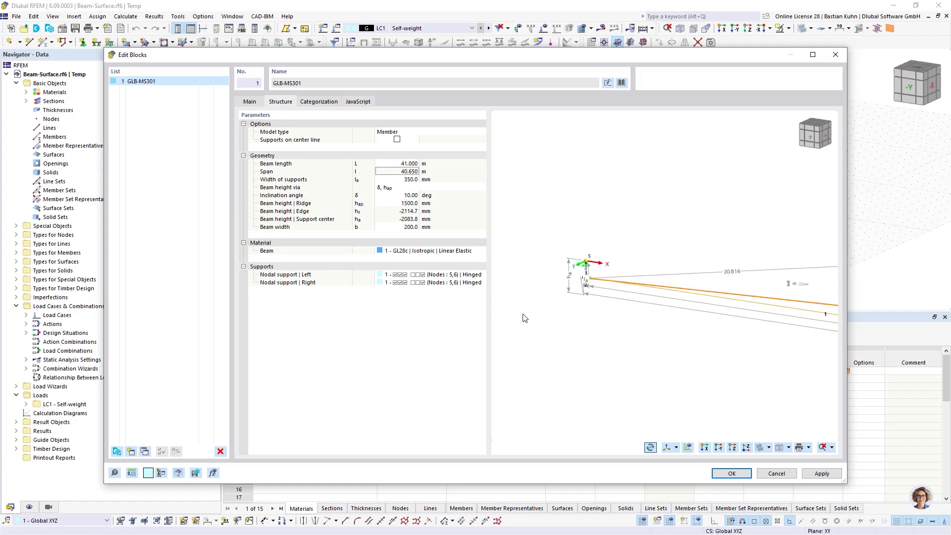
{"action": "left_click", "coordinate": [400, 190]}
{"action": "left_click", "coordinate": [479, 188]}
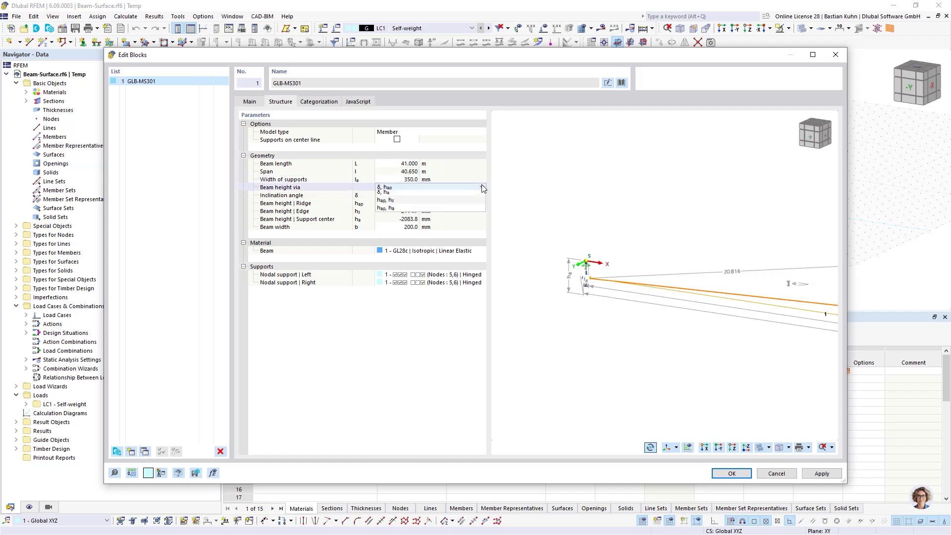
{"action": "left_click", "coordinate": [450, 219]}
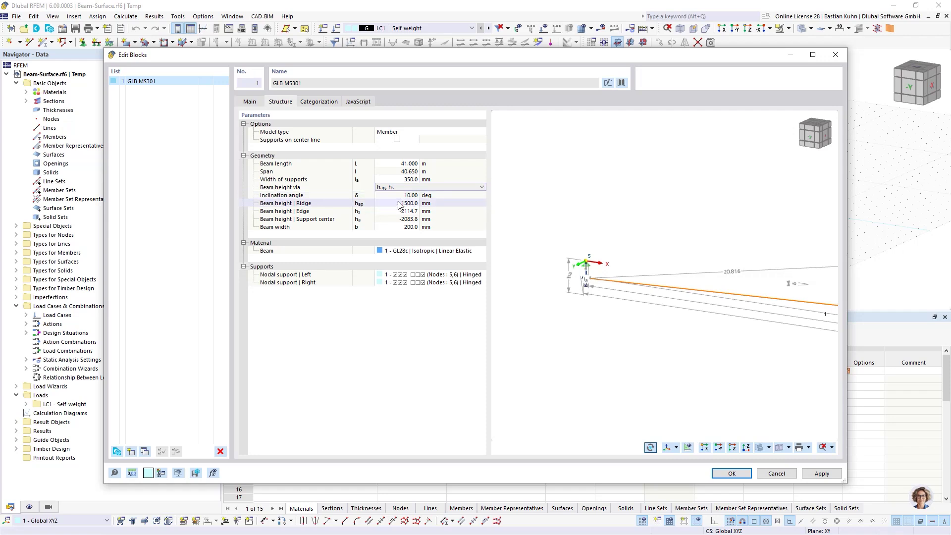
Set the beam height to 2410 mm at the ridge and 1360 mm at the edge, with a beam width of 240 mm.
{"action": "left_click", "coordinate": [401, 203]}
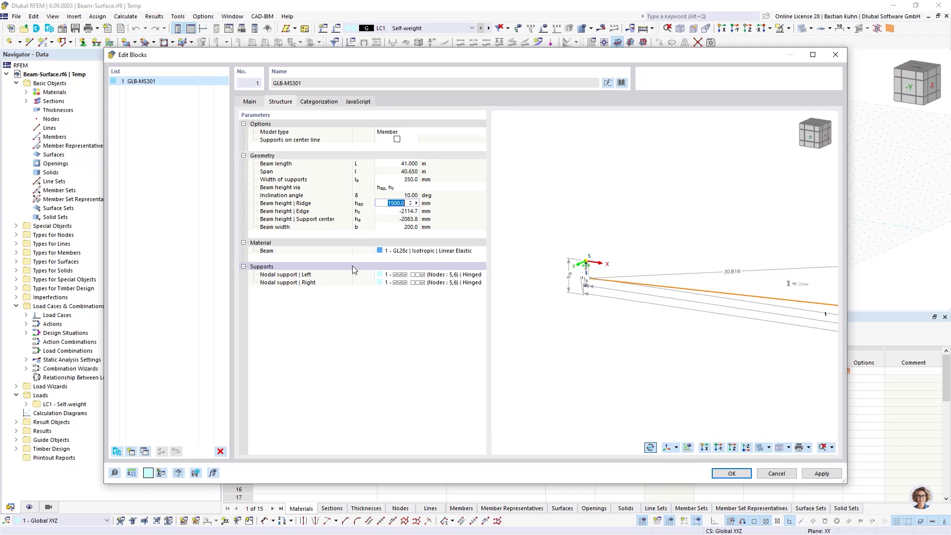
{"action": "type", "text": "2410"}
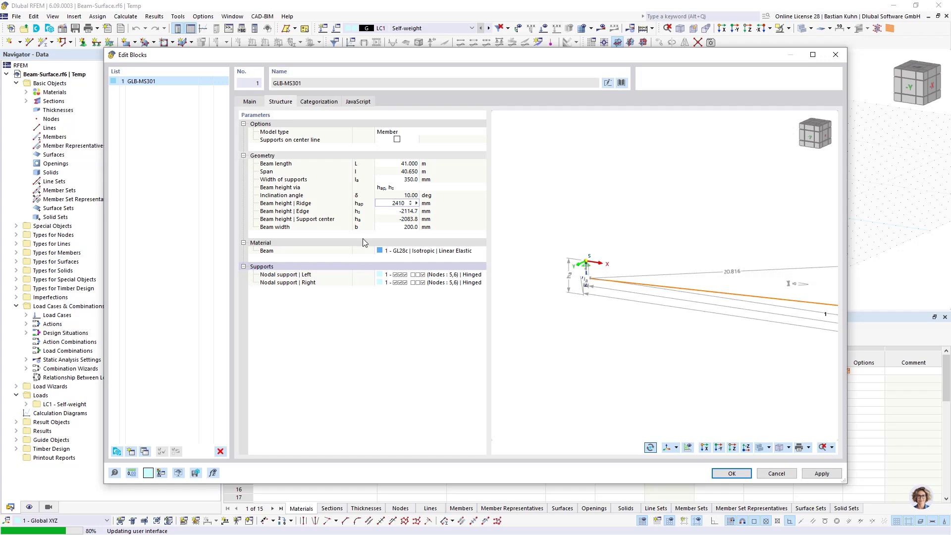
{"action": "left_click", "coordinate": [382, 212]}
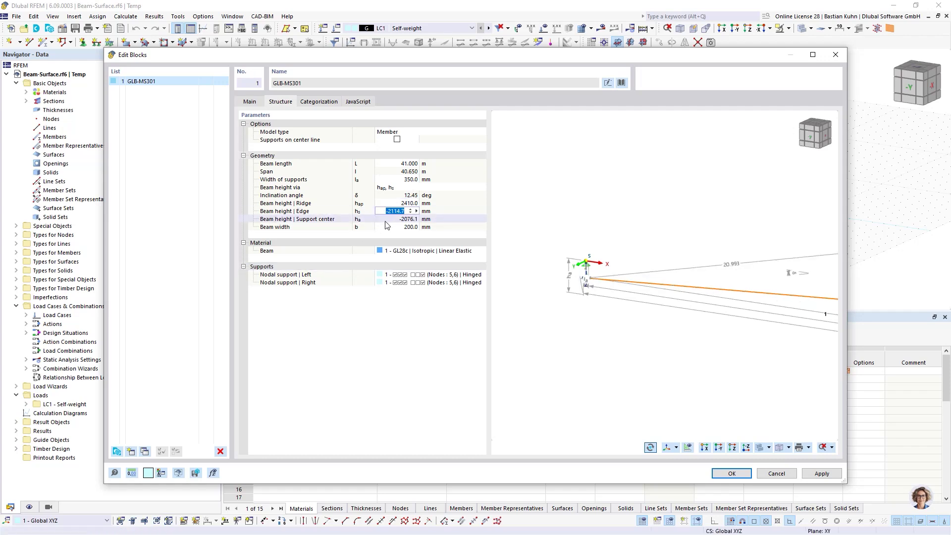
{"action": "type", "text": "1360.0"}
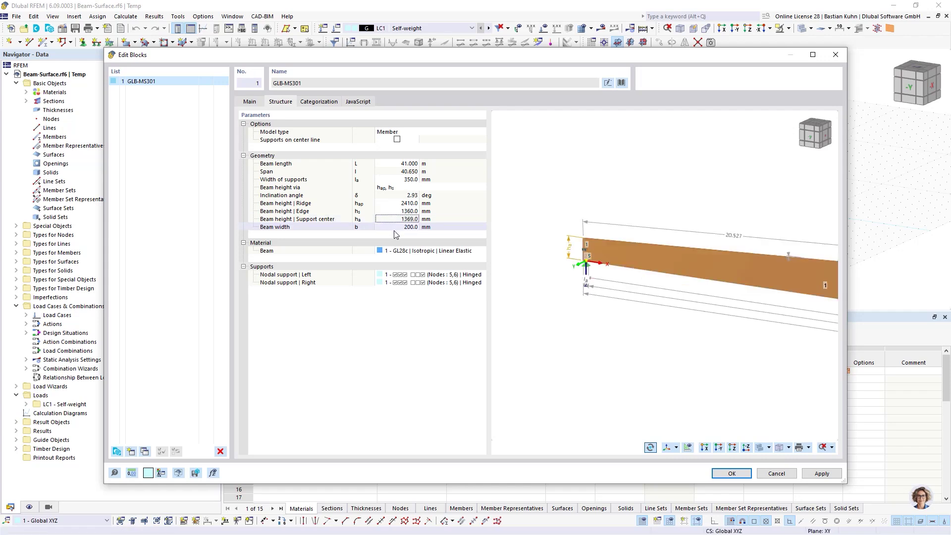
{"action": "type", "text": "240"}
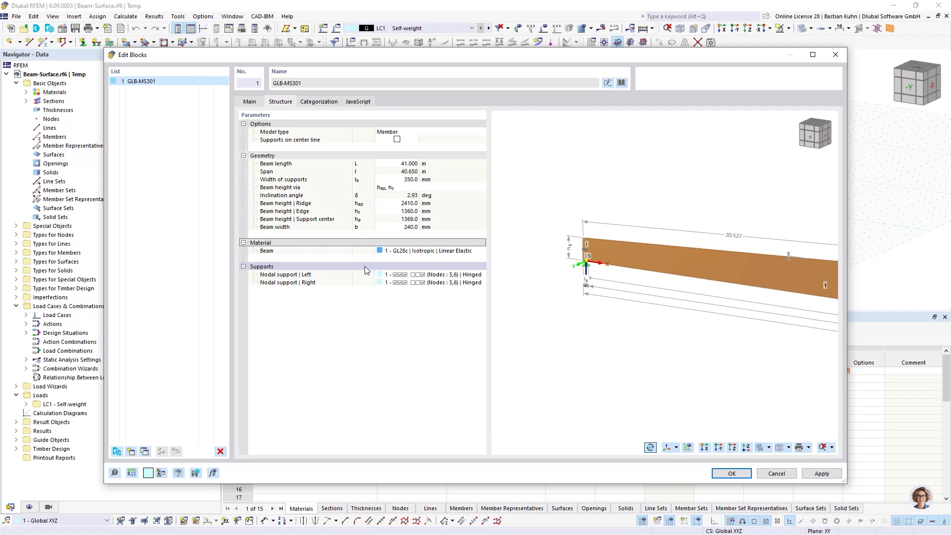
Create a new nodal support for the beam's left end with rotation φX additionally fixed.
{"action": "left_click", "coordinate": [469, 275]}
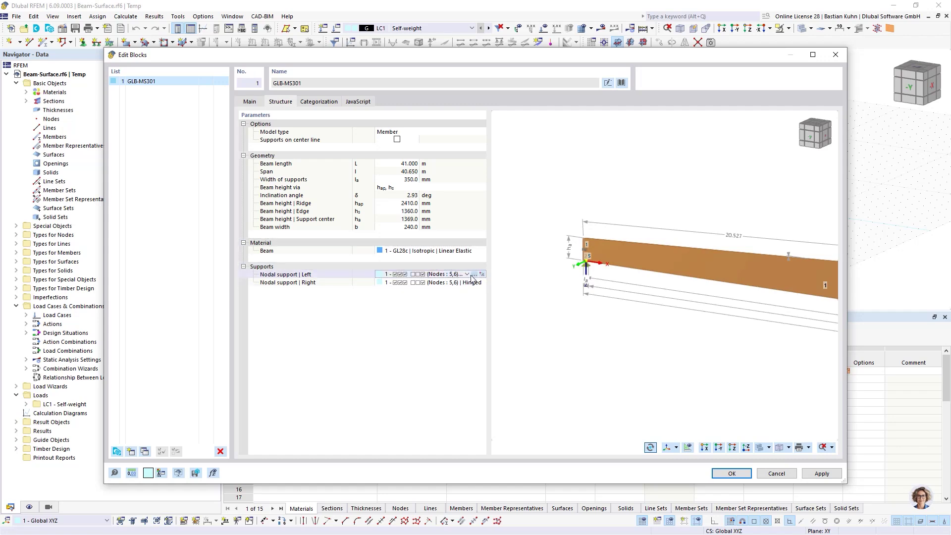
{"action": "left_click", "coordinate": [466, 273]}
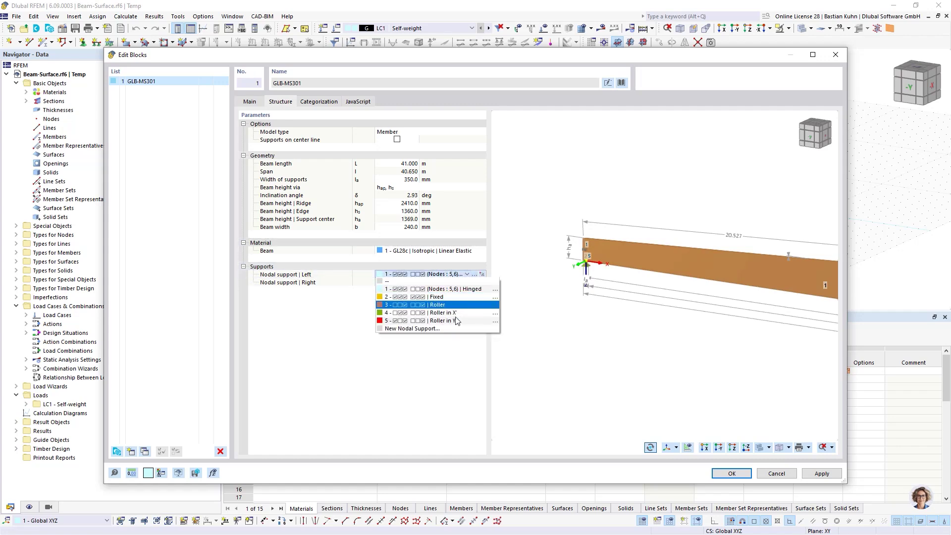
{"action": "left_click", "coordinate": [455, 329]}
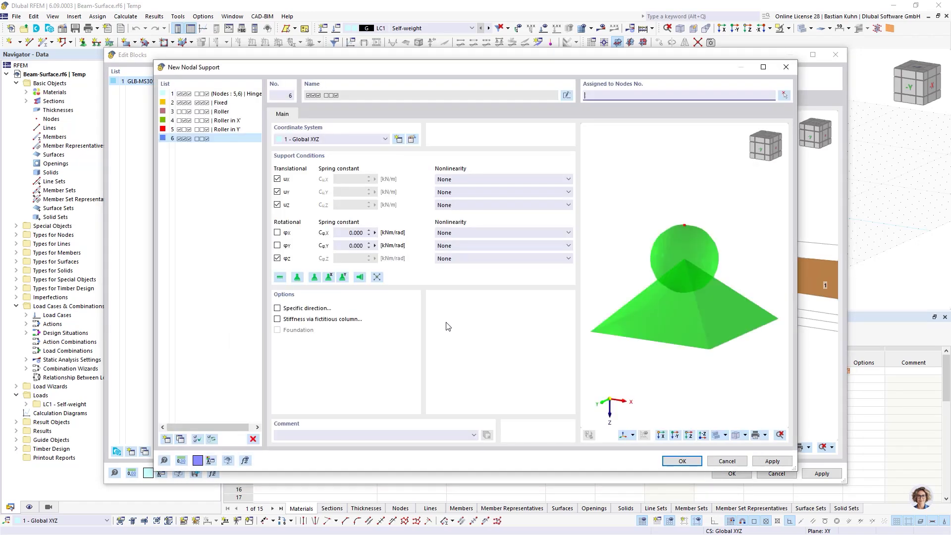
{"action": "left_click", "coordinate": [277, 232]}
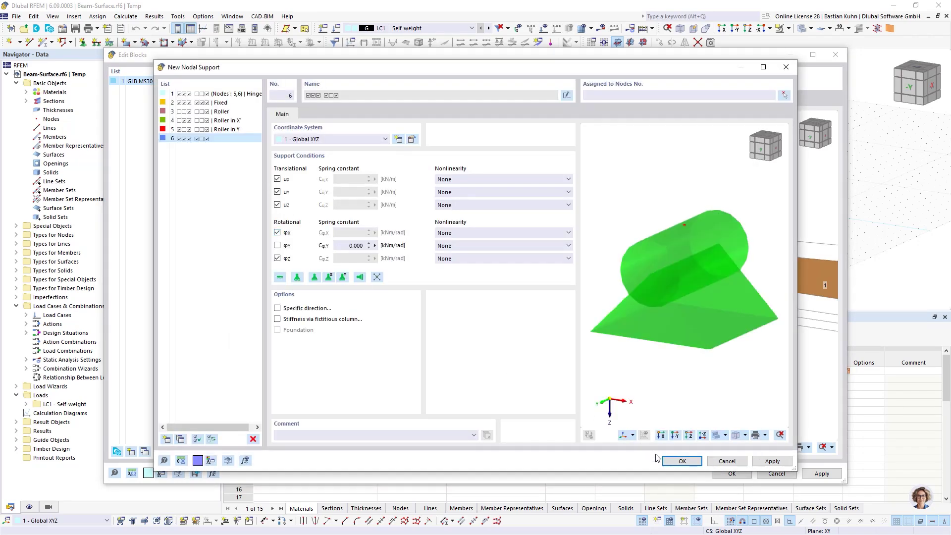
{"action": "left_click", "coordinate": [675, 460]}
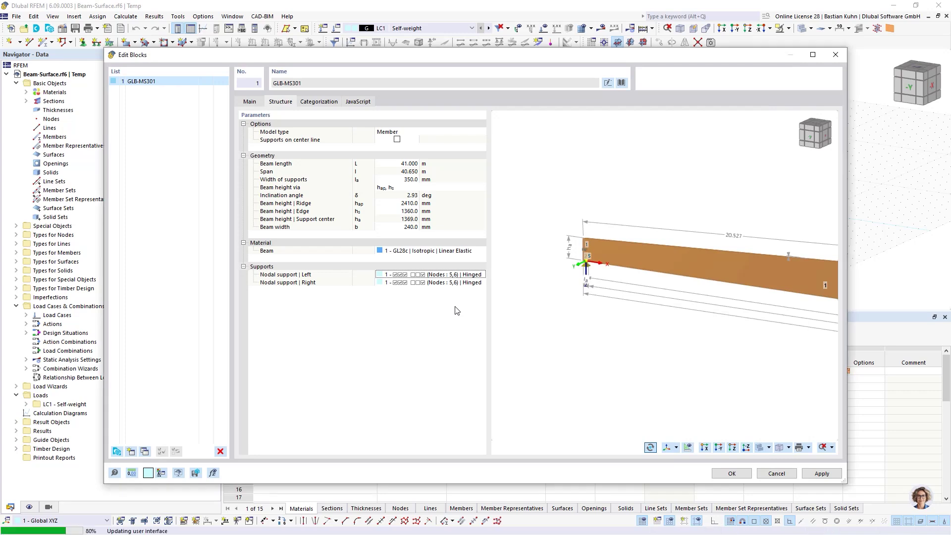
Edit the right nodal support to fix rotation φX and release translation uX, and accept the block parameters to insert the beam.
{"action": "left_click", "coordinate": [462, 282]}
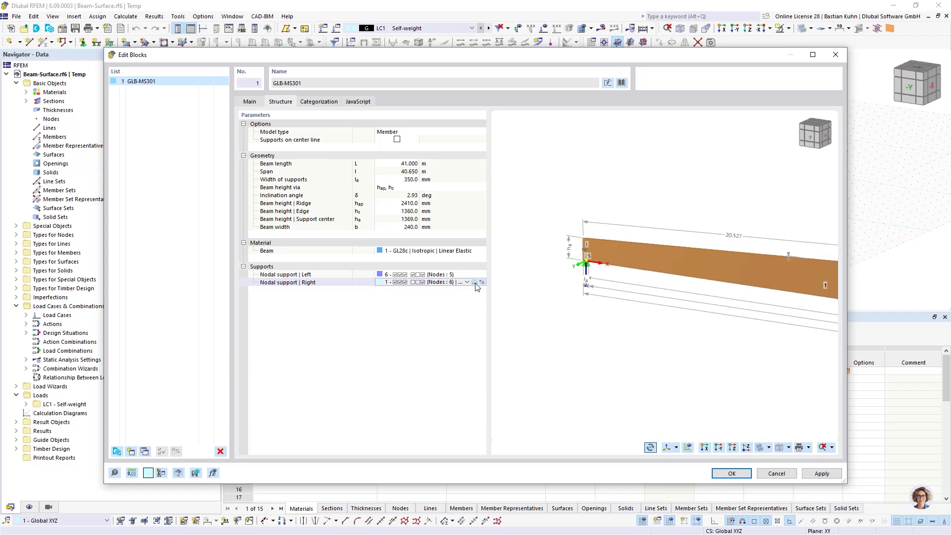
{"action": "left_click", "coordinate": [475, 282]}
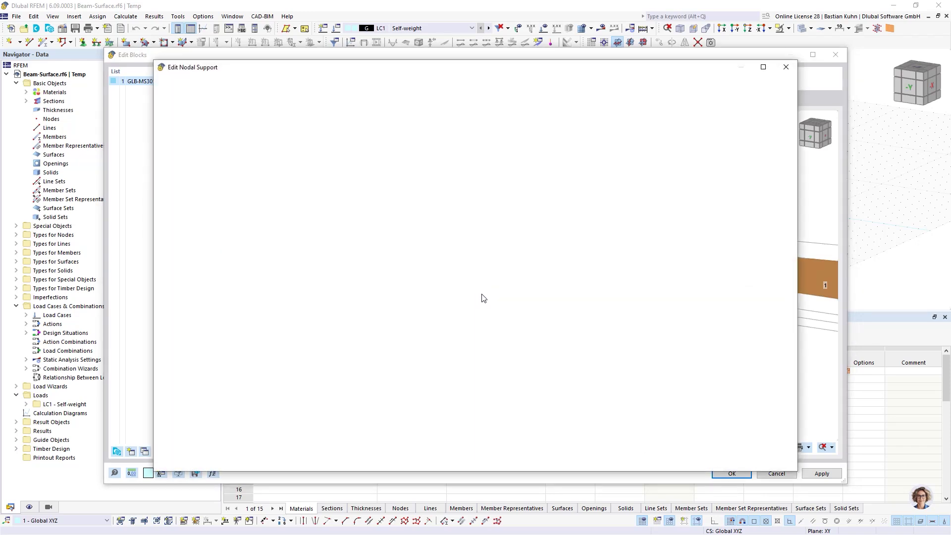
{"action": "left_click", "coordinate": [277, 232]}
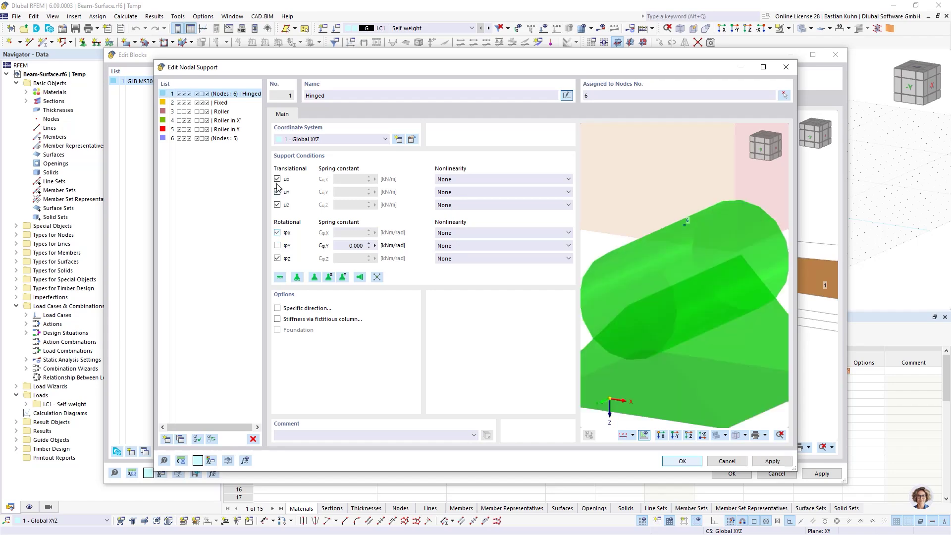
{"action": "left_click", "coordinate": [277, 179]}
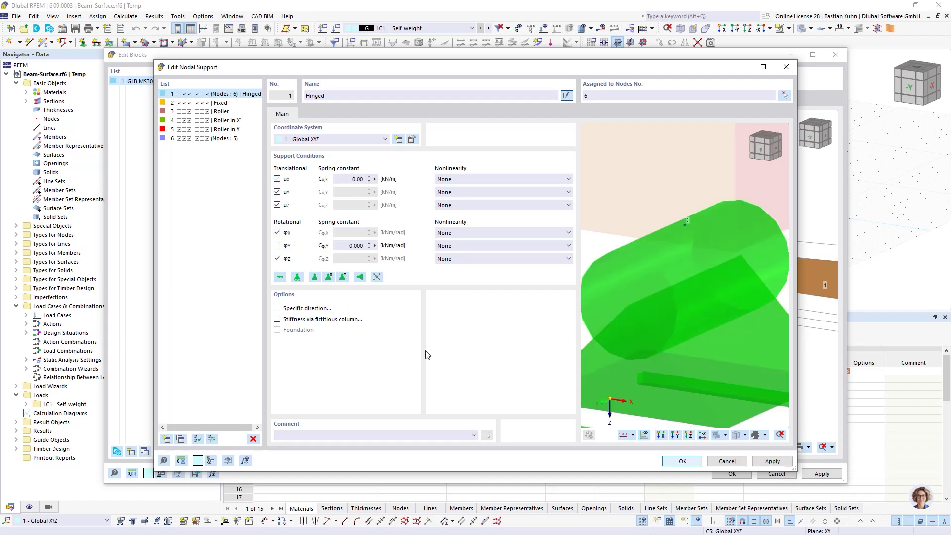
{"action": "left_click", "coordinate": [677, 463]}
{"action": "left_click", "coordinate": [722, 478]}
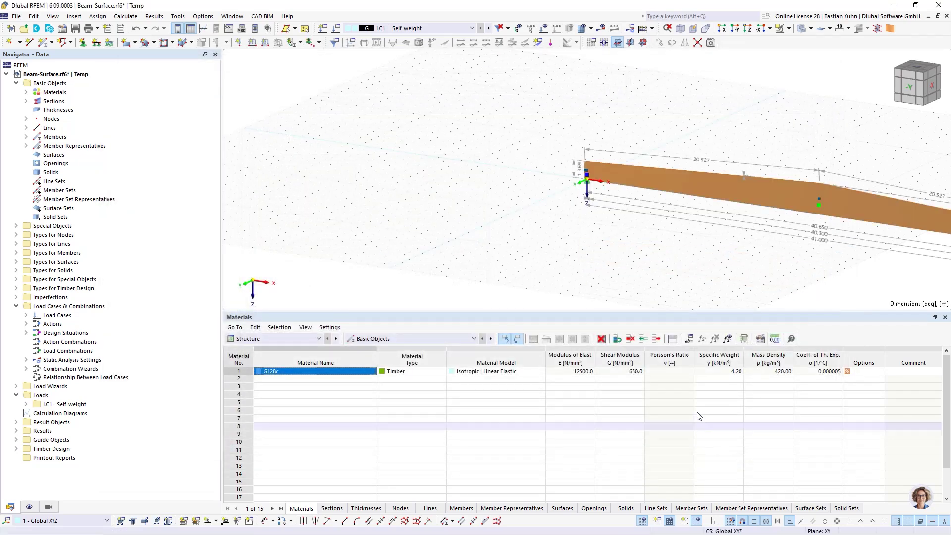
Set the number of work plane grid points dynamically according to the model size and hide the grid around the beam.
{"action": "middle_click_drag", "start_coordinate": [734, 262], "coordinate": [536, 215]}
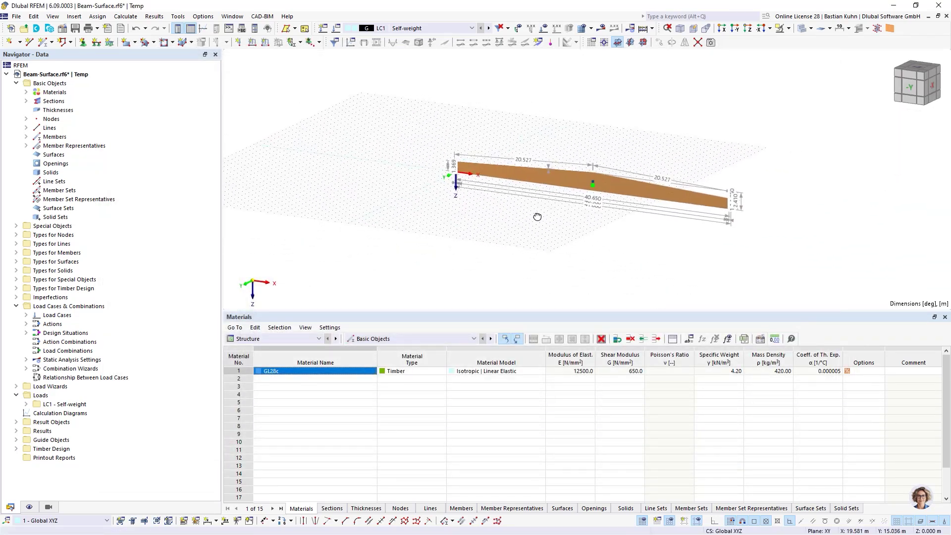
{"action": "left_click", "coordinate": [591, 42]}
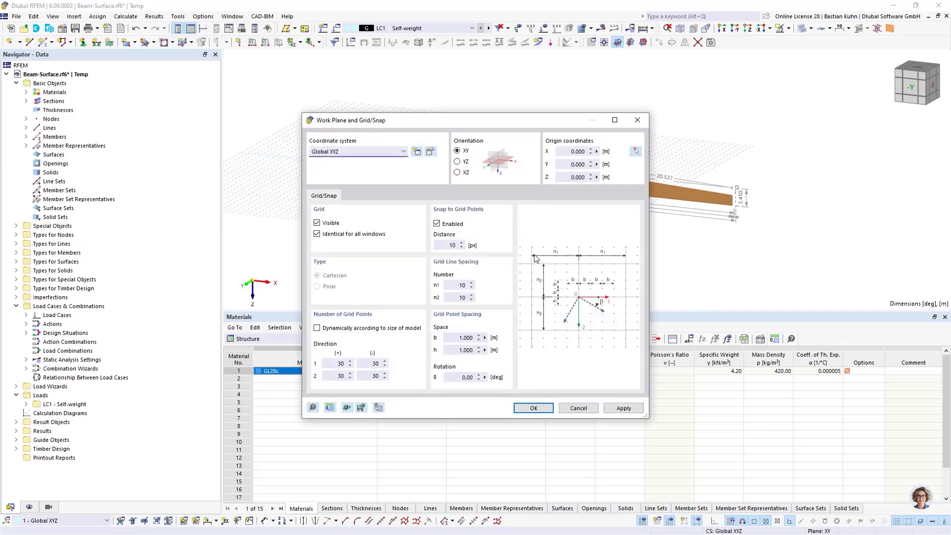
{"action": "left_click", "coordinate": [317, 327]}
{"action": "left_click", "coordinate": [533, 408]}
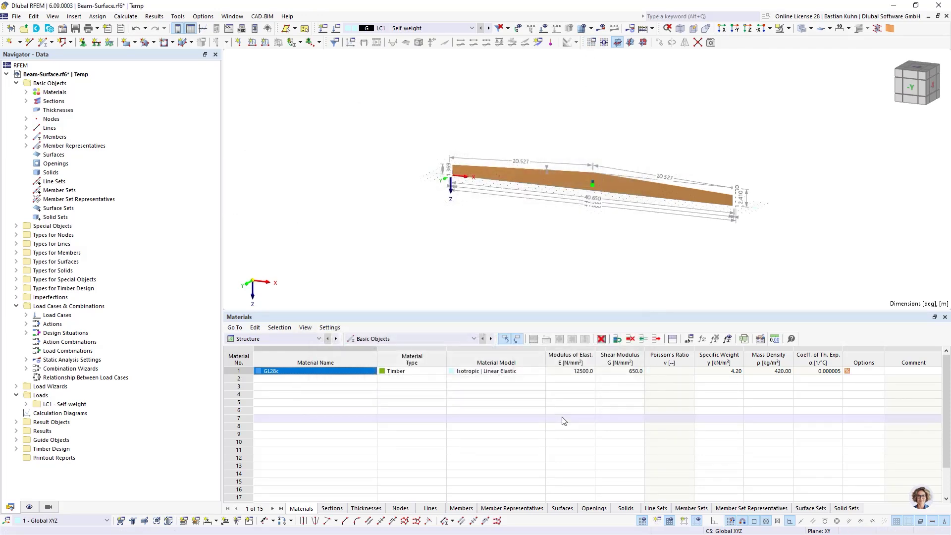
{"action": "left_click", "coordinate": [641, 522]}
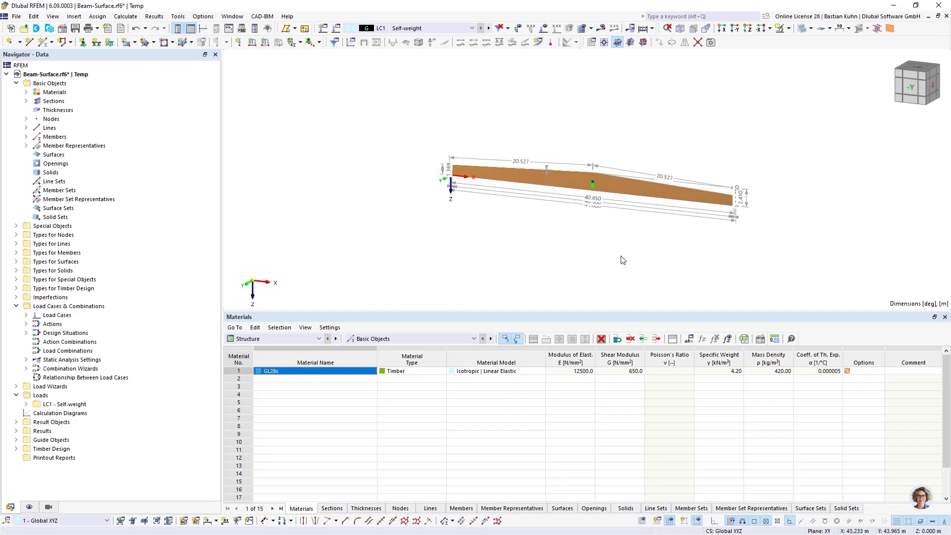
{"action": "scroll", "coordinate": [634, 214], "scroll_direction": "up", "scroll_amount": 3}
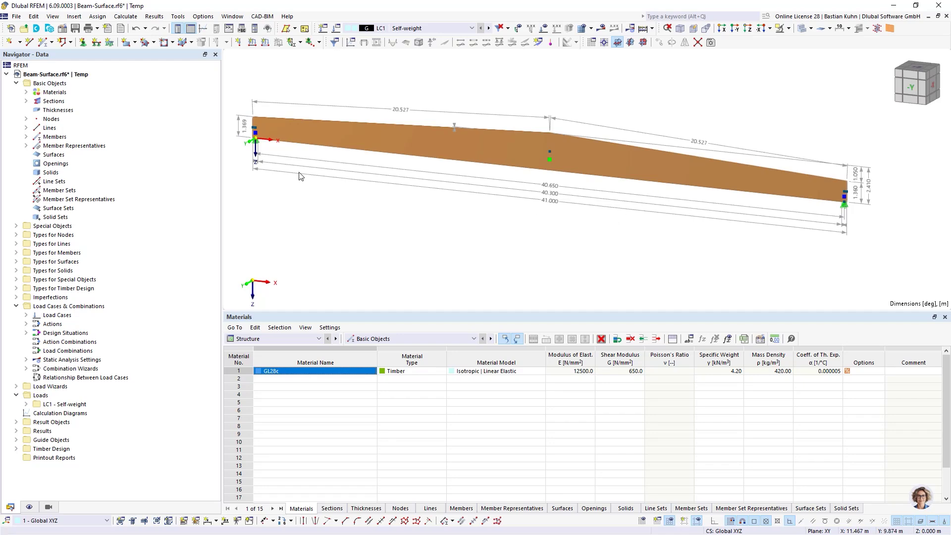
Apply a uniform member load of 3.0 kN/m in global Z to the beam in load case LC1.
{"action": "left_click", "coordinate": [265, 43]}
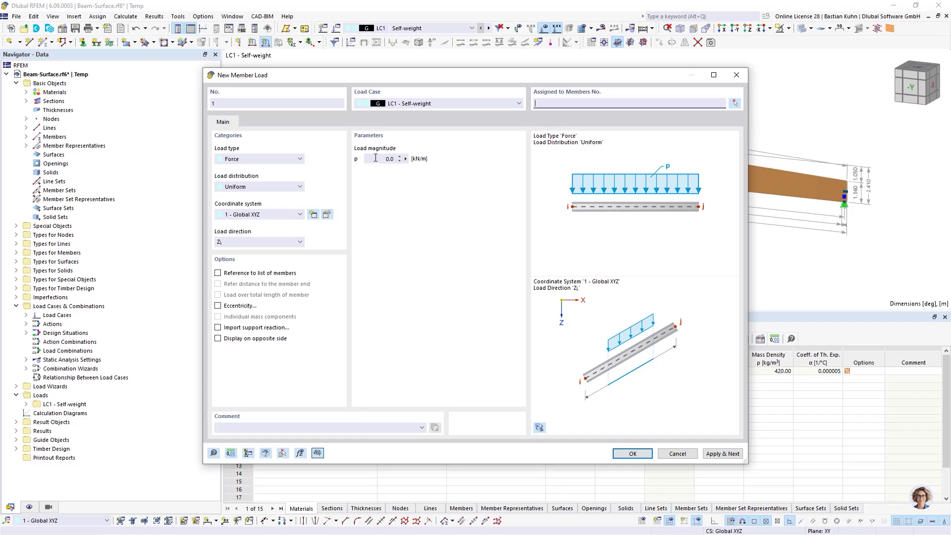
{"action": "left_click_drag", "start_coordinate": [376, 158], "coordinate": [443, 161]}
{"action": "left_click", "coordinate": [626, 453]}
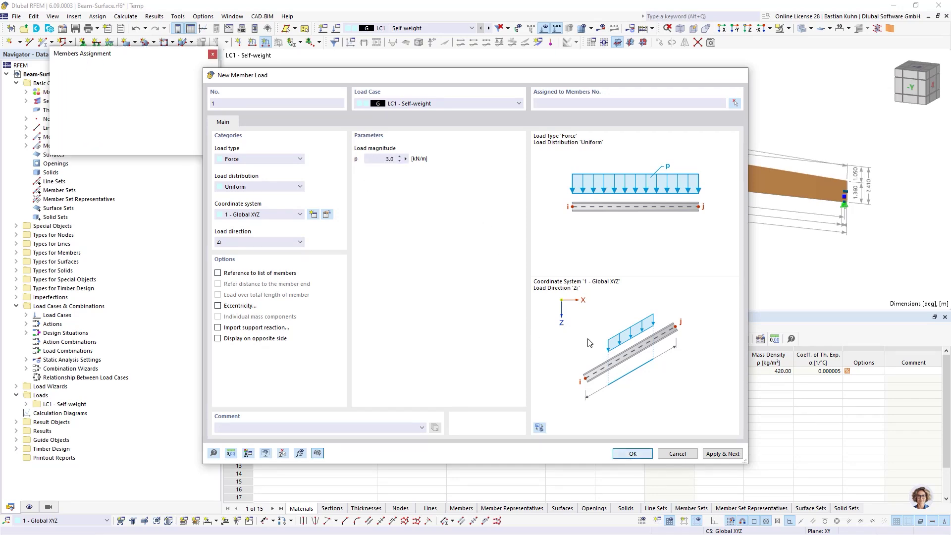
{"action": "left_click", "coordinate": [506, 135]}
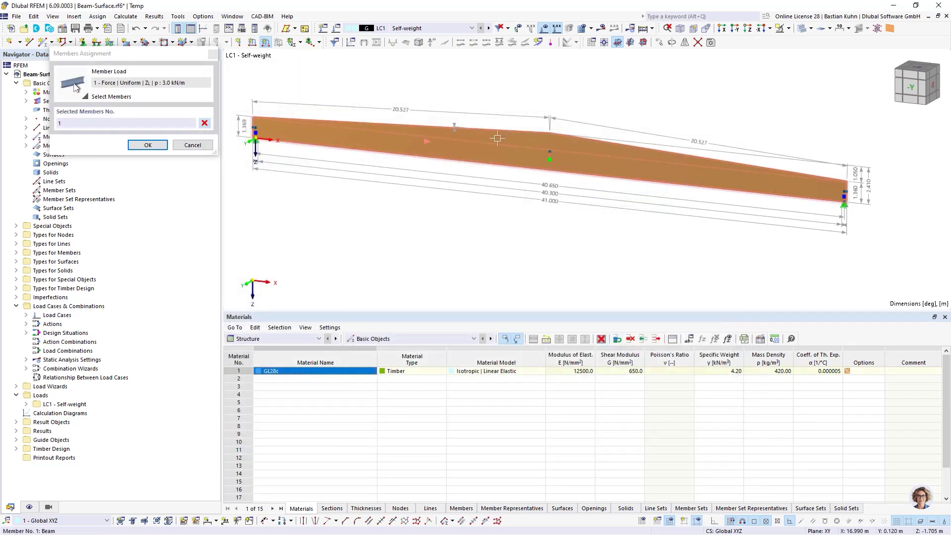
{"action": "left_click", "coordinate": [148, 144]}
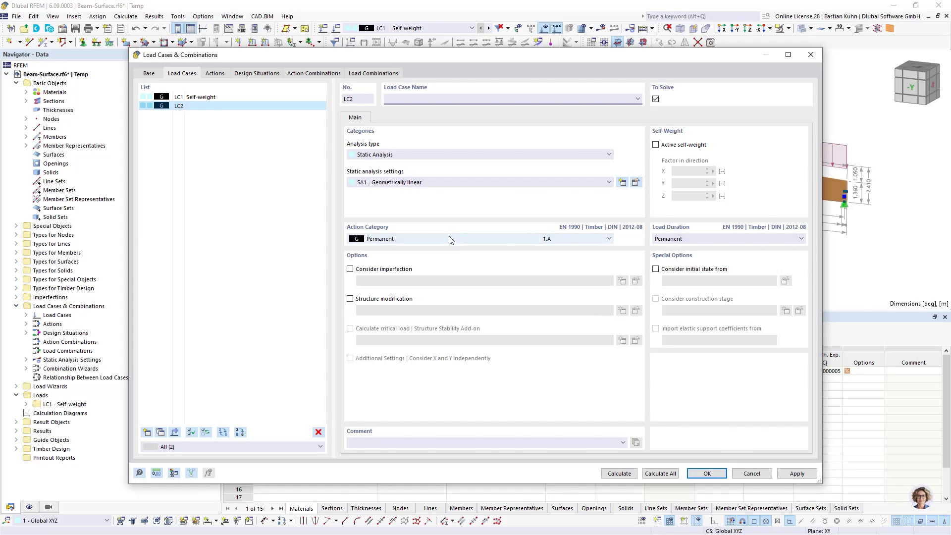
Assign the new load case LC2 the action category Snow/Ice loads - H <= 1000 m and confirm it.
{"action": "left_click", "coordinate": [447, 238]}
{"action": "left_click", "coordinate": [443, 342]}
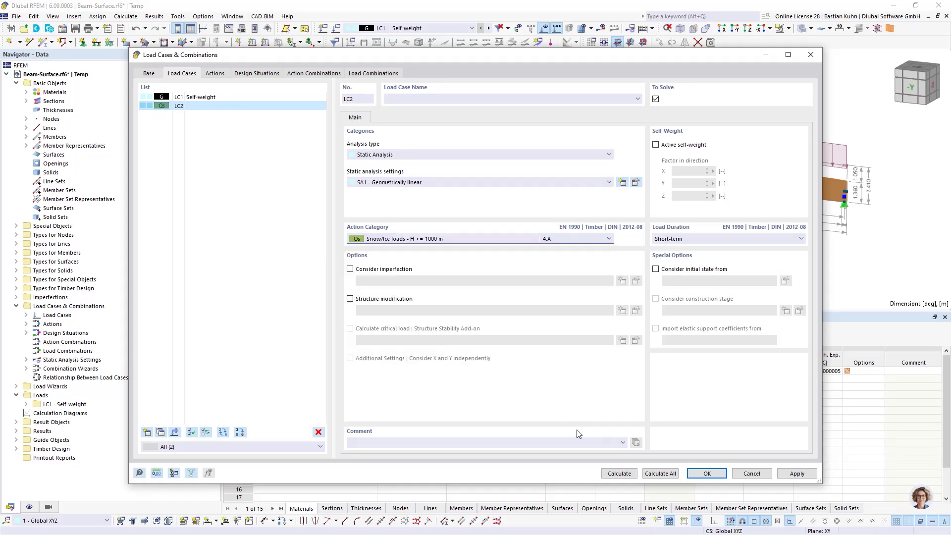
{"action": "left_click", "coordinate": [714, 475]}
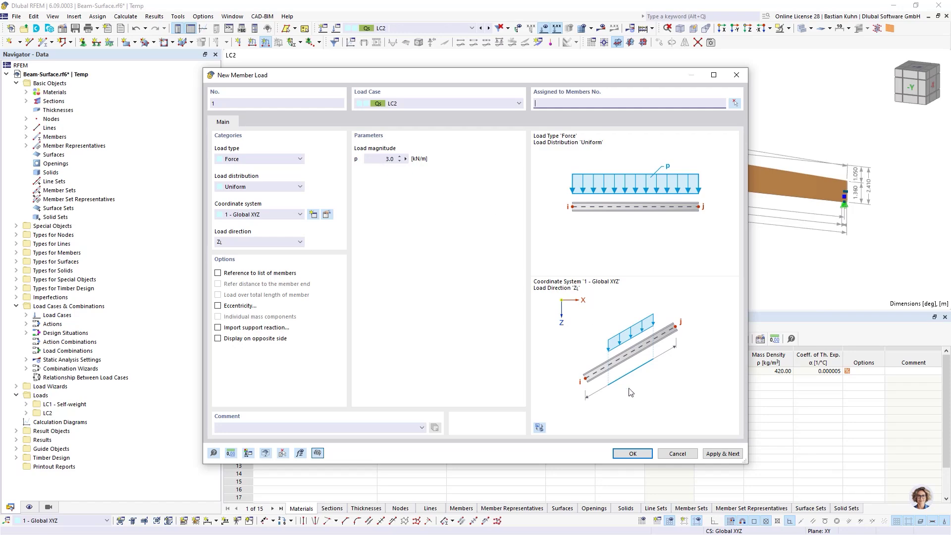
Apply a uniform member load of 3.0 kN/m in global Z to the beam in load case LC2.
{"action": "left_click", "coordinate": [633, 453]}
{"action": "left_click", "coordinate": [565, 158]}
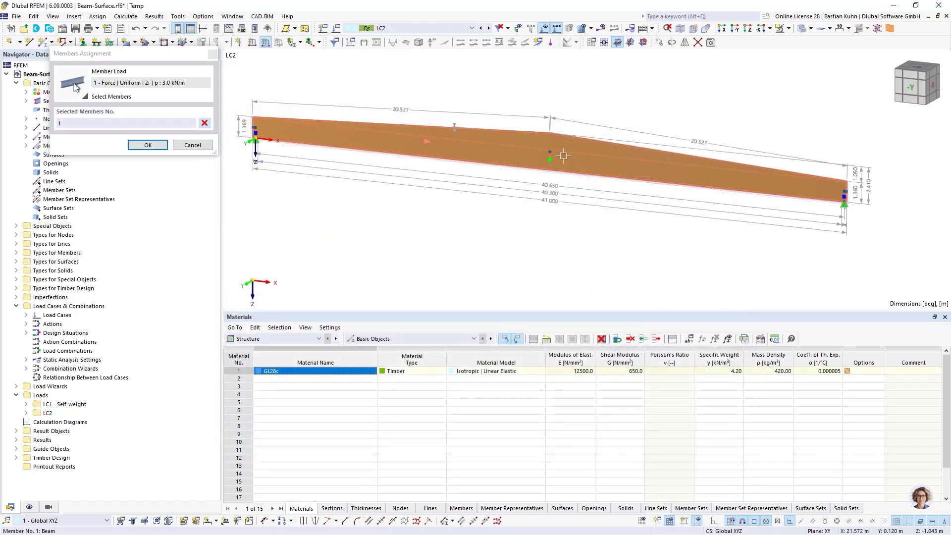
{"action": "left_click", "coordinate": [136, 145]}
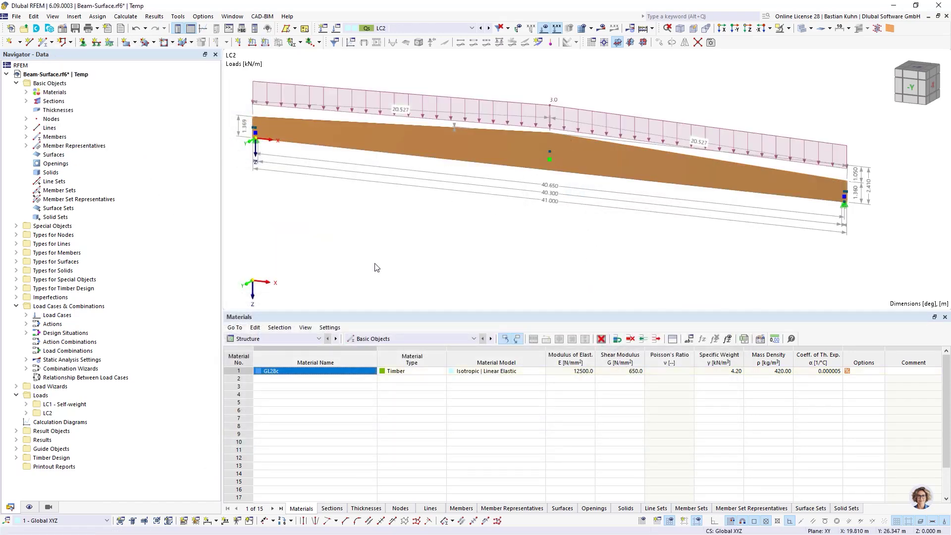
Delete design situations DS2, DS3 and DS4, leaving only DS1 ULS (STR/GEO) - Permanent and transient - Eq. 6.10.
{"action": "right_click", "coordinate": [83, 307]}
{"action": "left_click", "coordinate": [104, 312]}
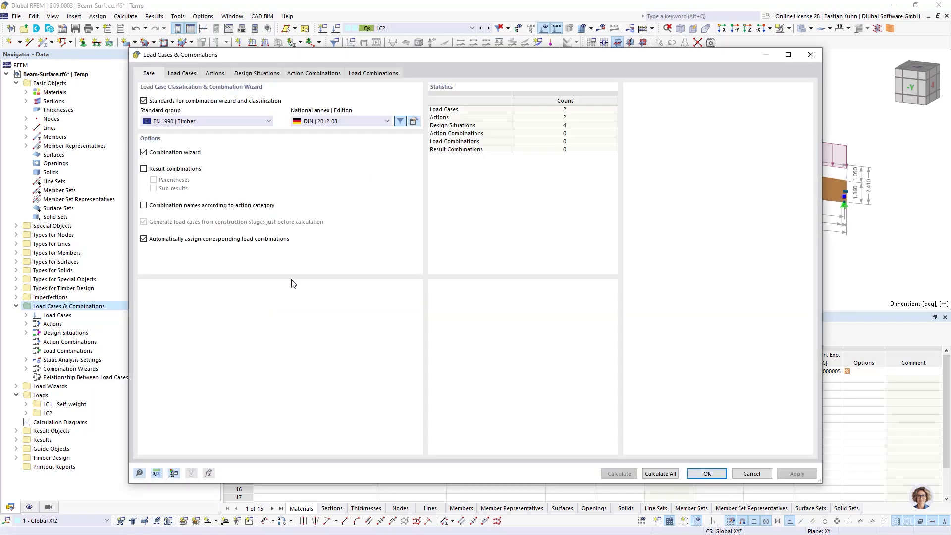
{"action": "left_click", "coordinate": [183, 73]}
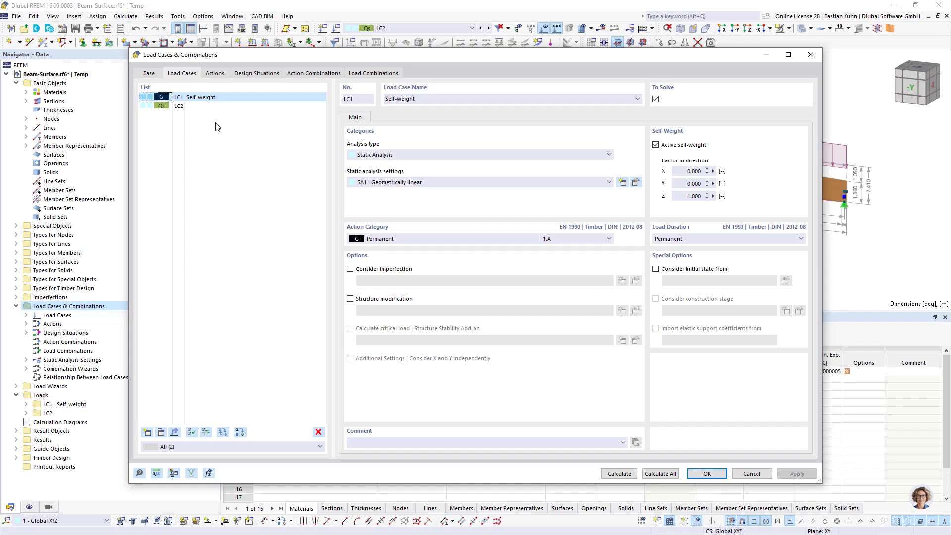
{"action": "left_click", "coordinate": [216, 74]}
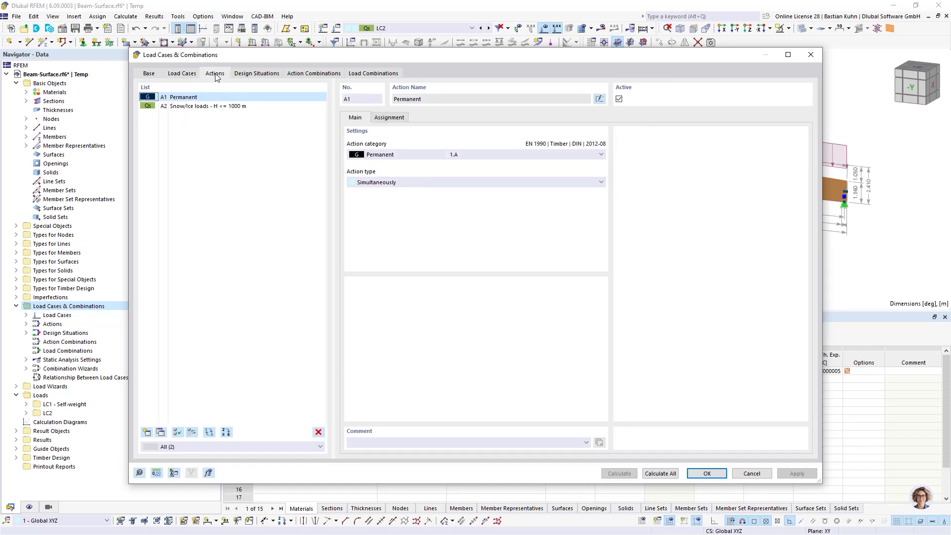
{"action": "left_click", "coordinate": [255, 75]}
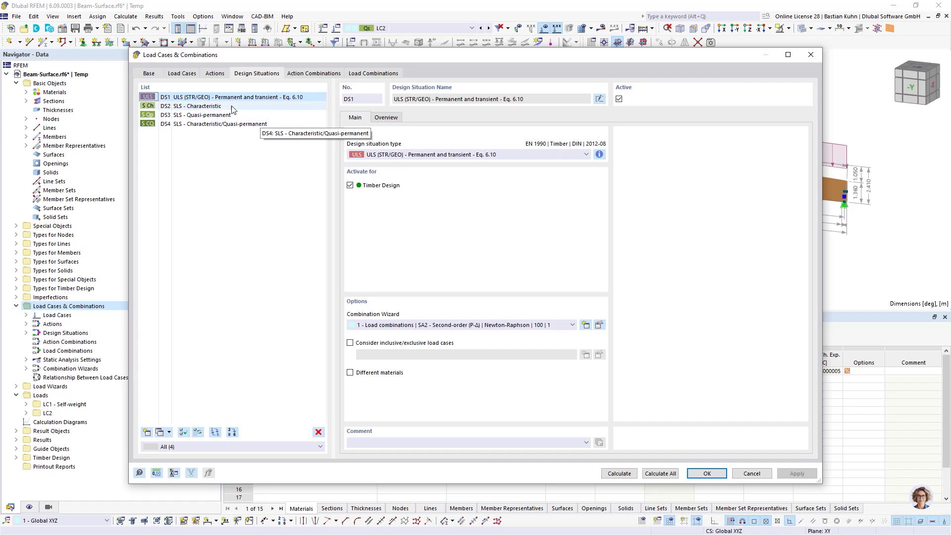
{"action": "left_click_drag", "start_coordinate": [212, 107], "coordinate": [220, 145]}
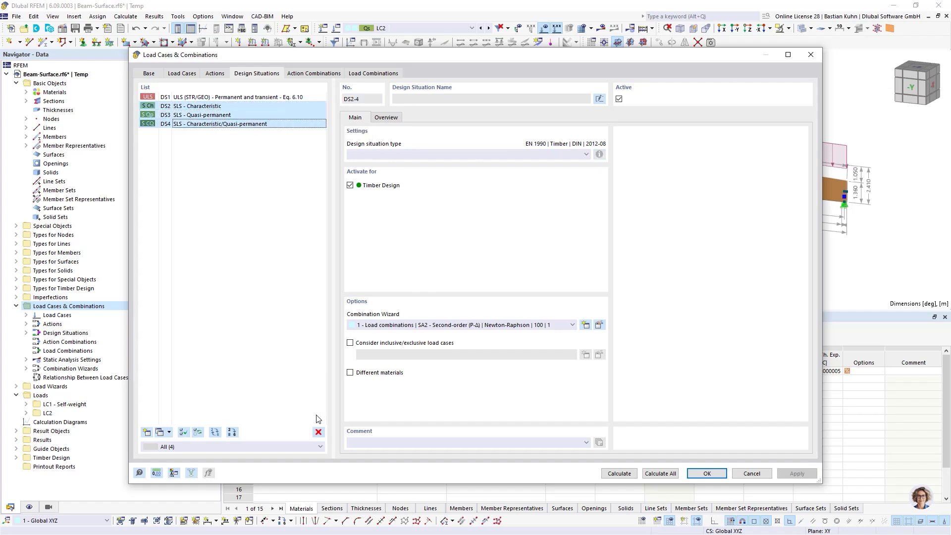
{"action": "left_click", "coordinate": [318, 431]}
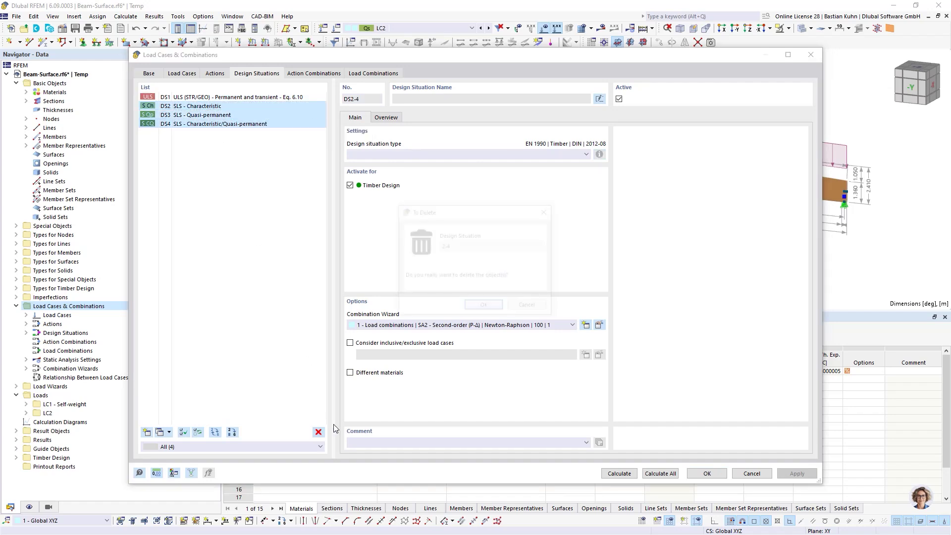
{"action": "left_click", "coordinate": [480, 307]}
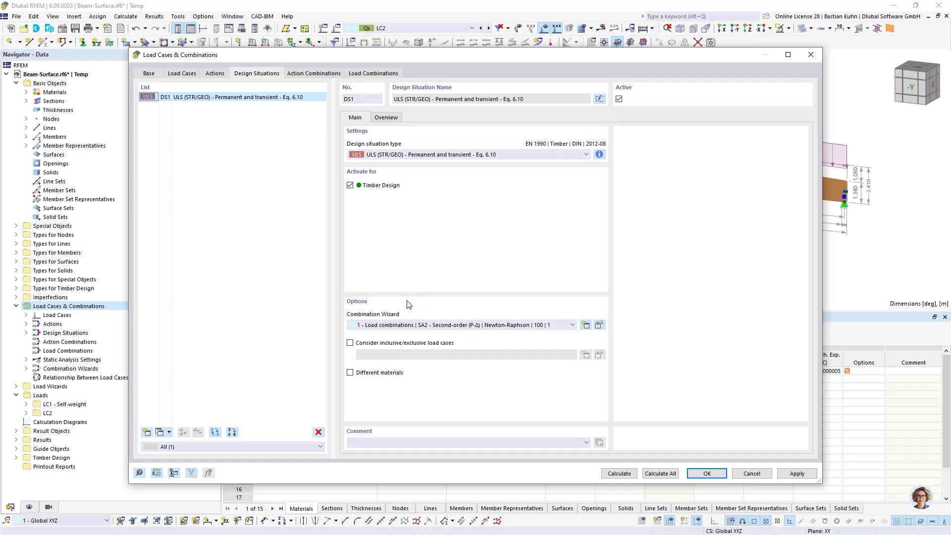
Assign combination wizard 2 - Load combinations | SA1 - Geometrically linear to DS1, generate the load combinations and confirm.
{"action": "left_click", "coordinate": [439, 325]}
{"action": "left_click", "coordinate": [436, 349]}
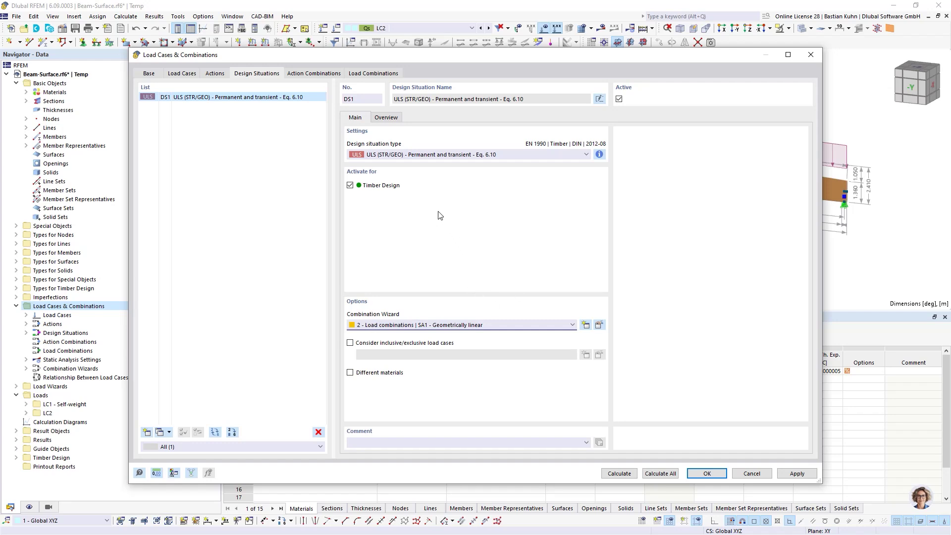
{"action": "left_click", "coordinate": [373, 73]}
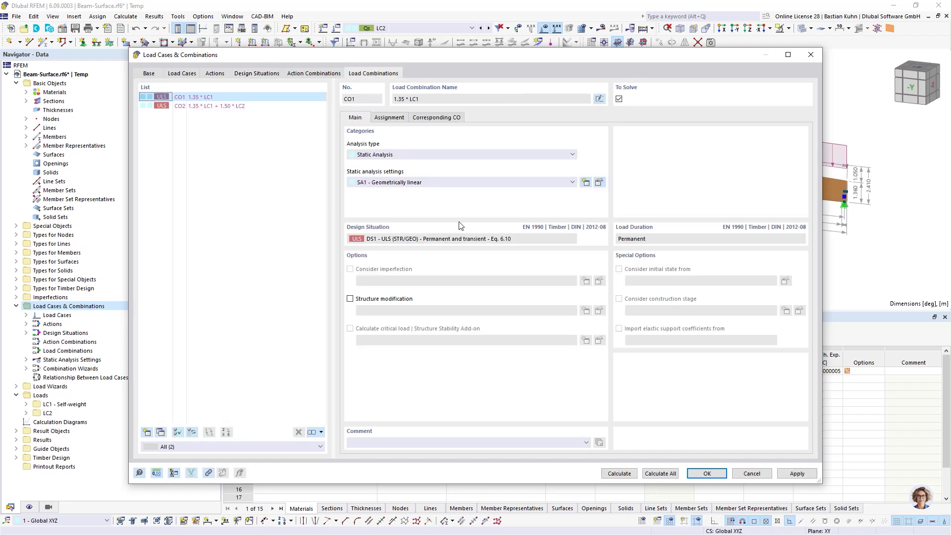
{"action": "left_click", "coordinate": [705, 474]}
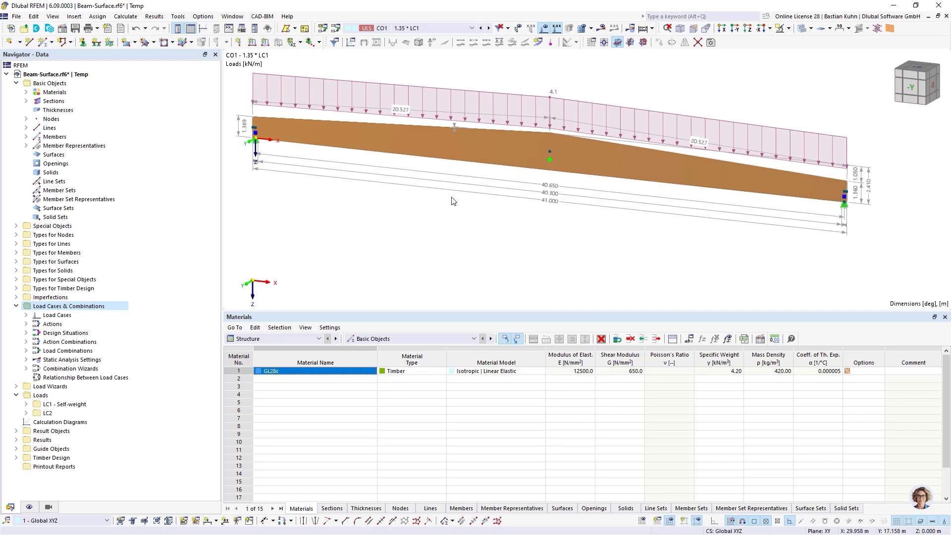
Create new effective lengths for the beam member, excluding flexural buckling about both the major and minor axes.
{"action": "left_click", "coordinate": [472, 146]}
{"action": "double_click", "coordinate": [472, 145]}
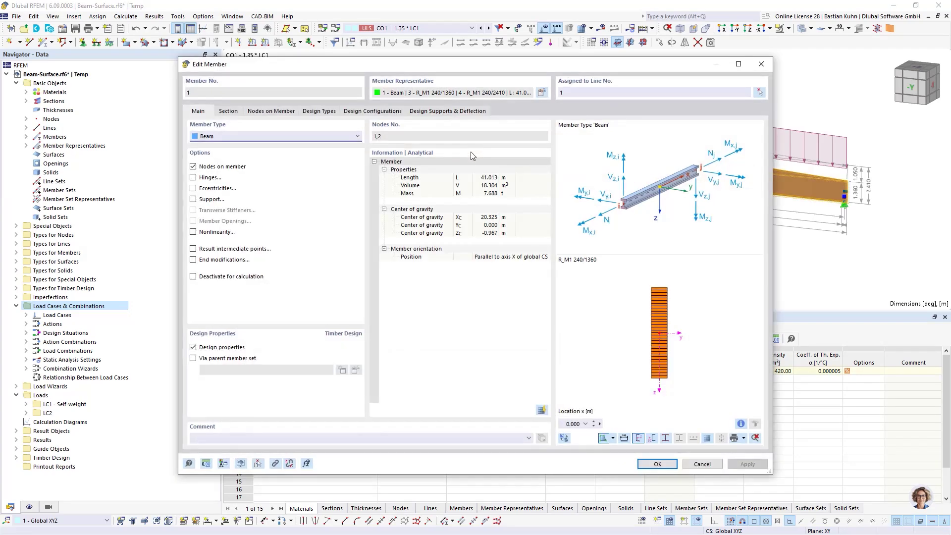
{"action": "left_click", "coordinate": [319, 111]}
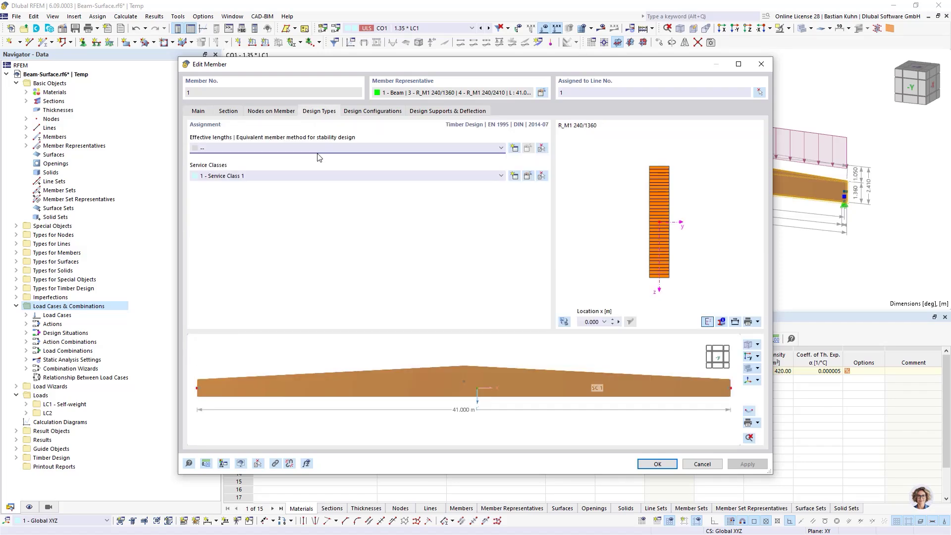
{"action": "left_click", "coordinate": [514, 148]}
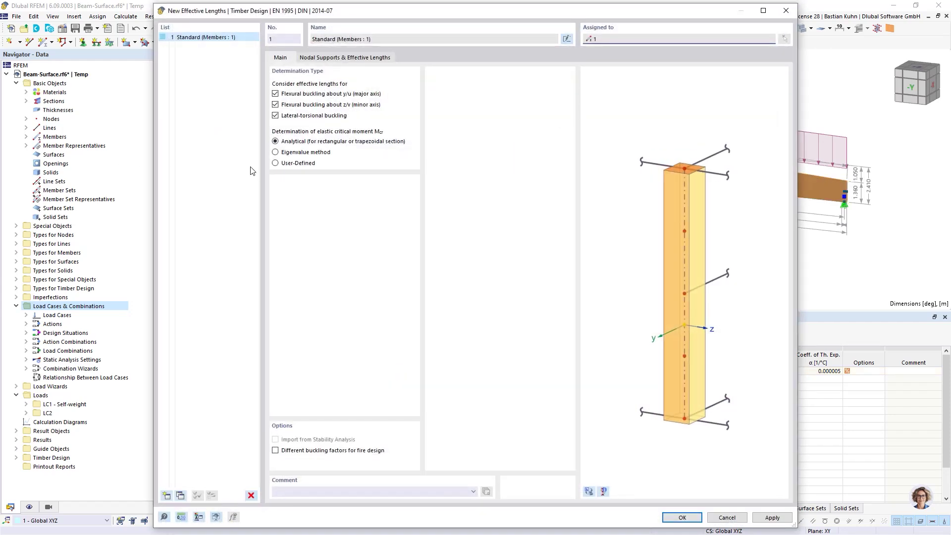
{"action": "left_click", "coordinate": [275, 105]}
{"action": "left_click", "coordinate": [275, 94]}
Specify the lateral-torsional buckling length as an absolute value of 4.4 m.
{"action": "left_click", "coordinate": [335, 59]}
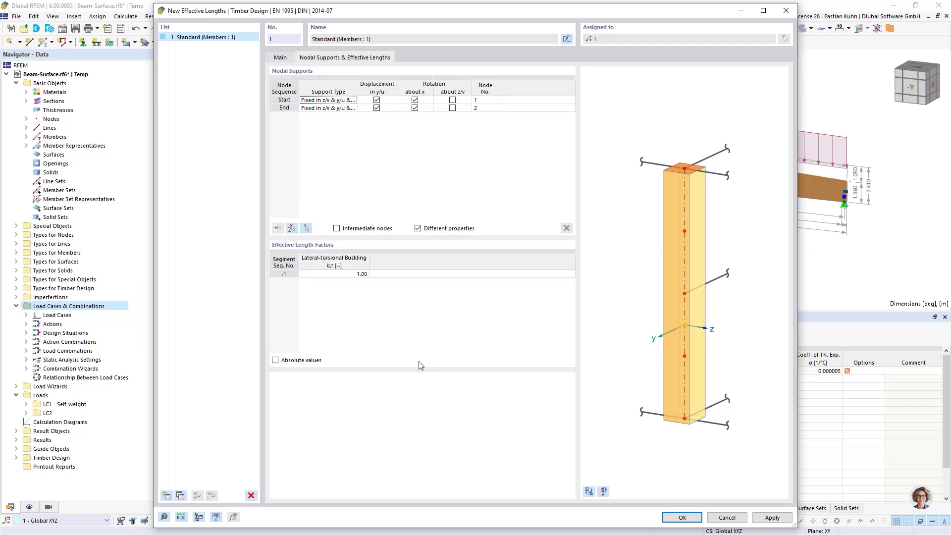
{"action": "left_click", "coordinate": [350, 274]}
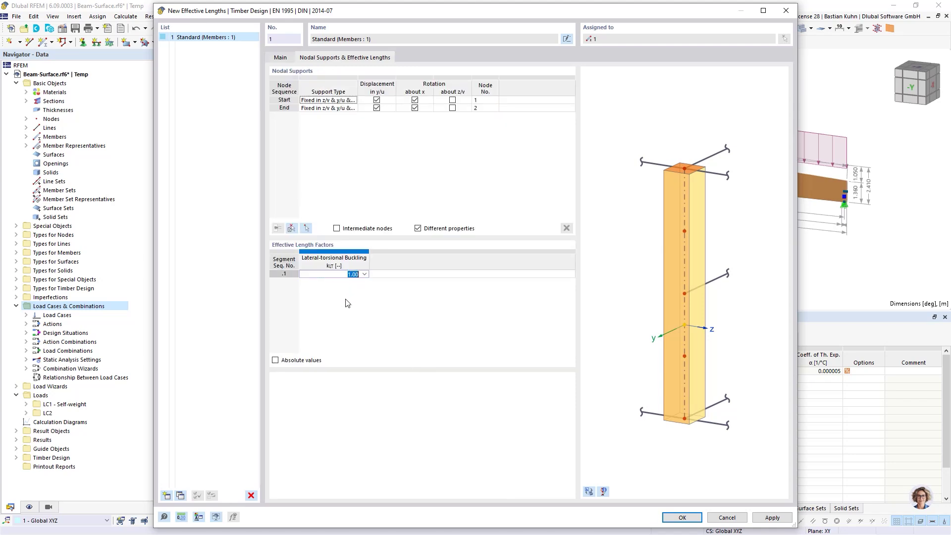
{"action": "type", "text": "4,4"}
{"action": "left_click", "coordinate": [275, 360]}
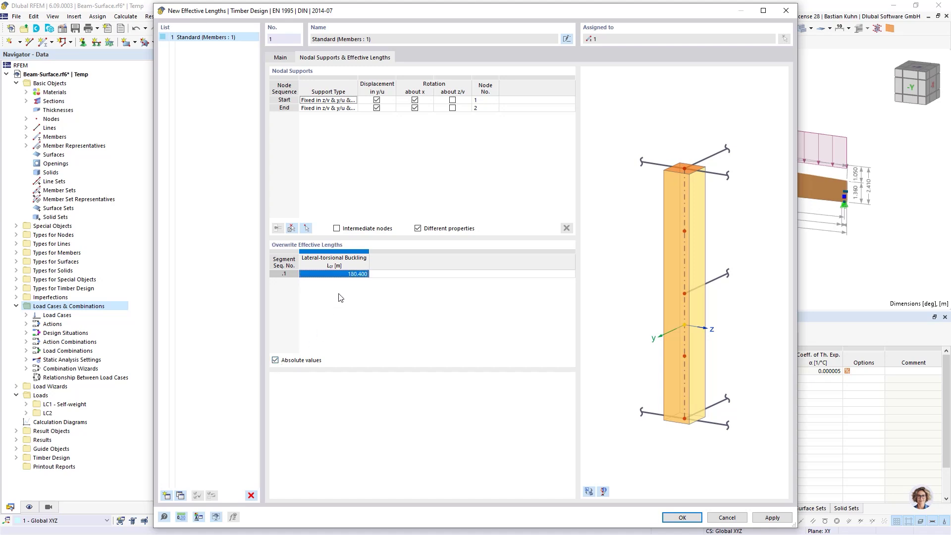
{"action": "left_click", "coordinate": [339, 276]}
{"action": "type", "text": "4,"}
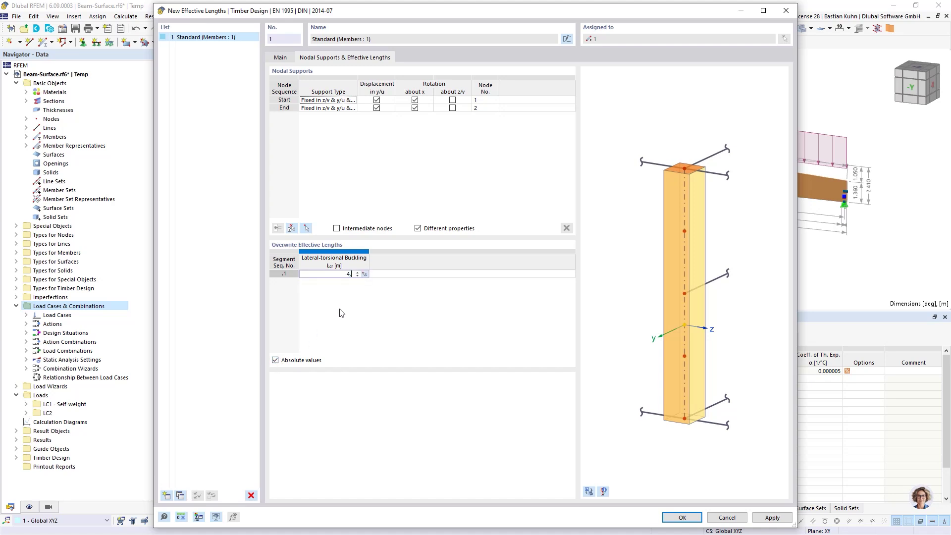
{"action": "type", "text": "4"}
{"action": "left_click", "coordinate": [382, 276]}
Show the beam model in the effective lengths preview and return to a relative lateral-torsional buckling factor of 1.00.
{"action": "left_click", "coordinate": [588, 492]}
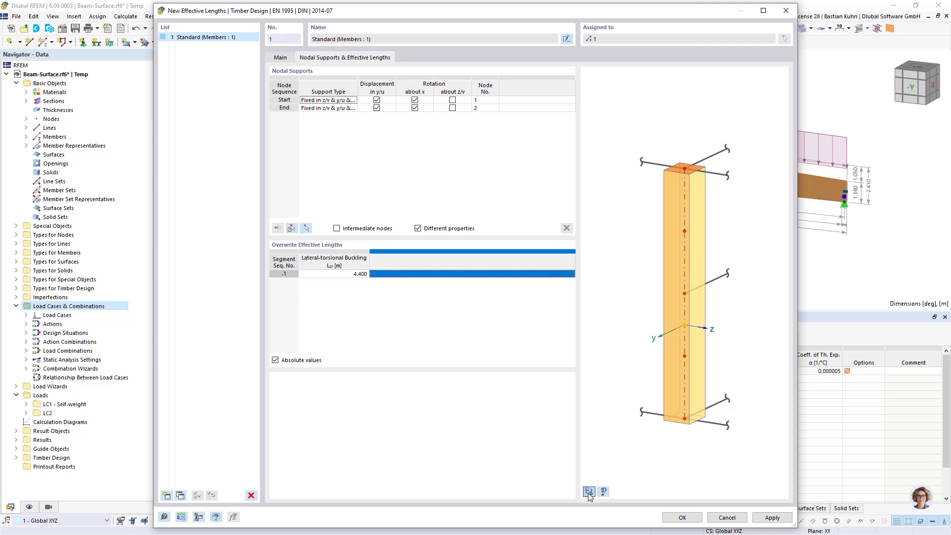
{"action": "left_click", "coordinate": [617, 263]}
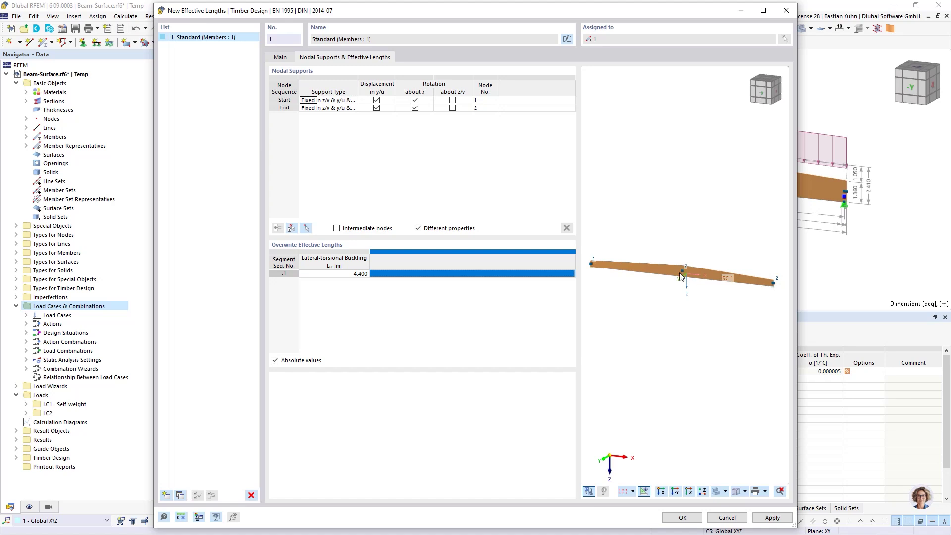
{"action": "middle_click_drag", "start_coordinate": [684, 309], "coordinate": [615, 291], "text": "ctrl"}
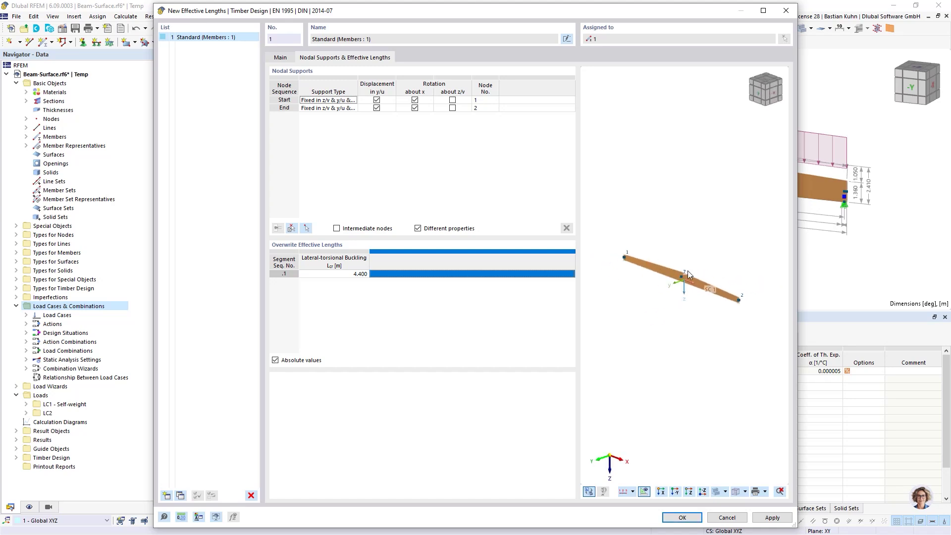
{"action": "left_click", "coordinate": [275, 360]}
{"action": "left_click", "coordinate": [348, 274]}
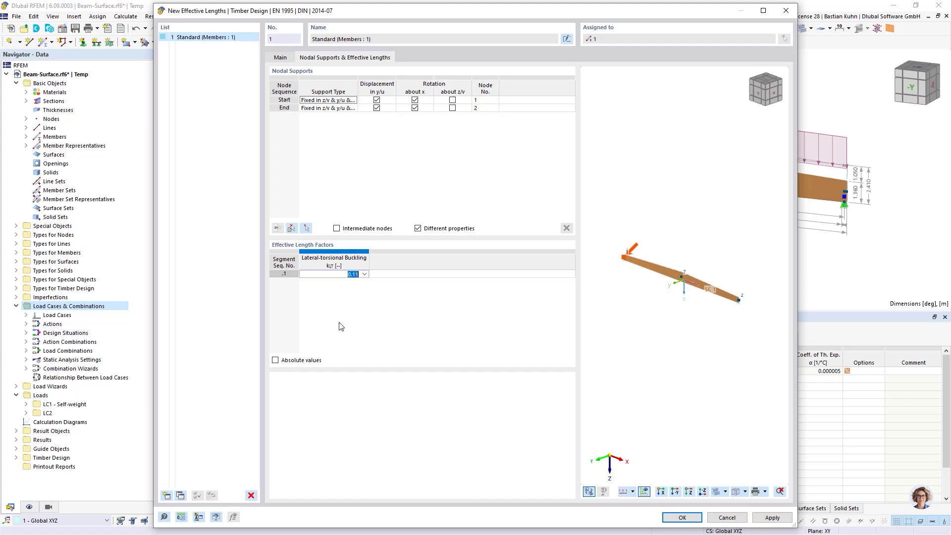
{"action": "type", "text": "1"}
{"action": "left_click", "coordinate": [416, 276]}
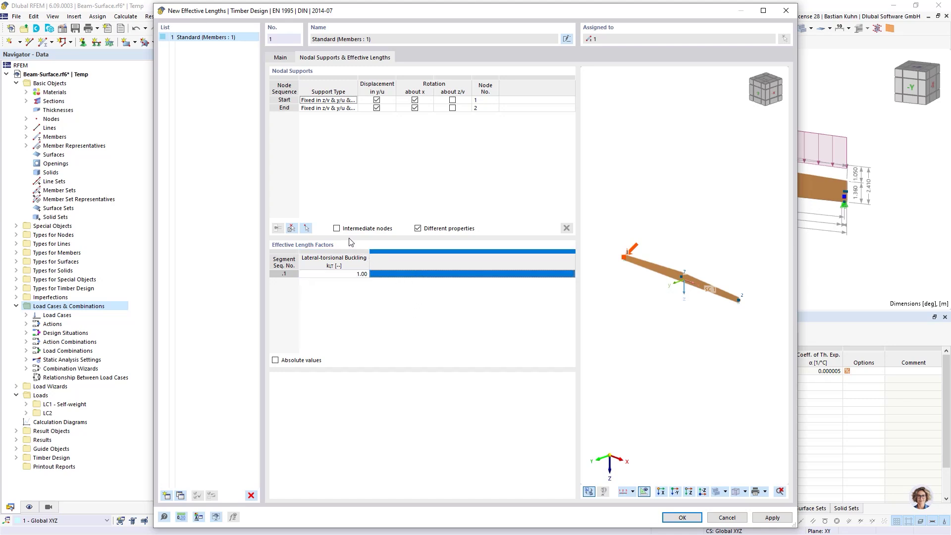
Add two intermediate nodes to the nodal supports and fix displacement in y/u at intermediate node .2.
{"action": "left_click", "coordinate": [337, 228]}
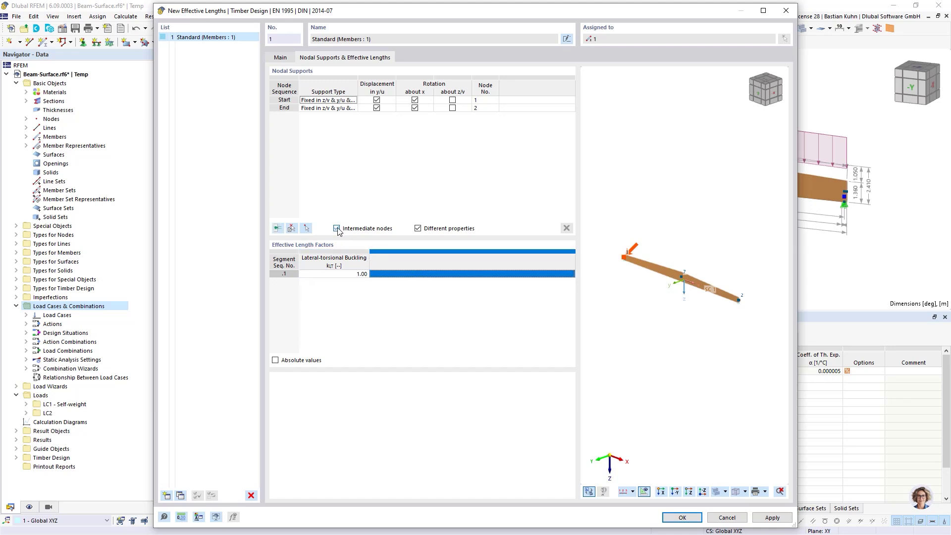
{"action": "left_click", "coordinate": [277, 228]}
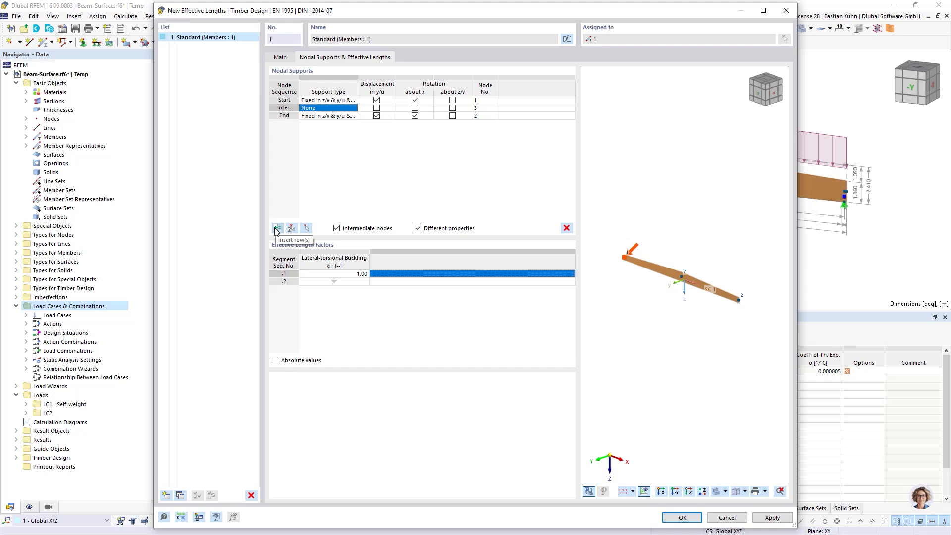
{"action": "left_click", "coordinate": [277, 229]}
{"action": "scroll", "coordinate": [683, 275], "scroll_direction": "up", "scroll_amount": 3}
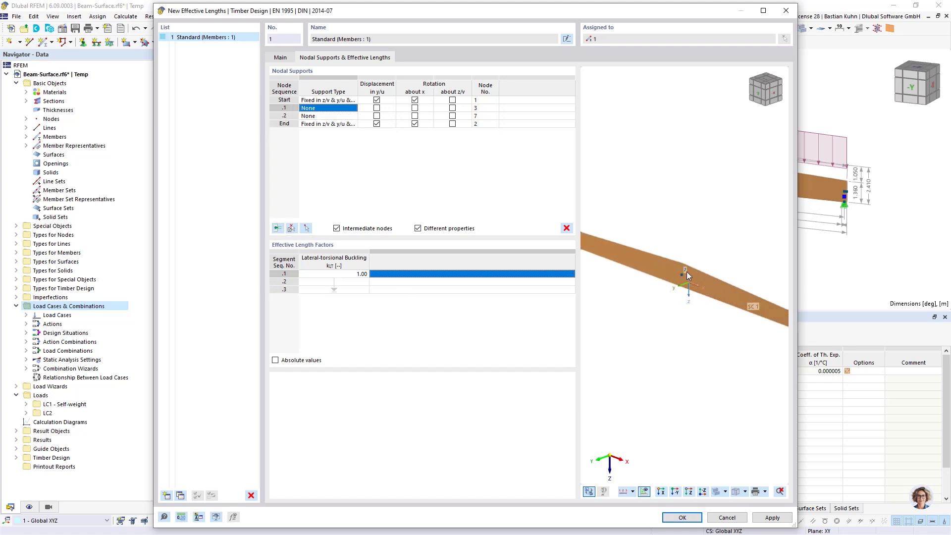
{"action": "scroll", "coordinate": [685, 272], "scroll_direction": "down", "scroll_amount": 2}
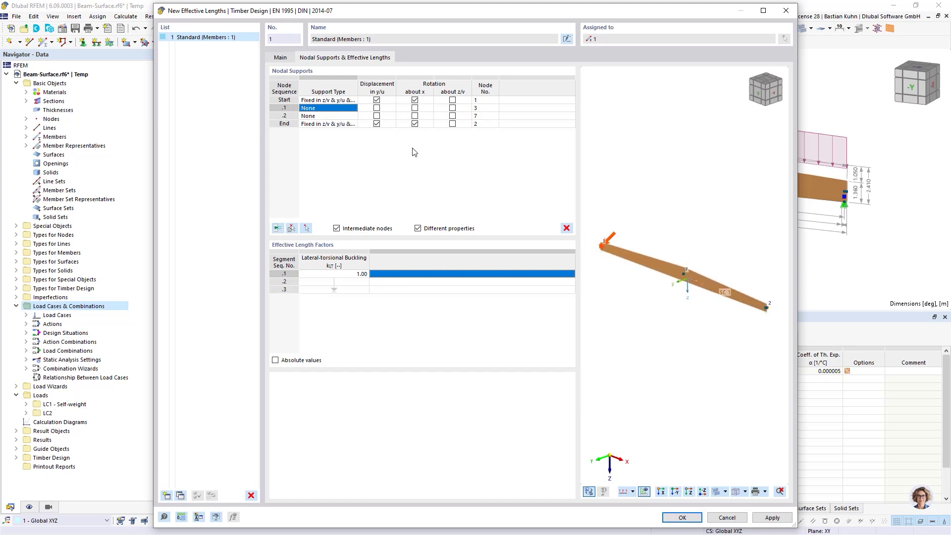
{"action": "left_click", "coordinate": [376, 116]}
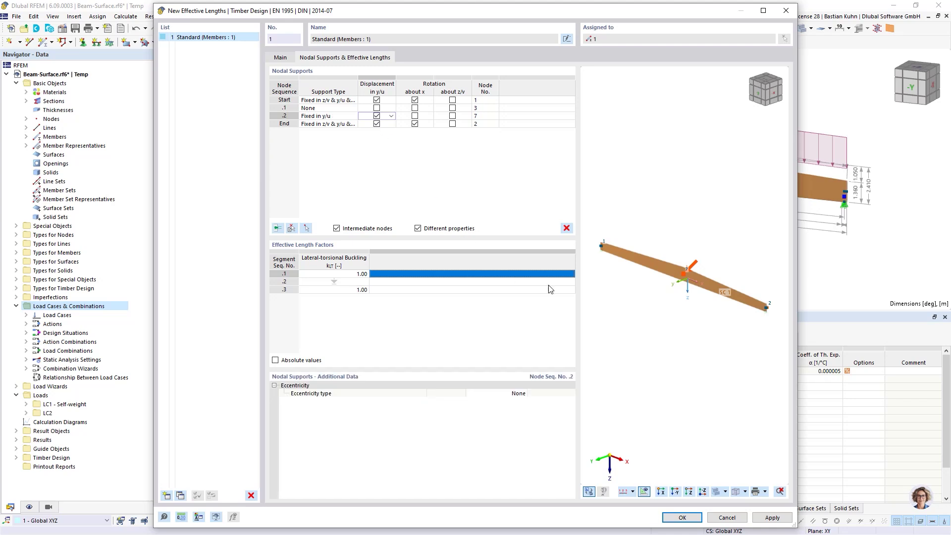
Examine the position and orientation of the intermediate lateral support near the beam's ridge in the model preview.
{"action": "left_click", "coordinate": [653, 316]}
{"action": "scroll", "coordinate": [680, 294], "scroll_direction": "up", "scroll_amount": 3}
{"action": "middle_click_drag", "start_coordinate": [689, 284], "coordinate": [619, 269], "text": "ctrl"}
{"action": "scroll", "coordinate": [690, 247], "scroll_direction": "up", "scroll_amount": 3}
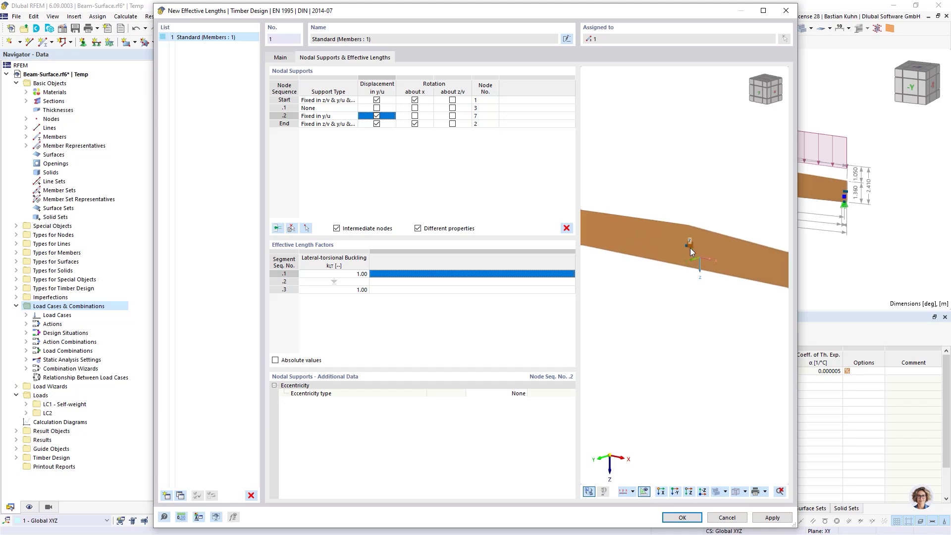
{"action": "scroll", "coordinate": [690, 248], "scroll_direction": "up", "scroll_amount": 2}
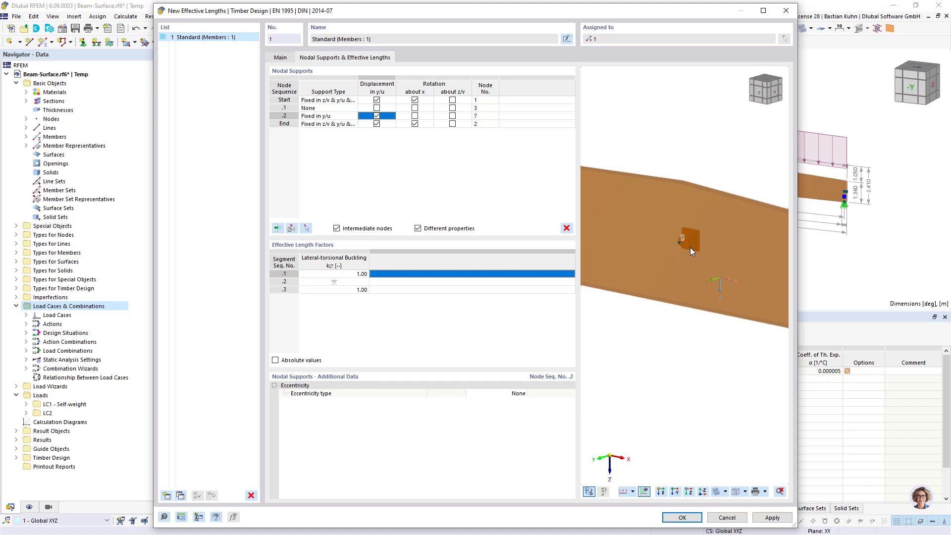
{"action": "scroll", "coordinate": [690, 239], "scroll_direction": "down", "scroll_amount": 3}
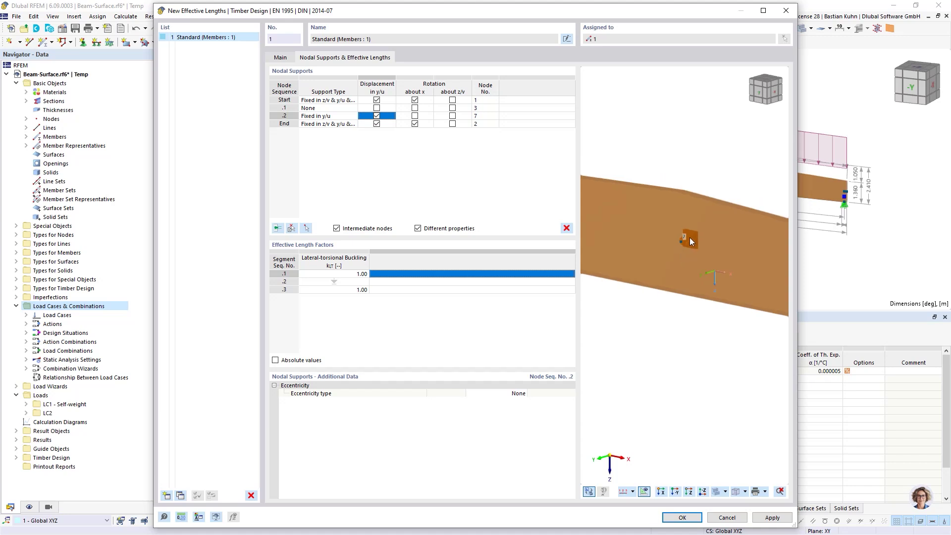
{"action": "middle_click_drag", "start_coordinate": [698, 249], "coordinate": [642, 242], "text": "ctrl"}
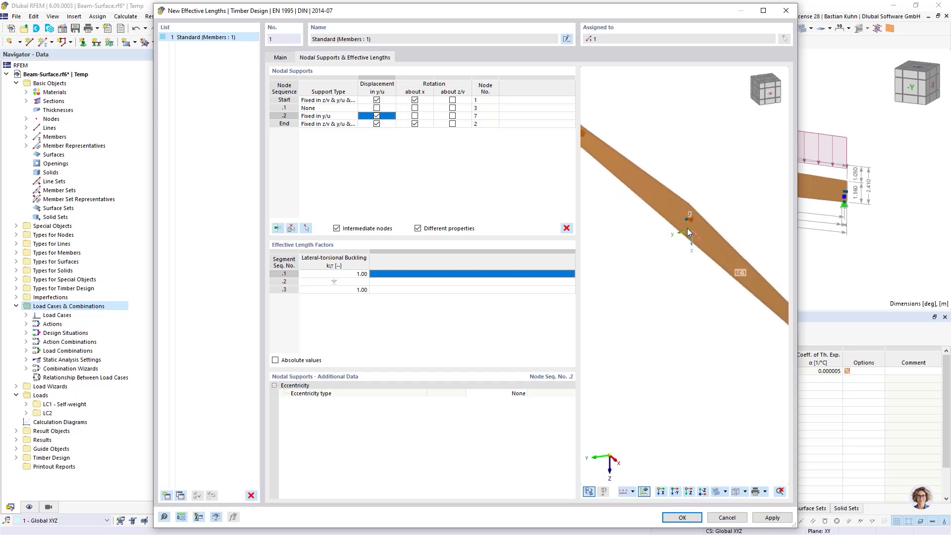
{"action": "scroll", "coordinate": [689, 226], "scroll_direction": "up", "scroll_amount": 3}
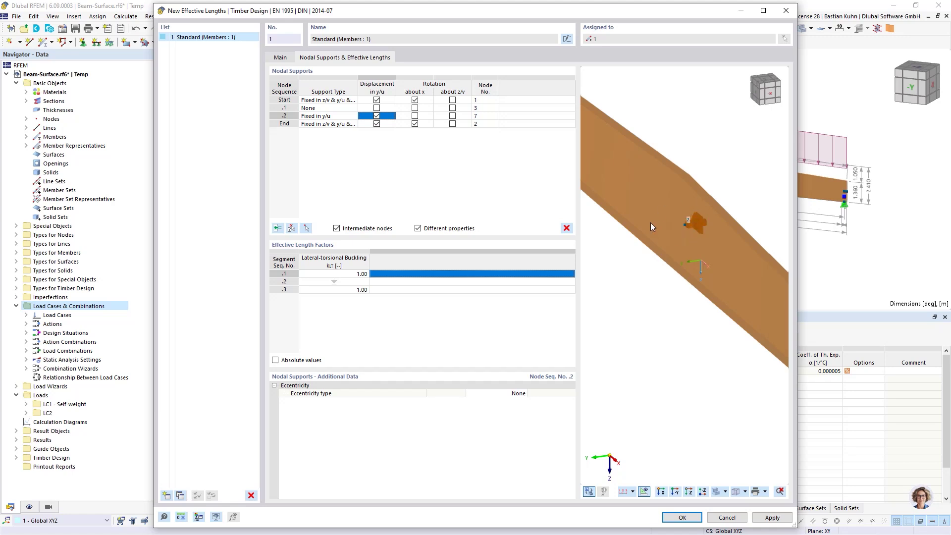
Confirm the effective lengths, check them on the member preview and open the member's timber design configurations.
{"action": "left_click", "coordinate": [682, 517]}
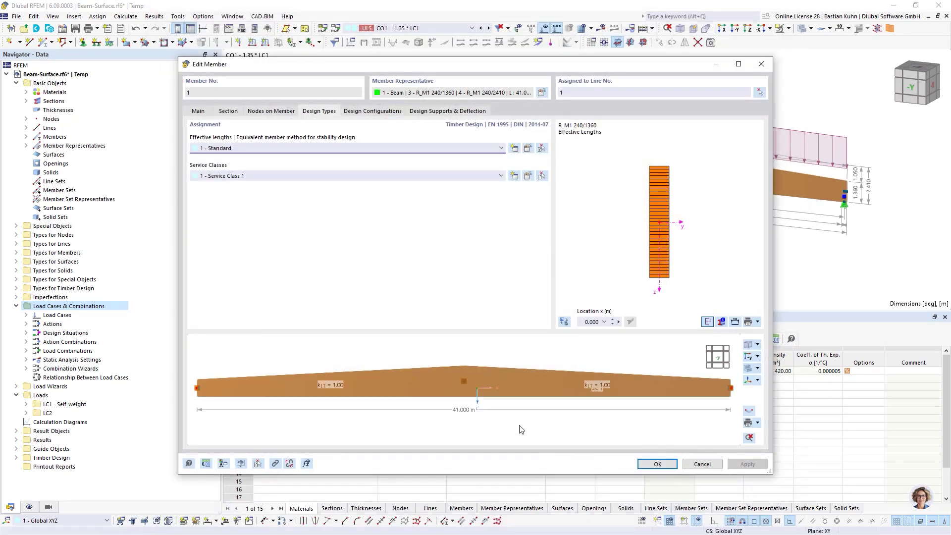
{"action": "scroll", "coordinate": [469, 387], "scroll_direction": "down", "scroll_amount": 3}
{"action": "mouse_move", "coordinate": [479, 385]}
{"action": "middle_mouse_down"}
{"action": "mouse_move", "coordinate": [505, 378]}
{"action": "mouse_move", "coordinate": [292, 399]}
{"action": "mouse_move", "coordinate": [531, 388]}
{"action": "mouse_move", "coordinate": [494, 396]}
{"action": "middle_mouse_up"}
{"action": "right_click", "coordinate": [494, 396]}
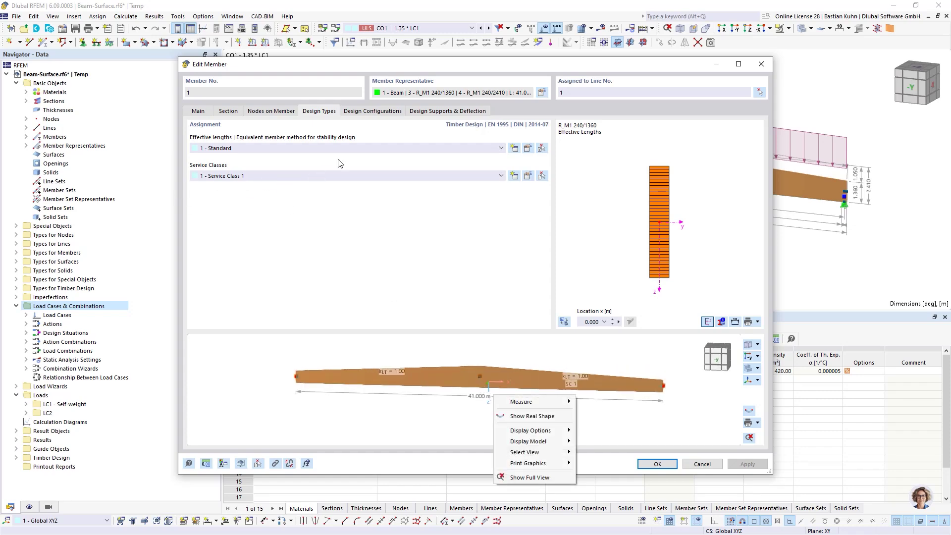
{"action": "left_click", "coordinate": [372, 111]}
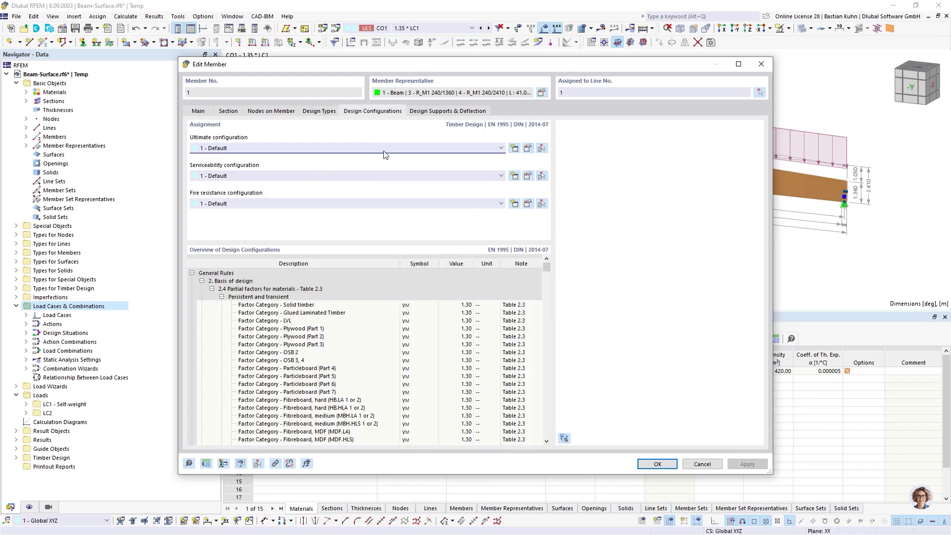
Set the default ultimate configuration's stability settings so that positive transverse loads apply at the shear point.
{"action": "left_click", "coordinate": [528, 149]}
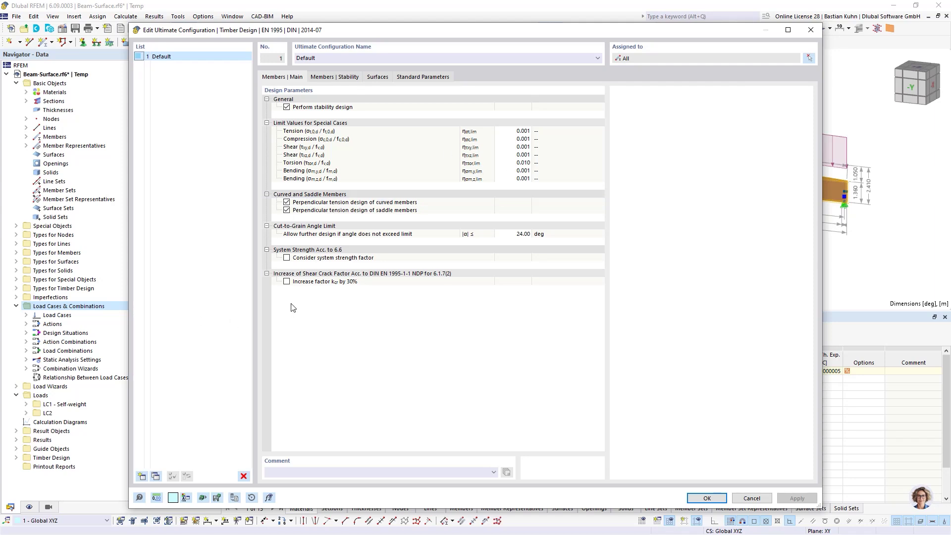
{"action": "left_click", "coordinate": [334, 77]}
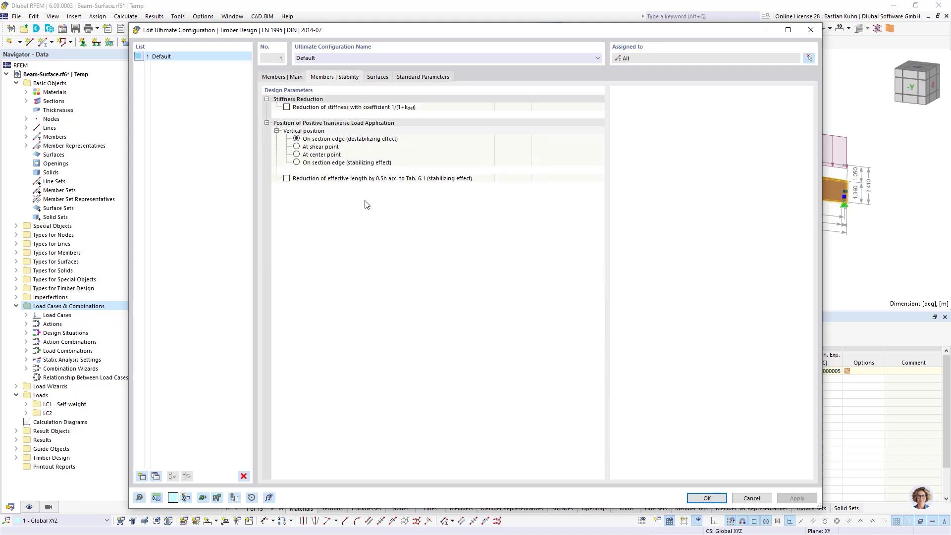
{"action": "left_click", "coordinate": [297, 146]}
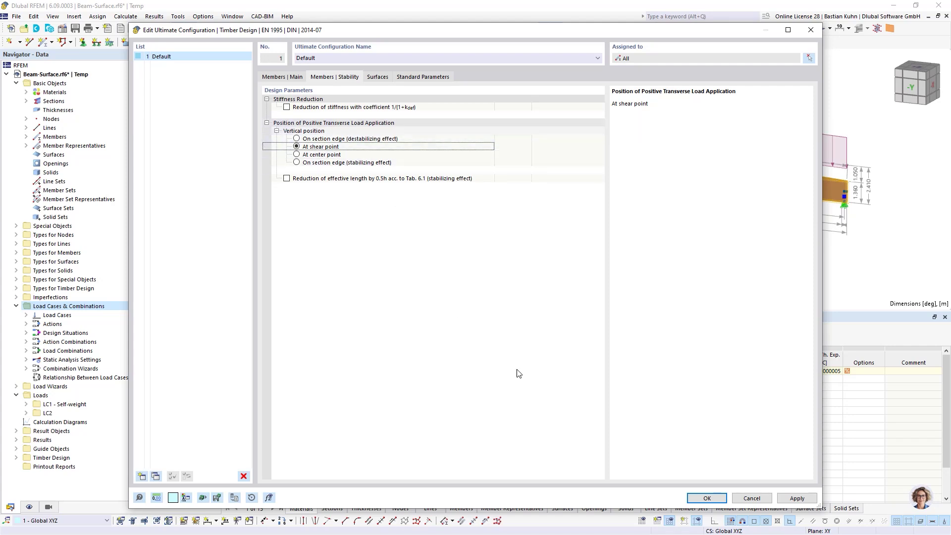
{"action": "left_click", "coordinate": [707, 498]}
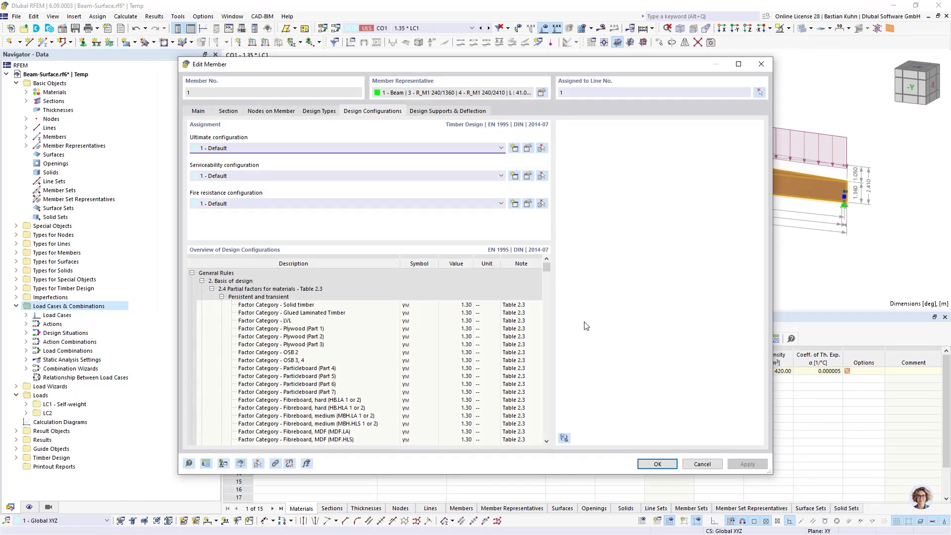
Create a timber design support at the member start with a 200 mm support length and a perpendicular compression factor of 1.75 for discretely supported glulam.
{"action": "left_click", "coordinate": [456, 112]}
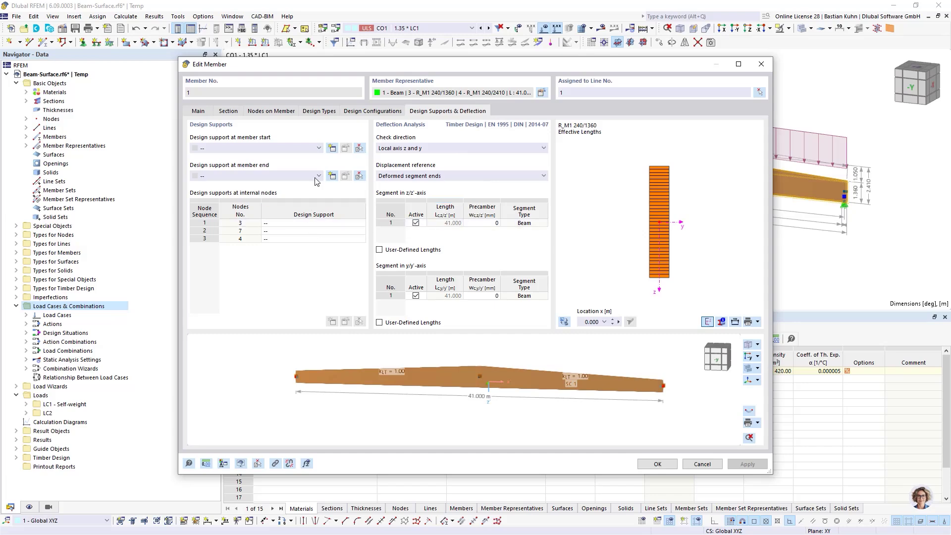
{"action": "left_click", "coordinate": [332, 148]}
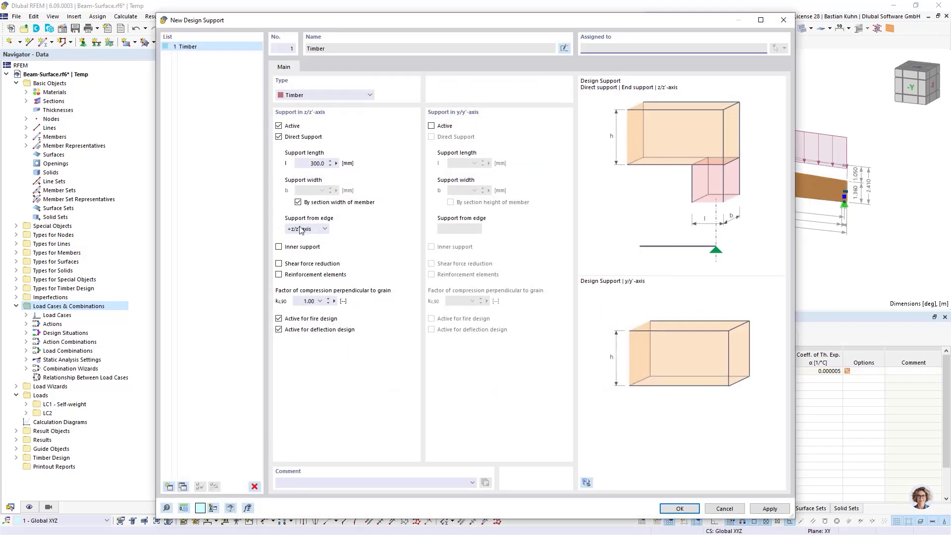
{"action": "left_click", "coordinate": [317, 163]}
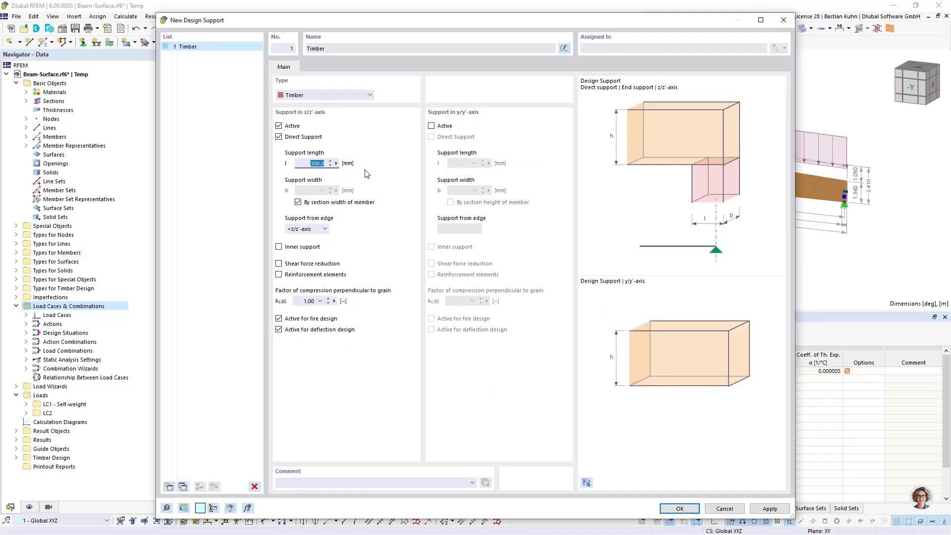
{"action": "type", "text": "200"}
{"action": "left_click", "coordinate": [320, 300]}
{"action": "left_click", "coordinate": [318, 354]}
{"action": "left_click", "coordinate": [319, 300]}
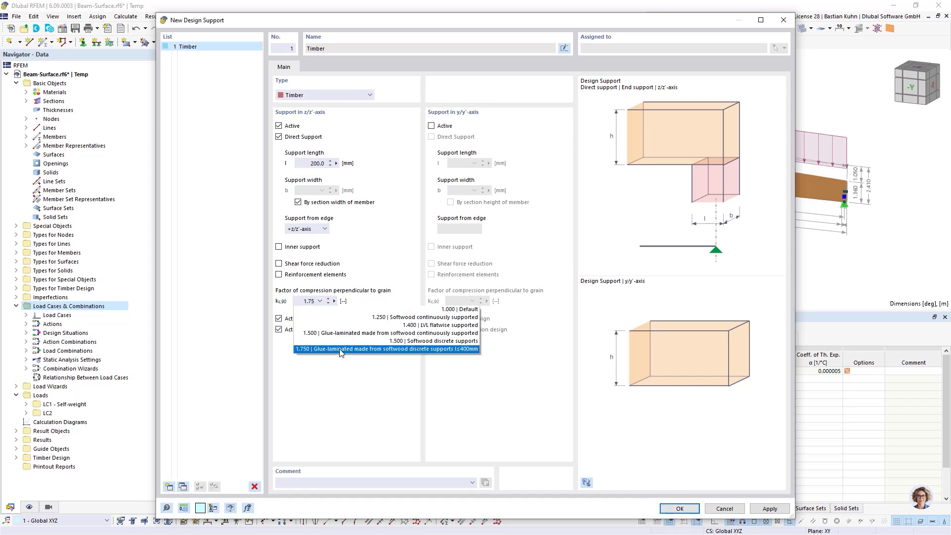
{"action": "left_click", "coordinate": [348, 395]}
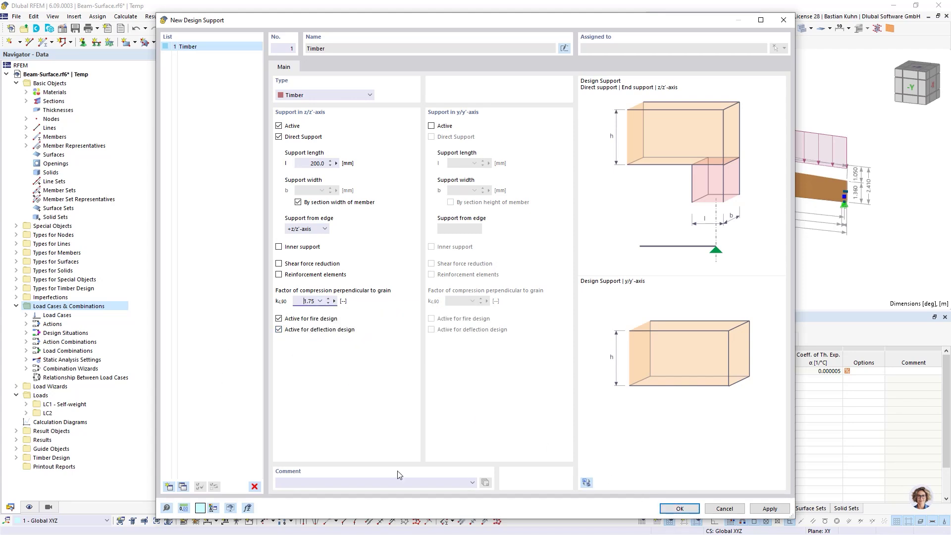
{"action": "left_click", "coordinate": [677, 508]}
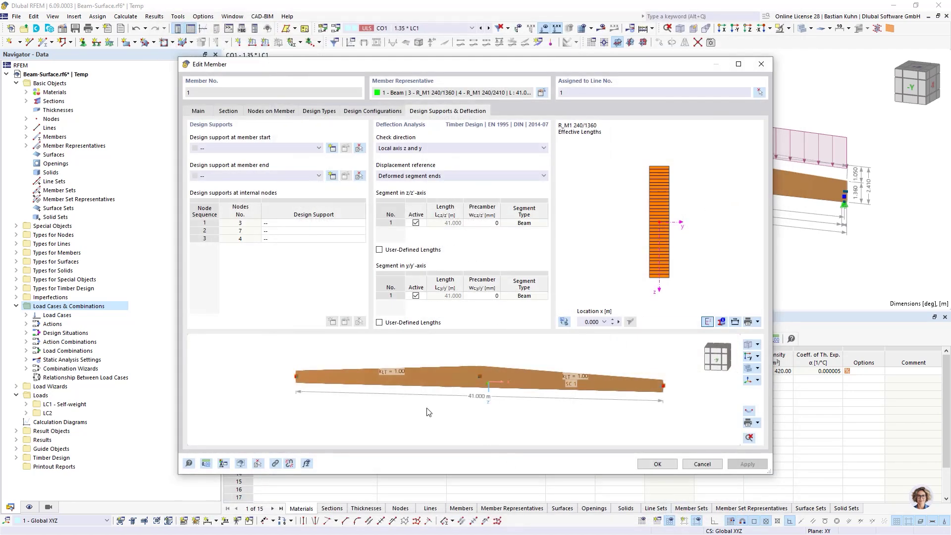
Assign the same timber design support to the member end, check it in the preview and confirm the member settings.
{"action": "left_click", "coordinate": [274, 174]}
{"action": "left_click", "coordinate": [272, 192]}
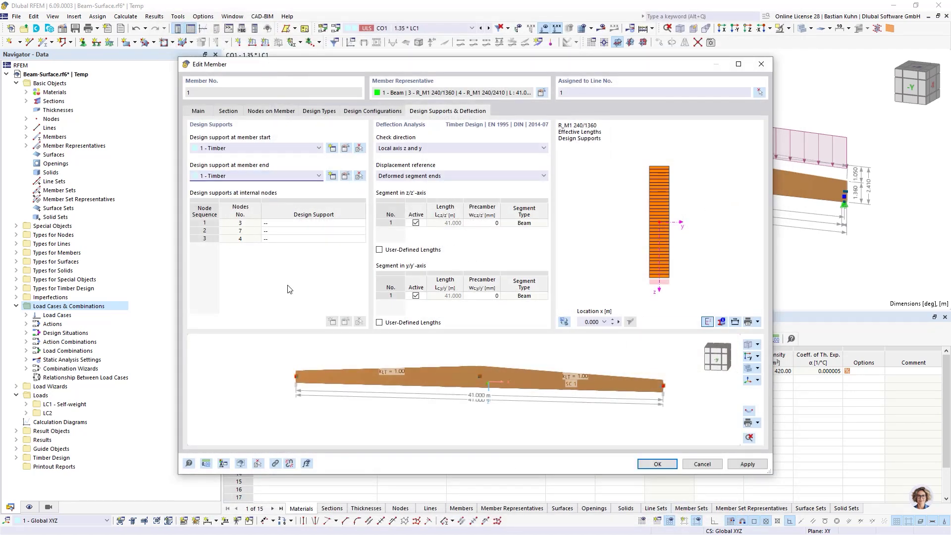
{"action": "scroll", "coordinate": [663, 393], "scroll_direction": "up", "scroll_amount": 3}
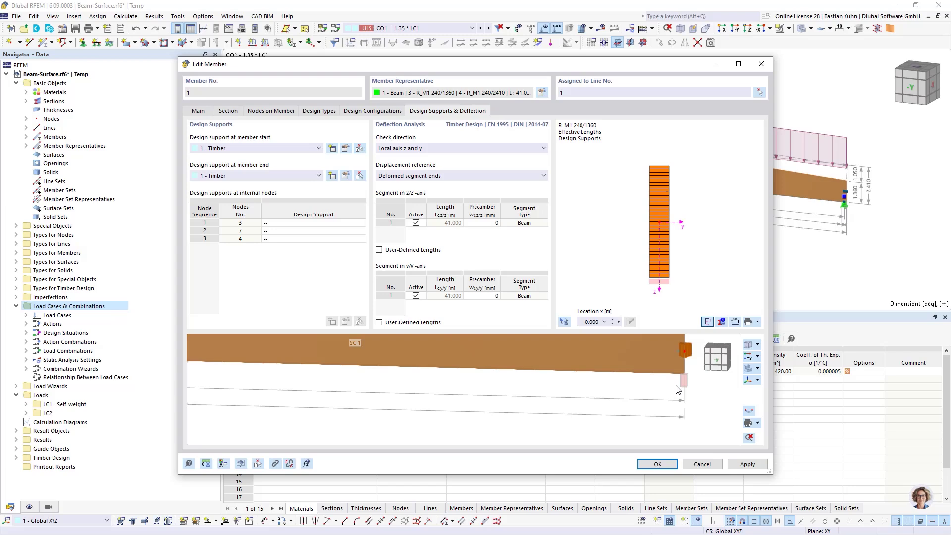
{"action": "left_click", "coordinate": [657, 467]}
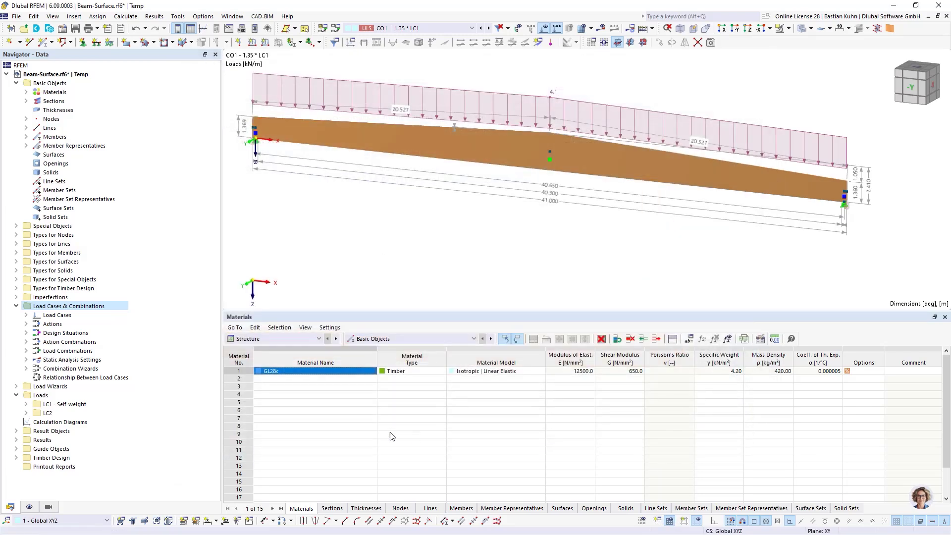
Limit the timber design objects to member 1, leaving member representatives out of the design.
{"action": "left_click", "coordinate": [303, 341]}
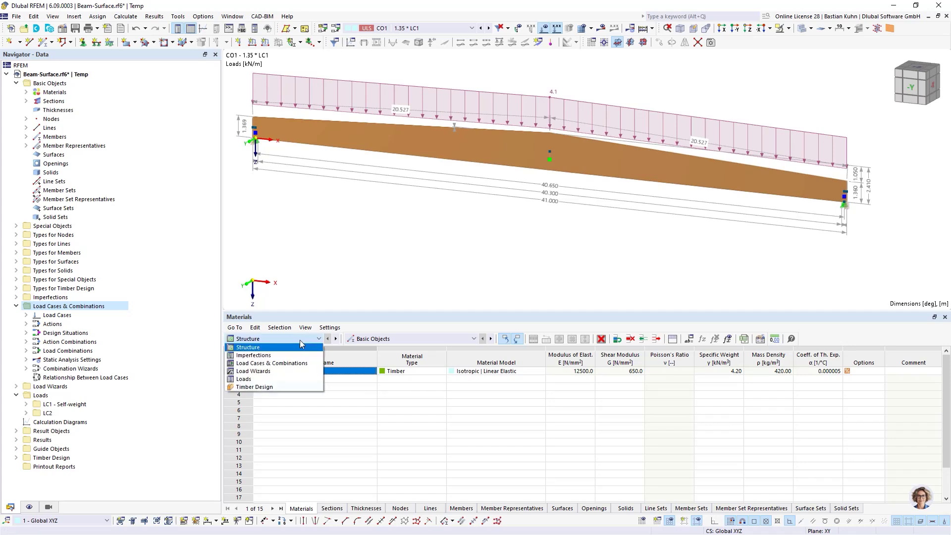
{"action": "left_click", "coordinate": [284, 386]}
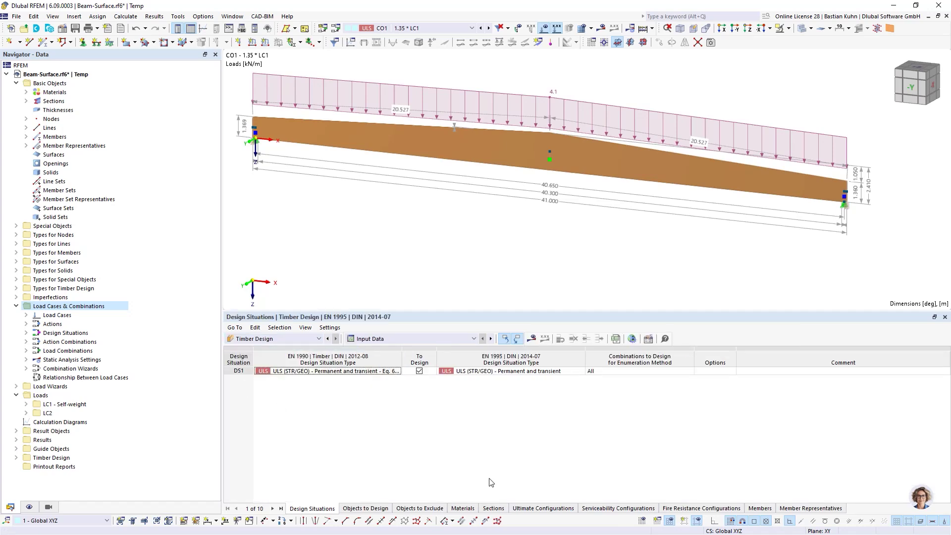
{"action": "left_click", "coordinate": [367, 509]}
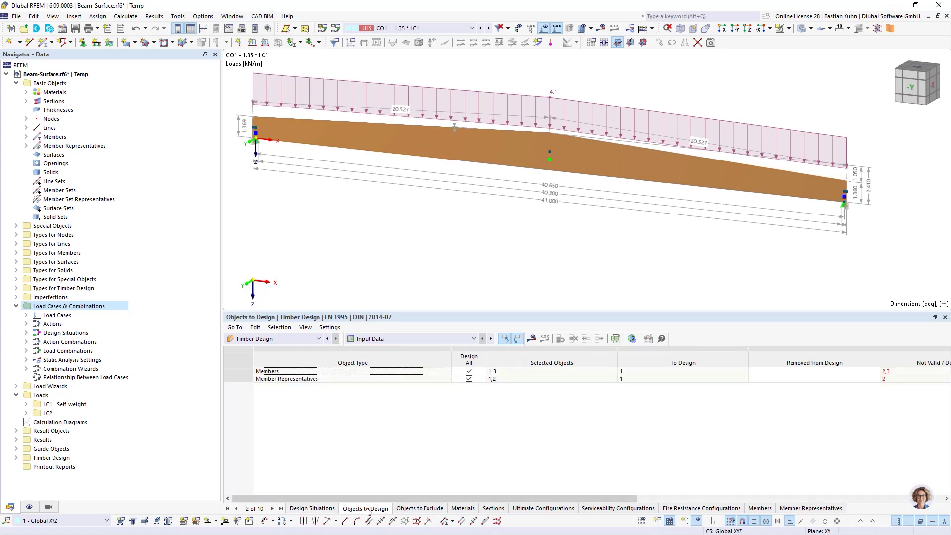
{"action": "left_click", "coordinate": [469, 379]}
{"action": "left_click", "coordinate": [468, 378]}
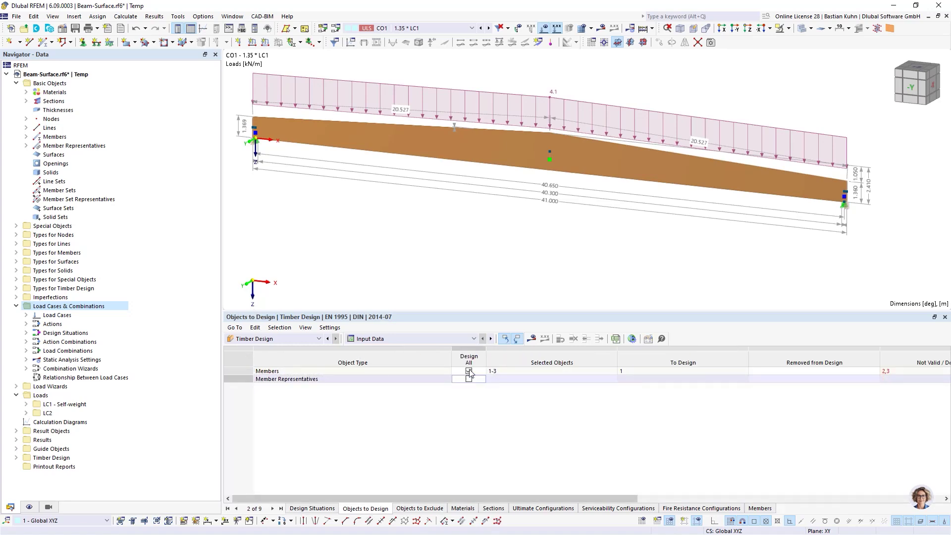
{"action": "left_click", "coordinate": [468, 371]}
{"action": "left_click", "coordinate": [498, 371]}
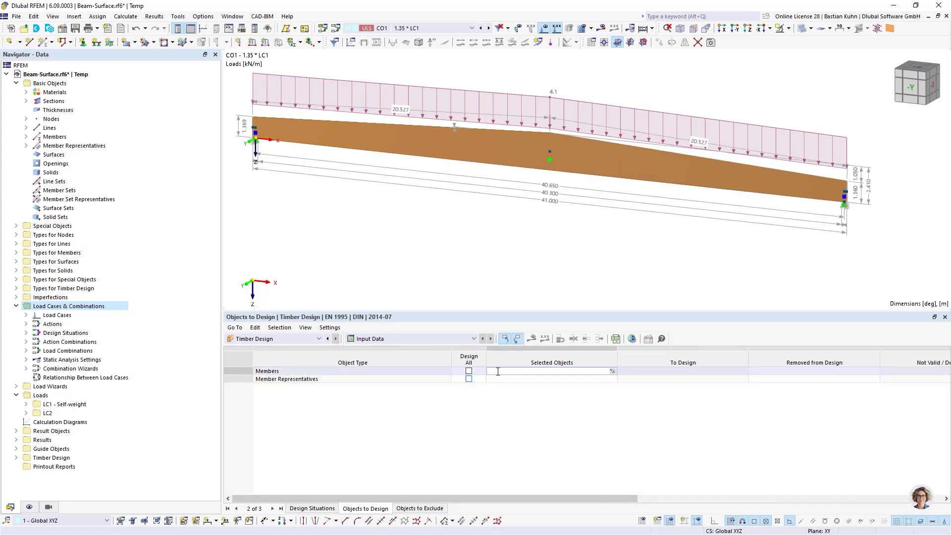
{"action": "type", "text": "1"}
{"action": "key", "text": "Return"}
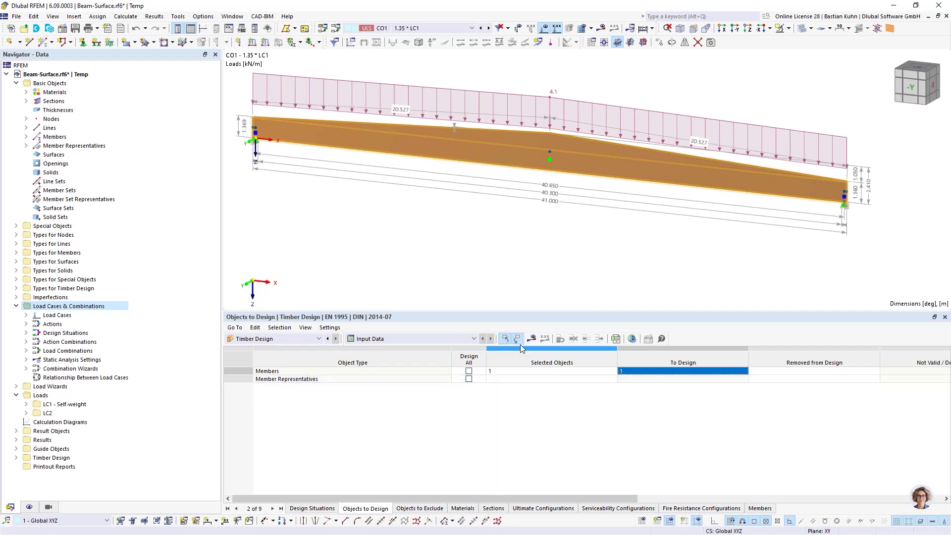
Calculate the timber design and list the design ratios on members by design situation in an enlarged results table.
{"action": "key", "text": "F5"}
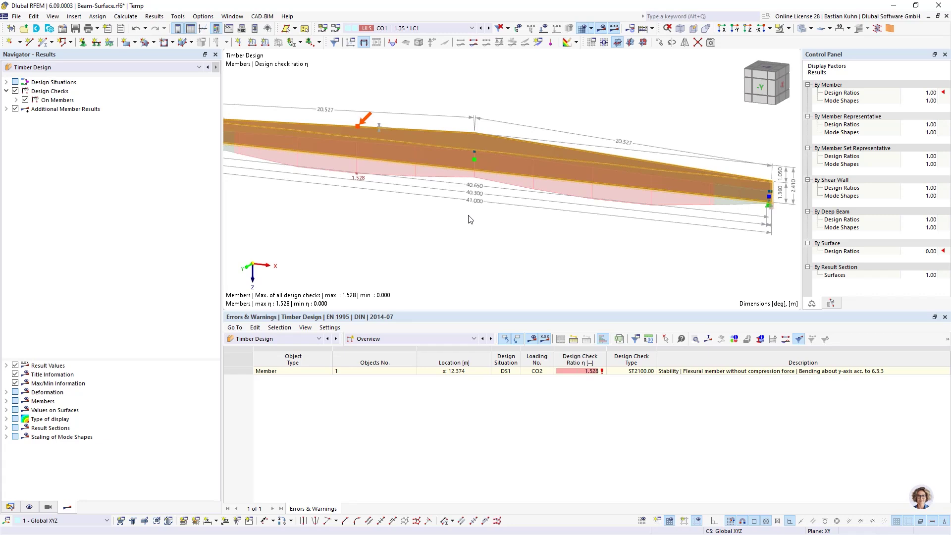
{"action": "left_click", "coordinate": [713, 372]}
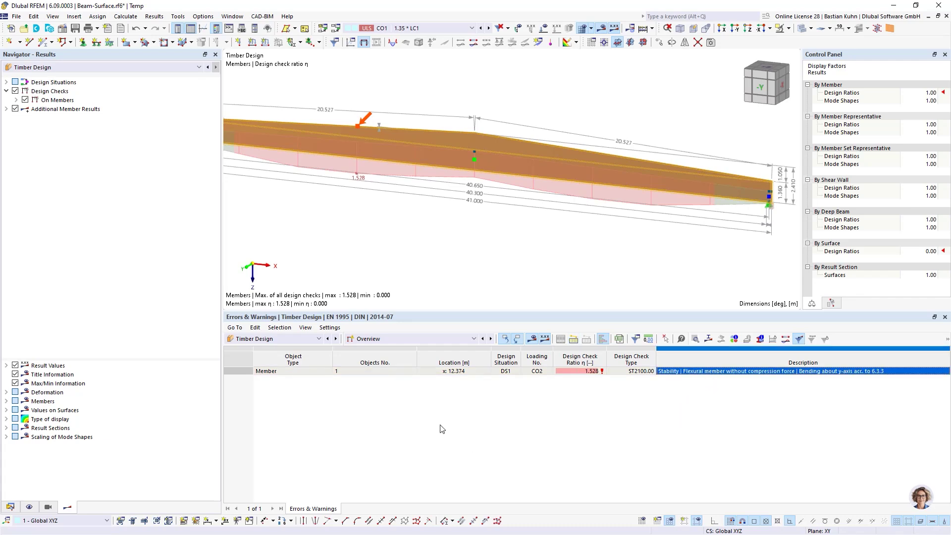
{"action": "left_click", "coordinate": [472, 338]}
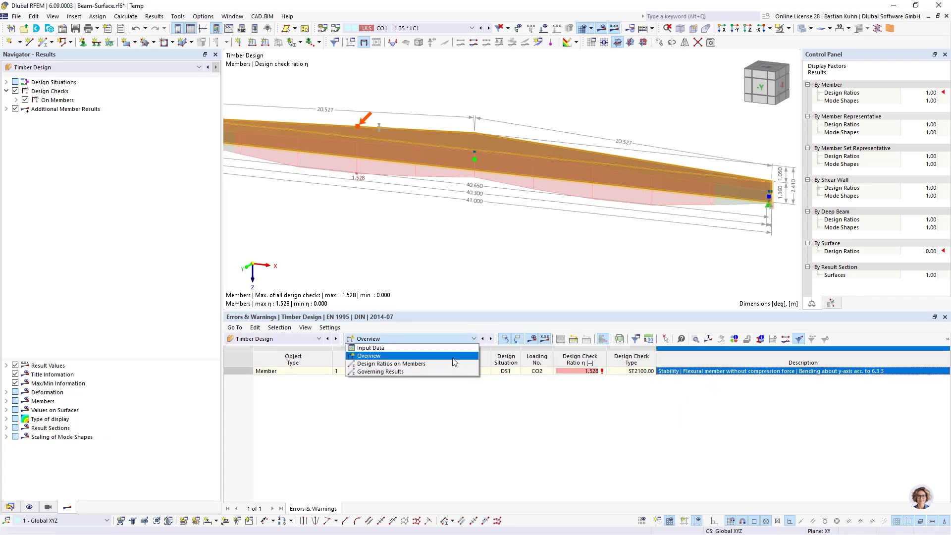
{"action": "left_click", "coordinate": [475, 363]}
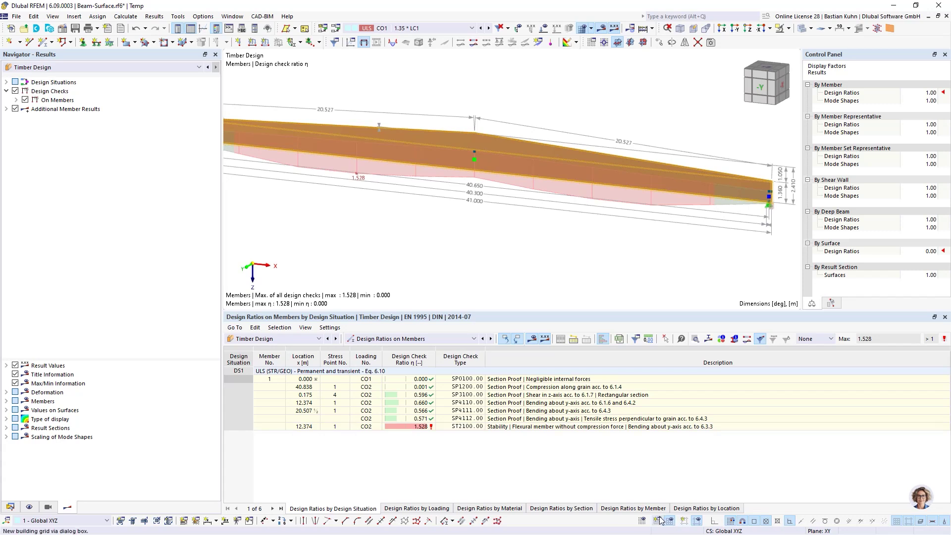
{"action": "left_click_drag", "start_coordinate": [596, 312], "coordinate": [599, 255]}
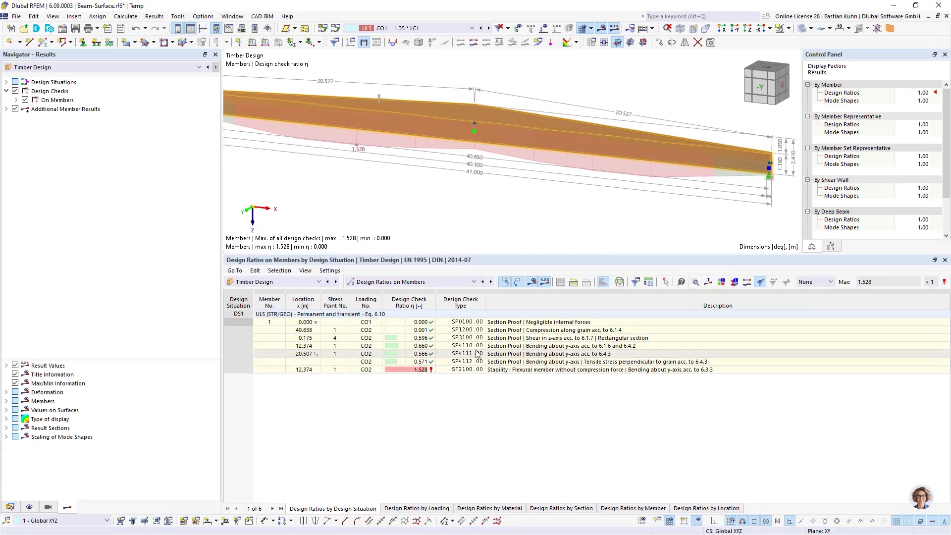
Examine the detailed design check SP4112 for tensile stress perpendicular to grain at the beam's apex.
{"action": "left_click", "coordinate": [544, 354]}
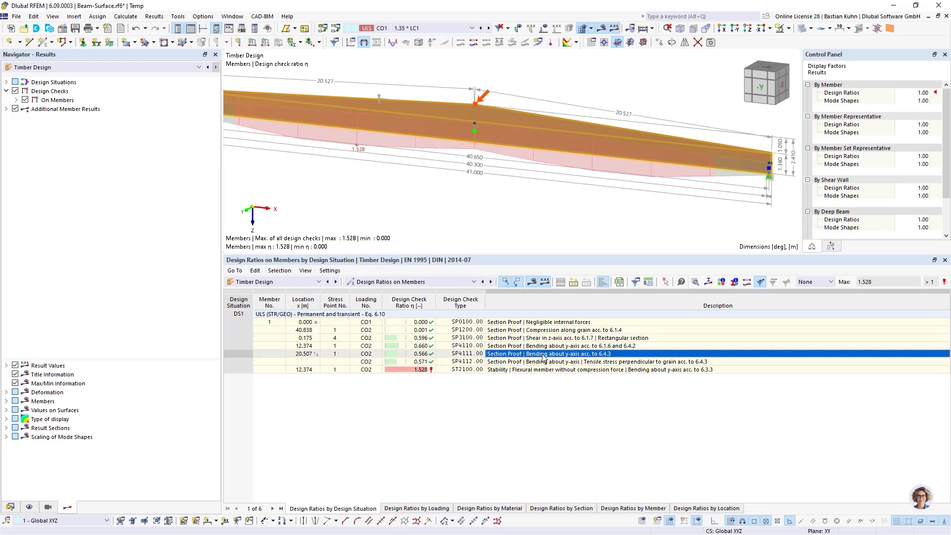
{"action": "left_click", "coordinate": [620, 365]}
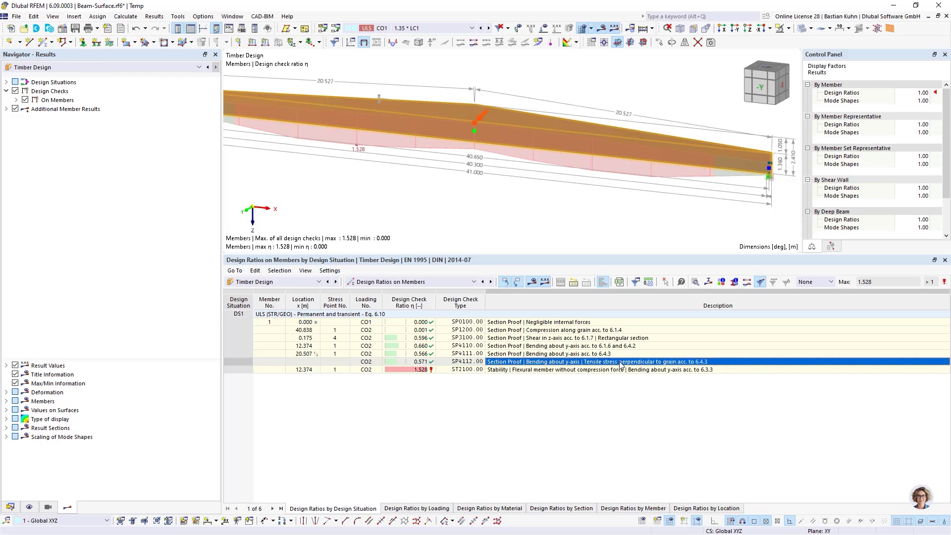
{"action": "double_click", "coordinate": [620, 365]}
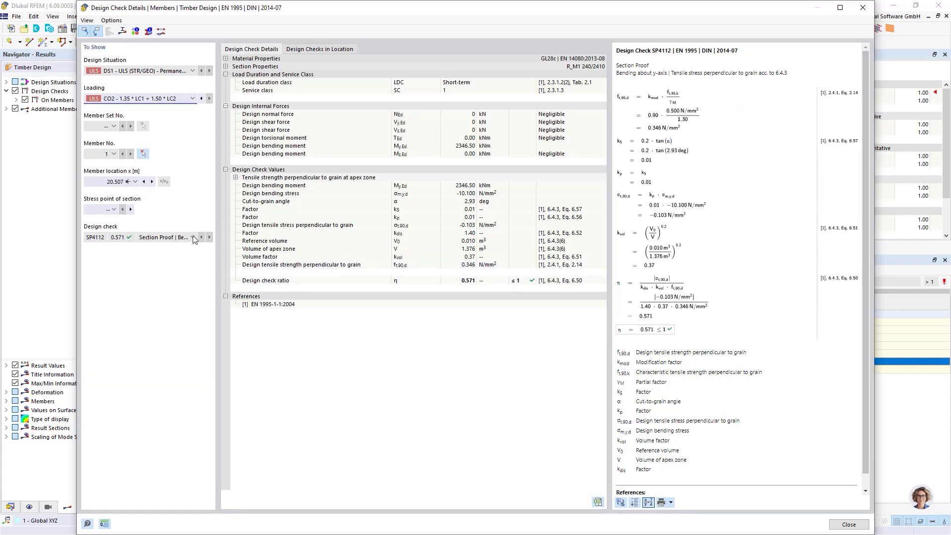
{"action": "left_click", "coordinate": [862, 8]}
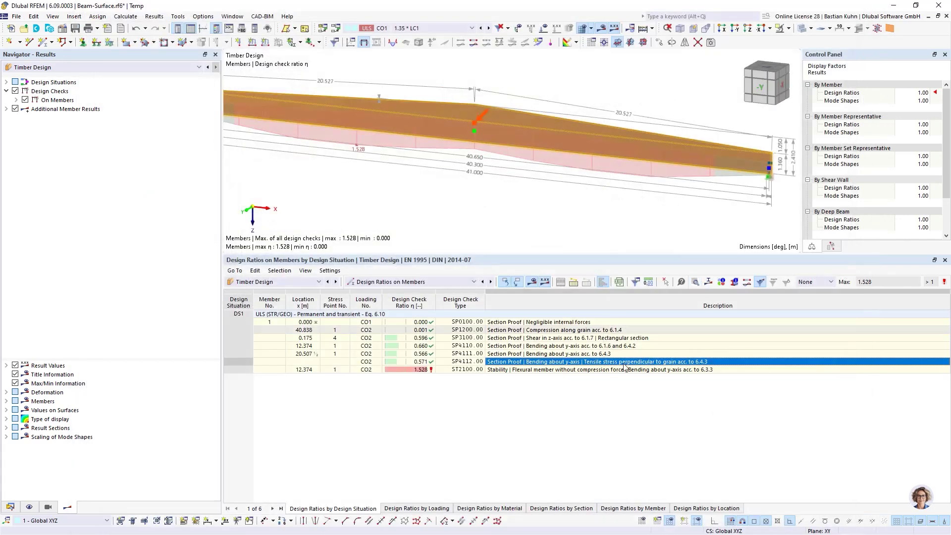
Examine the apex bending check SP4111 according to 6.4.3, including its cut-to-grain angle and design ratio formula.
{"action": "left_click", "coordinate": [565, 353]}
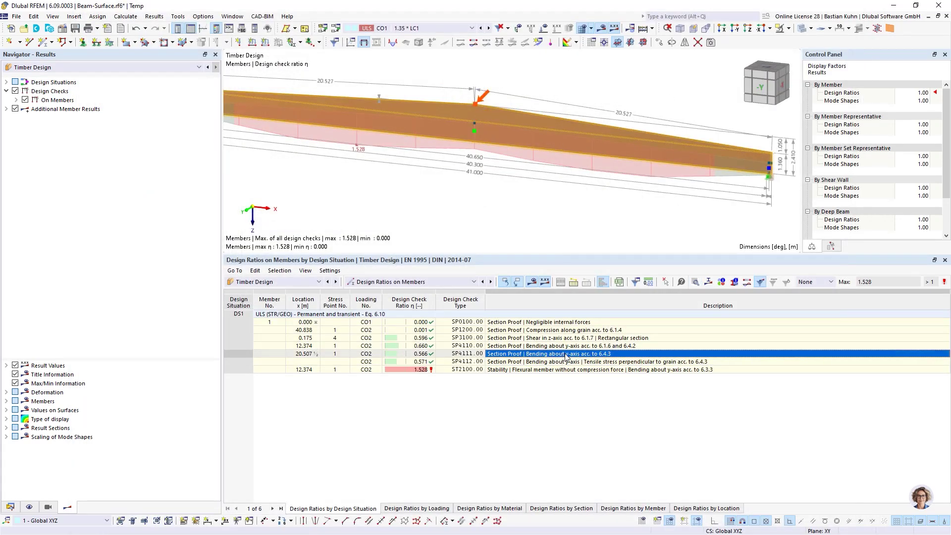
{"action": "double_click", "coordinate": [566, 355]}
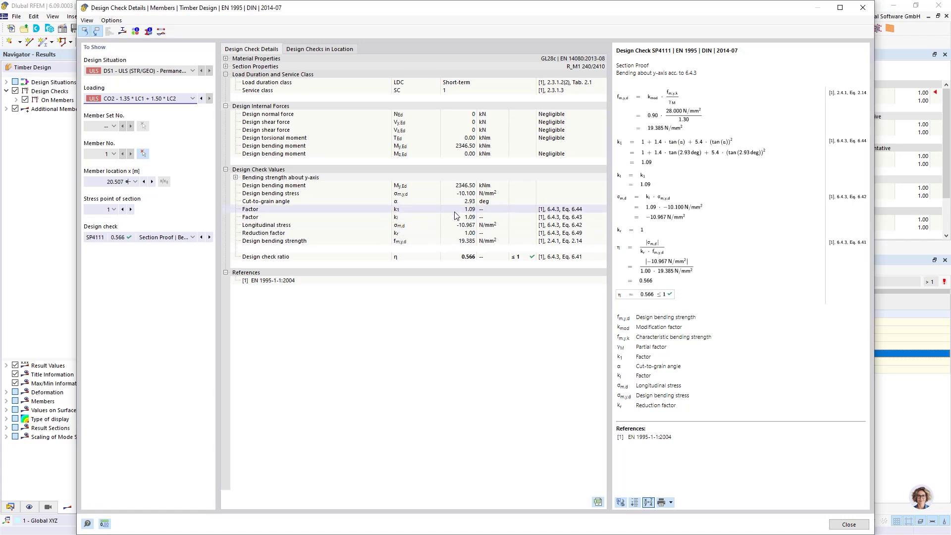
{"action": "left_click", "coordinate": [468, 204]}
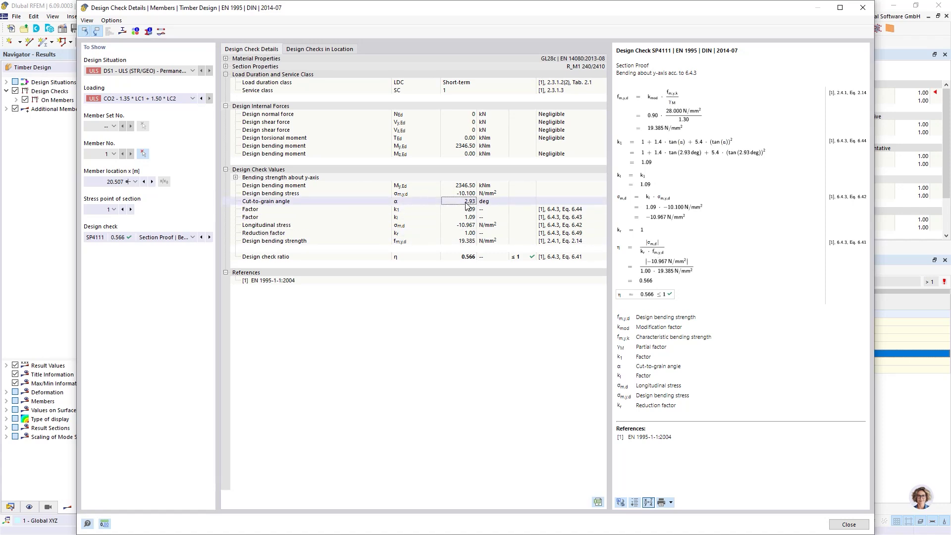
{"action": "left_click", "coordinate": [656, 278]}
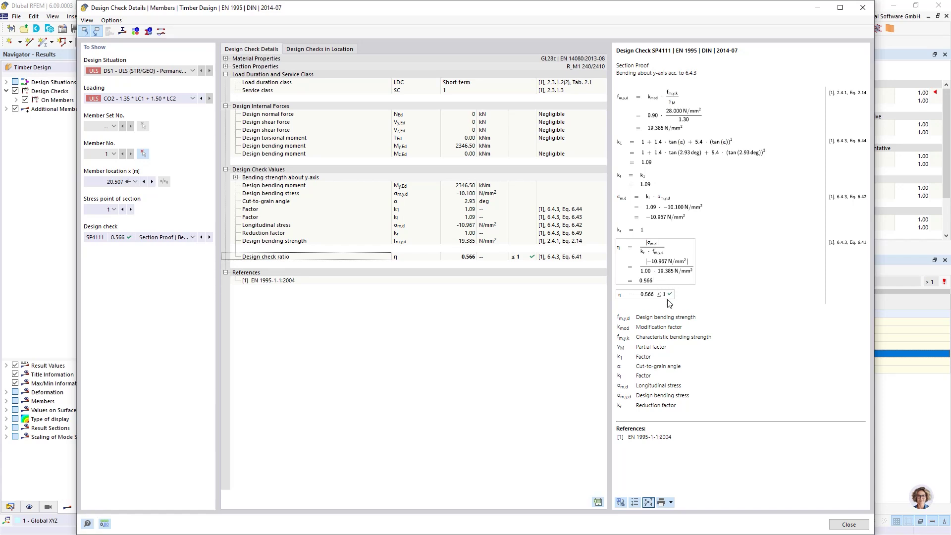
{"action": "left_click", "coordinate": [862, 8]}
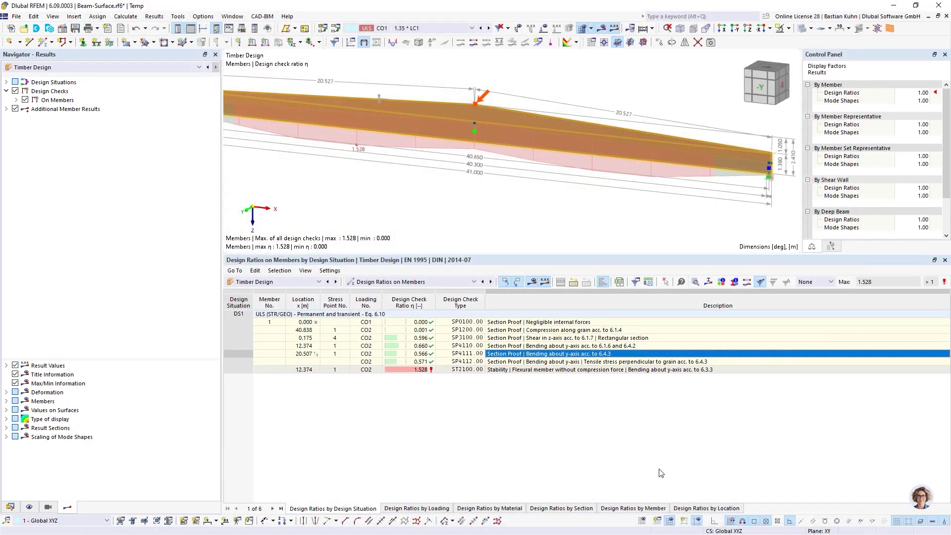
Examine the details of stability check ST2100 for bending about the y-axis, including the section depth at the checked location.
{"action": "left_click", "coordinate": [506, 371]}
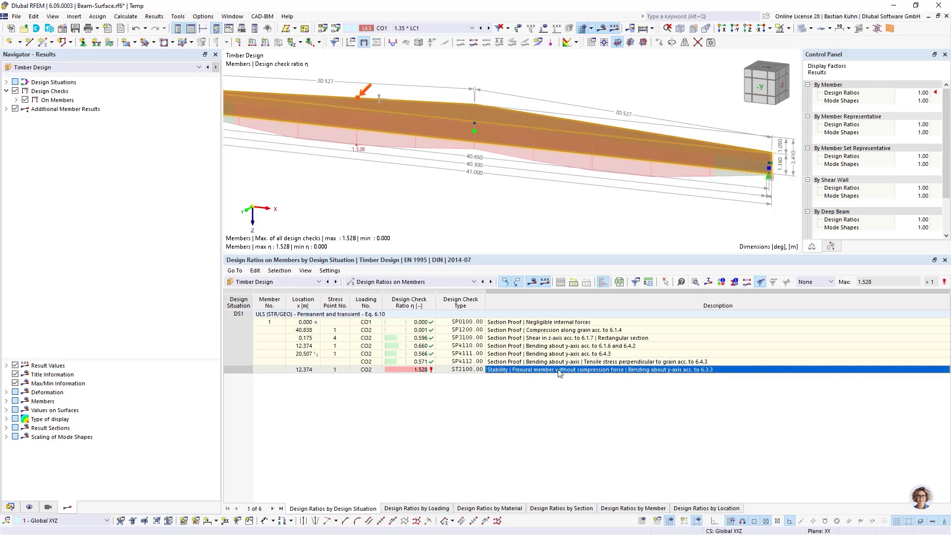
{"action": "double_click", "coordinate": [559, 371]}
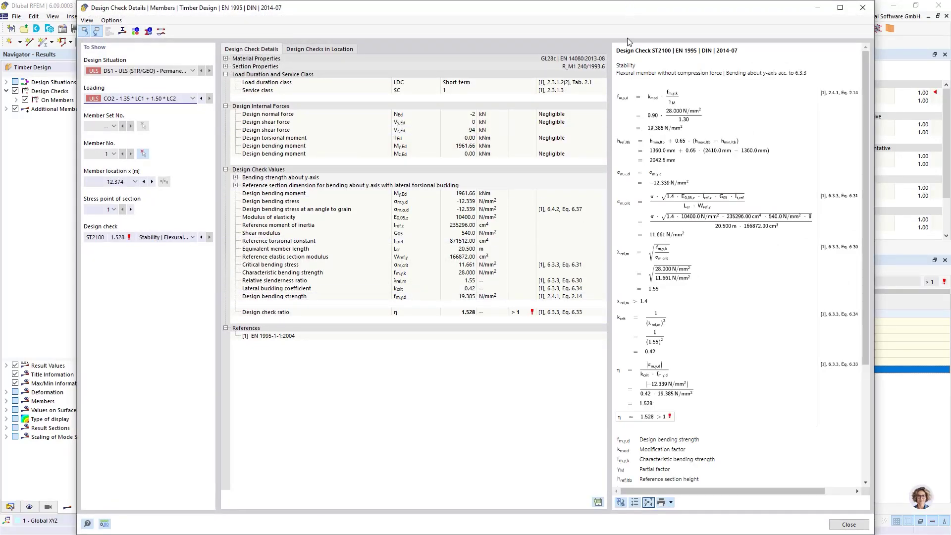
{"action": "left_click_drag", "start_coordinate": [631, 7], "coordinate": [594, 302]}
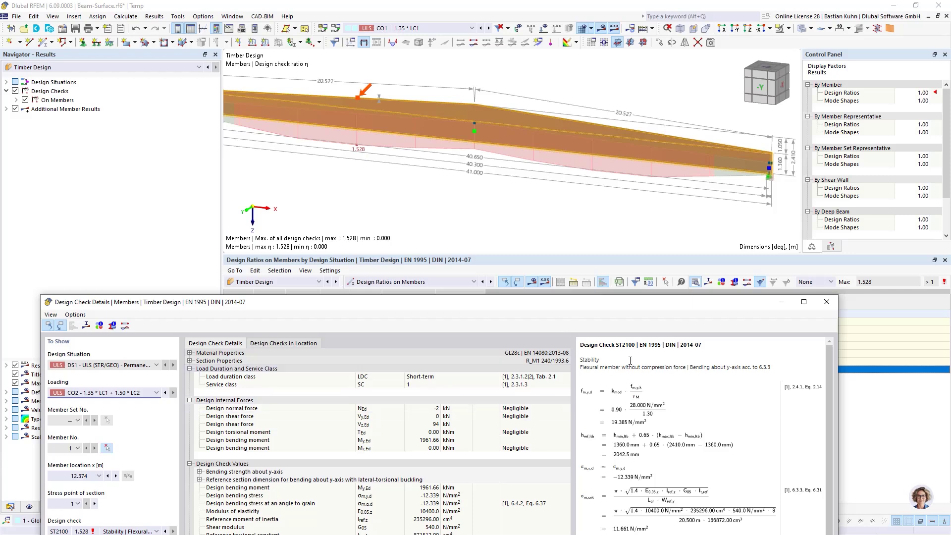
{"action": "left_click_drag", "start_coordinate": [638, 306], "coordinate": [705, 176]}
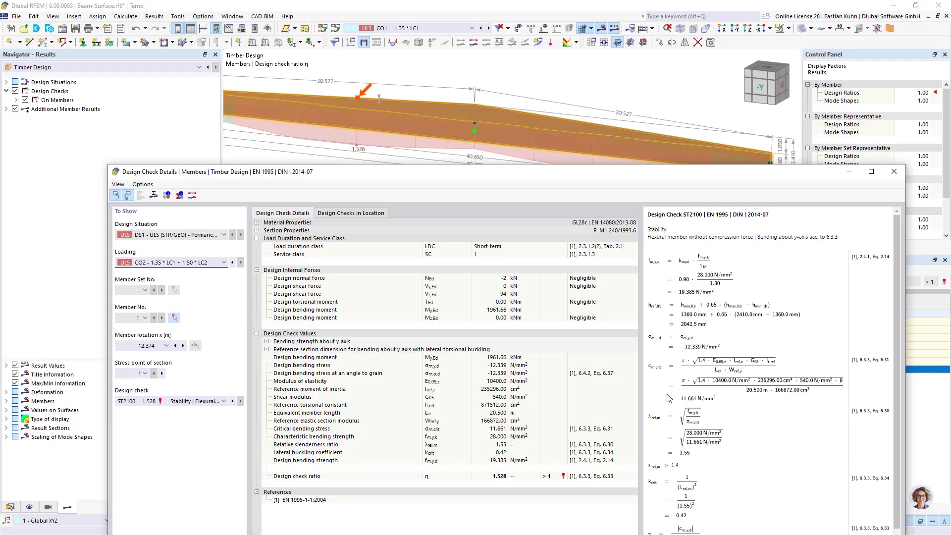
{"action": "left_click", "coordinate": [257, 231]}
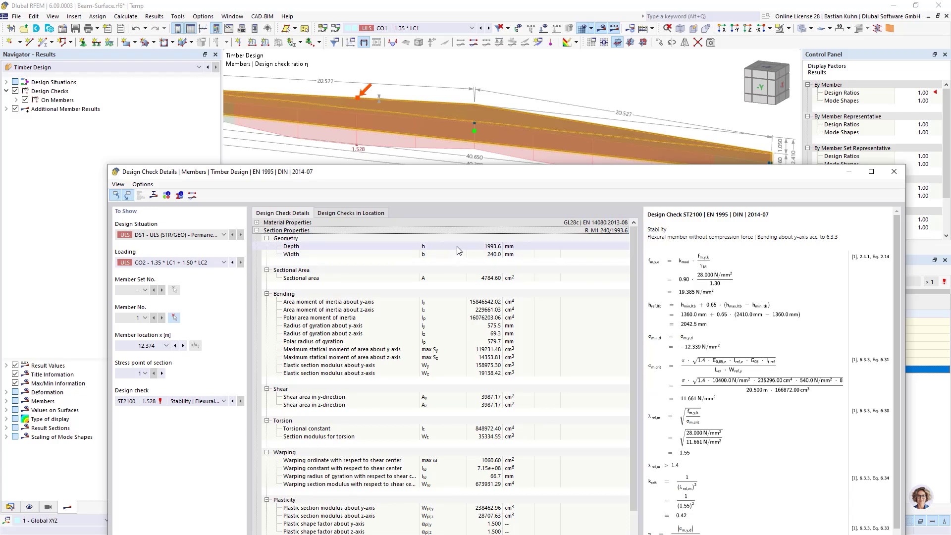
{"action": "left_click", "coordinate": [485, 247]}
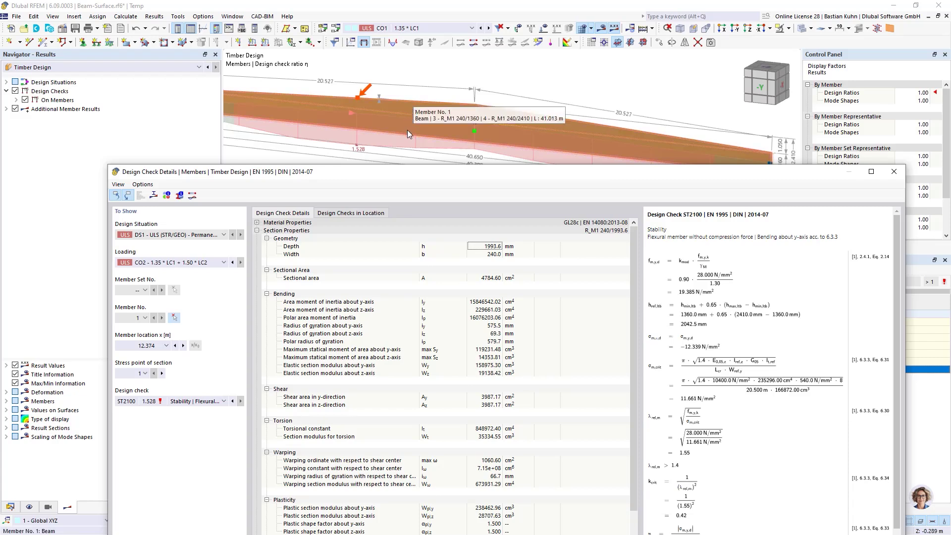
{"action": "left_click", "coordinate": [893, 175]}
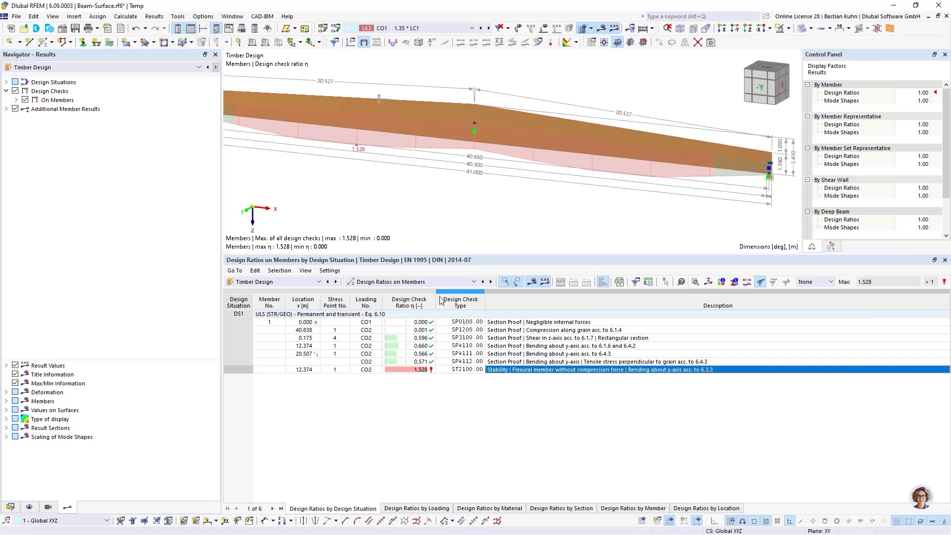
Set the elastic critical moment determination in member 1's Standard effective lengths to the eigenvalue method.
{"action": "double_click", "coordinate": [449, 111]}
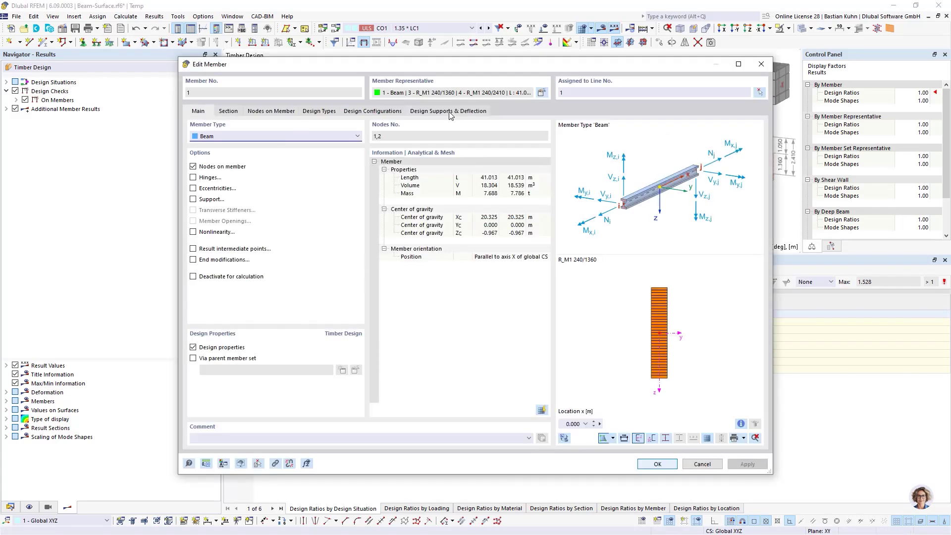
{"action": "left_click_drag", "start_coordinate": [510, 69], "coordinate": [527, 269]}
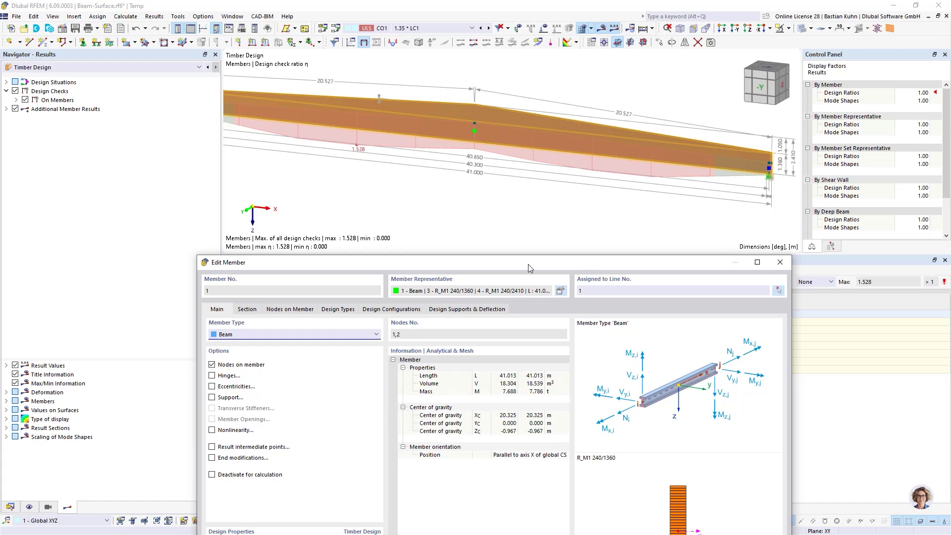
{"action": "left_click", "coordinate": [342, 309]}
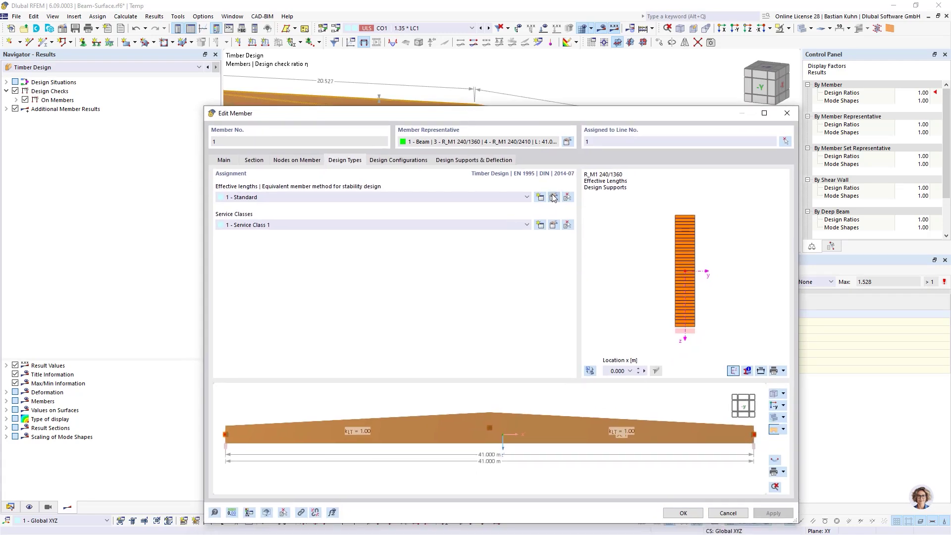
{"action": "left_click", "coordinate": [553, 197]}
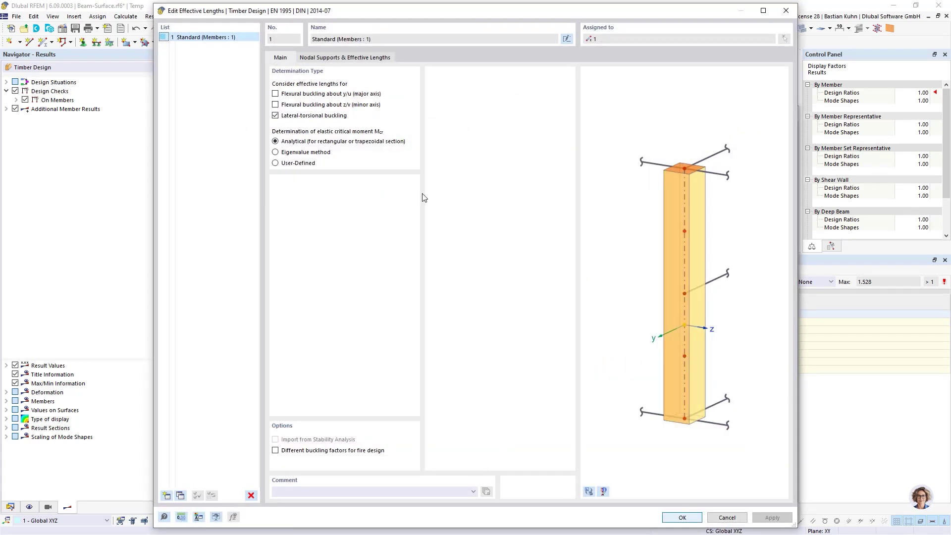
{"action": "left_click", "coordinate": [276, 152]}
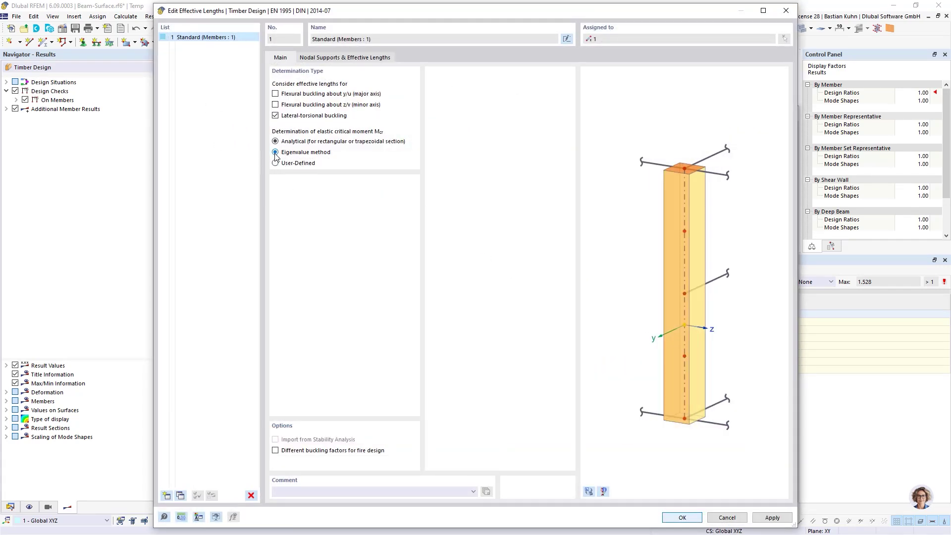
Try an upper-flange eccentricity on the intermediate nodal support at node 7 and reset its eccentricity type to None.
{"action": "left_click", "coordinate": [344, 59]}
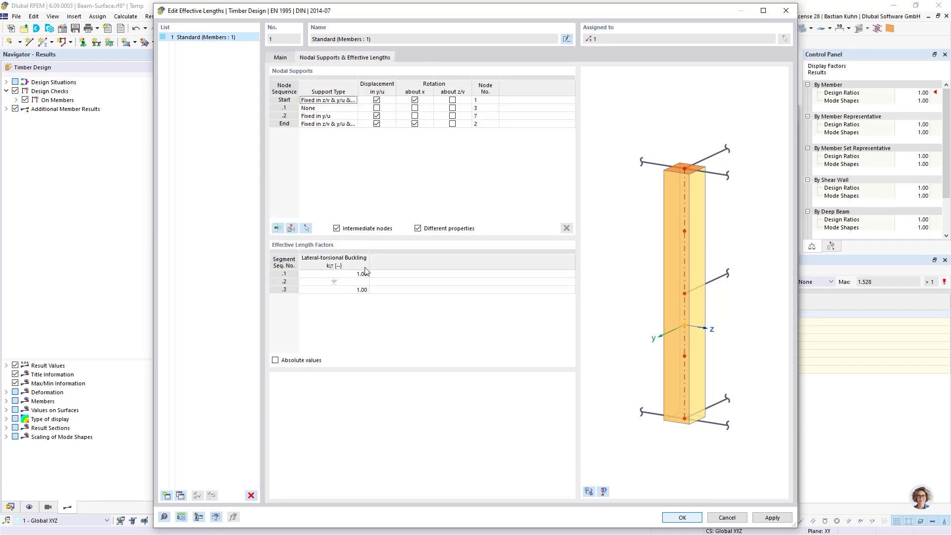
{"action": "left_click", "coordinate": [392, 118]}
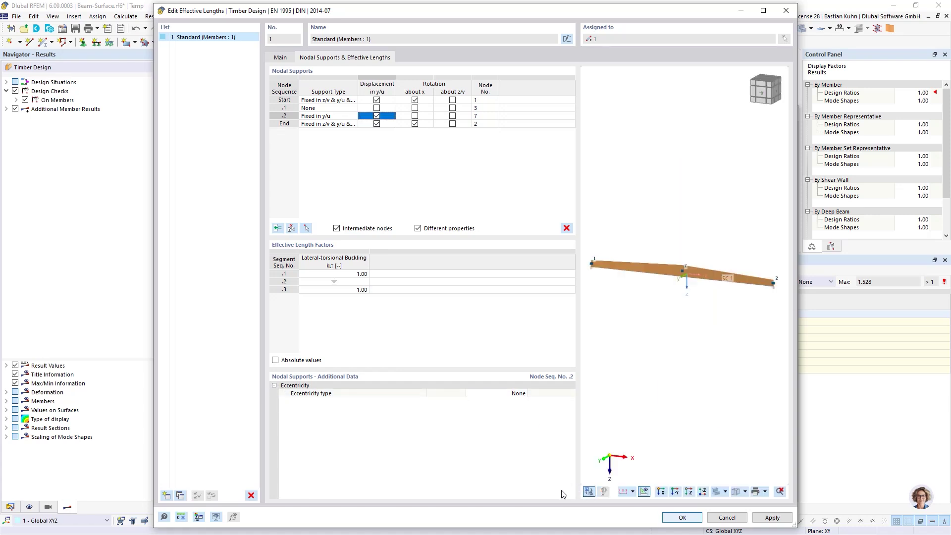
{"action": "middle_click_drag", "start_coordinate": [676, 270], "coordinate": [624, 312], "text": "ctrl"}
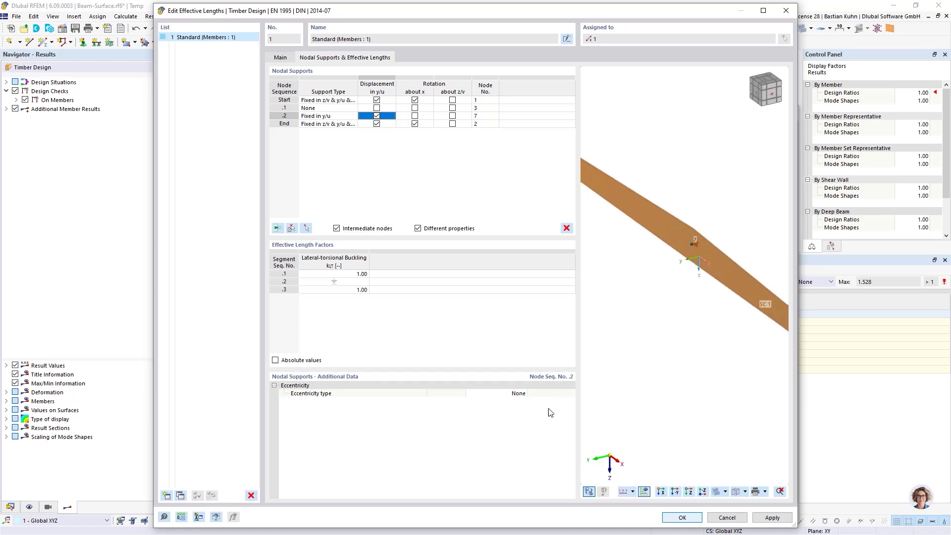
{"action": "left_click", "coordinate": [508, 394]}
{"action": "left_click", "coordinate": [521, 394]}
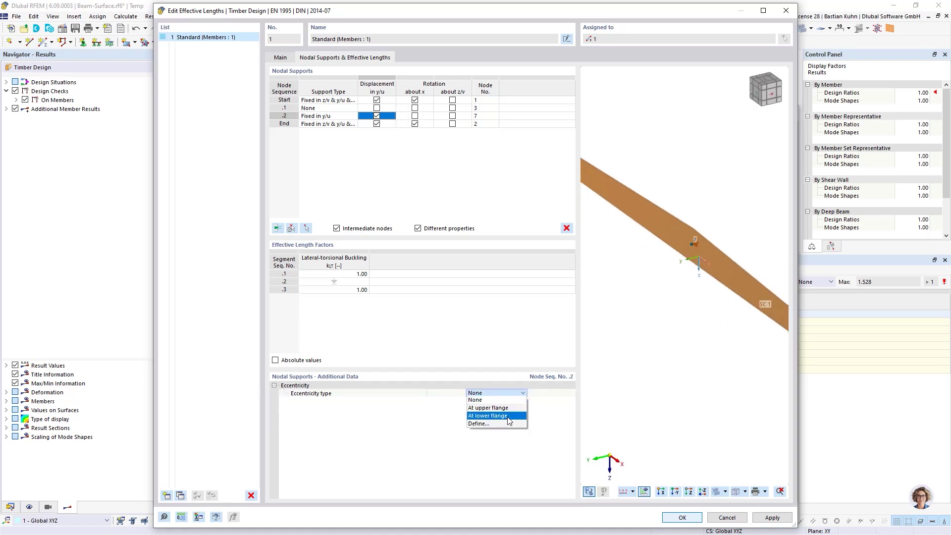
{"action": "left_click", "coordinate": [507, 409]}
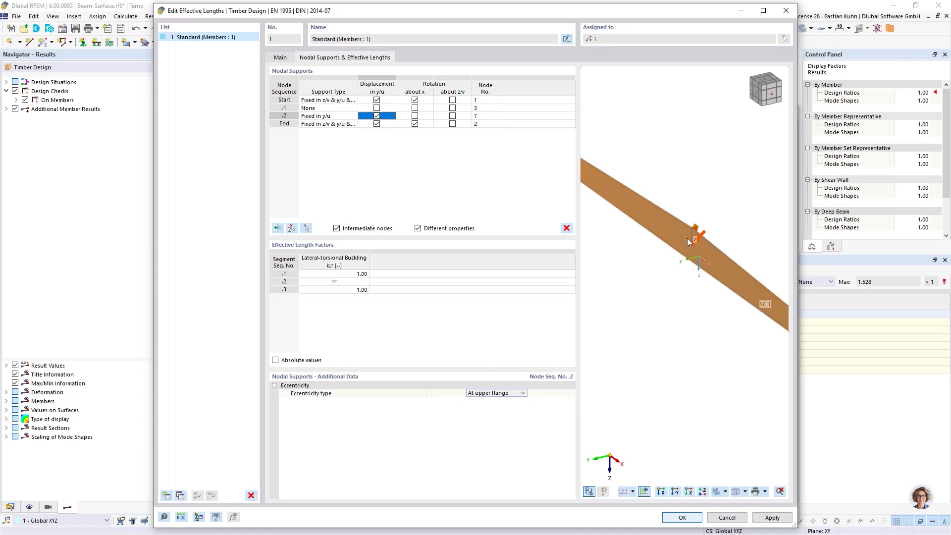
{"action": "scroll", "coordinate": [687, 239], "scroll_direction": "up", "scroll_amount": 2}
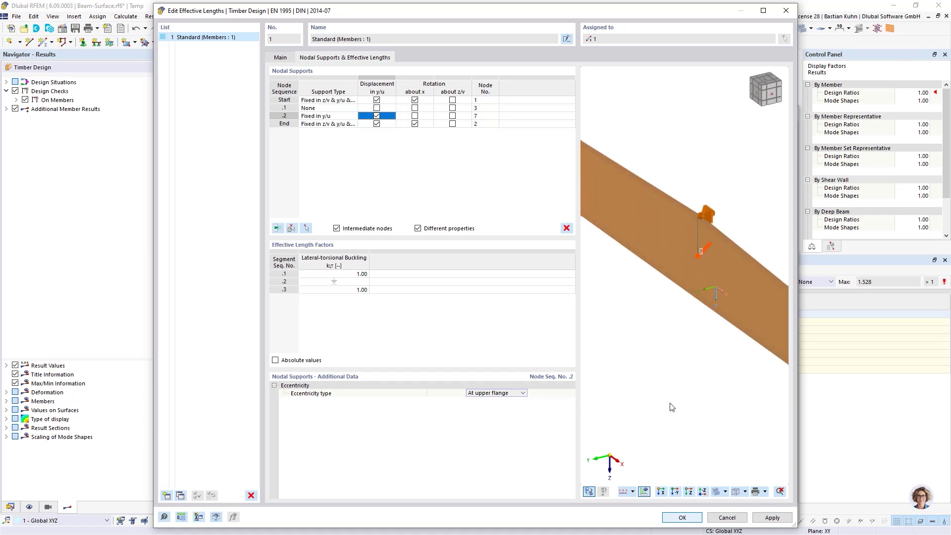
{"action": "left_click", "coordinate": [524, 394]}
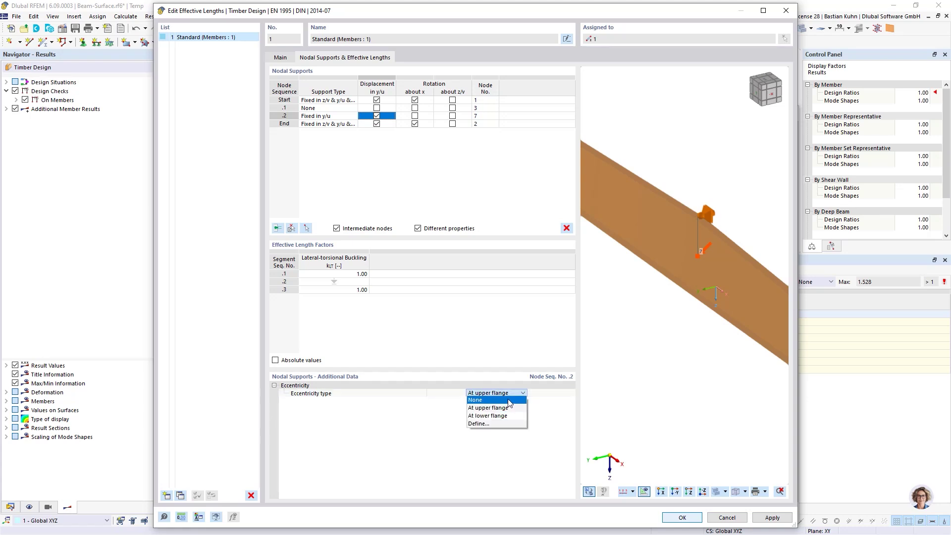
{"action": "left_click", "coordinate": [509, 401]}
Accept the member settings, recalculate the timber design and examine the ST2100 stability check details with the eigenvalue-based critical moment.
{"action": "left_click", "coordinate": [681, 518]}
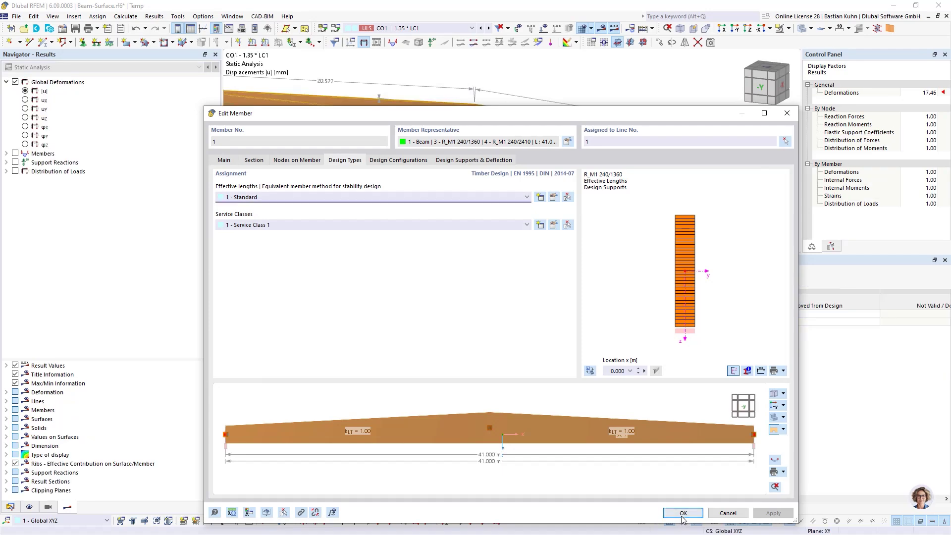
{"action": "left_click", "coordinate": [681, 516]}
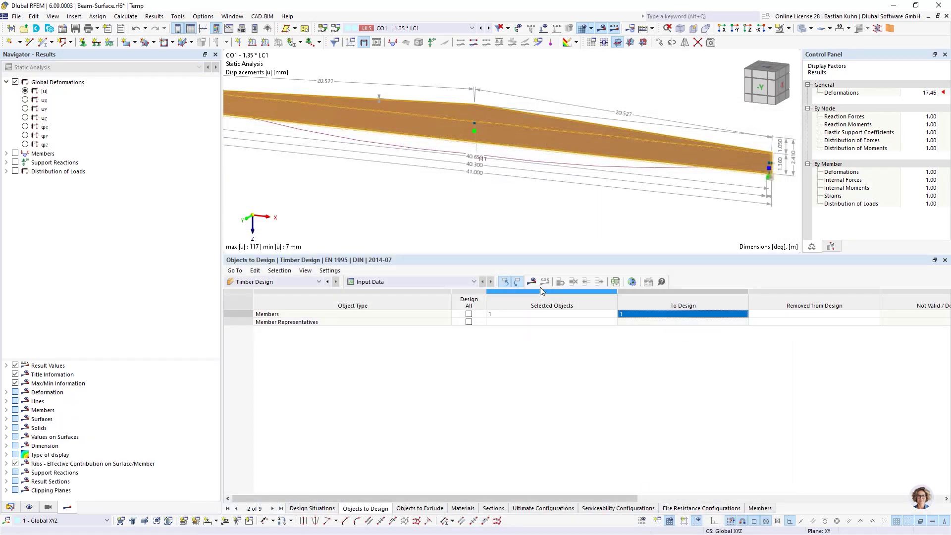
{"action": "left_click", "coordinate": [529, 283]}
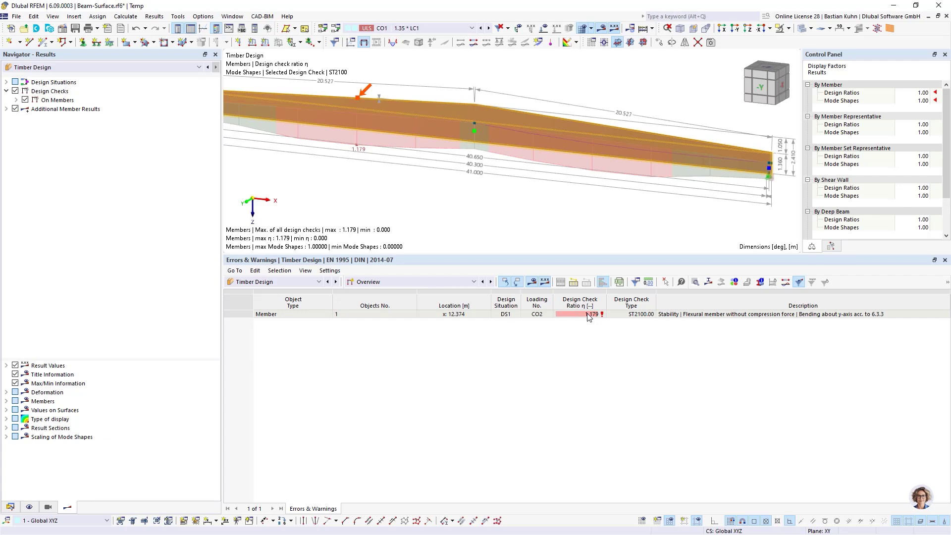
{"action": "left_click", "coordinate": [678, 315]}
{"action": "double_click", "coordinate": [666, 316]}
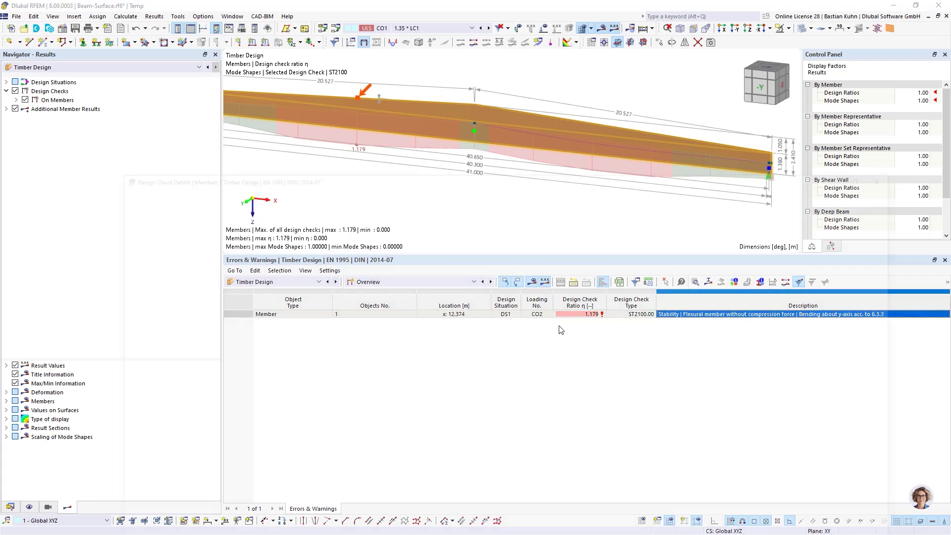
{"action": "left_click_drag", "start_coordinate": [625, 179], "coordinate": [563, 46]}
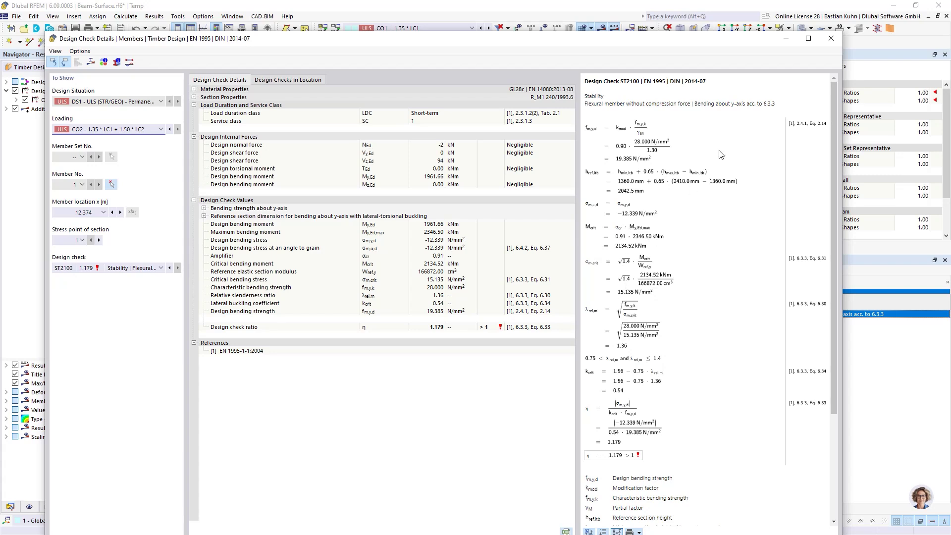
{"action": "left_click", "coordinate": [829, 42]}
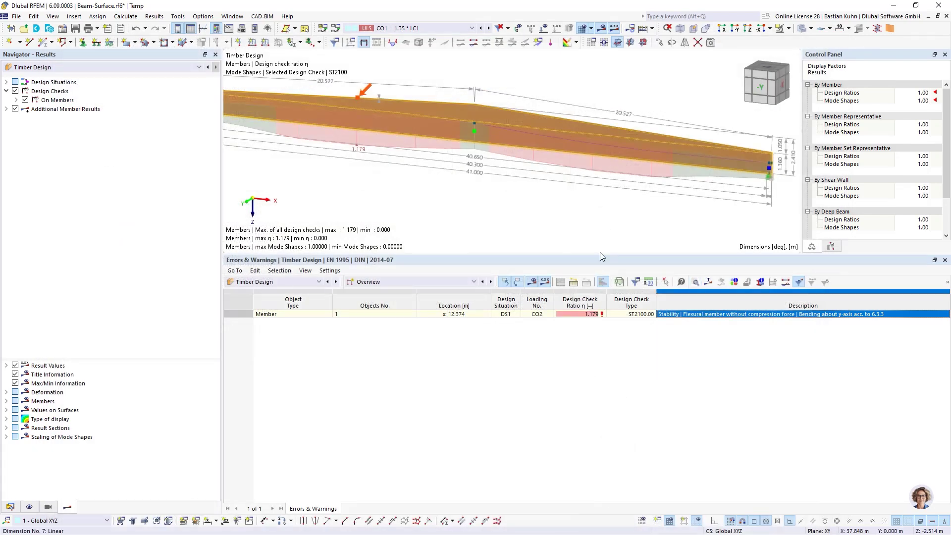
Set the elastic critical moment determination in member 1's effective lengths to Analytical (for rectangular or trapezoidal section).
{"action": "double_click", "coordinate": [430, 106]}
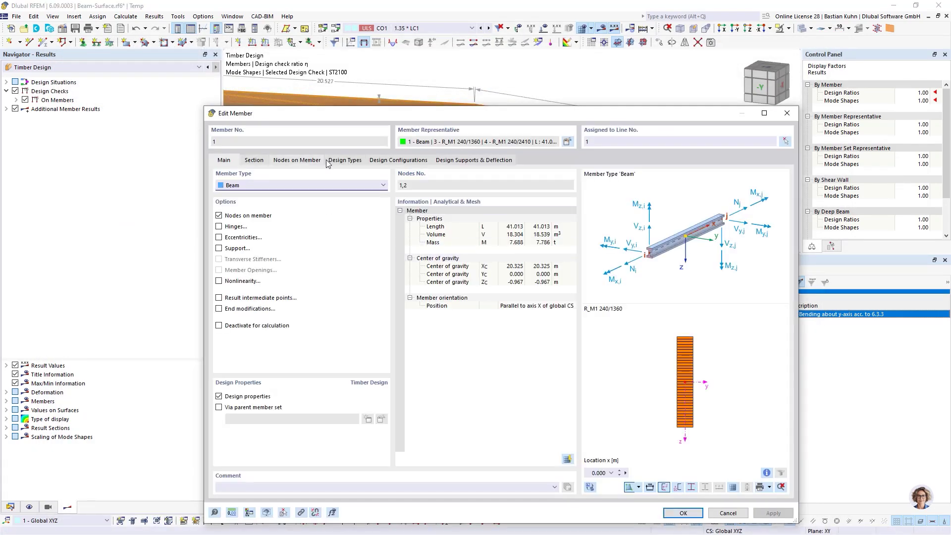
{"action": "left_click", "coordinate": [345, 160]}
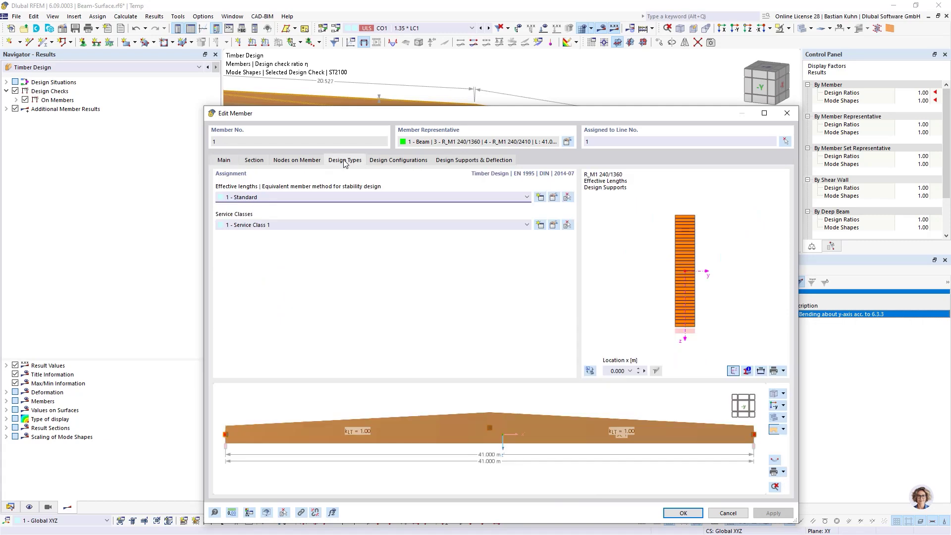
{"action": "left_click", "coordinate": [553, 198]}
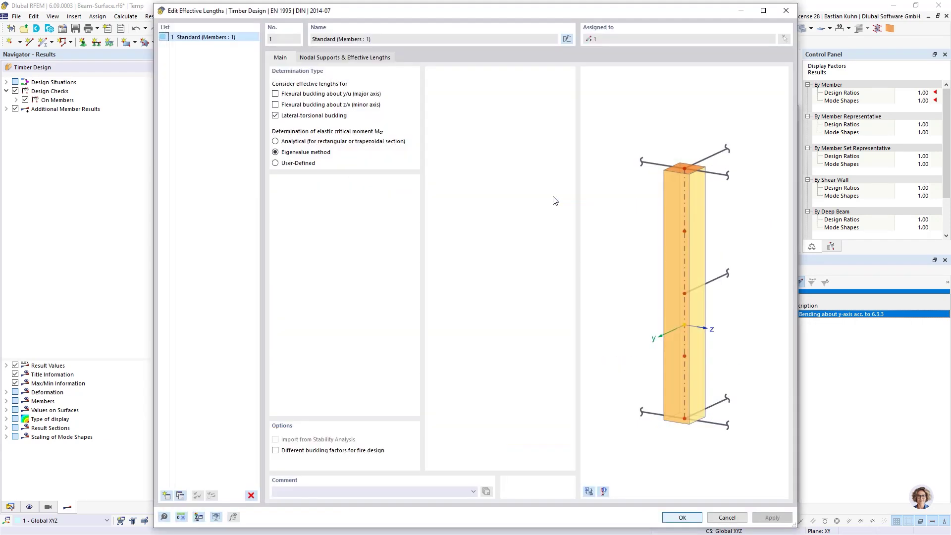
{"action": "left_click", "coordinate": [275, 142]}
Remove the intermediate nodes from the effective lengths and set an absolute lateral-torsional buckling length of 4.4 m.
{"action": "left_click", "coordinate": [338, 59]}
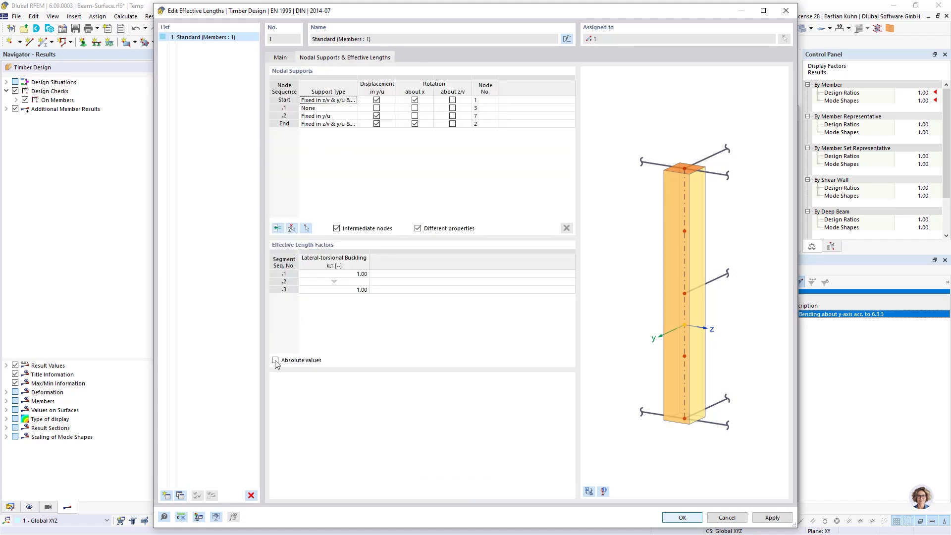
{"action": "left_click", "coordinate": [336, 228]}
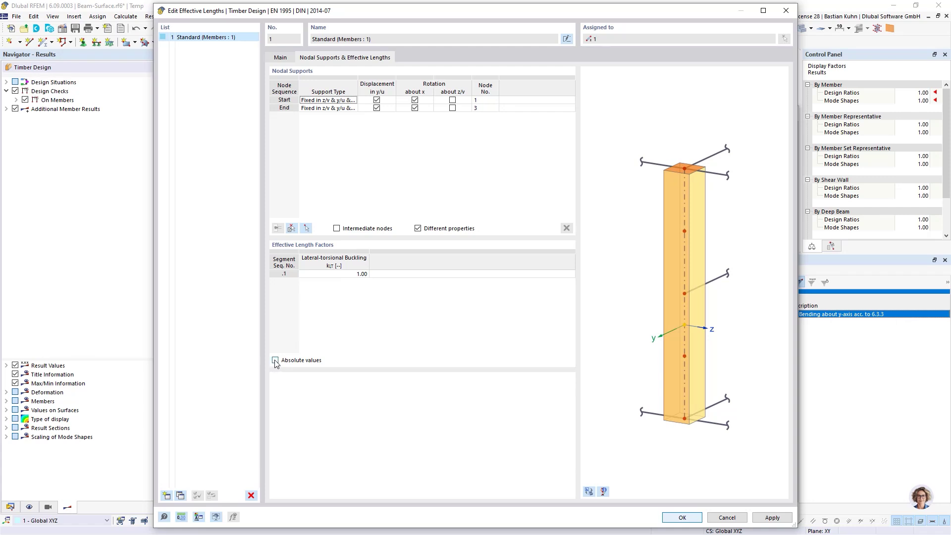
{"action": "left_click", "coordinate": [275, 360]}
{"action": "left_click", "coordinate": [334, 275]}
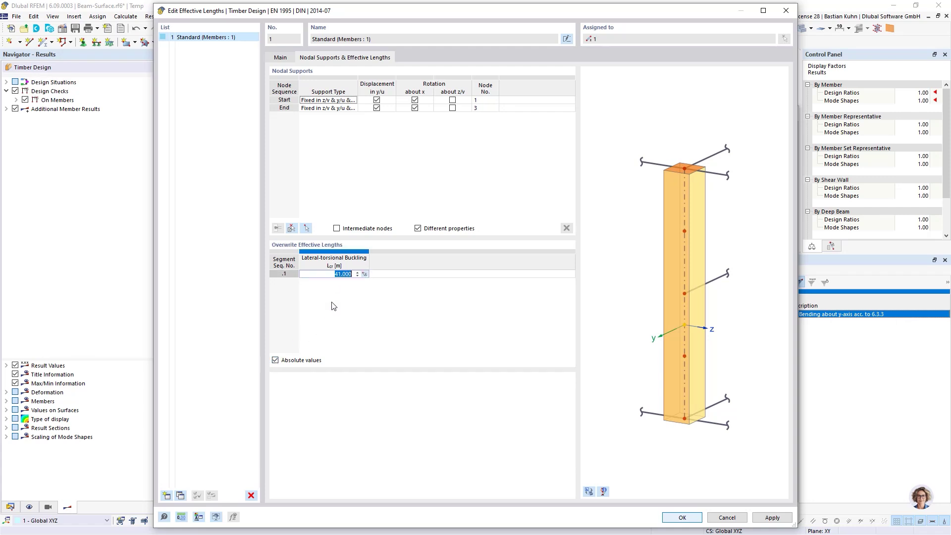
{"action": "type", "text": "4"}
{"action": "left_click", "coordinate": [383, 275]}
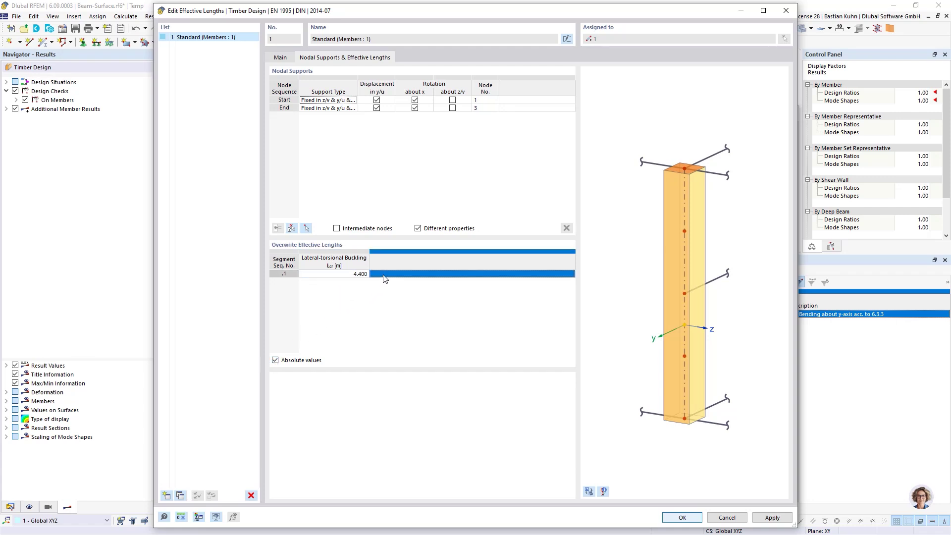
{"action": "left_click", "coordinate": [678, 518]}
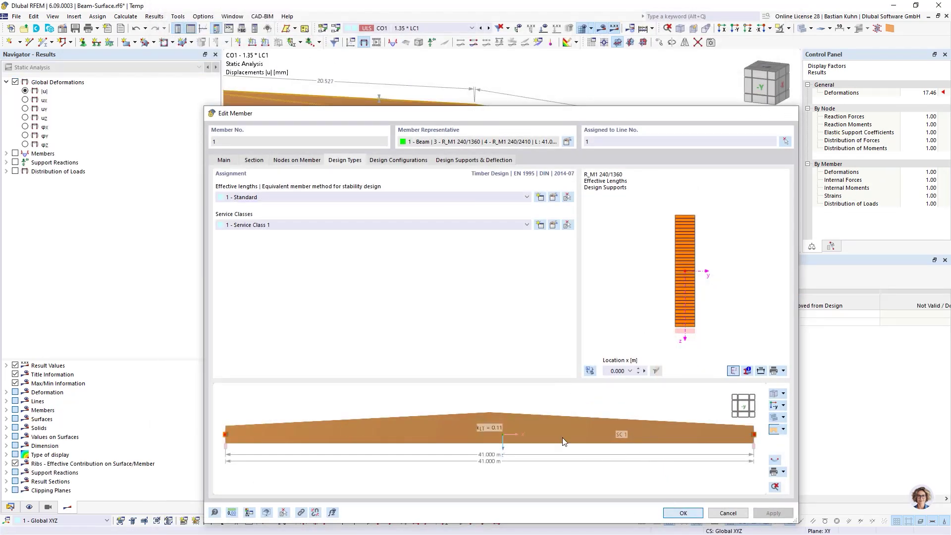
Recalculate the timber design and select the ST2100 stability check in the design ratios on members.
{"action": "left_click", "coordinate": [532, 280]}
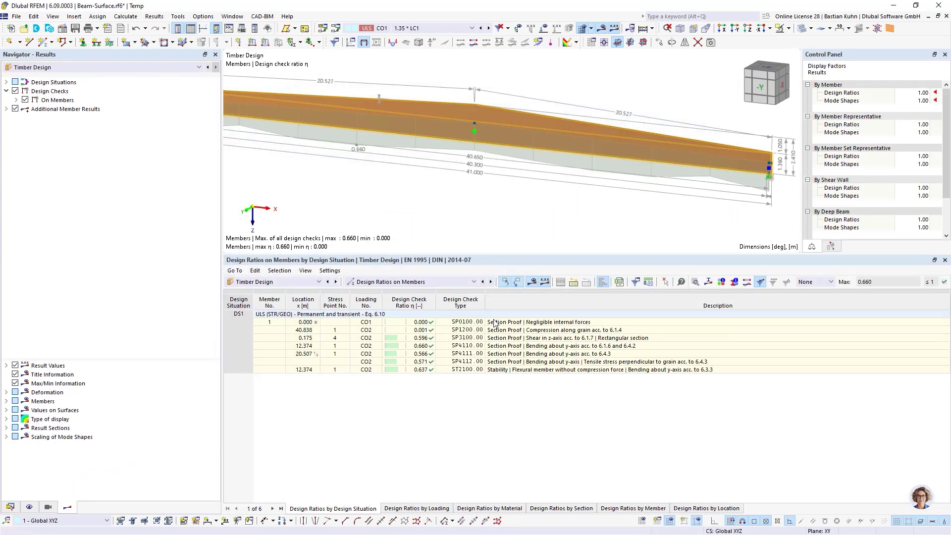
{"action": "left_click", "coordinate": [472, 370]}
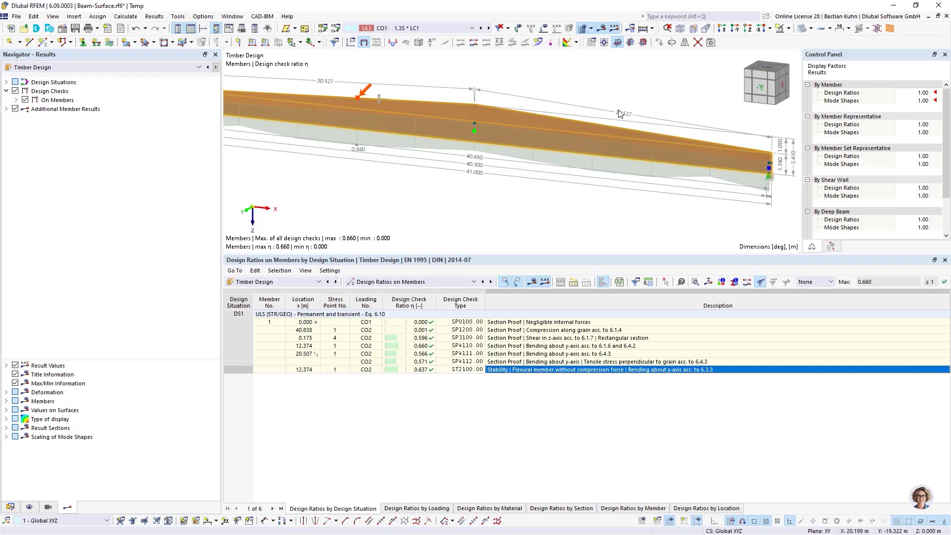
Edit the GLB-MS301 block and change its model type to Surface | Result beam.
{"action": "right_click", "coordinate": [617, 136]}
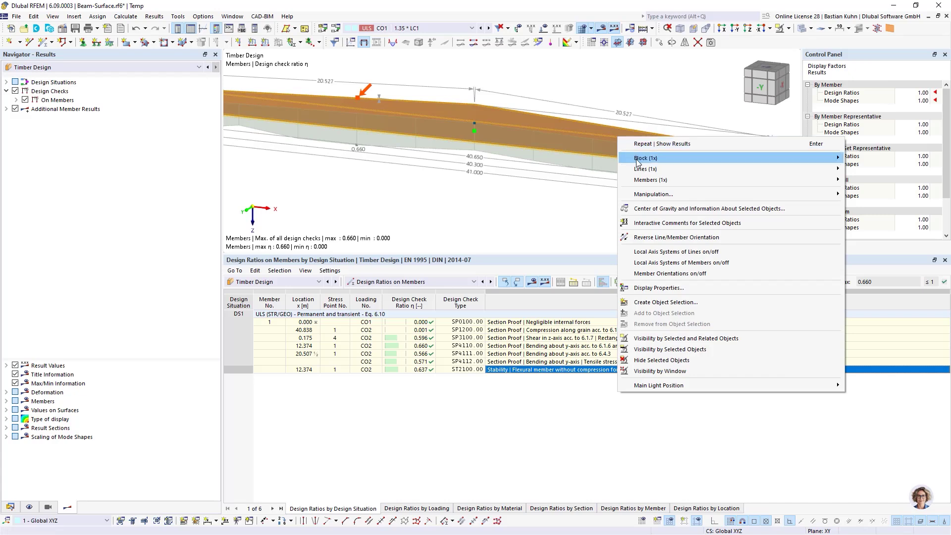
{"action": "mouse_move", "coordinate": [792, 157]}
{"action": "left_click", "coordinate": [864, 158]}
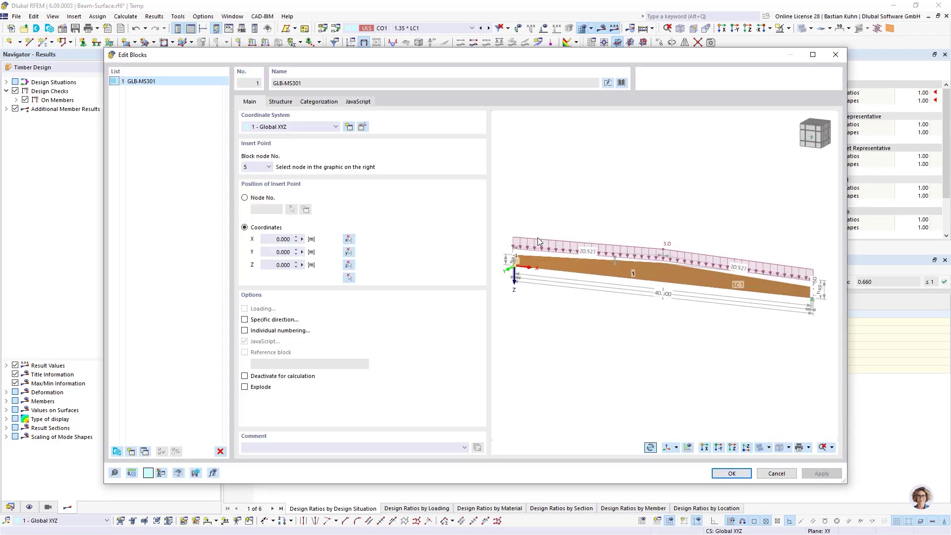
{"action": "left_click", "coordinate": [280, 102]}
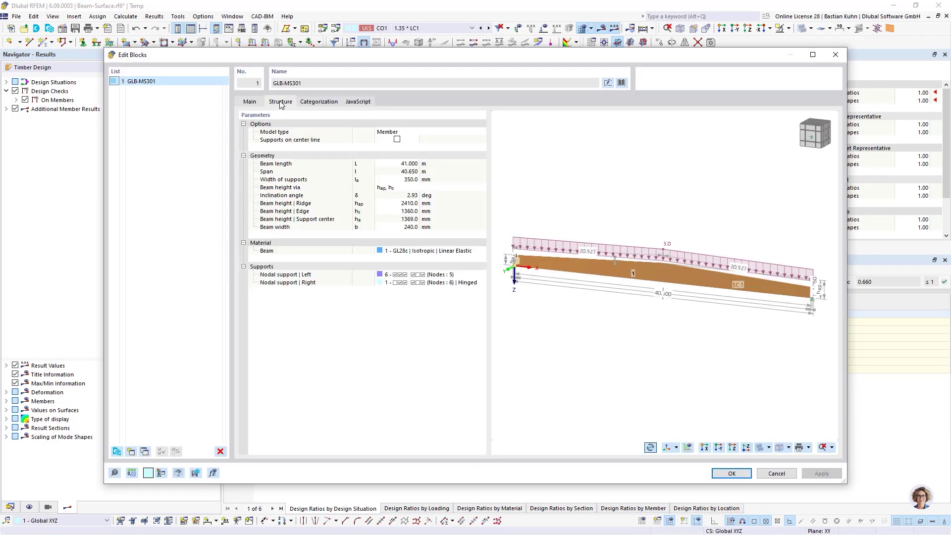
{"action": "left_click", "coordinate": [439, 131]}
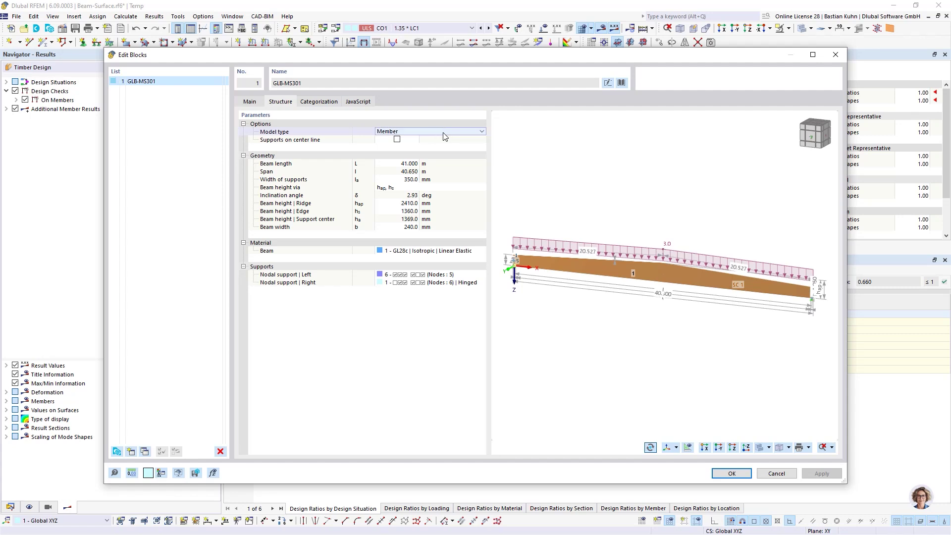
{"action": "left_click", "coordinate": [478, 132]}
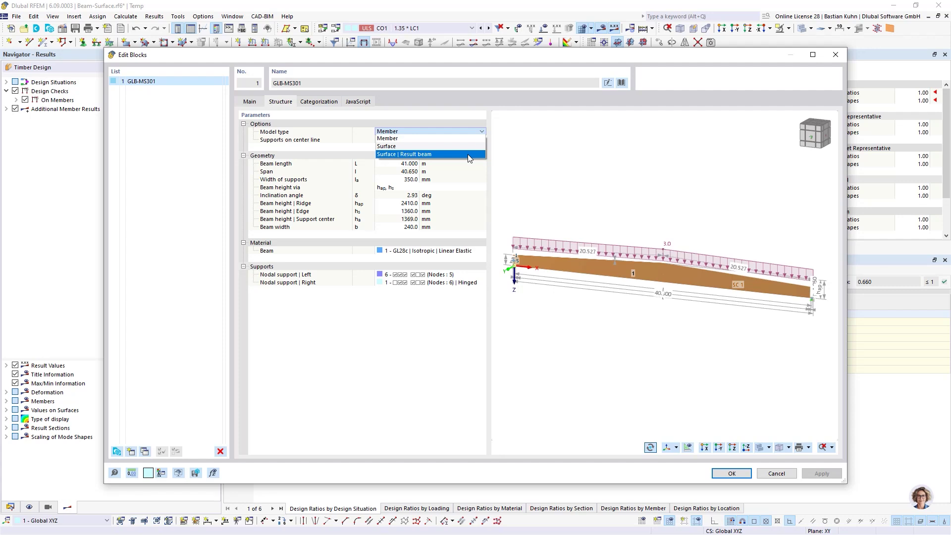
{"action": "left_click", "coordinate": [440, 155]}
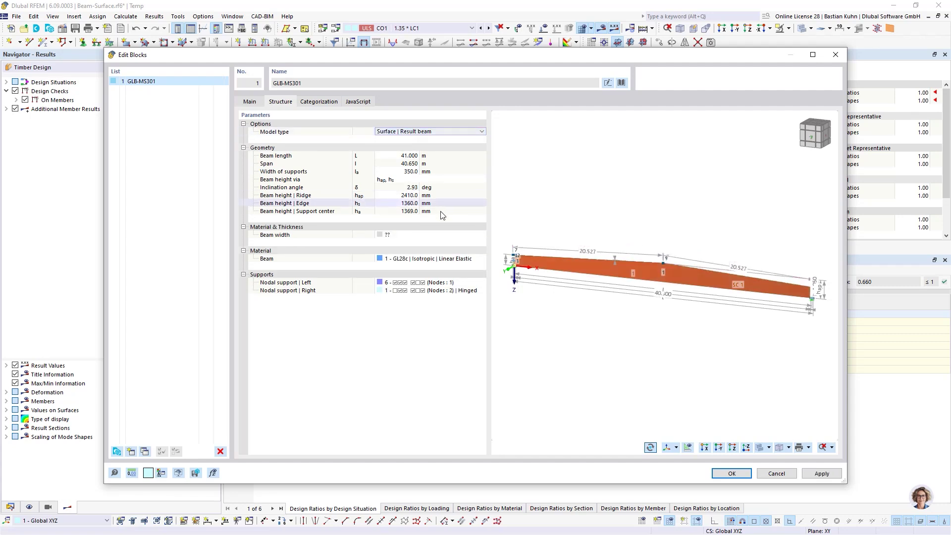
Create a new thickness for the block's beam width and assign it library material GL28c from the EN 14080:2013-08 Glulam GL c series.
{"action": "left_click", "coordinate": [456, 236]}
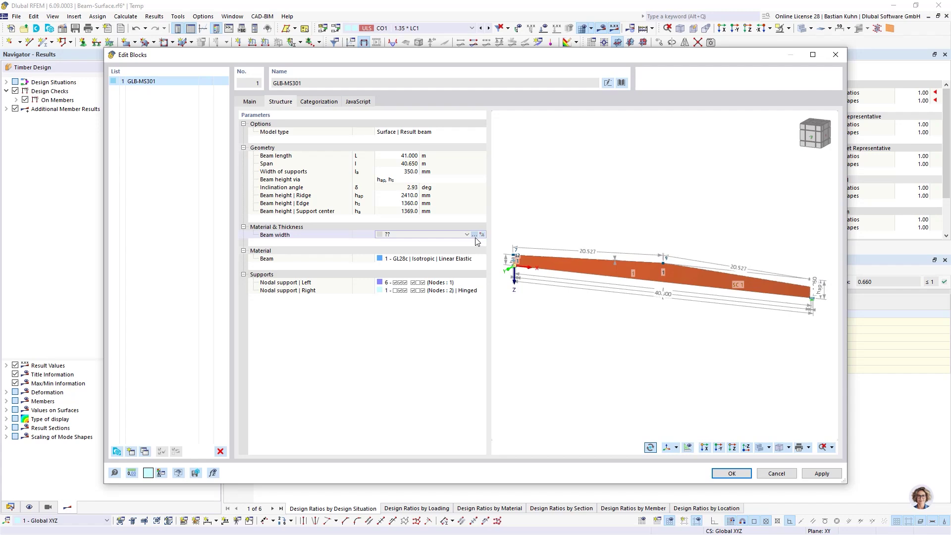
{"action": "left_click", "coordinate": [473, 235]}
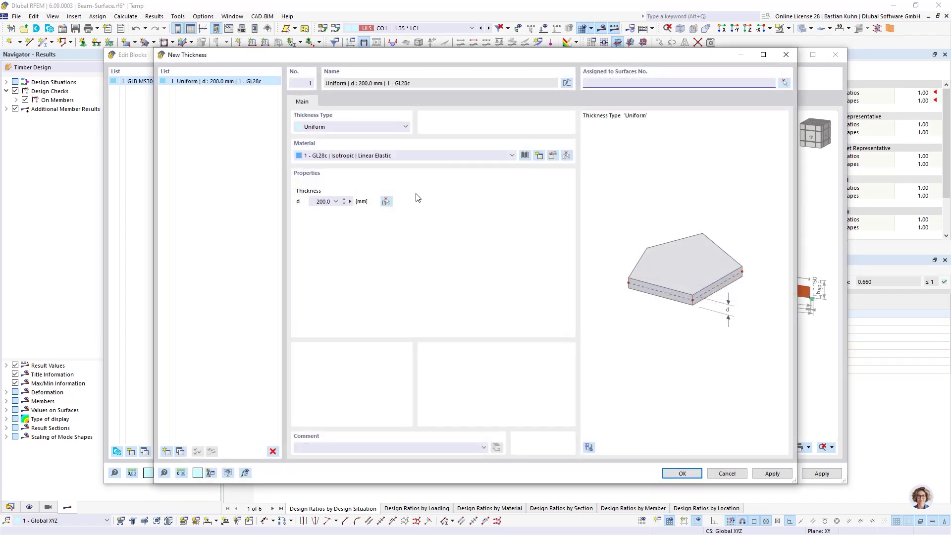
{"action": "left_click", "coordinate": [524, 155]}
{"action": "left_click", "coordinate": [315, 446]}
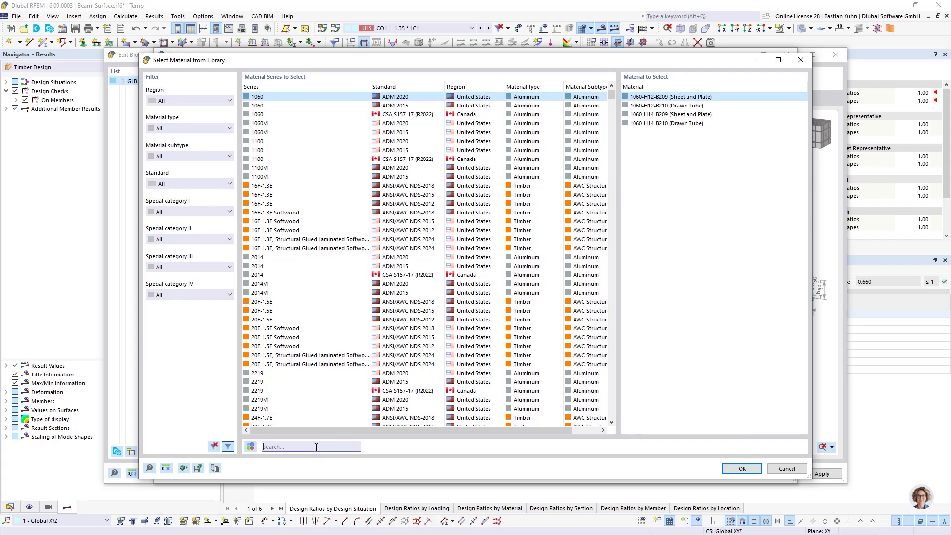
{"action": "type", "text": "GL28"}
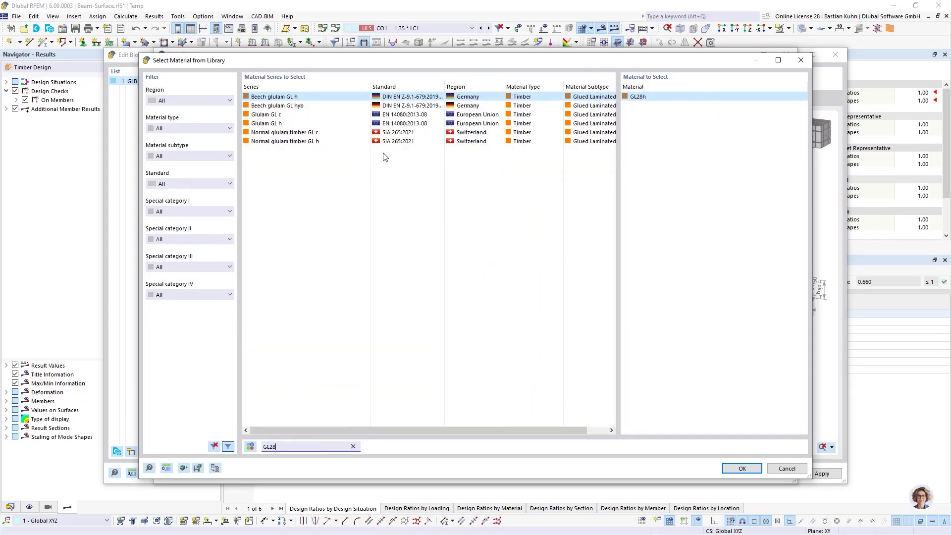
{"action": "left_click", "coordinate": [416, 115]}
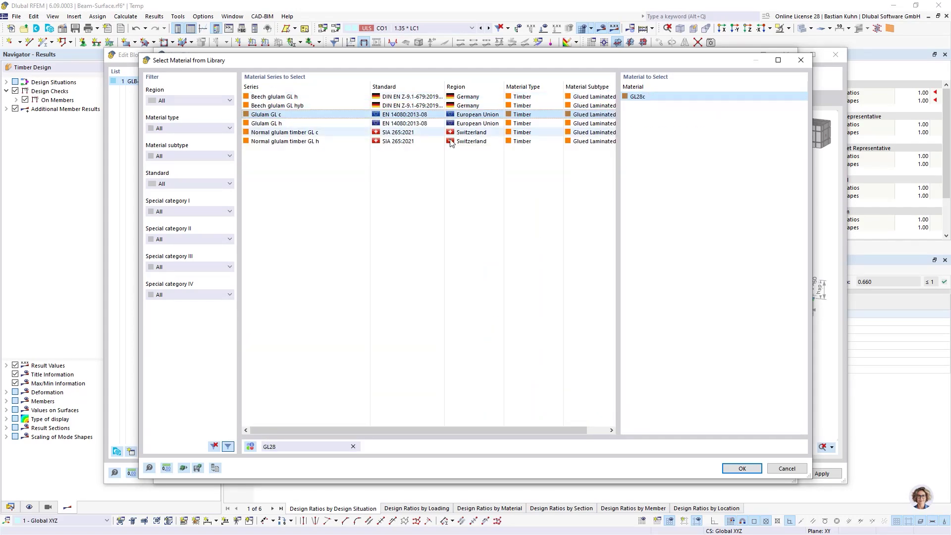
{"action": "left_click", "coordinate": [741, 468]}
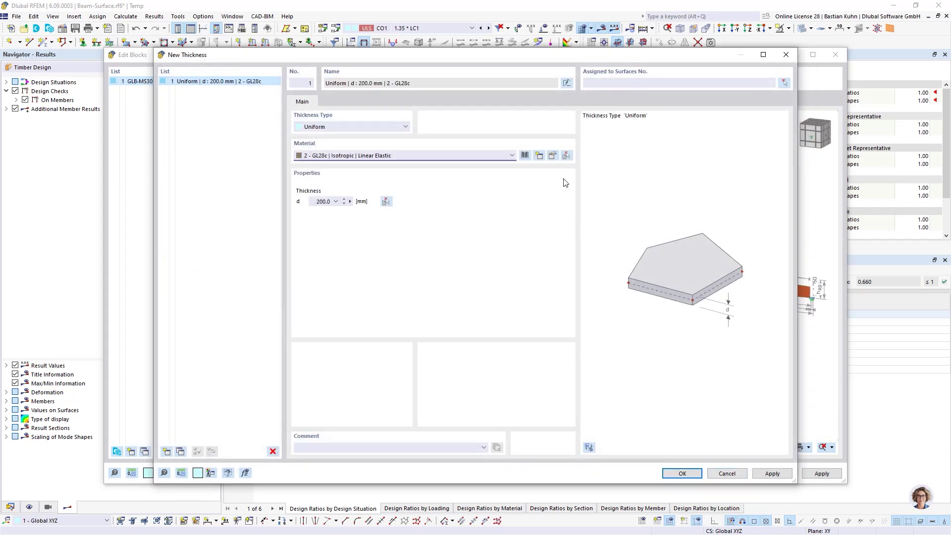
Set the thickness material's model to Orthotropic | Linear Elastic (Surfaces), check its orthotropic stiffness parameters and accept the material.
{"action": "left_click", "coordinate": [553, 156]}
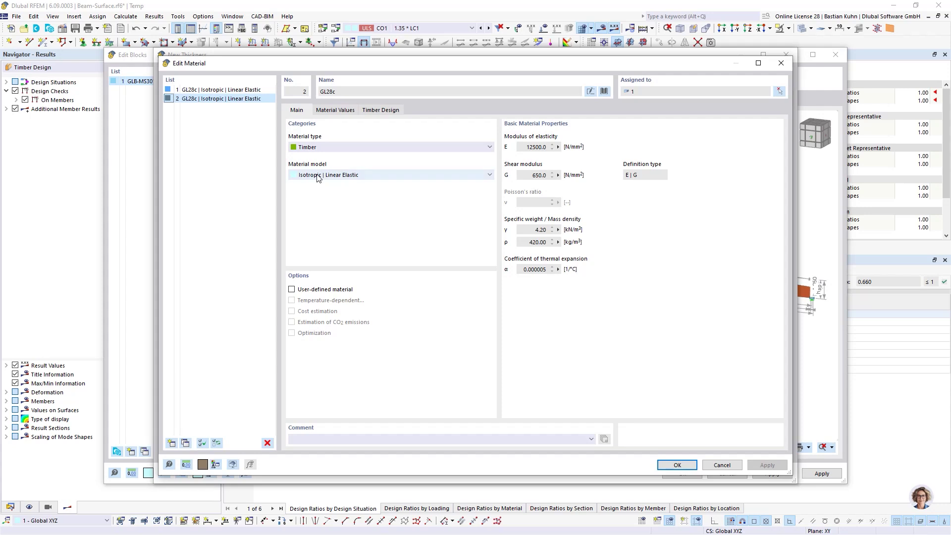
{"action": "left_click", "coordinate": [318, 176]}
{"action": "left_click", "coordinate": [318, 191]}
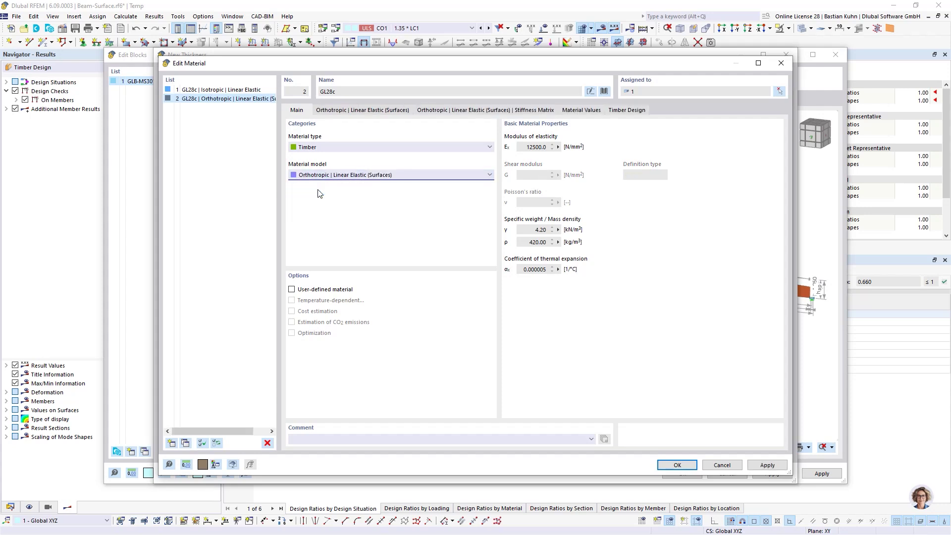
{"action": "left_click", "coordinate": [361, 110]}
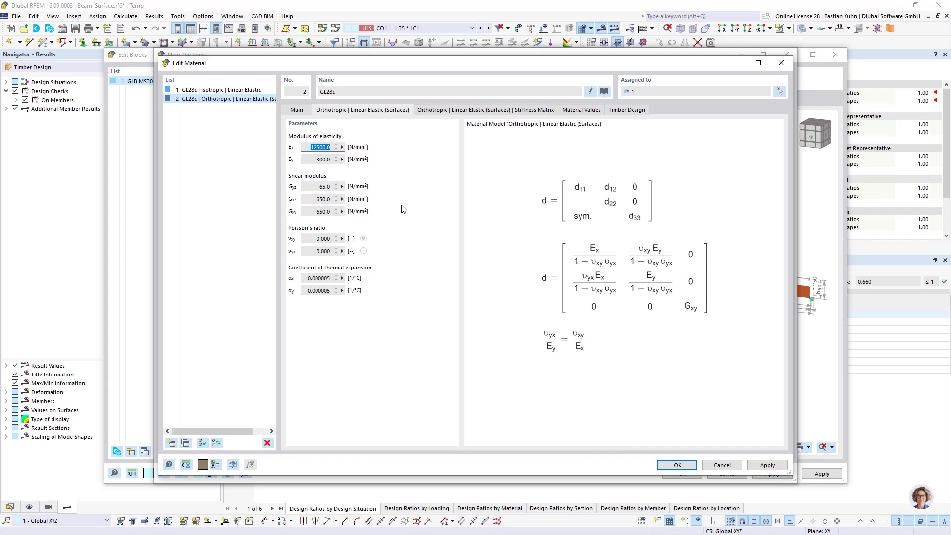
{"action": "left_click", "coordinate": [308, 147]}
{"action": "left_click", "coordinate": [672, 466]}
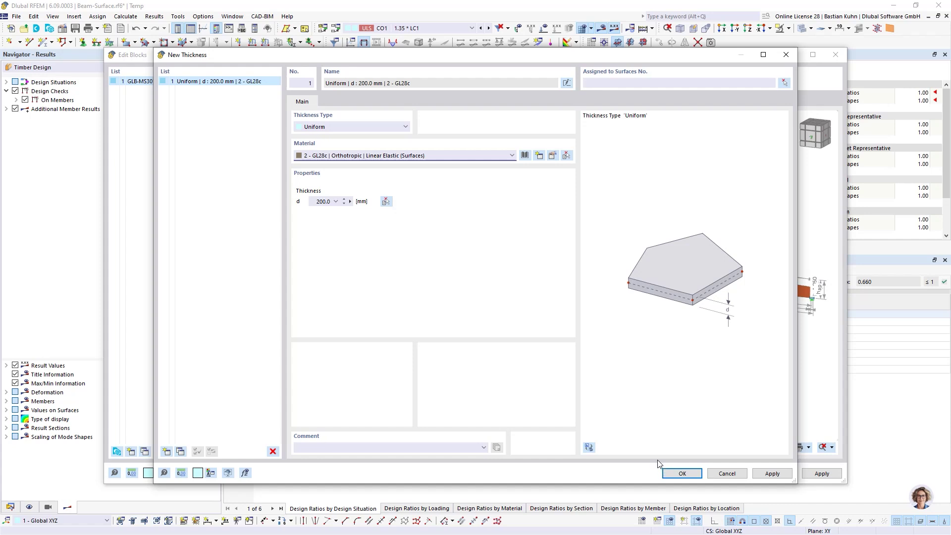
Set the uniform thickness to 240 mm and accept it for the block's beam width.
{"action": "left_click", "coordinate": [317, 201]}
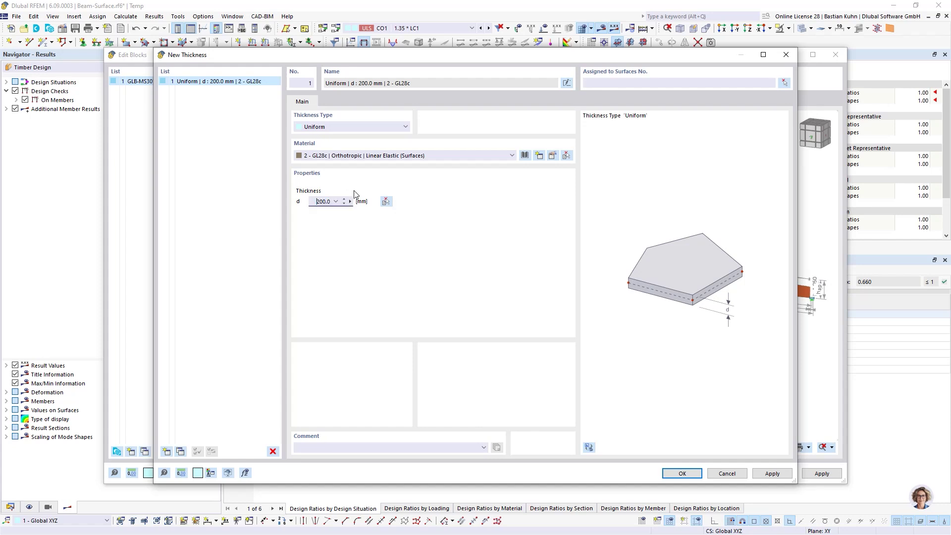
{"action": "left_click_drag", "start_coordinate": [315, 201], "coordinate": [359, 204]}
{"action": "type", "text": "240"}
{"action": "left_click", "coordinate": [682, 473]}
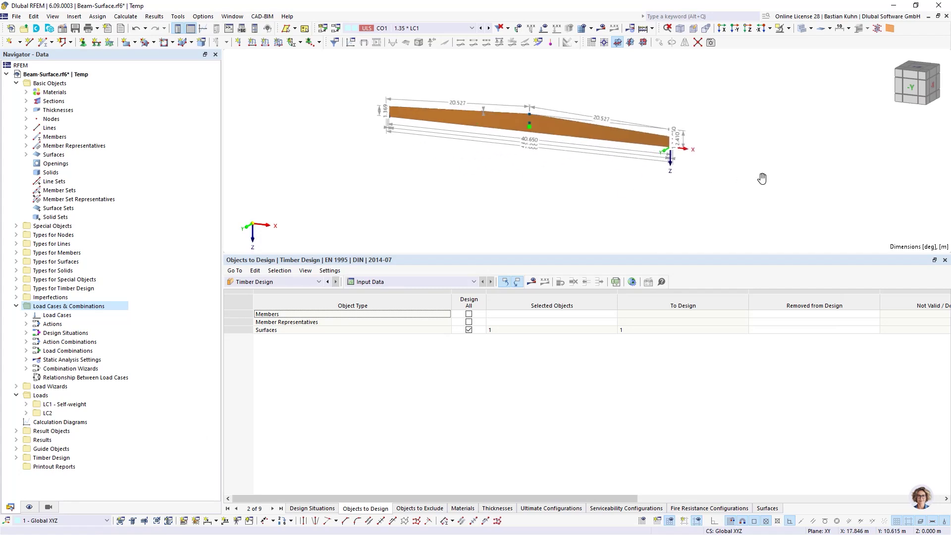
Switch the model display to wireframe and generate the finite element mesh on the beam surface.
{"action": "left_click", "coordinate": [802, 29]}
{"action": "scroll", "coordinate": [518, 126], "scroll_direction": "up", "scroll_amount": 2}
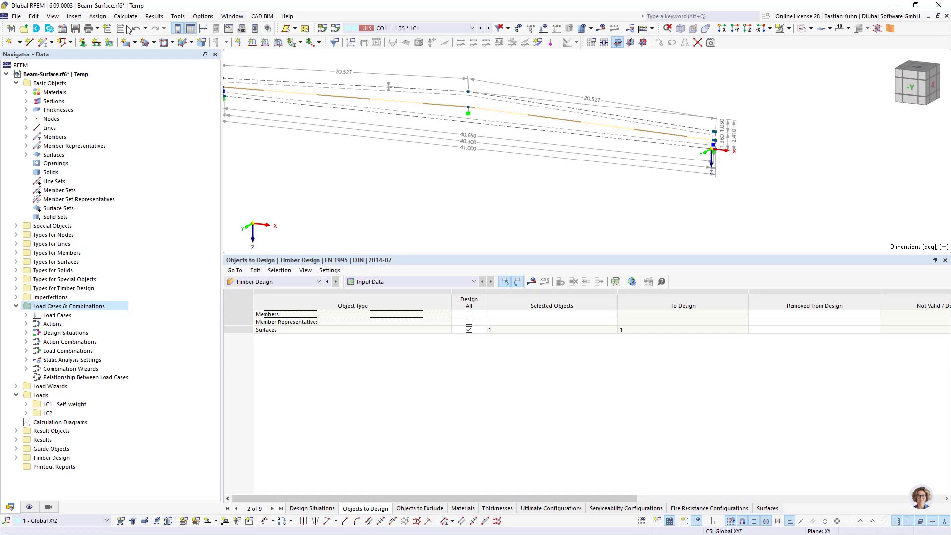
{"action": "left_click", "coordinate": [150, 18]}
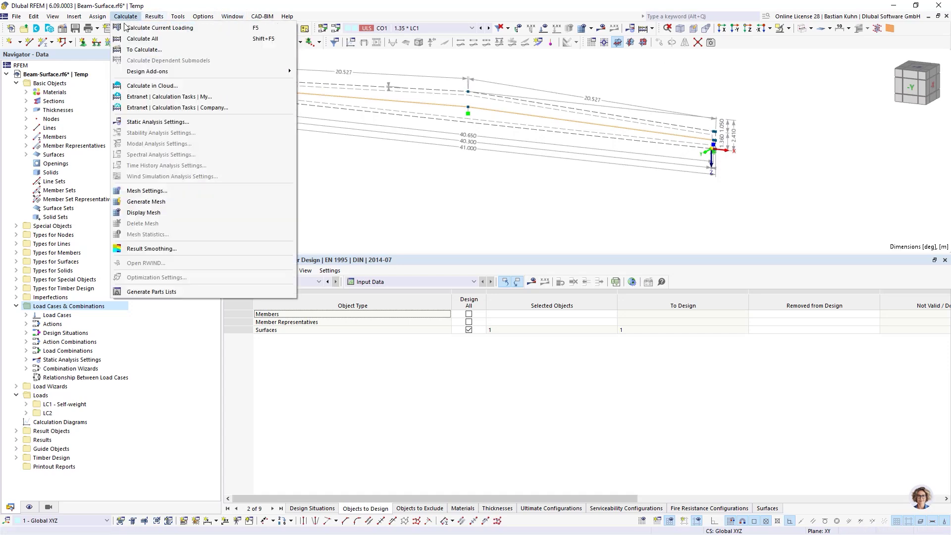
{"action": "left_click", "coordinate": [138, 204]}
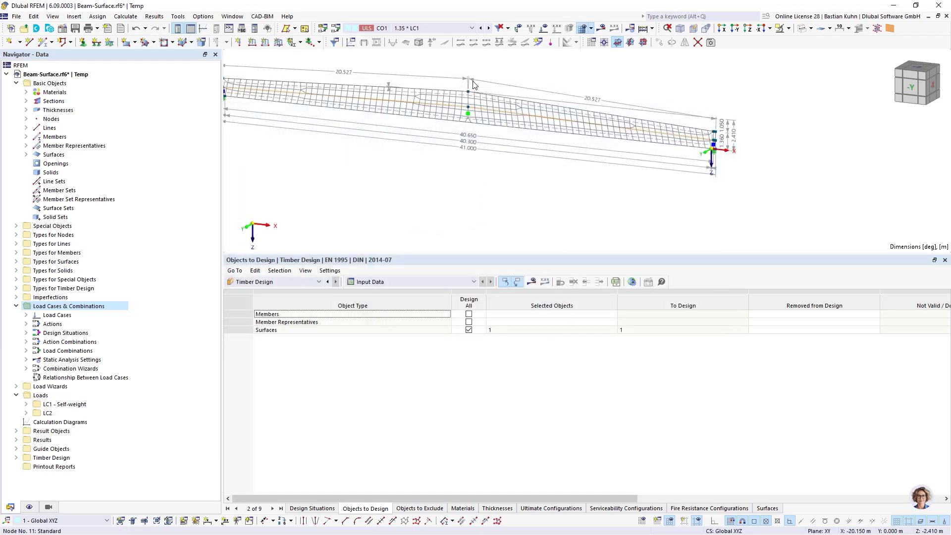
{"action": "scroll", "coordinate": [468, 98], "scroll_direction": "up", "scroll_amount": 3}
{"action": "scroll", "coordinate": [491, 147], "scroll_direction": "down", "scroll_amount": 3}
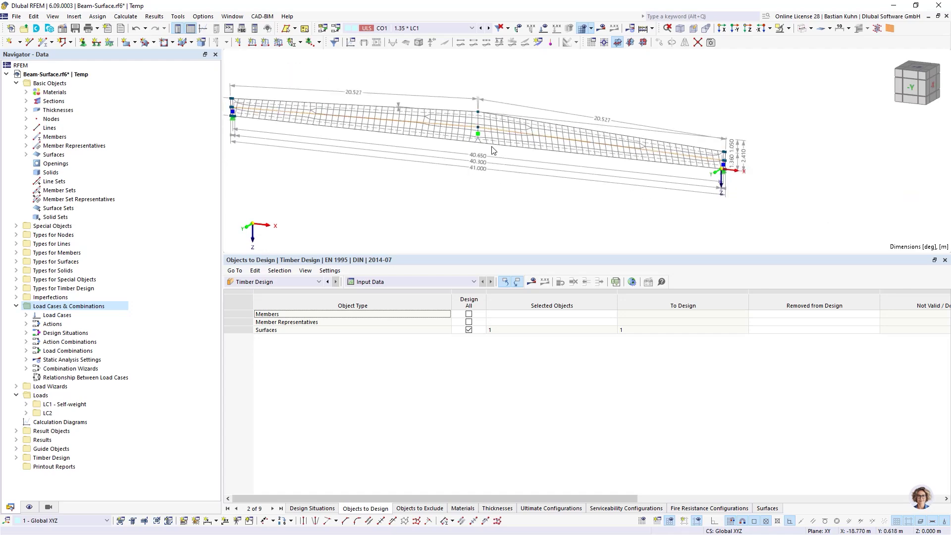
Review the result beam member's stress integration, nodes, effective lengths, service class and design configurations, and close its settings.
{"action": "right_click", "coordinate": [429, 127]}
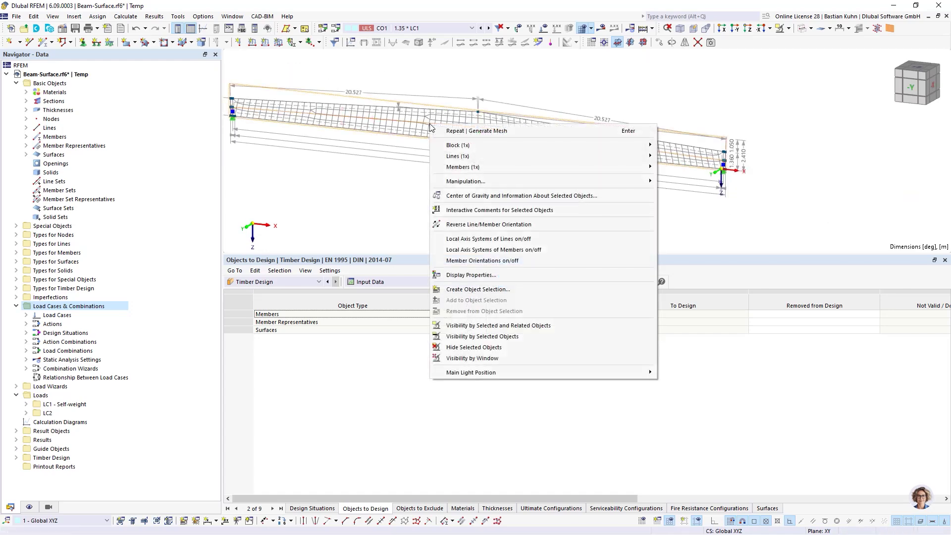
{"action": "mouse_move", "coordinate": [556, 168]}
{"action": "left_click", "coordinate": [674, 175]}
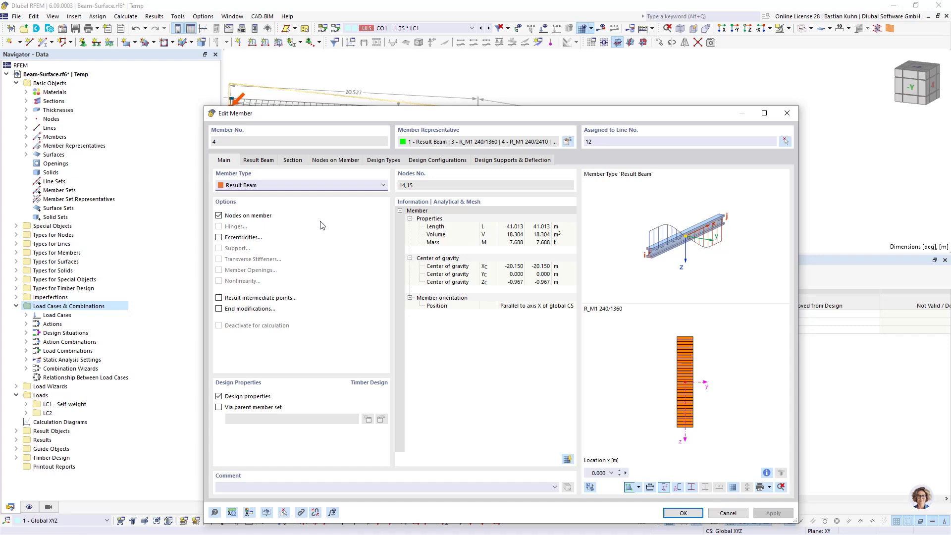
{"action": "left_click", "coordinate": [259, 160]}
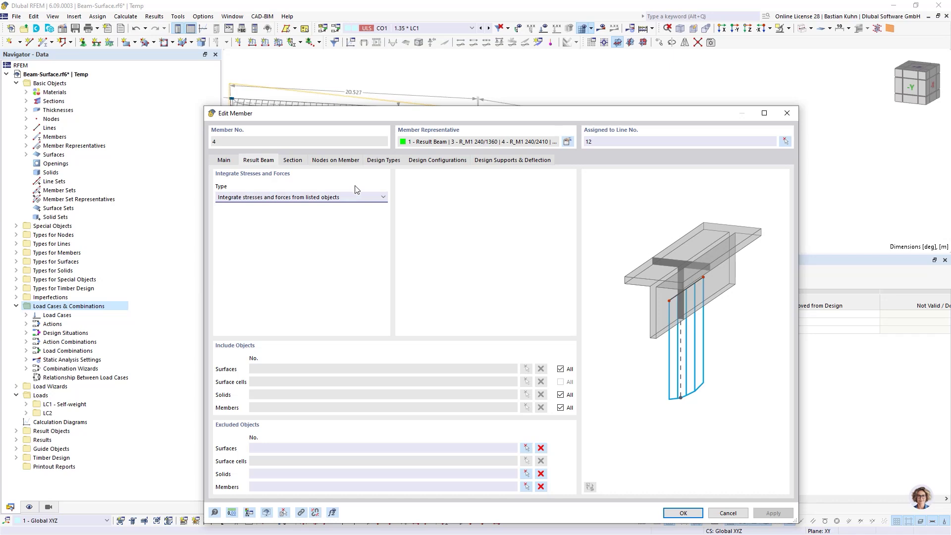
{"action": "left_click", "coordinate": [341, 164]}
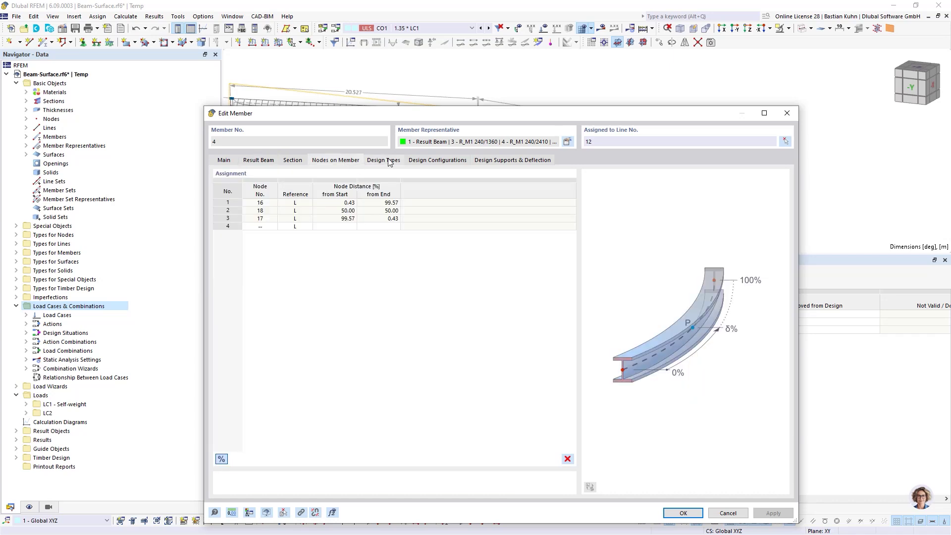
{"action": "left_click", "coordinate": [387, 162]}
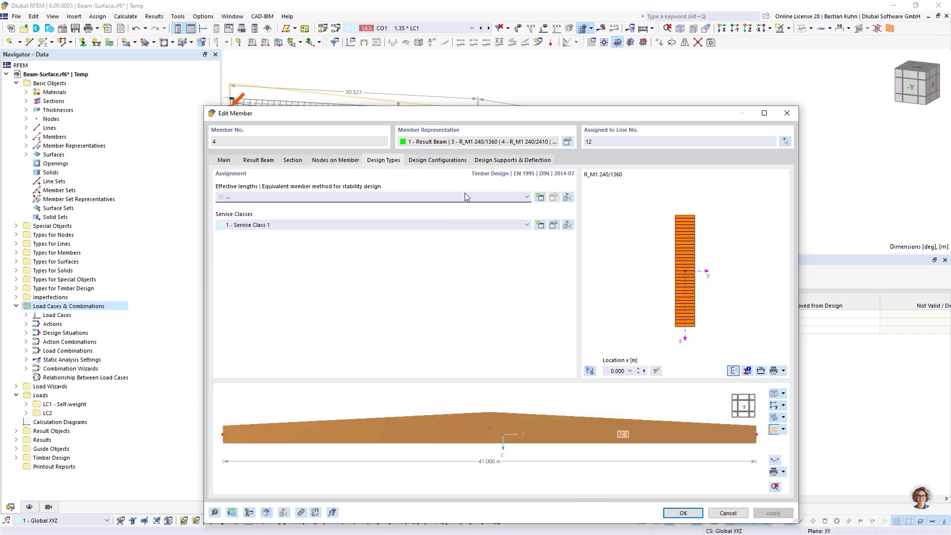
{"action": "left_click", "coordinate": [483, 199]}
{"action": "left_click", "coordinate": [448, 209]}
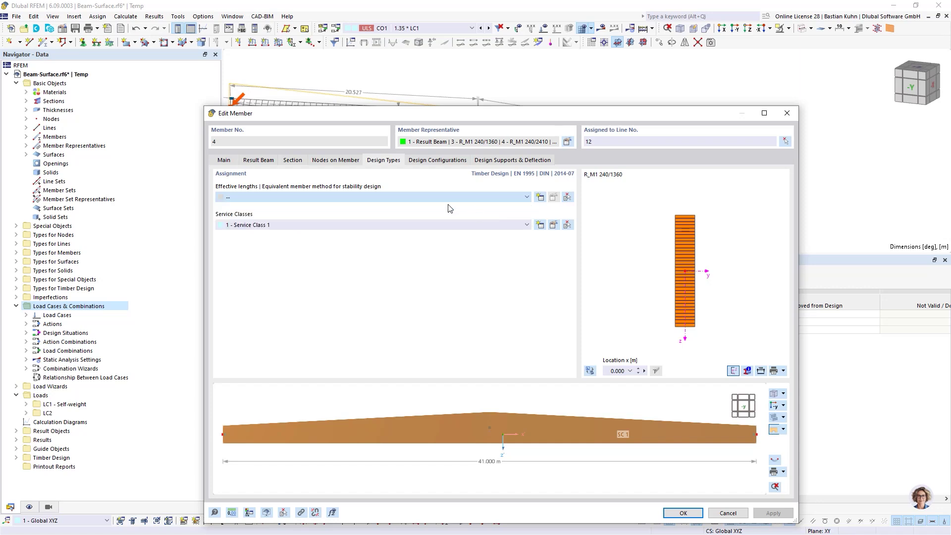
{"action": "left_click", "coordinate": [437, 161]}
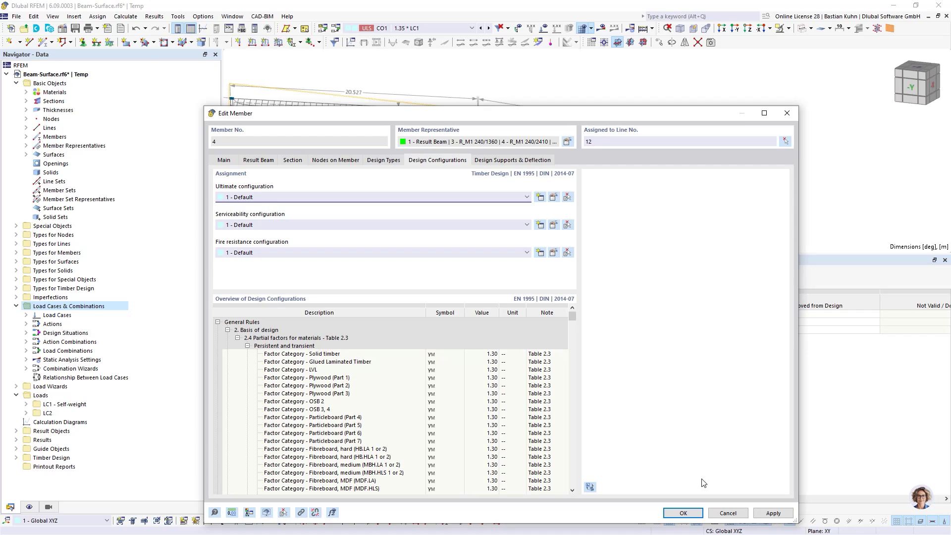
{"action": "left_click", "coordinate": [682, 513]}
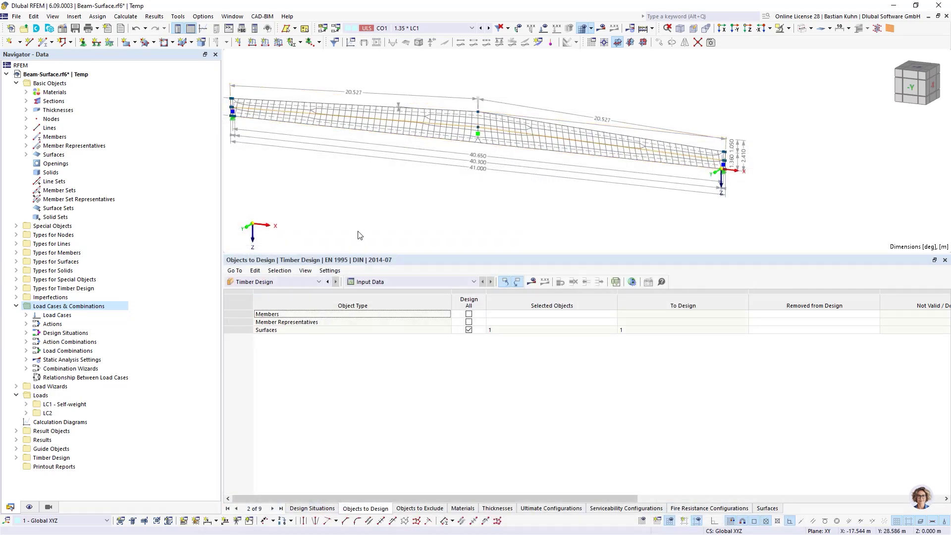
Apply a uniform 3.0 kN/m force line load in LC1 Self-weight to the beam's two upper edges, lines 7 and 8.
{"action": "left_click", "coordinate": [407, 29]}
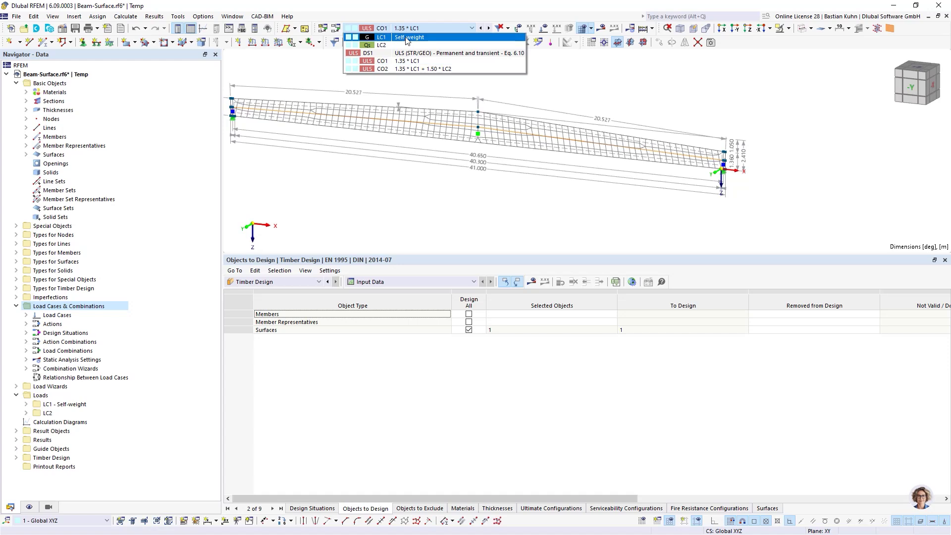
{"action": "left_click", "coordinate": [407, 38]}
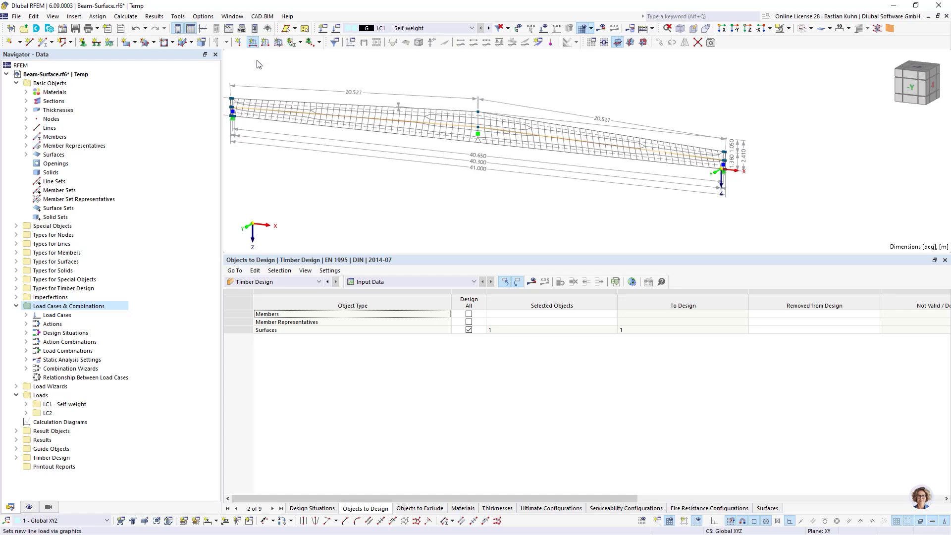
{"action": "left_click", "coordinate": [369, 158]}
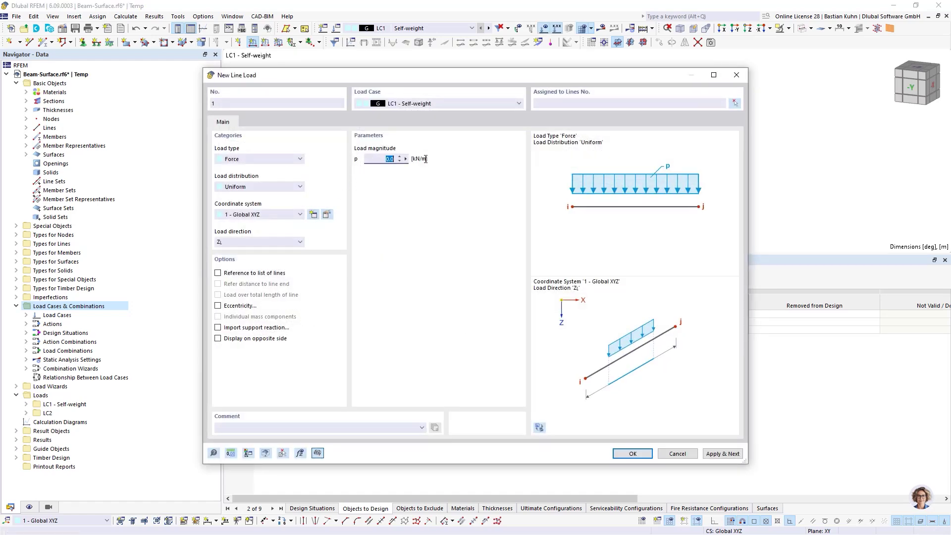
{"action": "type", "text": "3"}
{"action": "left_click", "coordinate": [735, 103]}
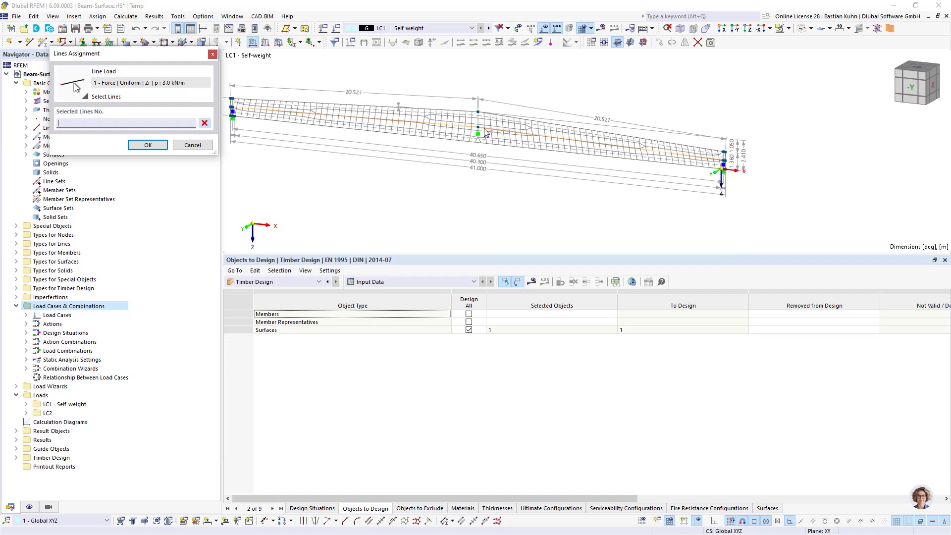
{"action": "left_click", "coordinate": [405, 104]}
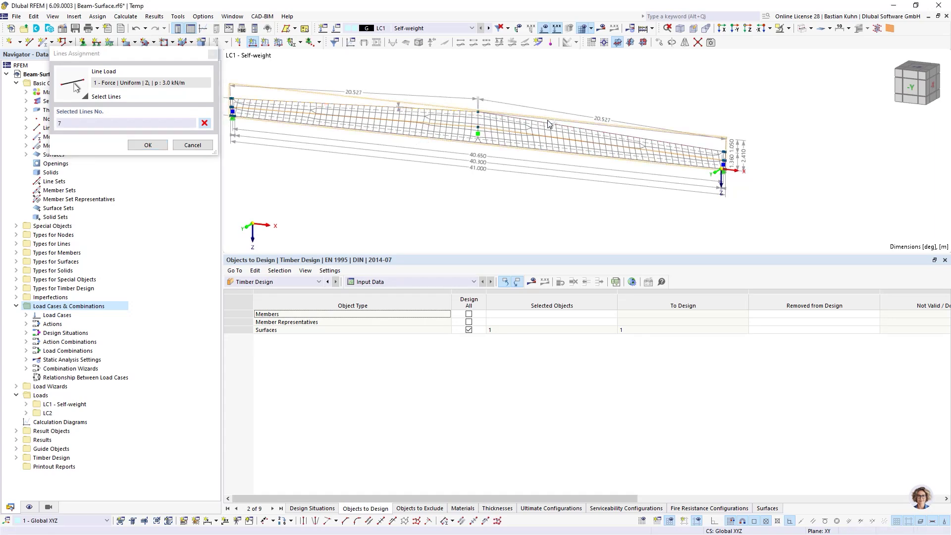
{"action": "left_click", "coordinate": [549, 120]}
{"action": "left_click", "coordinate": [142, 144]}
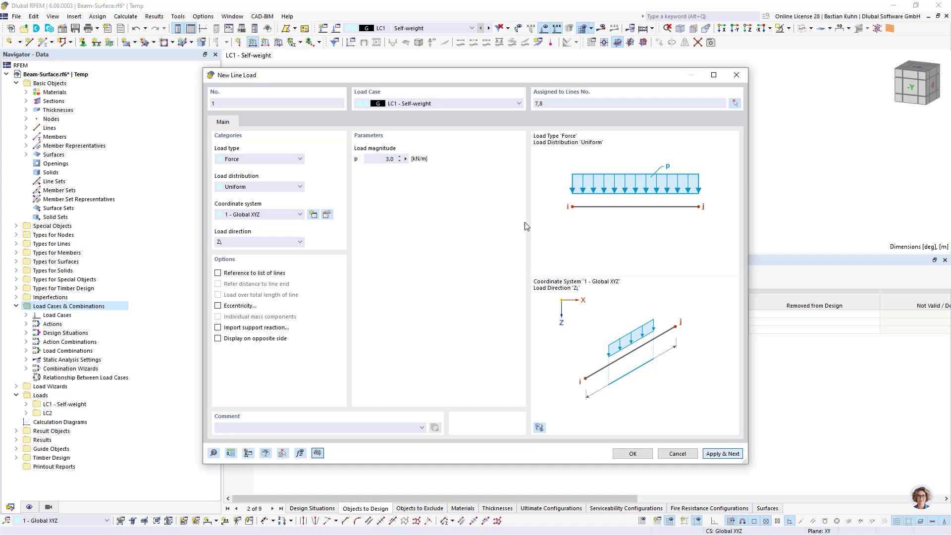
{"action": "key", "text": "Return"}
Apply the same uniform 3.0 kN/m line load in LC2 to lines 7 and 8 and finish load entry.
{"action": "left_click", "coordinate": [510, 103]}
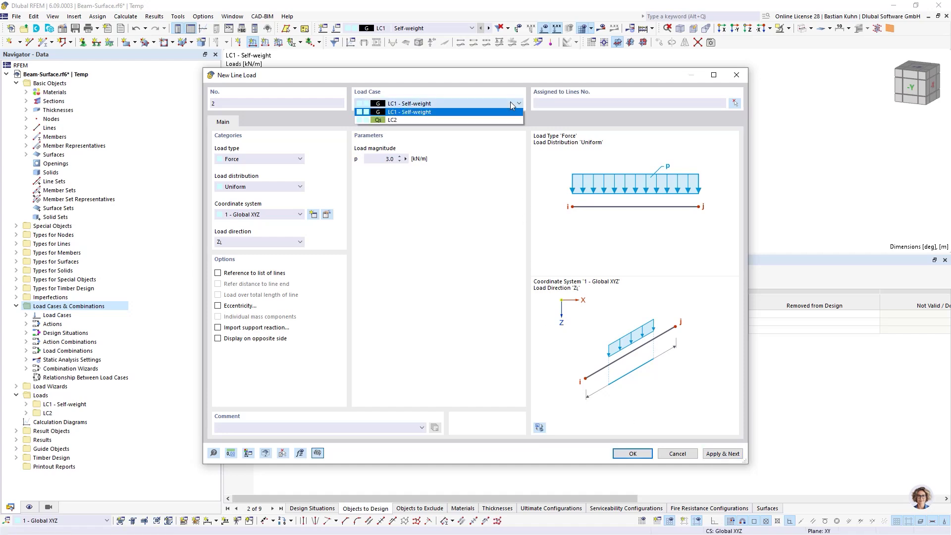
{"action": "left_click", "coordinate": [491, 121]}
{"action": "left_click", "coordinate": [556, 104]}
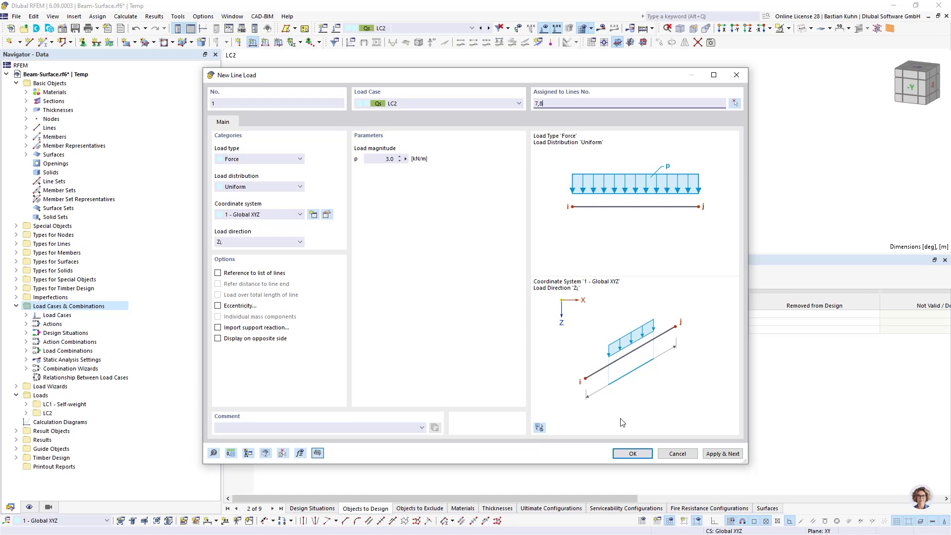
{"action": "left_click", "coordinate": [633, 454]}
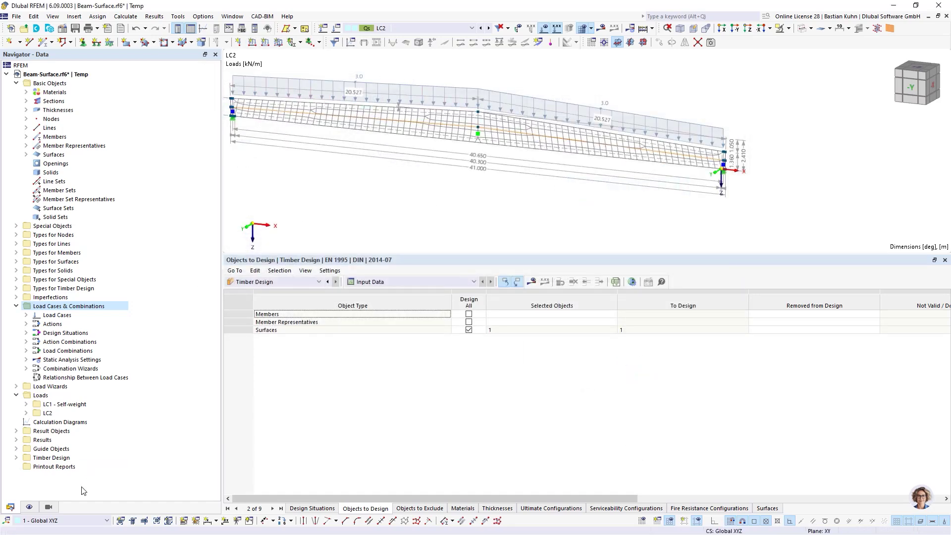
Hide the finite element mesh in the model display so the beam's lines and loads stand clear.
{"action": "left_click", "coordinate": [30, 506]}
{"action": "scroll", "coordinate": [15, 323], "scroll_direction": "down", "scroll_amount": 10}
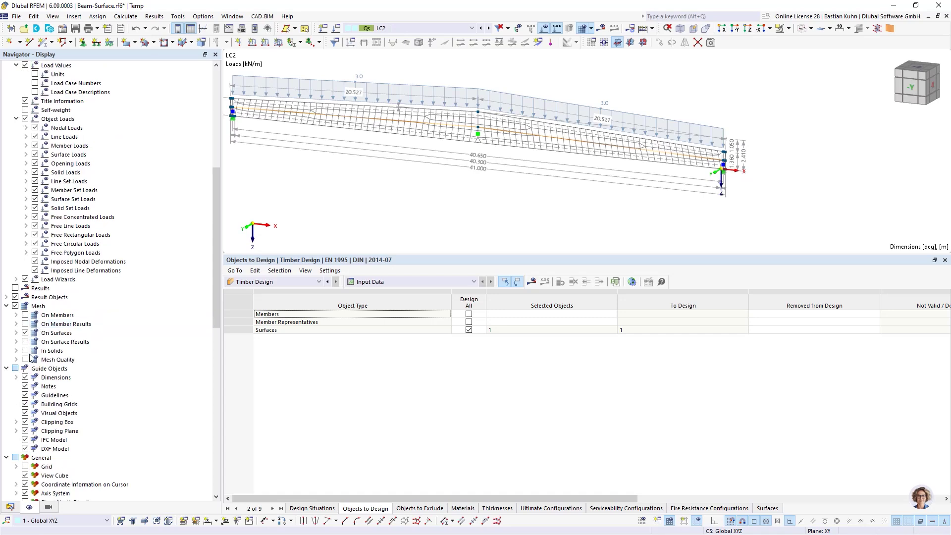
{"action": "left_click", "coordinate": [15, 305]}
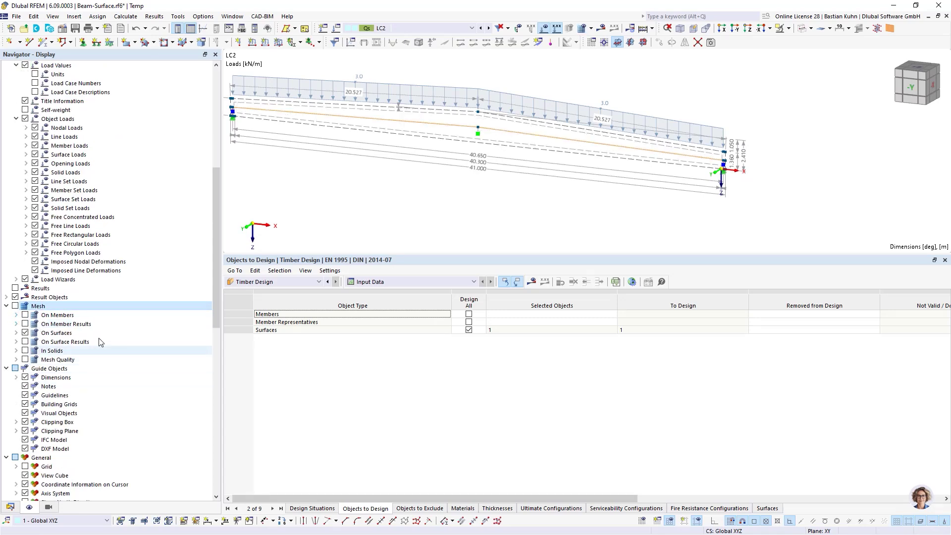
{"action": "scroll", "coordinate": [369, 180], "scroll_direction": "down", "scroll_amount": 2}
{"action": "middle_click_drag", "start_coordinate": [371, 182], "coordinate": [407, 183]}
{"action": "mouse_move", "coordinate": [407, 182]}
{"action": "middle_mouse_down", "text": "ctrl"}
{"action": "mouse_move", "coordinate": [437, 184]}
{"action": "mouse_move", "coordinate": [399, 184]}
{"action": "middle_mouse_up", "text": "ctrl"}
Activate load combination CO2, hide the load display, show the model as solid and calculate the results.
{"action": "left_click", "coordinate": [444, 28]}
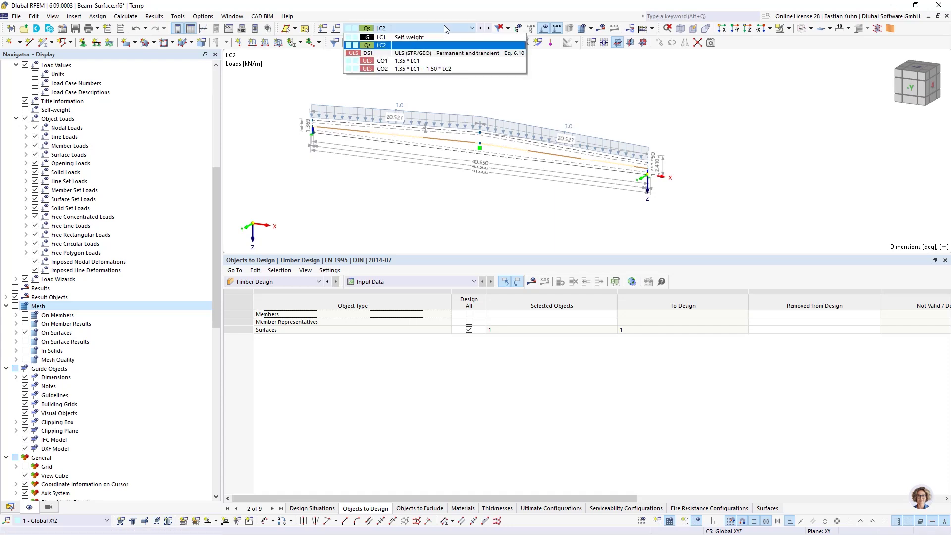
{"action": "left_click", "coordinate": [438, 70]}
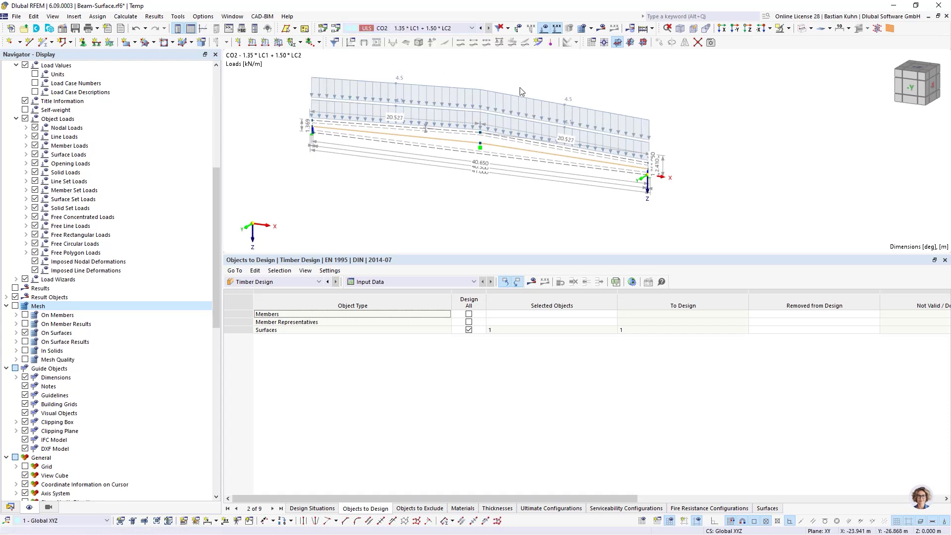
{"action": "left_click", "coordinate": [543, 28]}
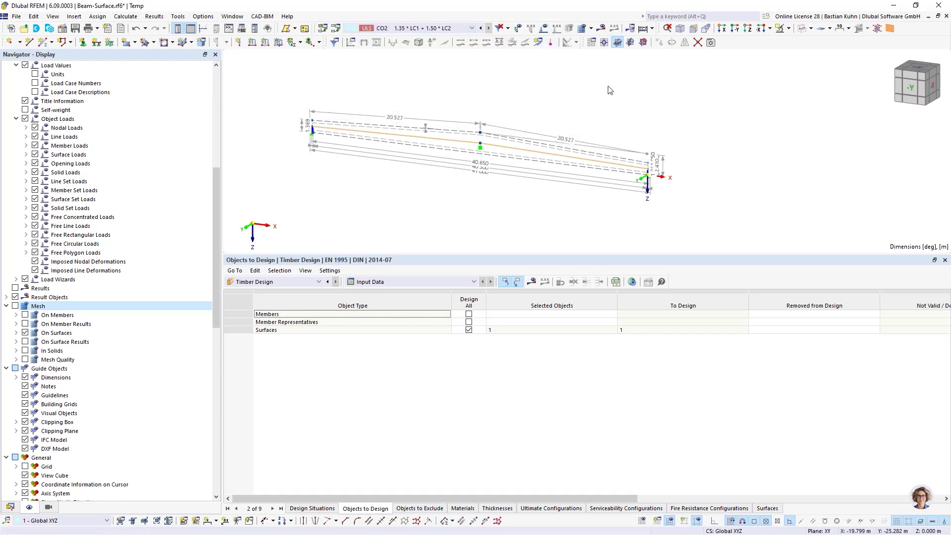
{"action": "left_click", "coordinate": [802, 28]}
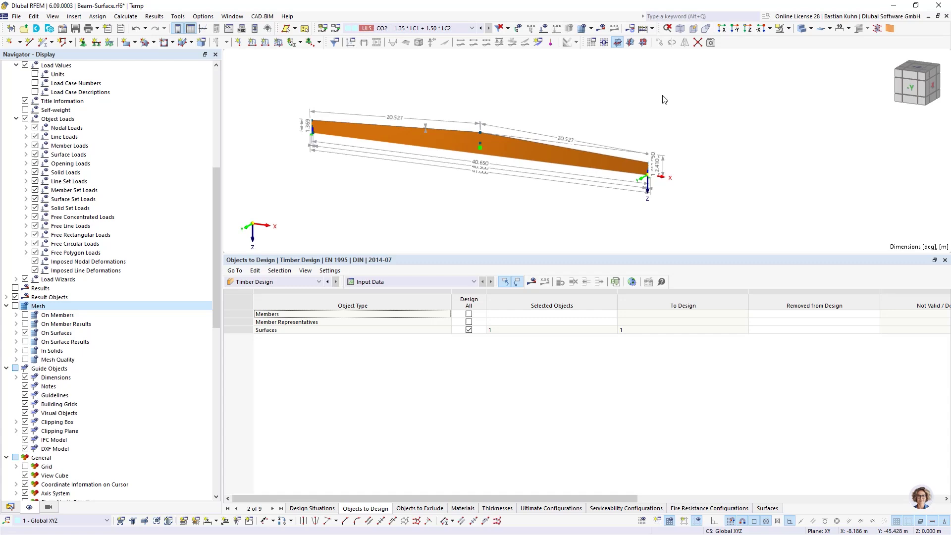
{"action": "left_click", "coordinate": [602, 29]}
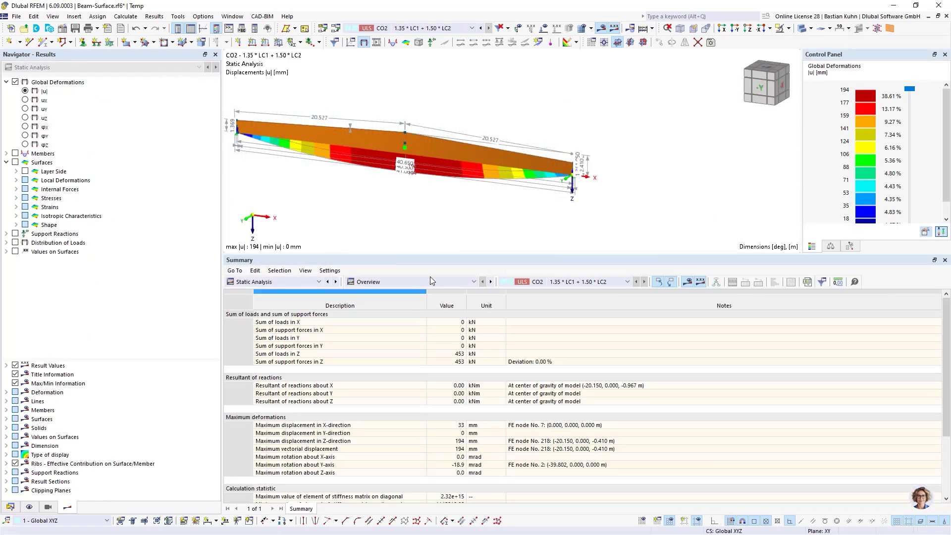
Replace the global deformations with the result beam's member internal moment My and inspect the diagram along the beam.
{"action": "middle_click_drag", "start_coordinate": [478, 207], "coordinate": [524, 215]}
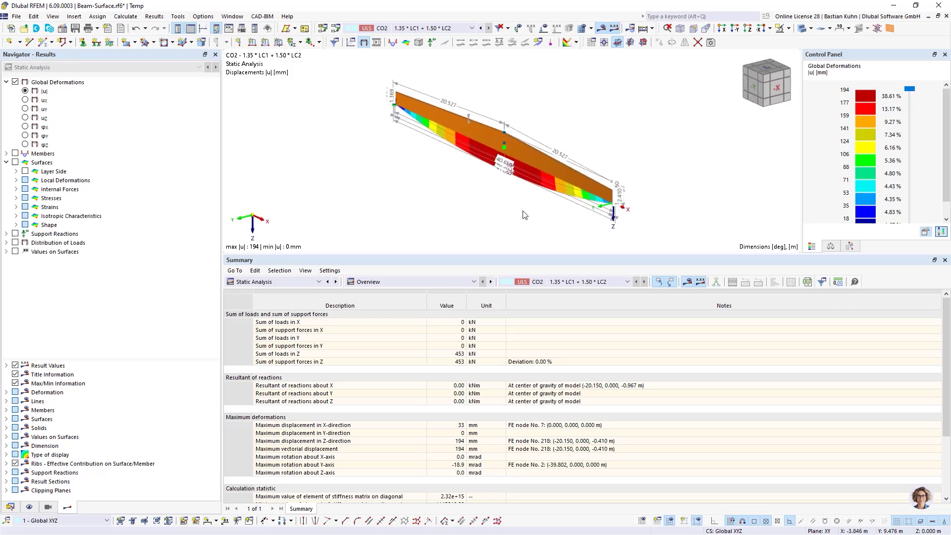
{"action": "left_click", "coordinate": [16, 154]}
{"action": "left_click", "coordinate": [5, 154]}
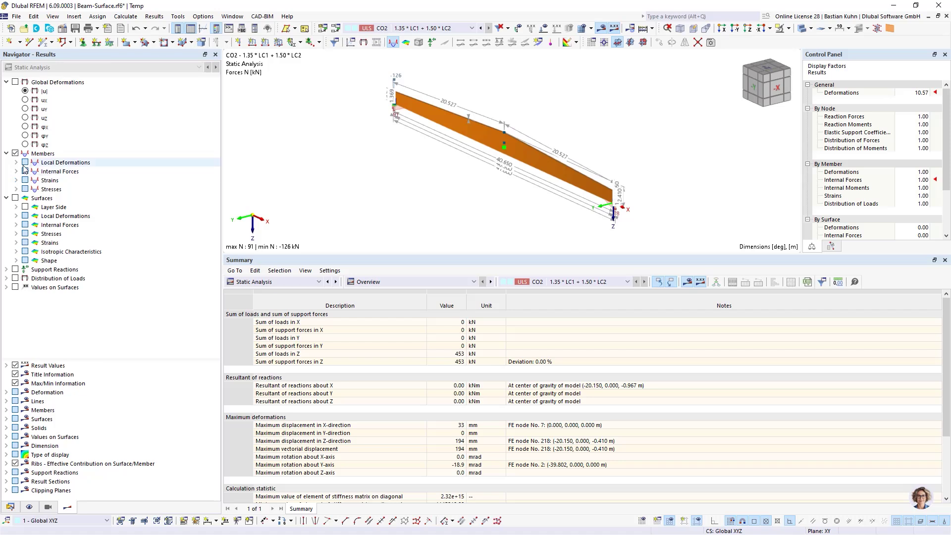
{"action": "left_click", "coordinate": [16, 171]}
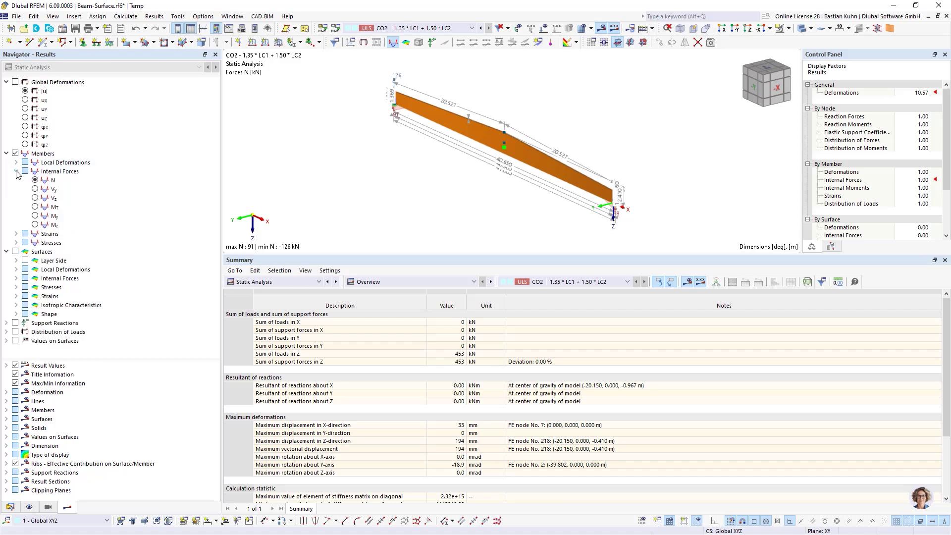
{"action": "left_click", "coordinate": [34, 216]}
{"action": "middle_click_drag", "start_coordinate": [426, 197], "coordinate": [441, 155], "text": "ctrl"}
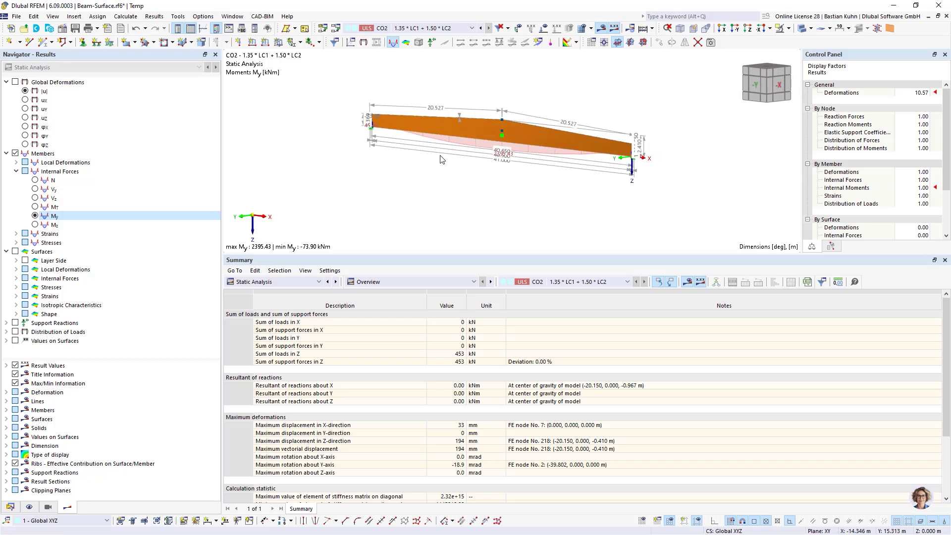
Deactivate all dimensions on the beam model.
{"action": "right_click", "coordinate": [441, 155]}
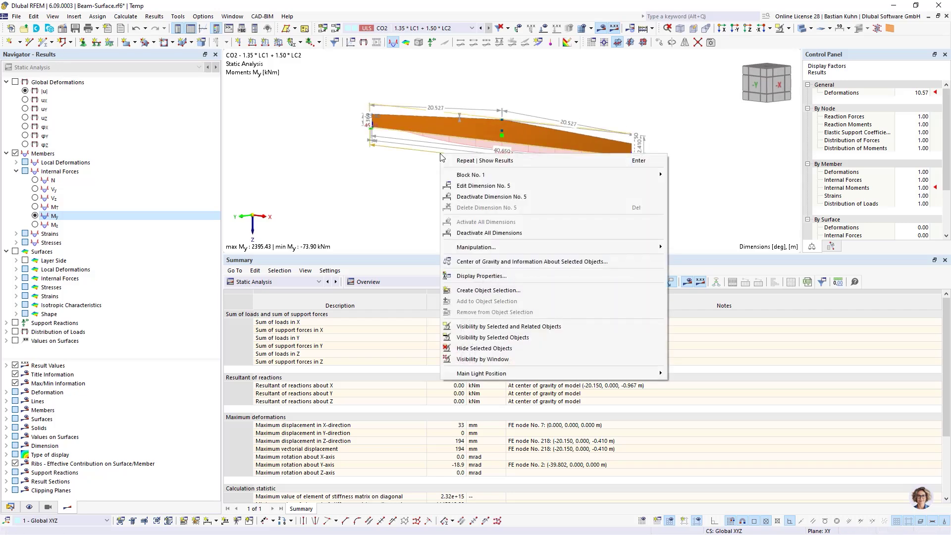
{"action": "left_click", "coordinate": [473, 232]}
{"action": "scroll", "coordinate": [515, 143], "scroll_direction": "up", "scroll_amount": 2}
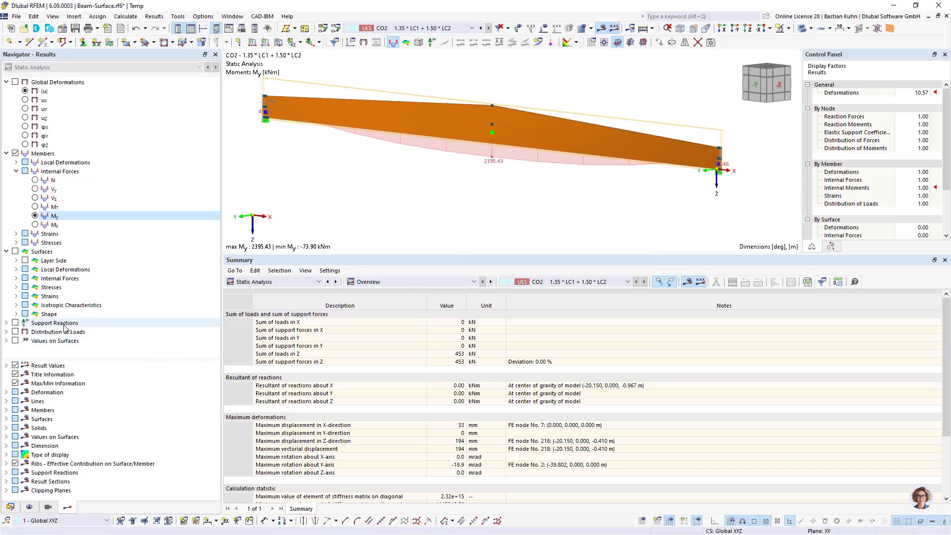
Display the surface's basic internal axial force nx, turn off the solid model rendering and show its colour scale.
{"action": "left_click", "coordinate": [15, 251]}
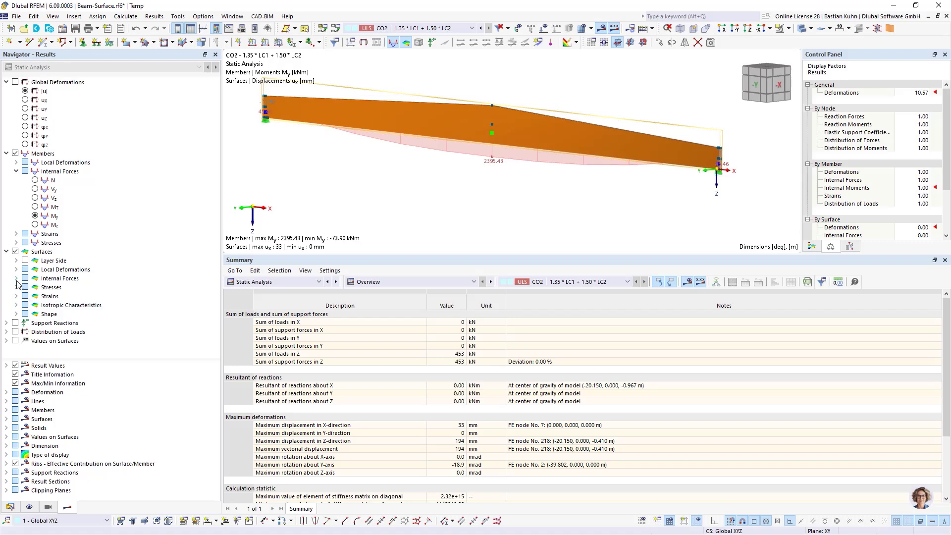
{"action": "left_click", "coordinate": [16, 278]}
{"action": "left_click", "coordinate": [26, 288]}
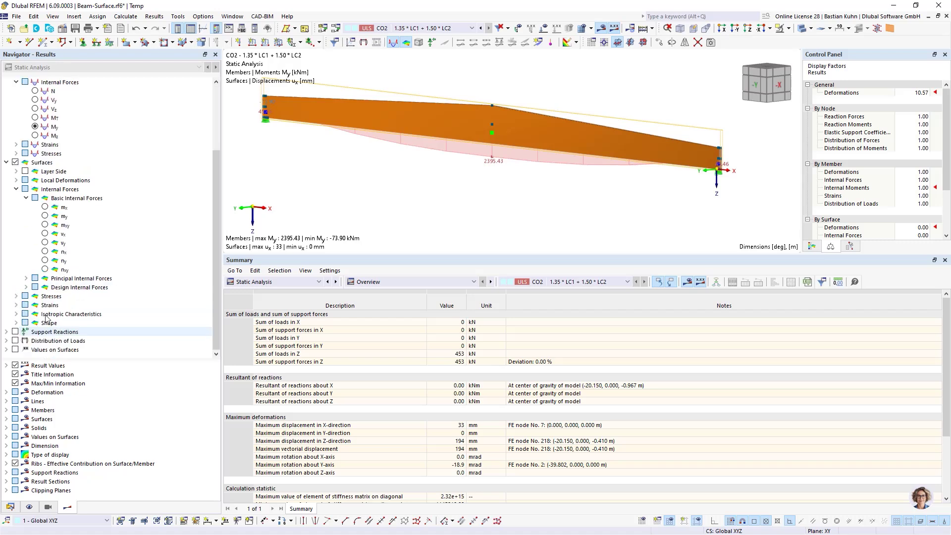
{"action": "left_click", "coordinate": [44, 252]}
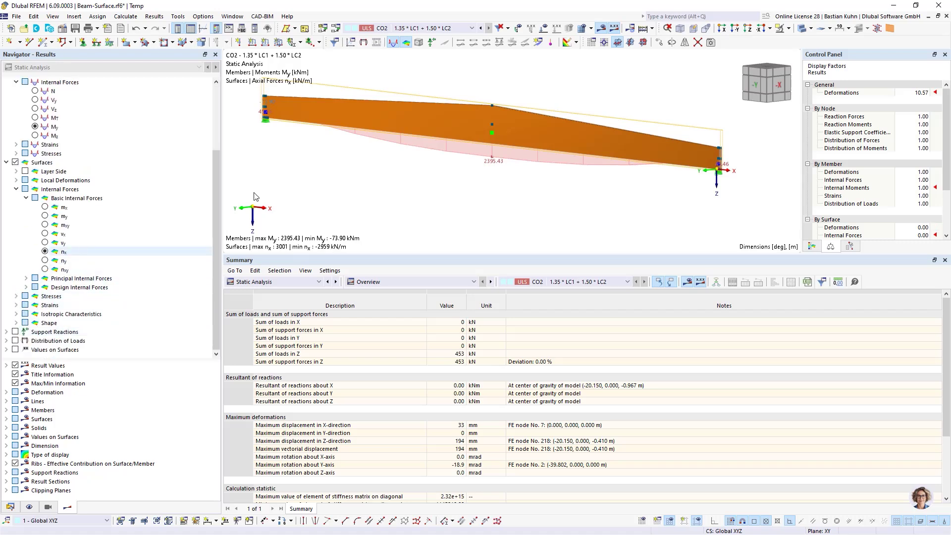
{"action": "left_click", "coordinate": [801, 29]}
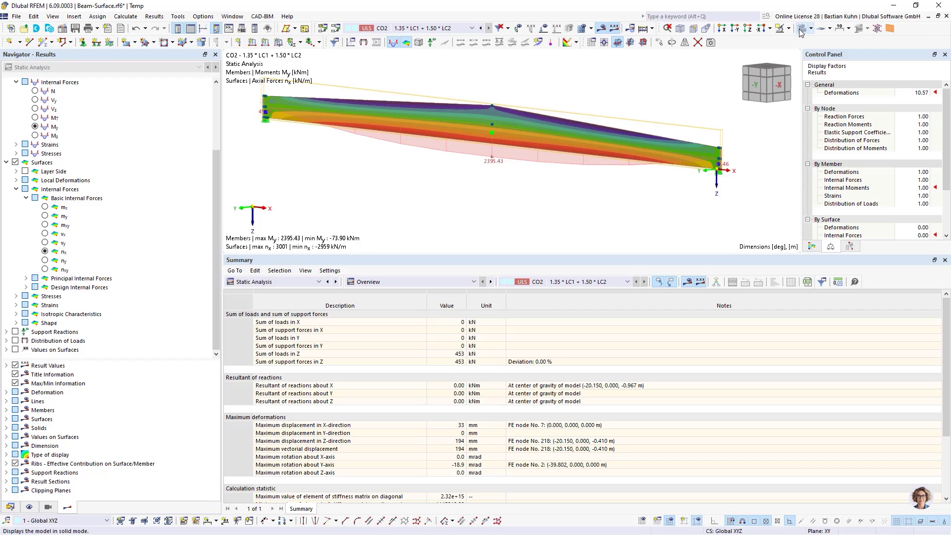
{"action": "left_click", "coordinate": [811, 246]}
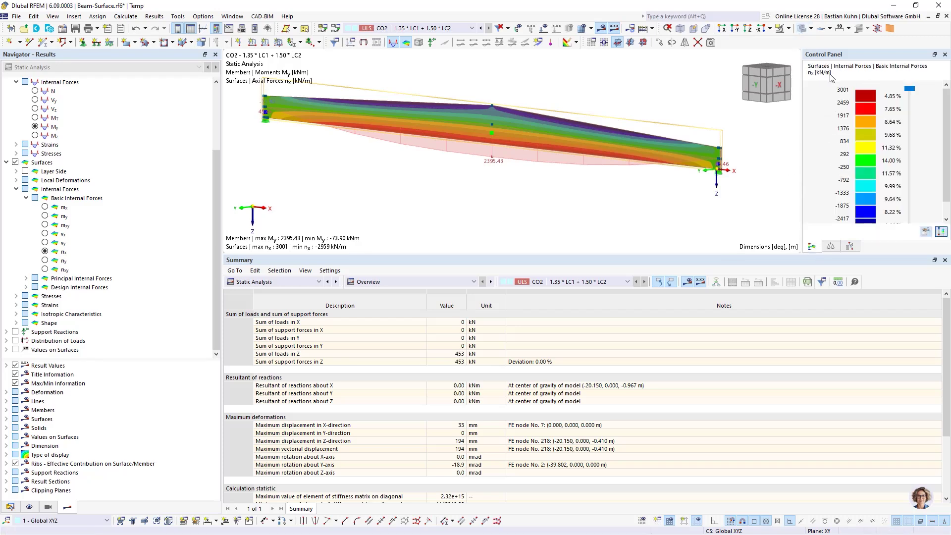
Hide the member results and display the surface axial force ny, examining the distribution at the ridge.
{"action": "scroll", "coordinate": [31, 183], "scroll_direction": "up", "scroll_amount": 3}
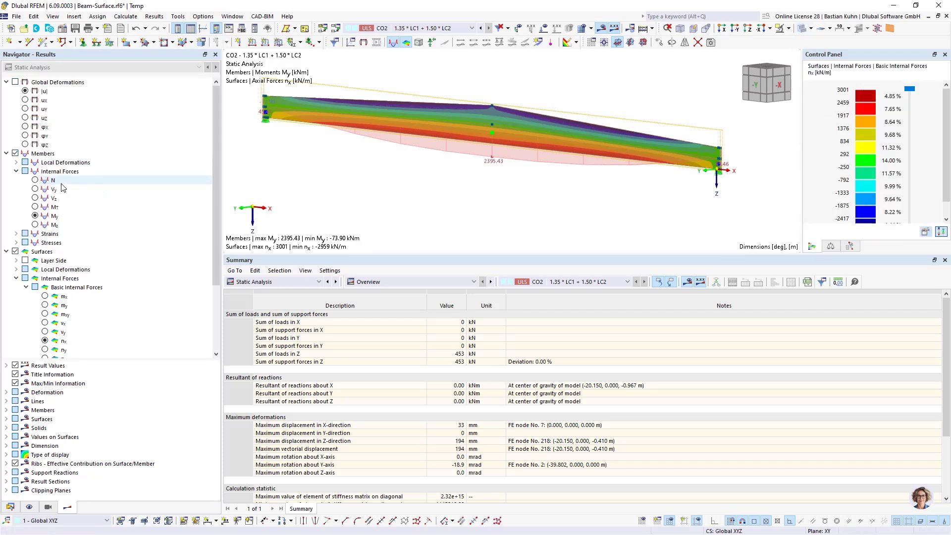
{"action": "left_click", "coordinate": [15, 154]}
{"action": "scroll", "coordinate": [44, 250], "scroll_direction": "down", "scroll_amount": 3}
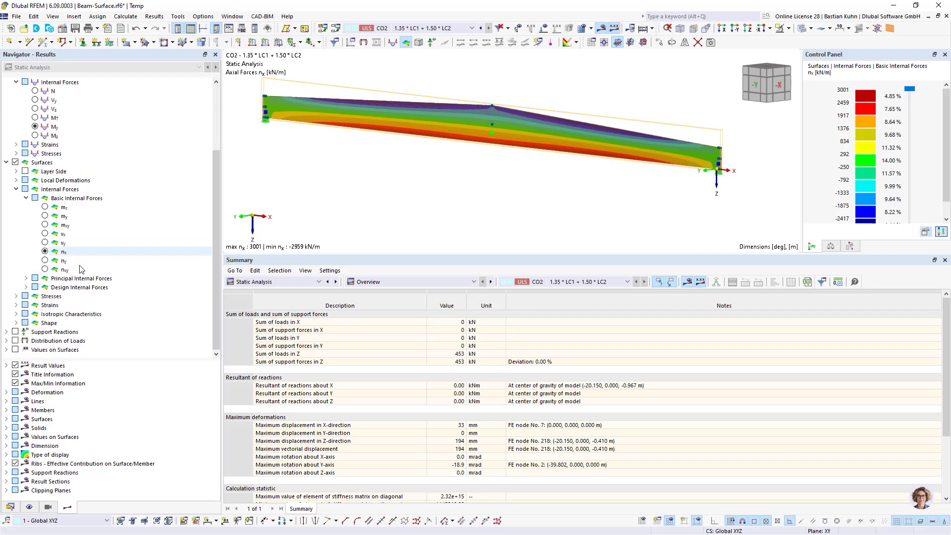
{"action": "left_click", "coordinate": [45, 260]}
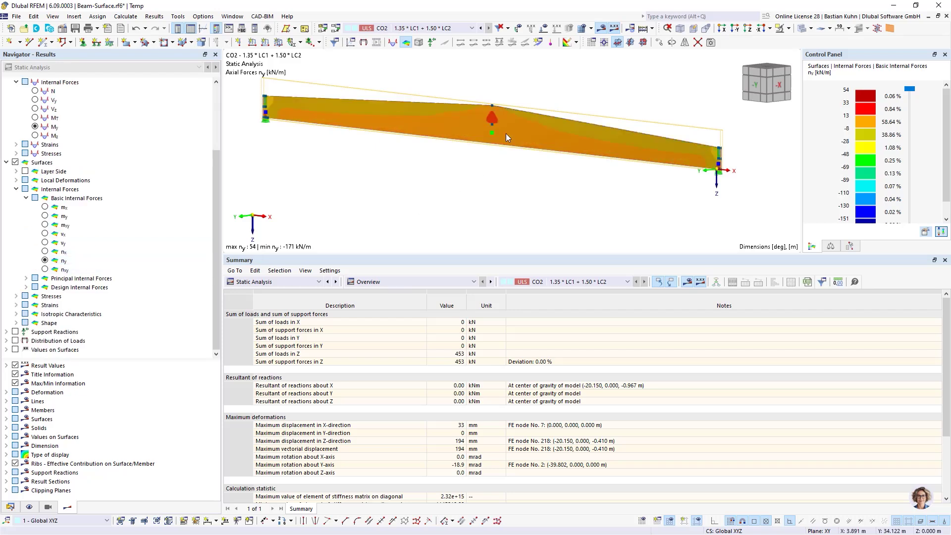
{"action": "scroll", "coordinate": [497, 111], "scroll_direction": "up", "scroll_amount": 4}
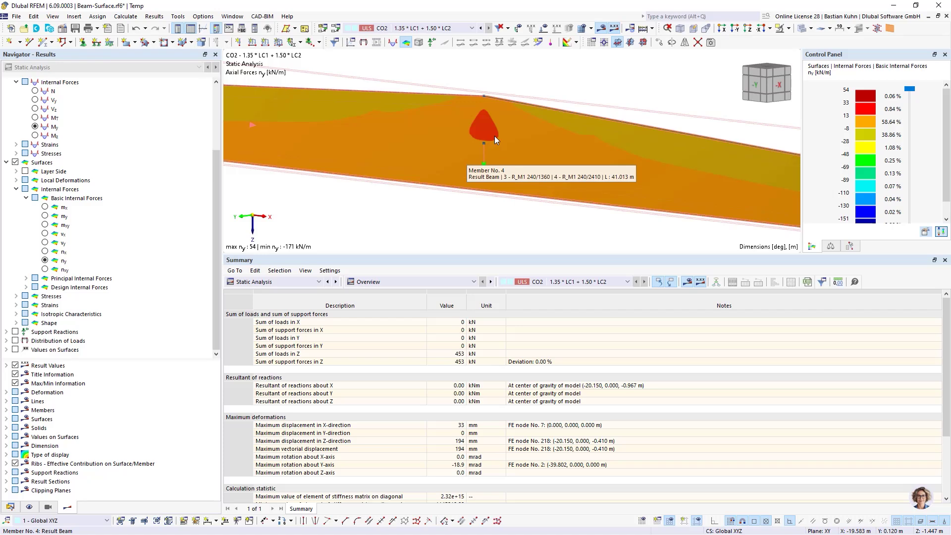
Display the surface's basic internal force nxy and examine its distribution over the whole beam.
{"action": "left_click", "coordinate": [46, 270]}
{"action": "scroll", "coordinate": [369, 215], "scroll_direction": "down", "scroll_amount": 2}
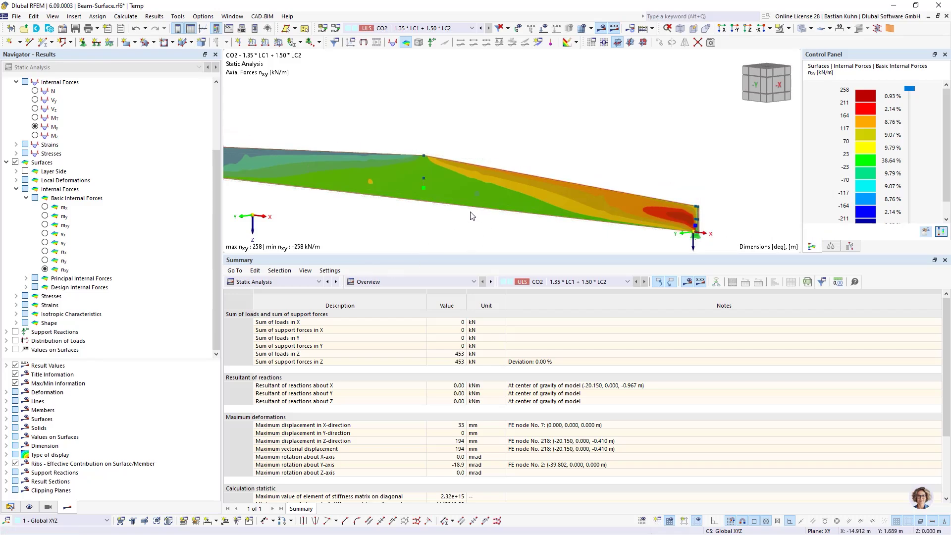
{"action": "scroll", "coordinate": [472, 216], "scroll_direction": "down", "scroll_amount": 3}
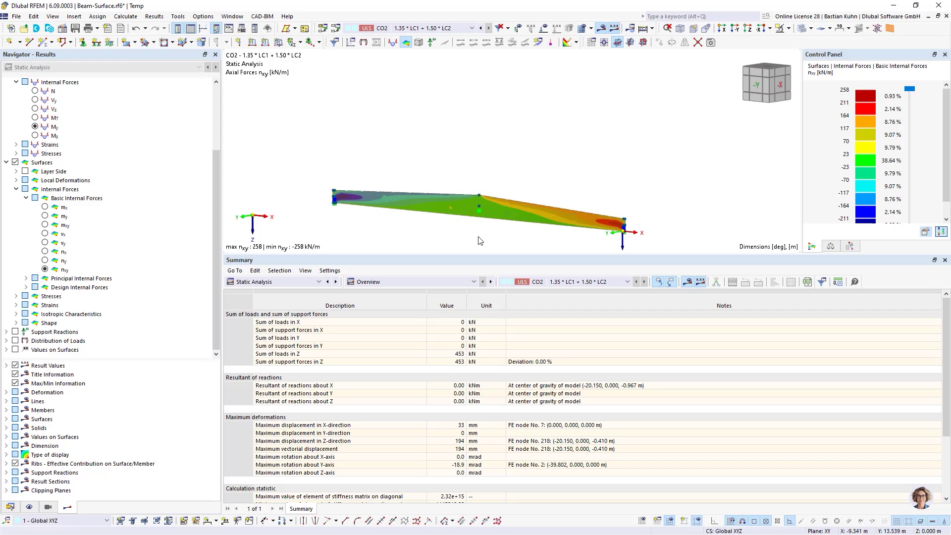
Add the result beam to the members selected for Timber Design and run the calculation.
{"action": "left_click", "coordinate": [301, 282]}
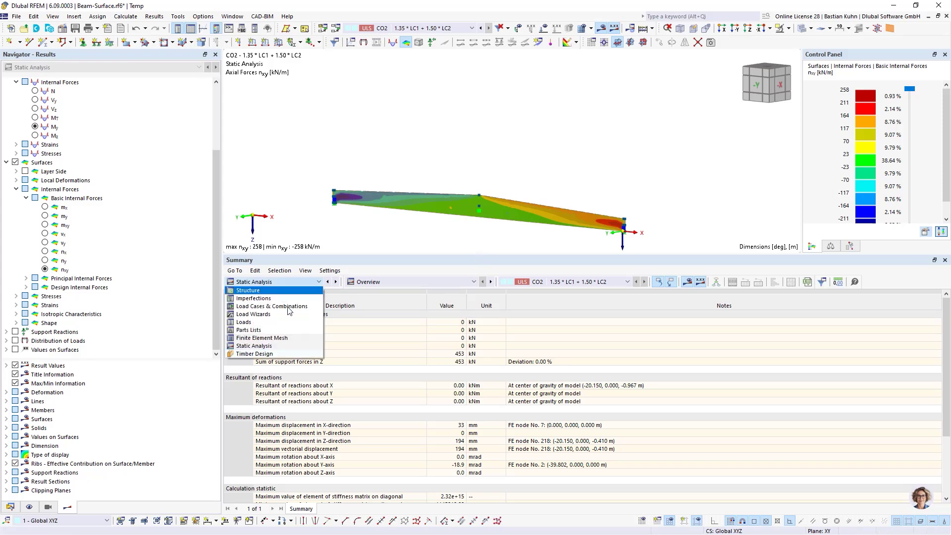
{"action": "left_click", "coordinate": [303, 359]}
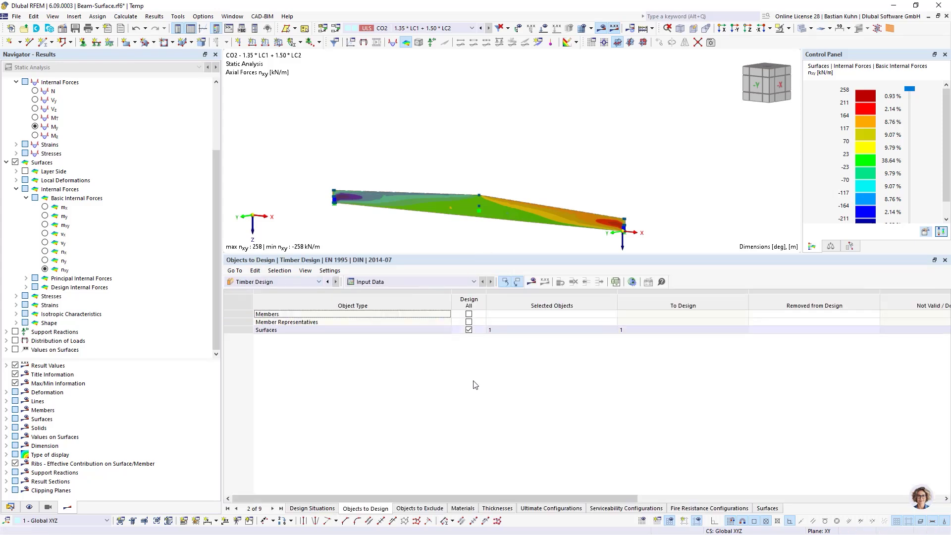
{"action": "left_click", "coordinate": [612, 314]}
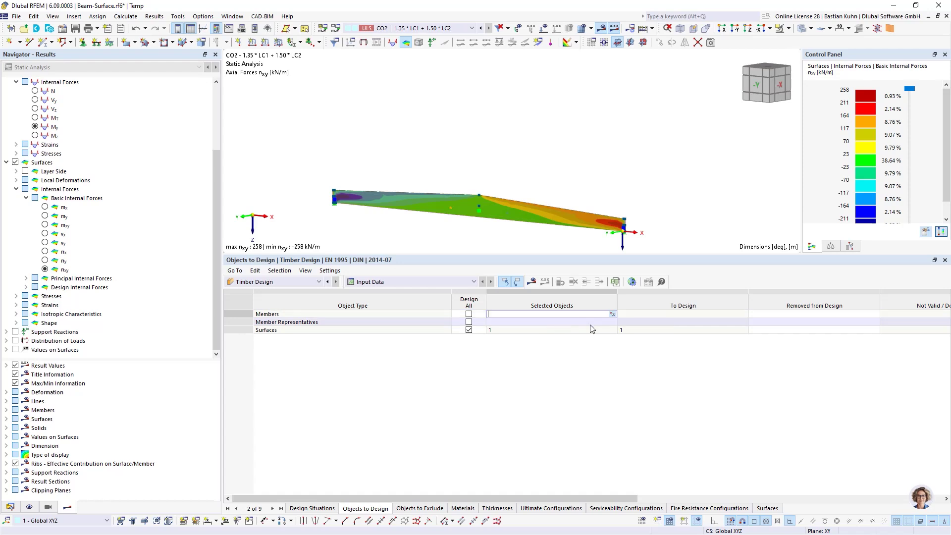
{"action": "left_click", "coordinate": [612, 315]}
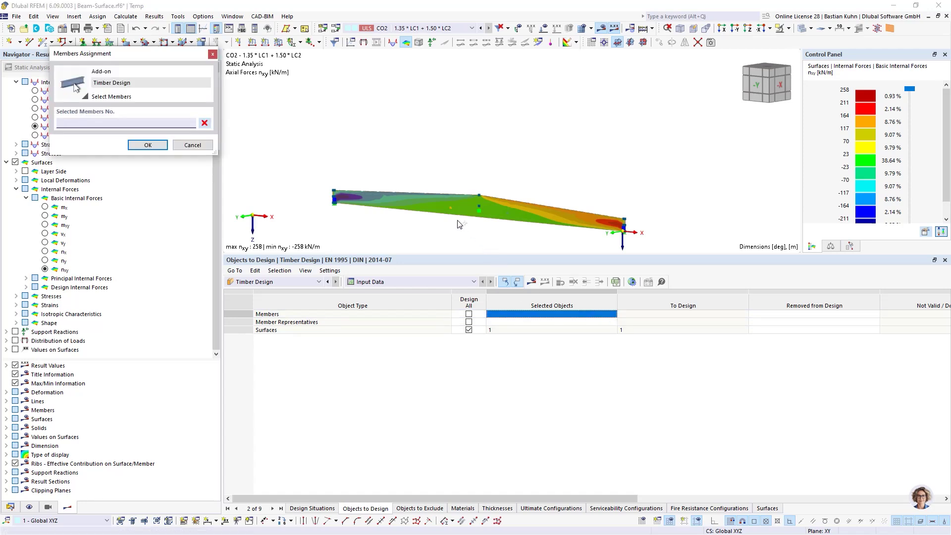
{"action": "left_click", "coordinate": [453, 213]}
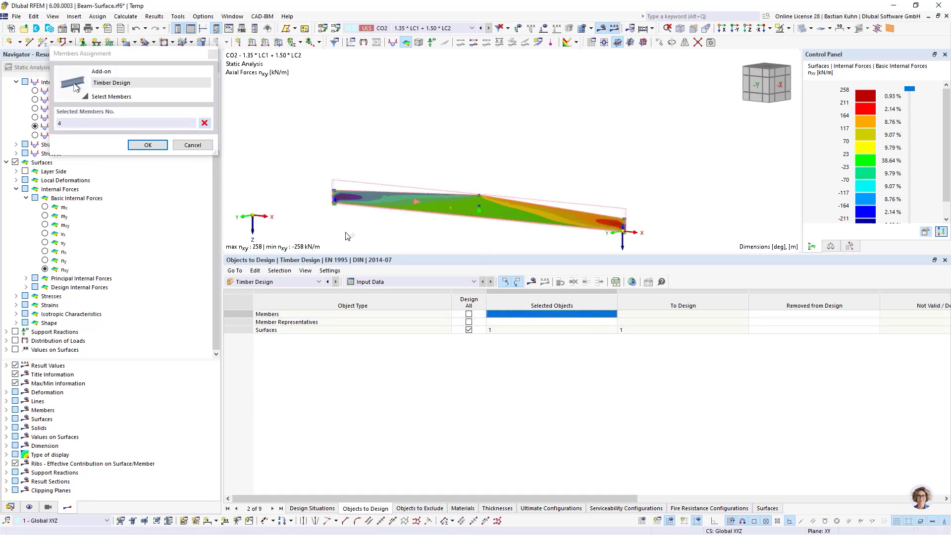
{"action": "left_click", "coordinate": [148, 144]}
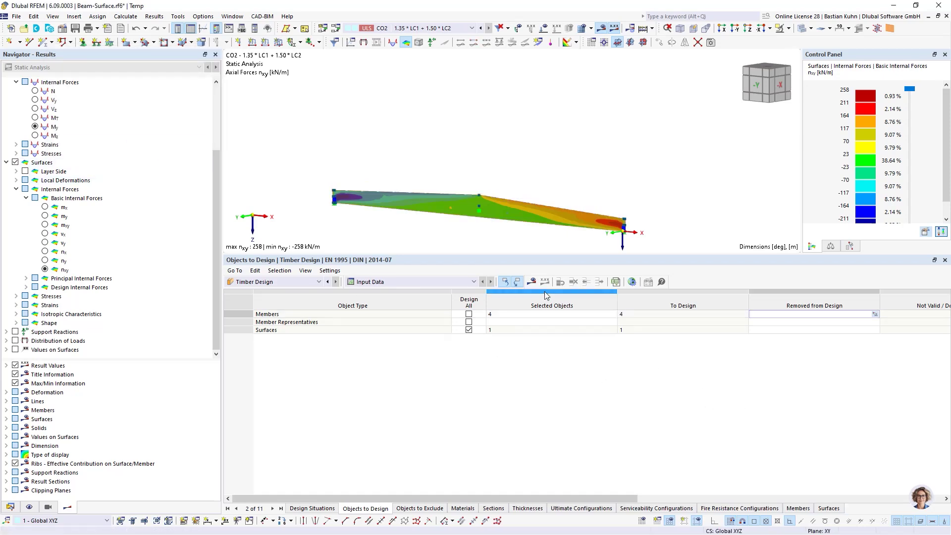
{"action": "key", "text": "F5"}
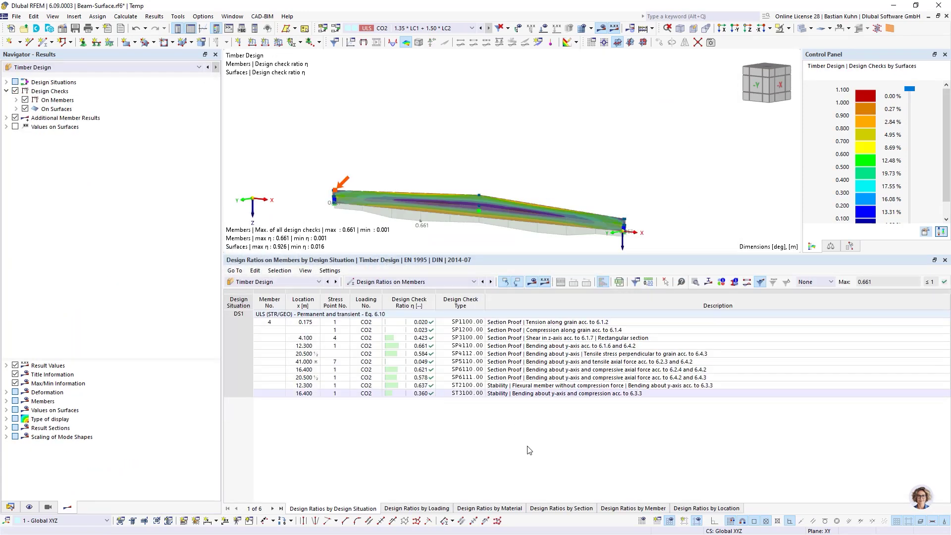
Examine the member check for bending and compression stability, and review the tension-along-grain check in Design Ratios on Surfaces.
{"action": "left_click", "coordinate": [566, 394]}
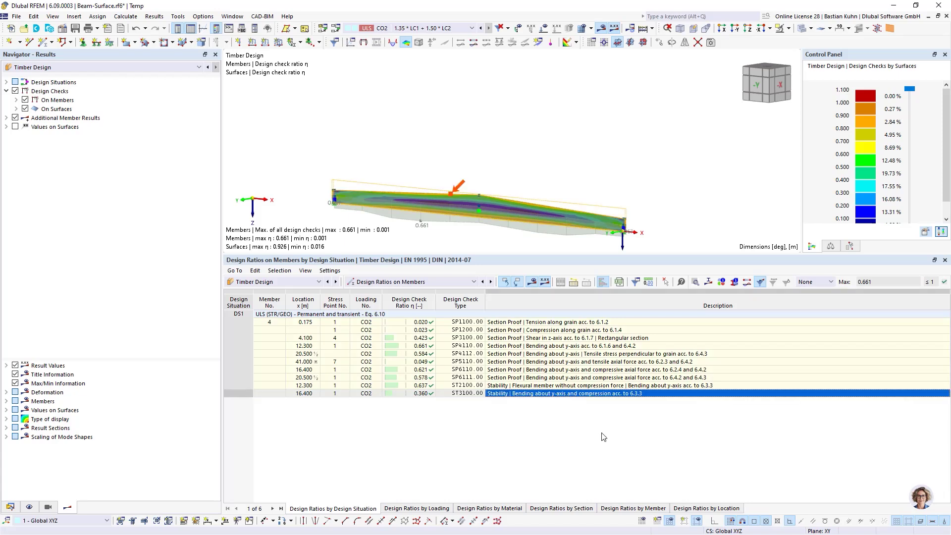
{"action": "left_click", "coordinate": [464, 286]}
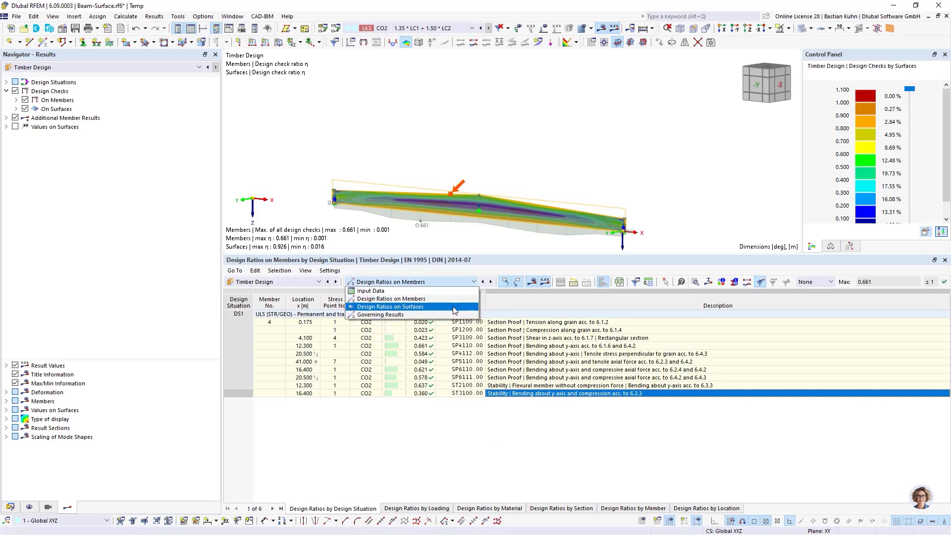
{"action": "left_click", "coordinate": [455, 304]}
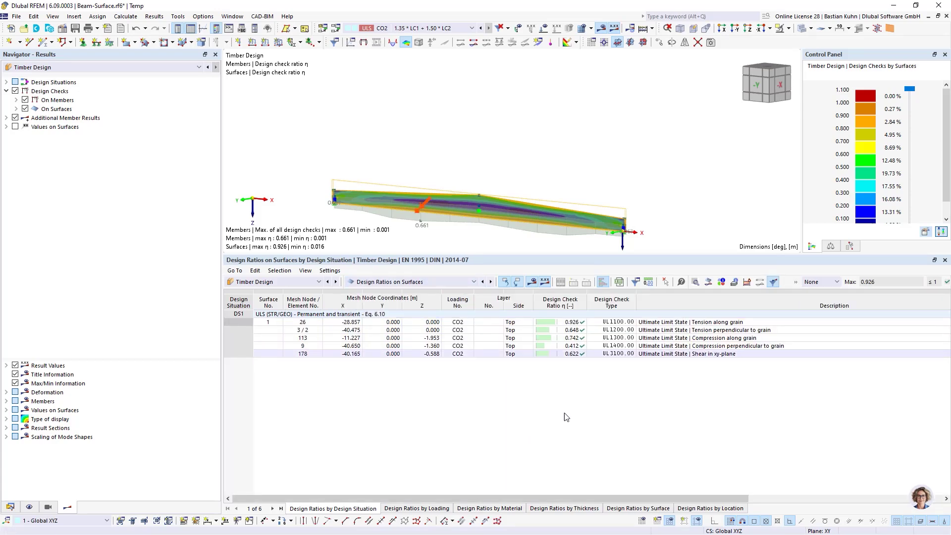
{"action": "left_click", "coordinate": [667, 323]}
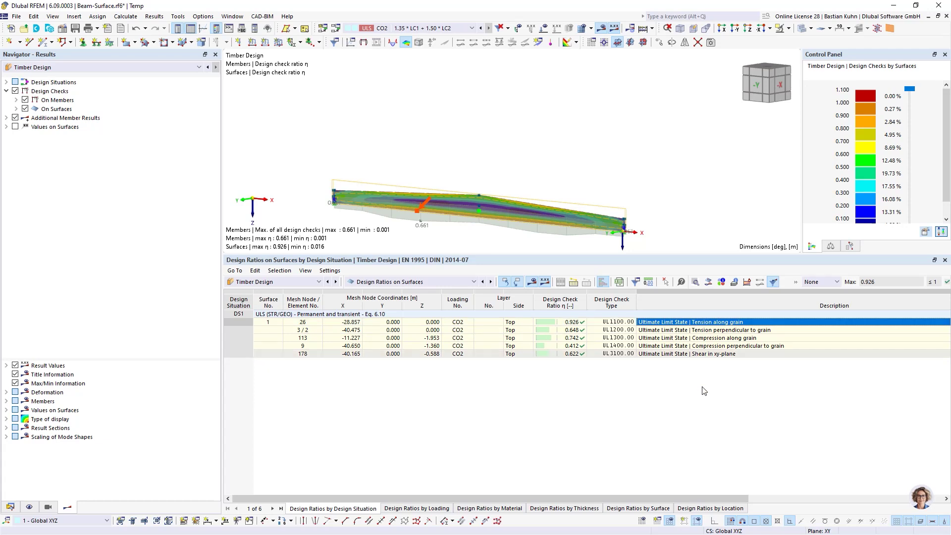
{"action": "scroll", "coordinate": [702, 389], "scroll_direction": "right", "scroll_amount": 3}
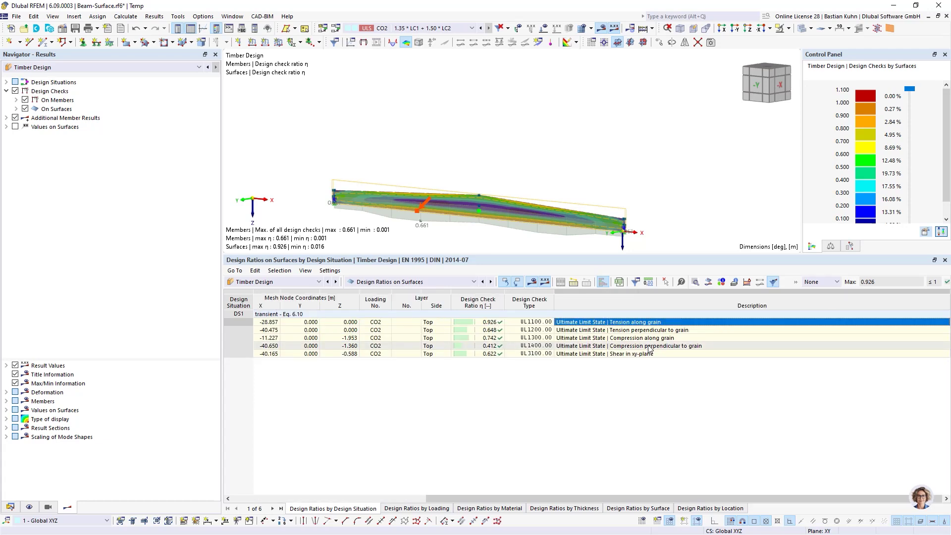
Show the normal stress along grain through the surface thickness for the tension-along-grain check and dock the result diagram above the navigator.
{"action": "left_click", "coordinate": [709, 282]}
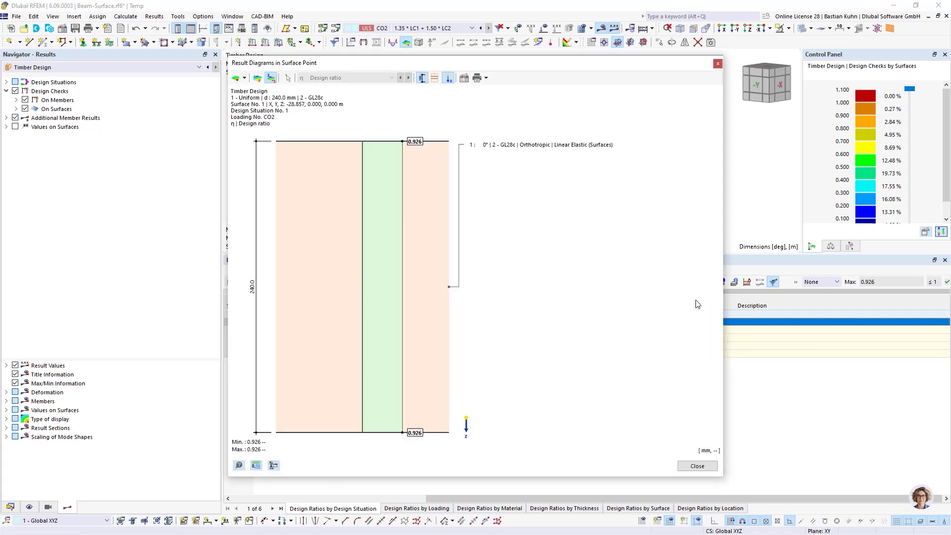
{"action": "left_click", "coordinate": [245, 80]}
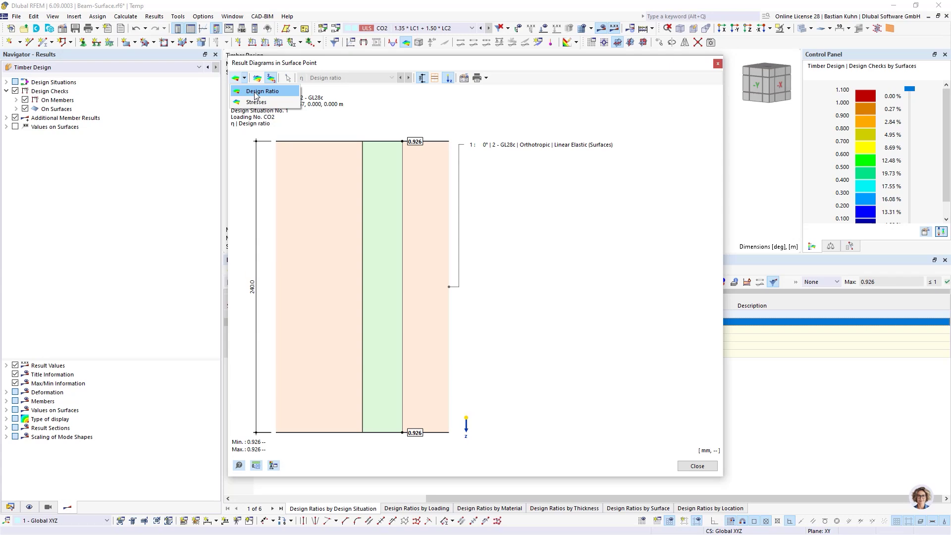
{"action": "left_click", "coordinate": [256, 101]}
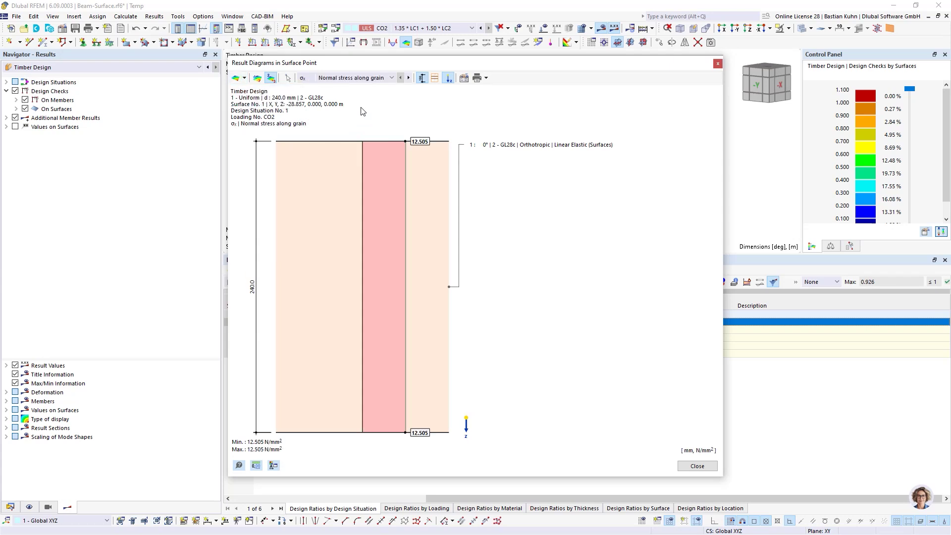
{"action": "left_click_drag", "start_coordinate": [404, 63], "coordinate": [125, 84]}
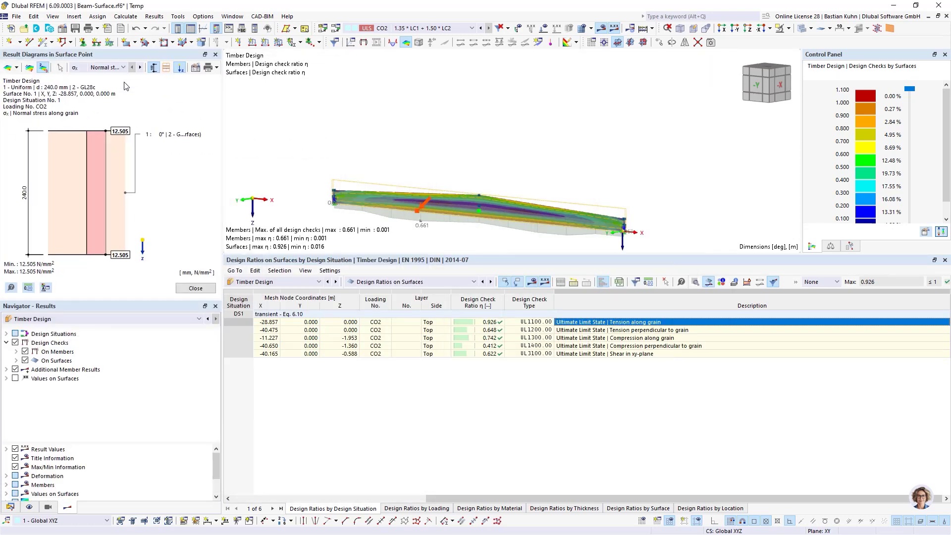
Examine the normal stress along grain at a mesh node near the ridge and at one on the lower edge beneath it.
{"action": "left_click", "coordinate": [60, 67]}
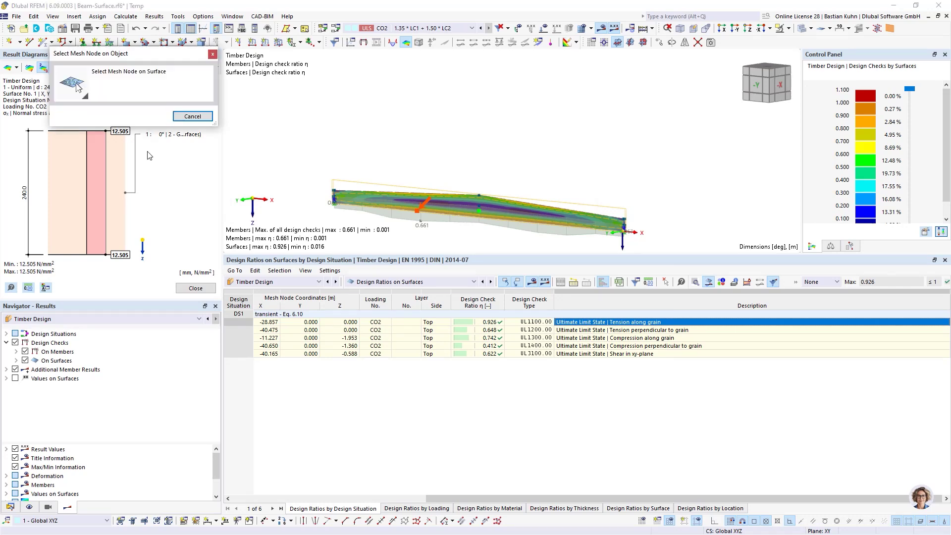
{"action": "left_click", "coordinate": [475, 196]}
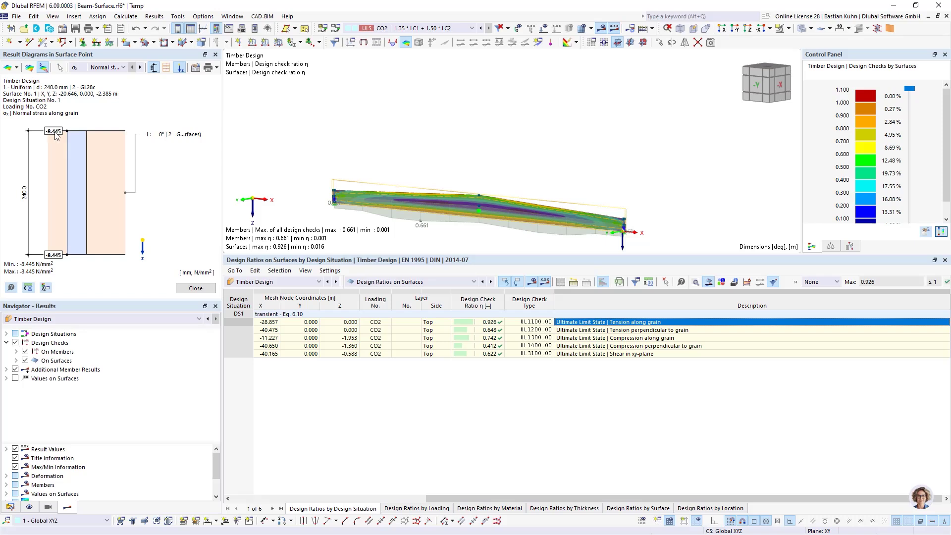
{"action": "left_click", "coordinate": [60, 67]}
{"action": "left_click", "coordinate": [476, 221]}
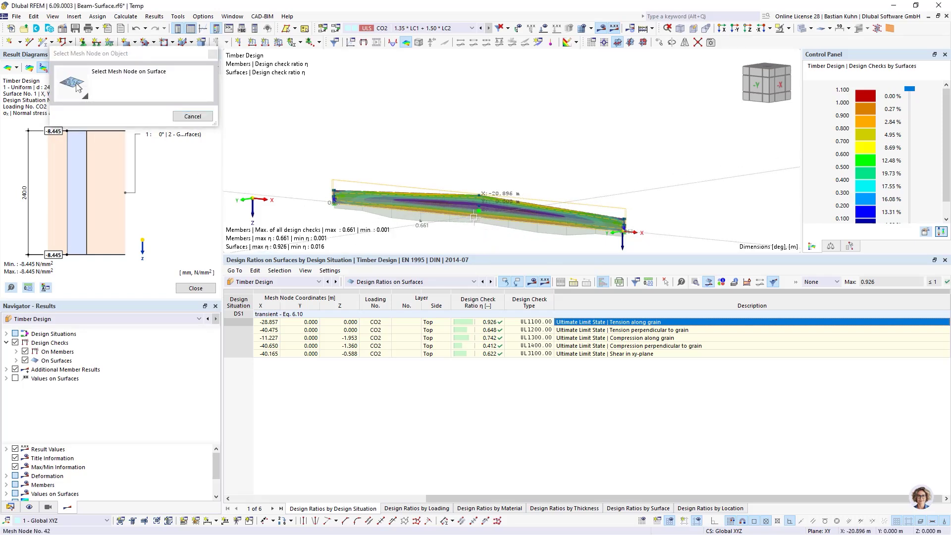
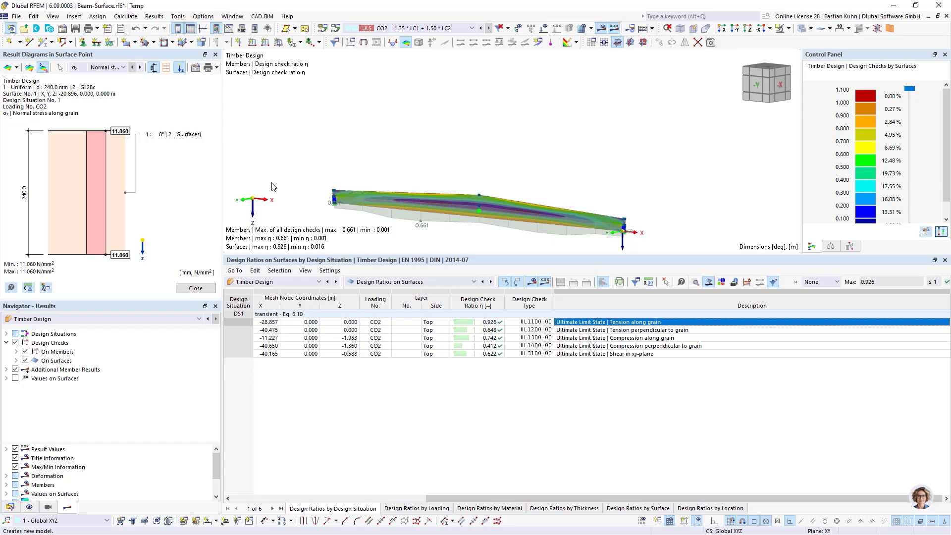
Create a 3D model named 3D Hall with Timber Design, using EN 1990 | Timber for combinations and EN 1995 with annex DIN | 2014-07.
{"action": "key", "text": "ctrl+n"}
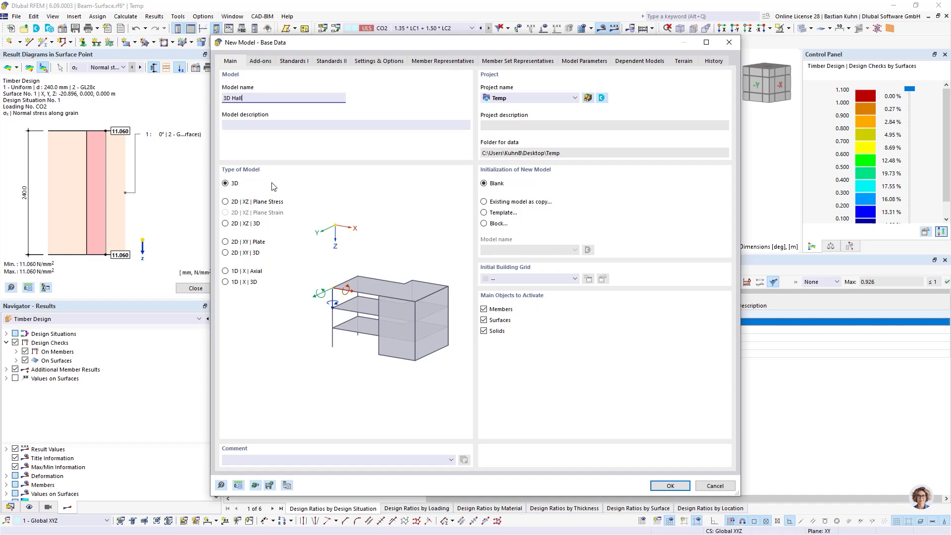
{"action": "left_click", "coordinate": [261, 62]}
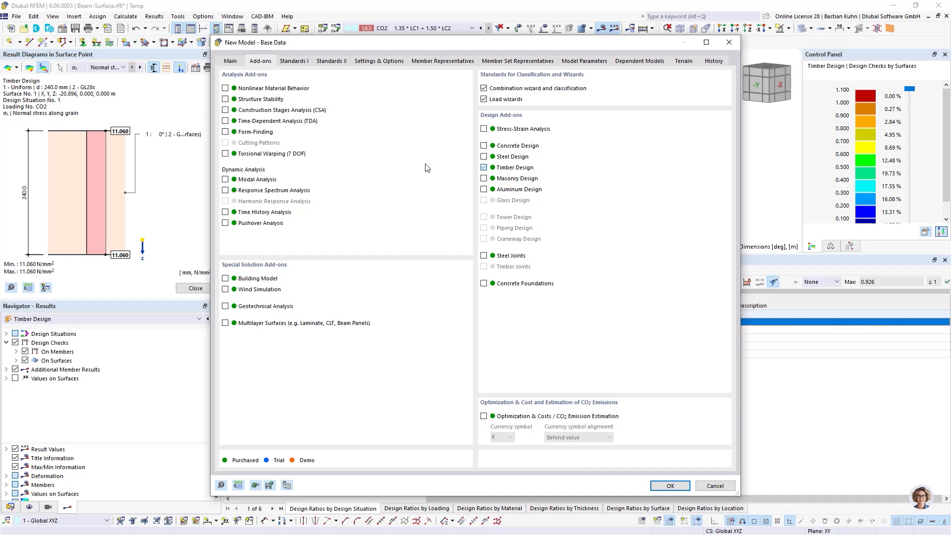
{"action": "left_click", "coordinate": [293, 61]}
{"action": "left_click", "coordinate": [301, 98]}
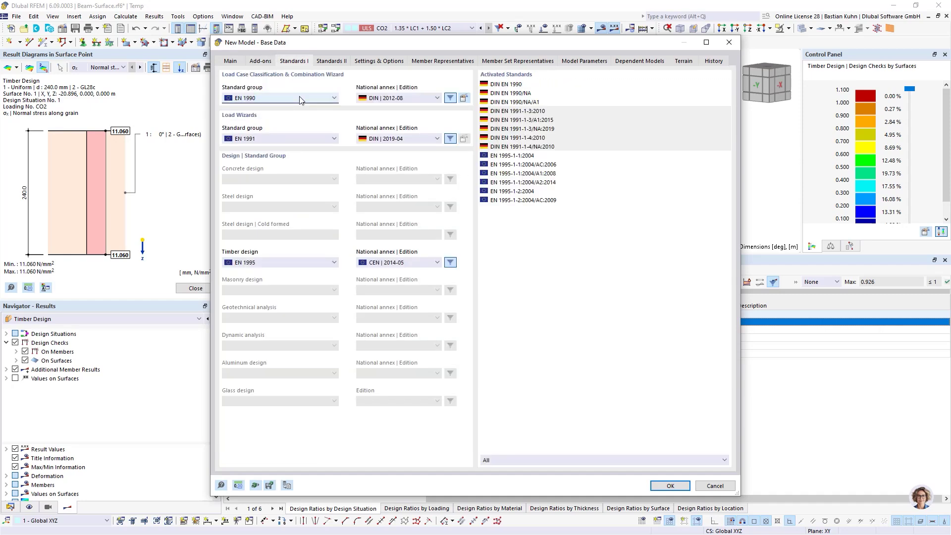
{"action": "left_click", "coordinate": [325, 263]}
{"action": "left_click", "coordinate": [396, 263]}
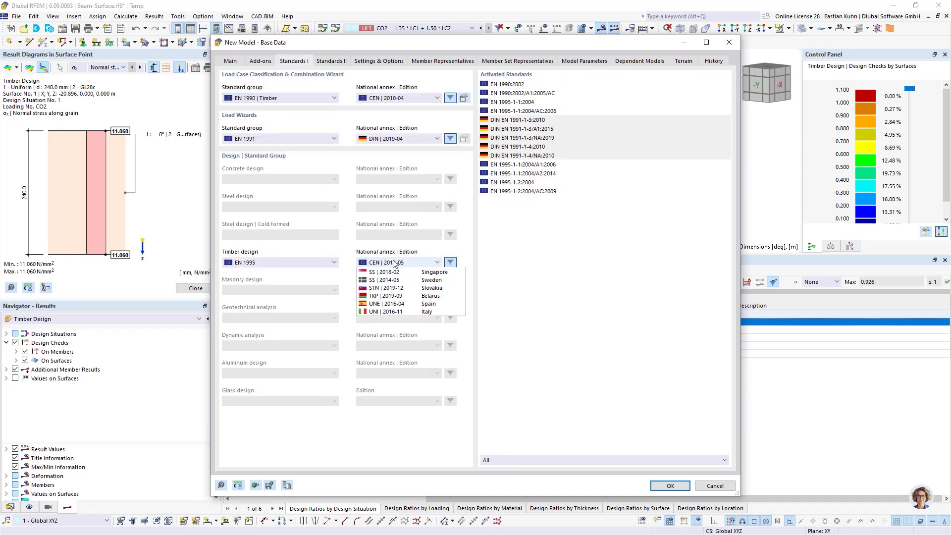
{"action": "left_click", "coordinate": [395, 318]}
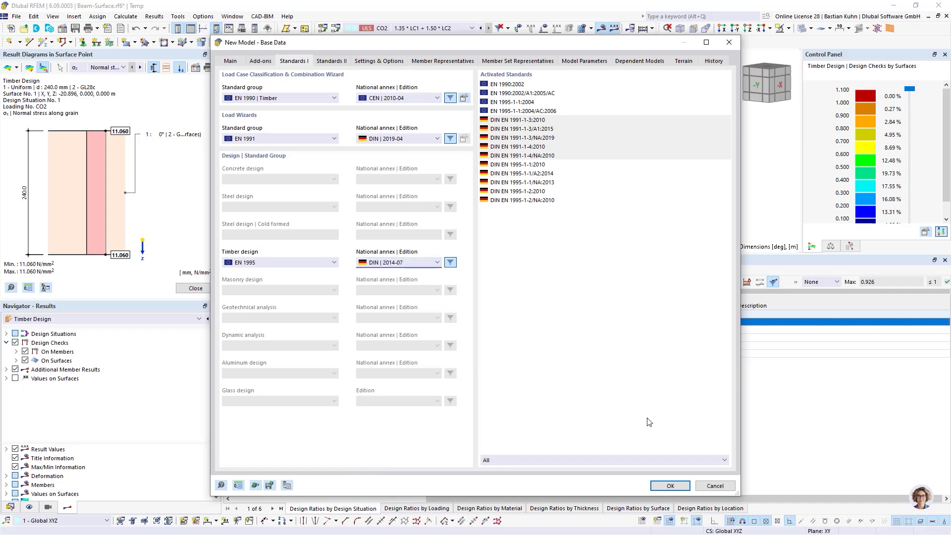
{"action": "left_click", "coordinate": [668, 485]}
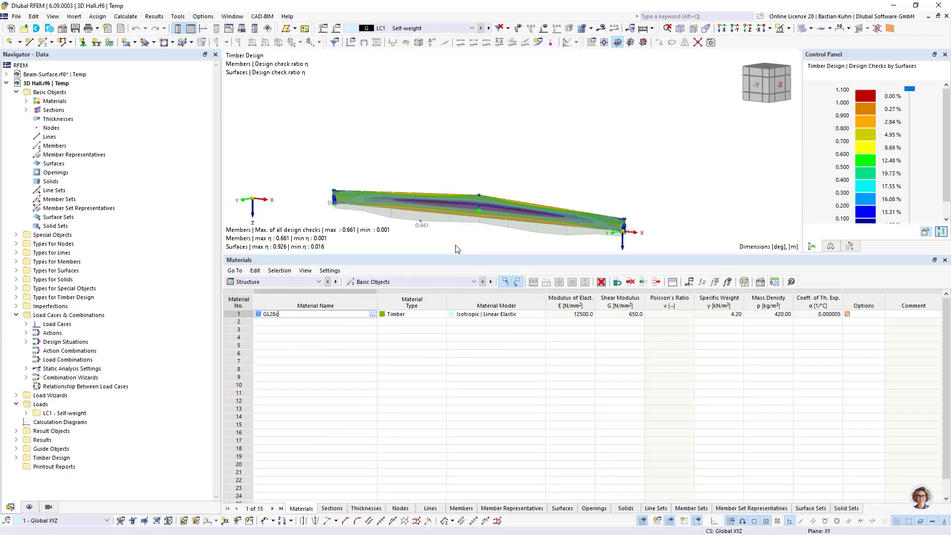
Switch to the image viewer, examine the timber hall construction photo 21.jpg enlarged, and close it.
{"action": "scroll", "coordinate": [584, 173], "scroll_direction": "down", "scroll_amount": 3}
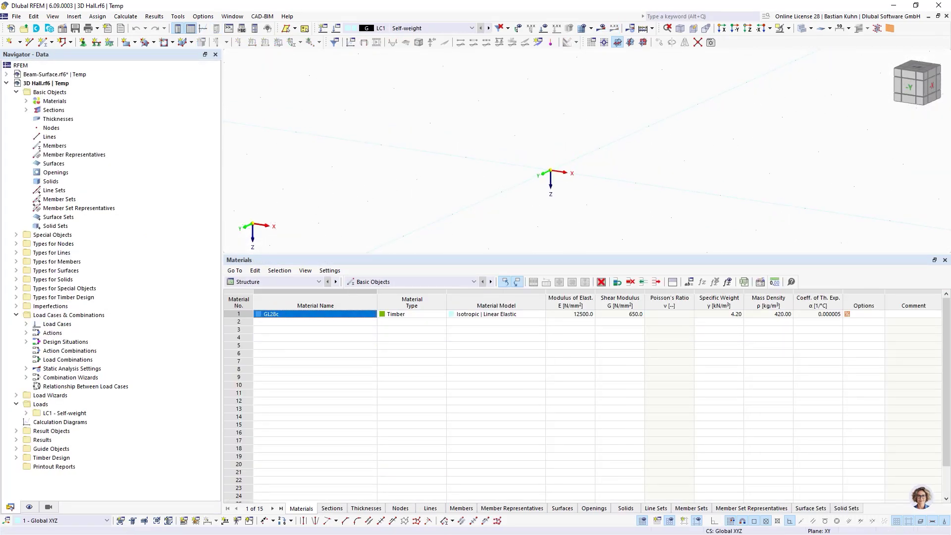
{"action": "key", "text": "alt+Tab"}
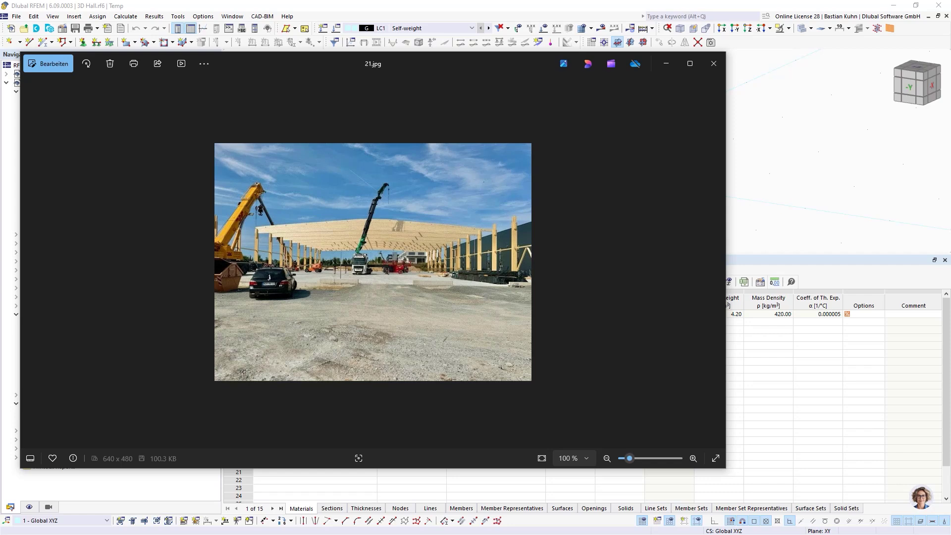
{"action": "left_click", "coordinate": [690, 63]}
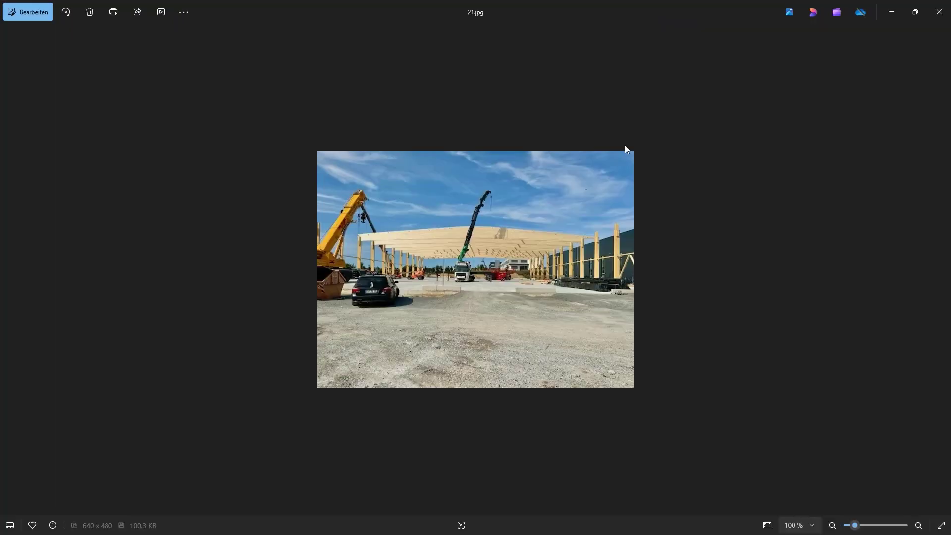
{"action": "scroll", "coordinate": [462, 246], "scroll_direction": "up", "scroll_amount": 5}
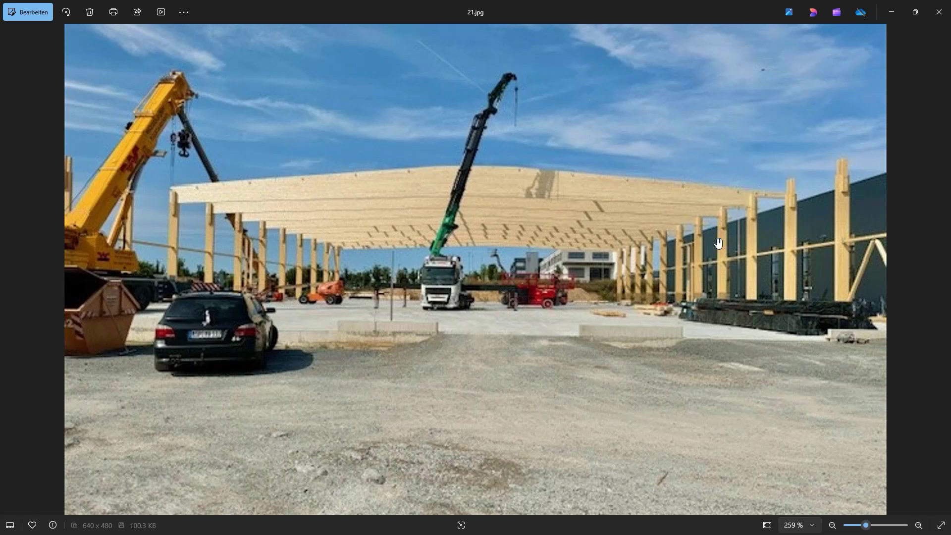
{"action": "left_click", "coordinate": [938, 12]}
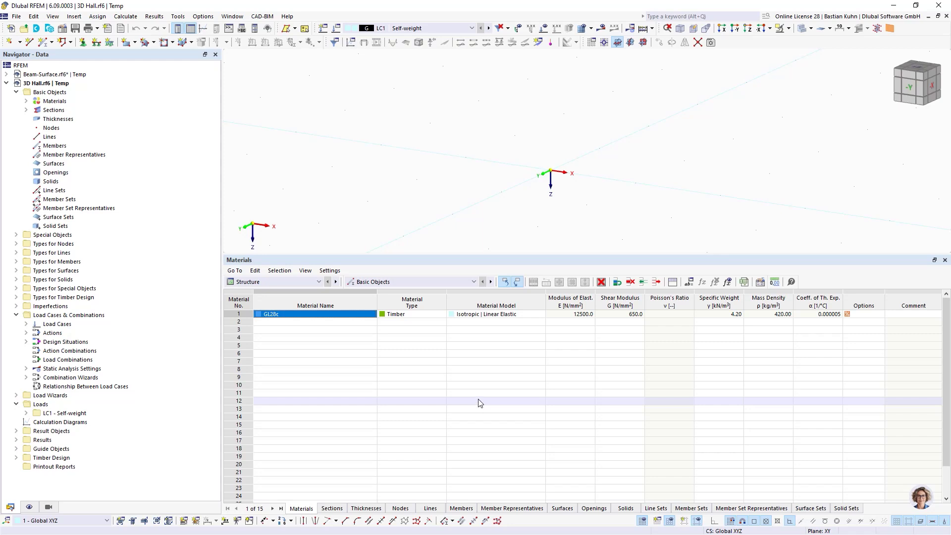
Start a new beam member and bring up its section settings.
{"action": "left_click", "coordinate": [43, 43]}
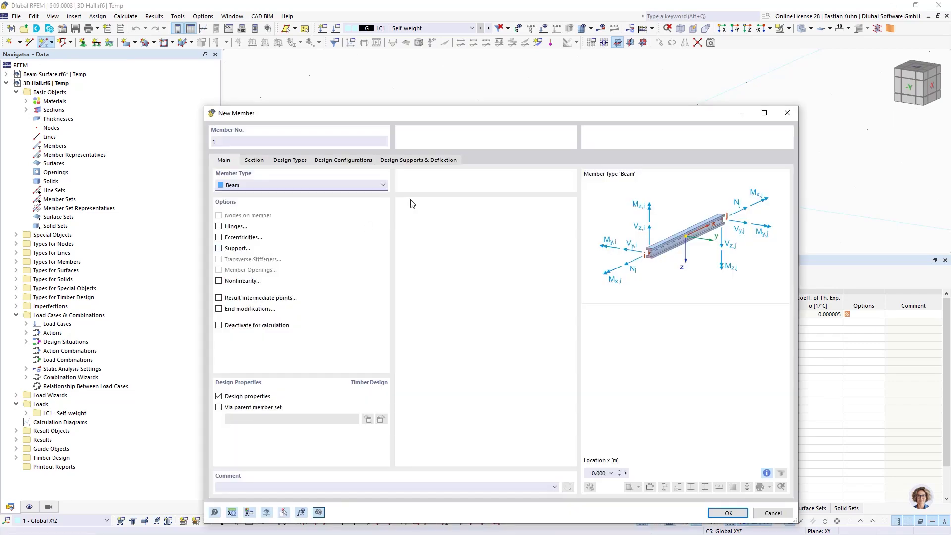
{"action": "left_click_drag", "start_coordinate": [522, 120], "coordinate": [549, 79]}
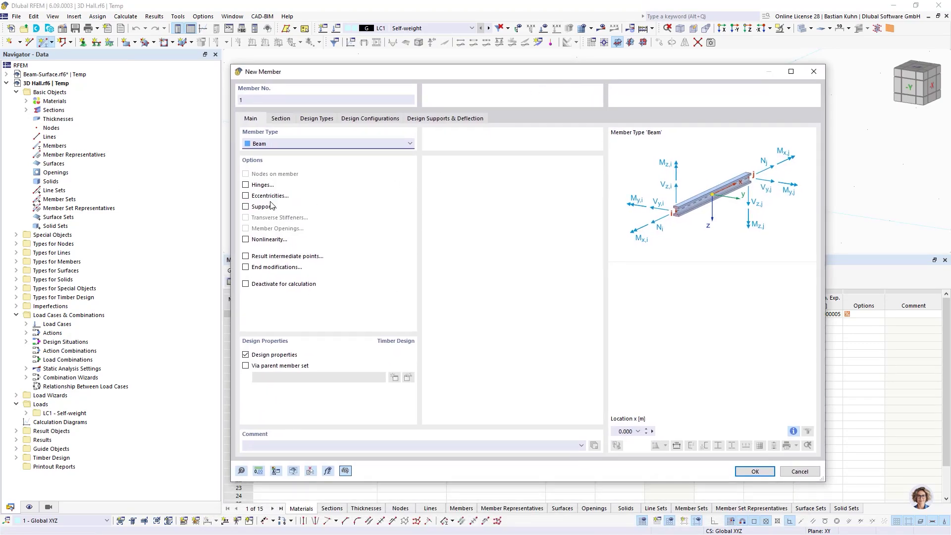
{"action": "left_click", "coordinate": [281, 119]}
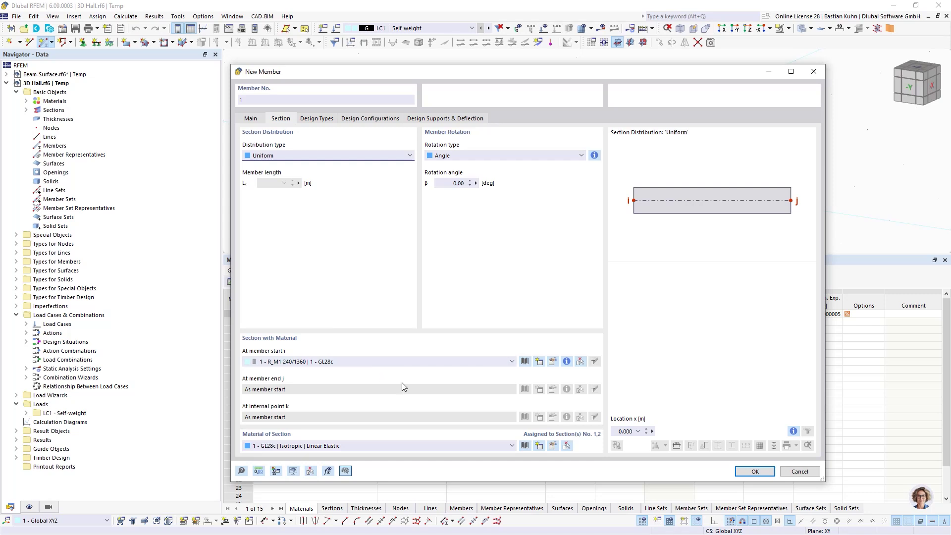
Set the section distribution to Fish beam | Linear with rounding in central area and enable cantilevers.
{"action": "left_click", "coordinate": [391, 156]}
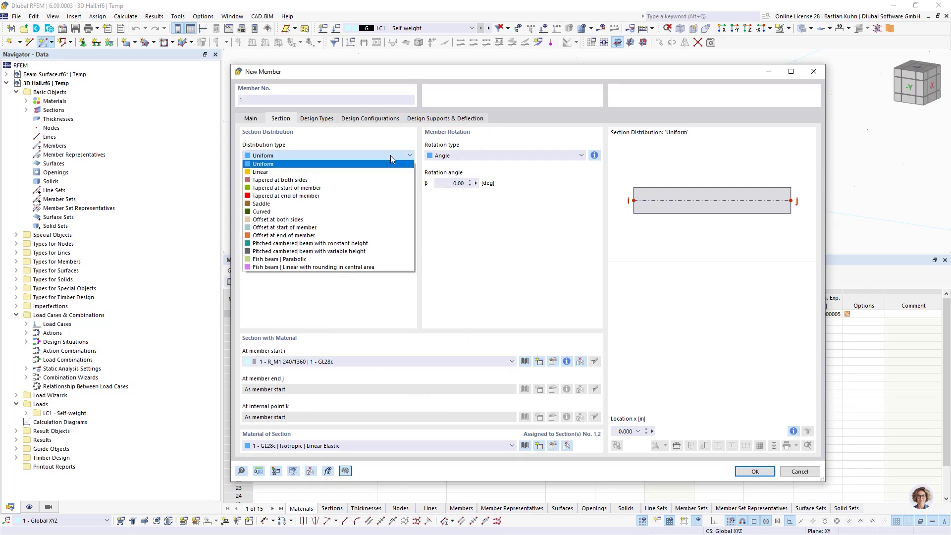
{"action": "left_click", "coordinate": [346, 267]}
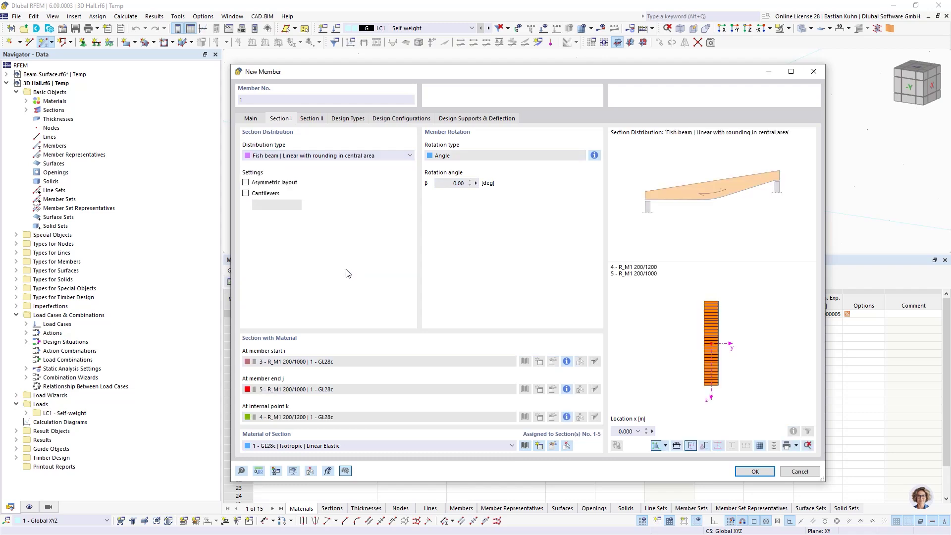
{"action": "left_click", "coordinate": [246, 193]}
Set the fish beam's span to 12 m, ridge height 1.2 m, constant-part height 0.6 m, inclination angle 8° and bottom edge inclination 10°.
{"action": "left_click", "coordinate": [312, 119]}
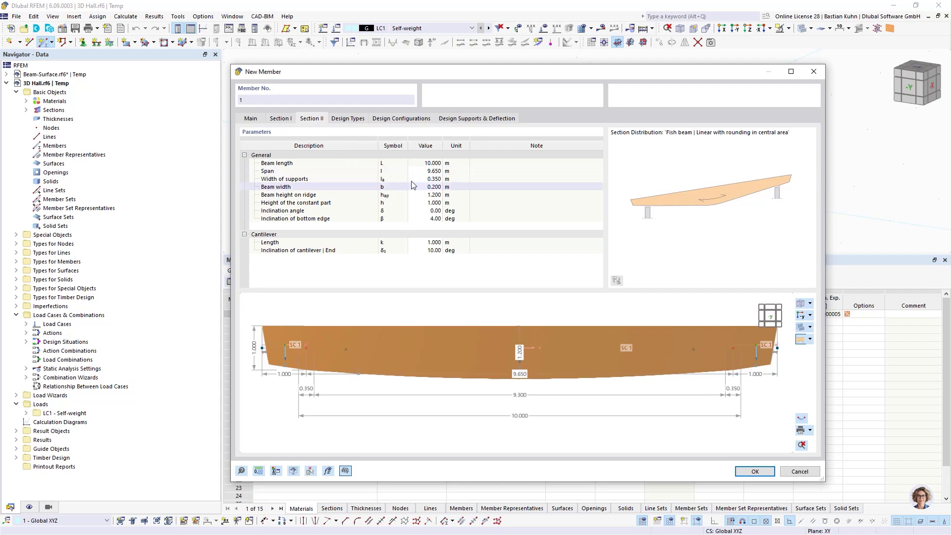
{"action": "left_click", "coordinate": [420, 172]}
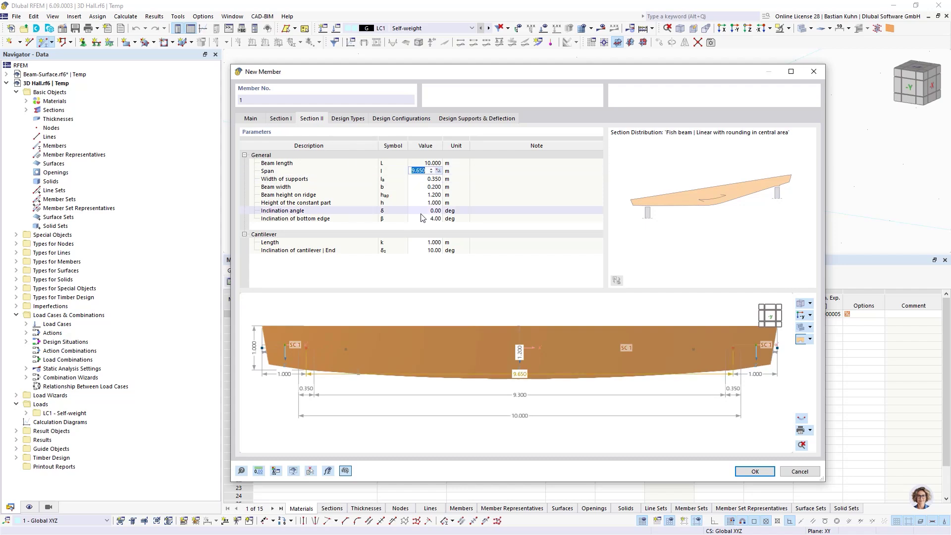
{"action": "type", "text": "12"}
{"action": "key", "text": "Tab"}
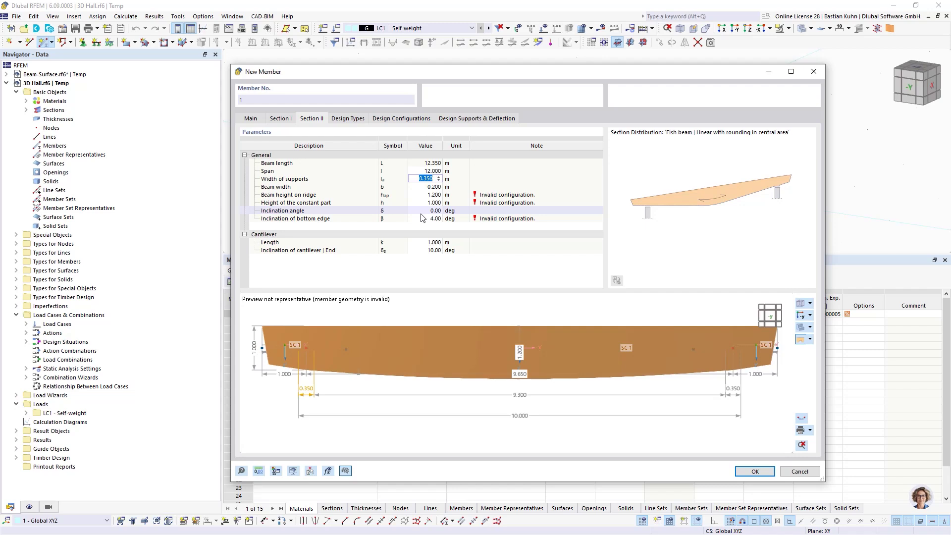
{"action": "key", "text": "Tab"}
{"action": "key", "text": "Tab"}
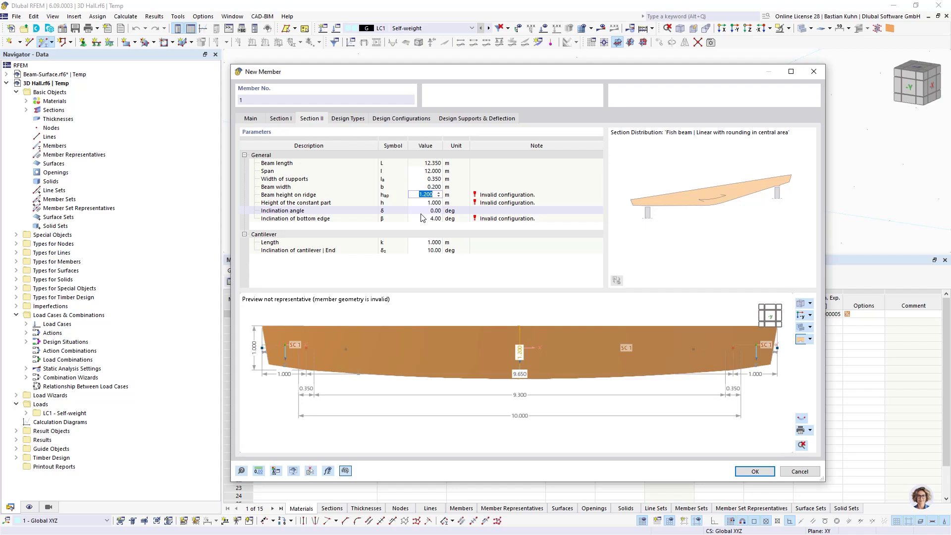
{"action": "type", "text": "1,2"}
{"action": "key", "text": "Tab"}
{"action": "type", "text": "0,6"}
{"action": "key", "text": "Tab"}
{"action": "type", "text": "8"}
{"action": "key", "text": "Tab"}
{"action": "type", "text": "10"}
{"action": "key", "text": "Tab"}
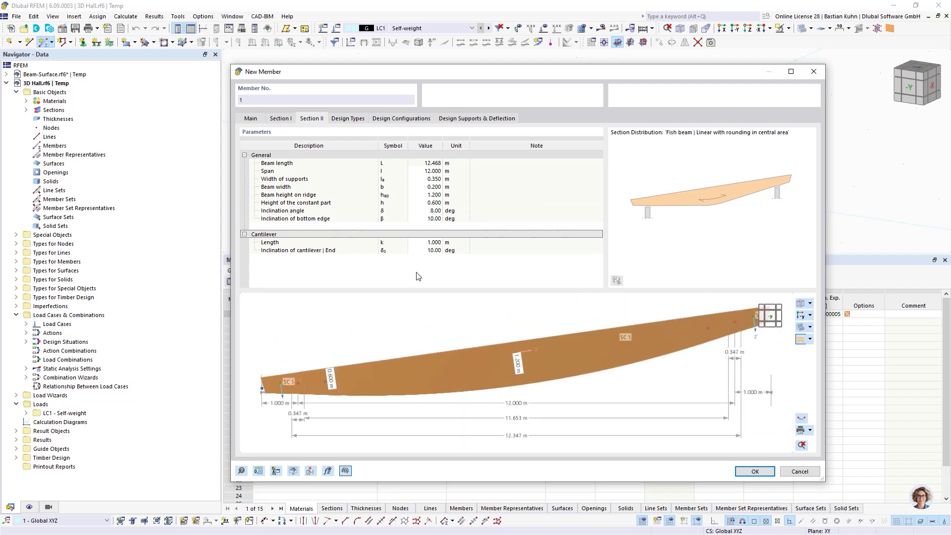
Change the section distribution to Pitched cambered beam with variable height and toggle the loose ridge wedge cap.
{"action": "left_click", "coordinate": [284, 119]}
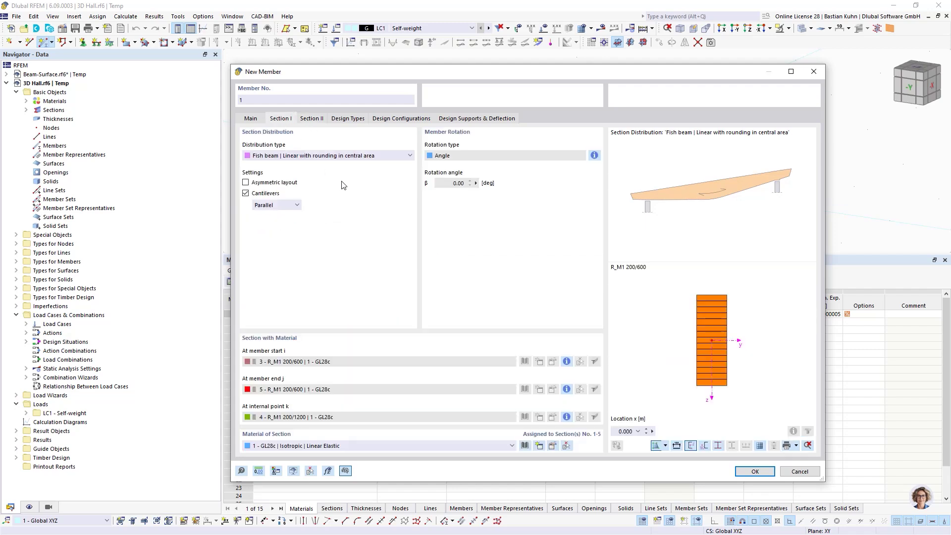
{"action": "left_click", "coordinate": [375, 156]}
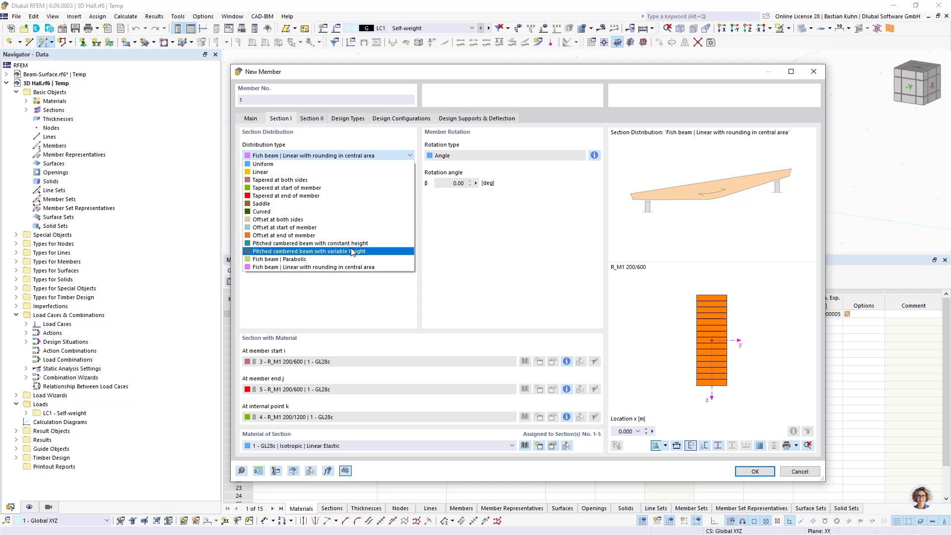
{"action": "key", "text": "Escape"}
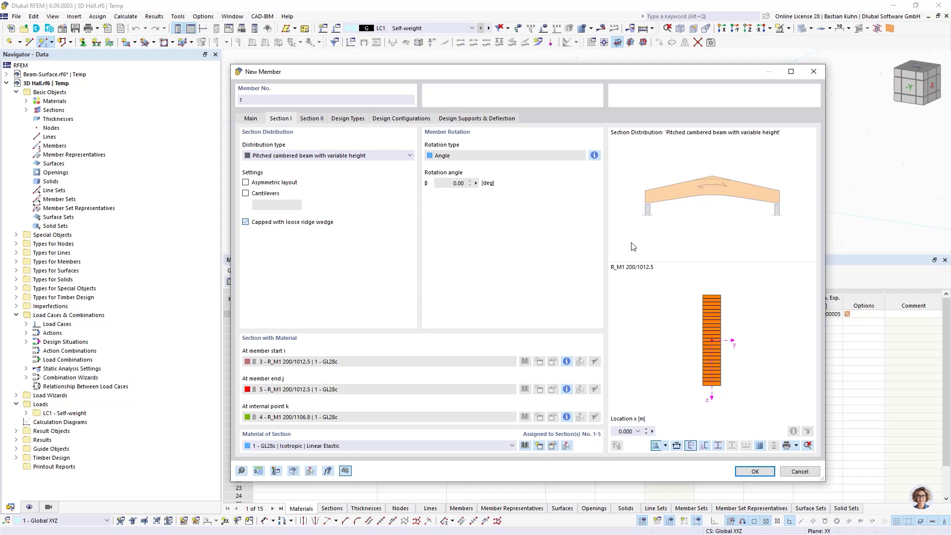
{"action": "left_click", "coordinate": [245, 221]}
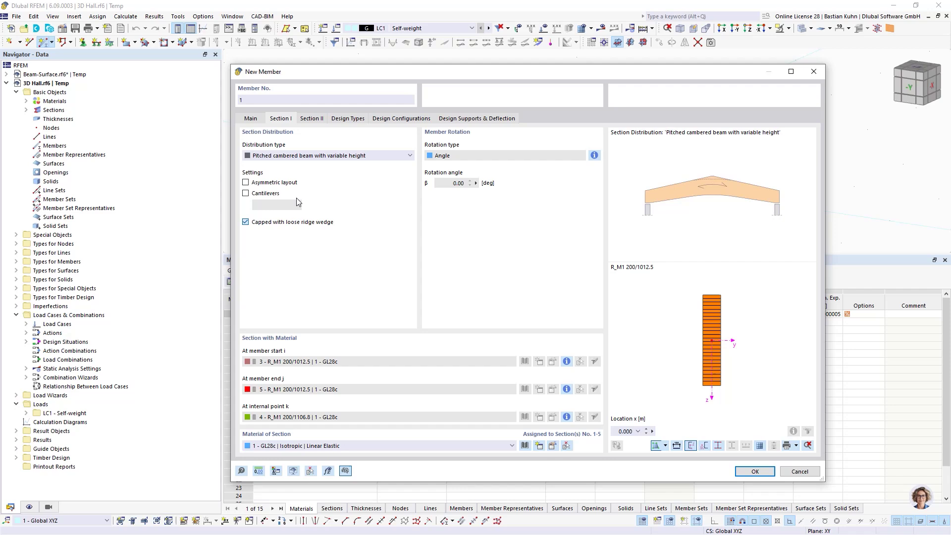
Set the pitched cambered beam's span to 20 m and its edge height to 0.9 m.
{"action": "left_click", "coordinate": [311, 119]}
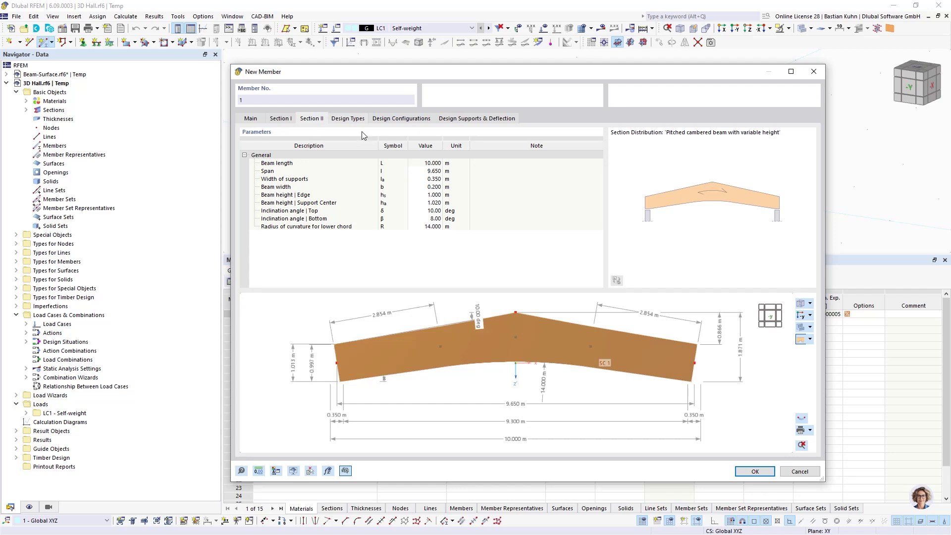
{"action": "left_click", "coordinate": [423, 171]}
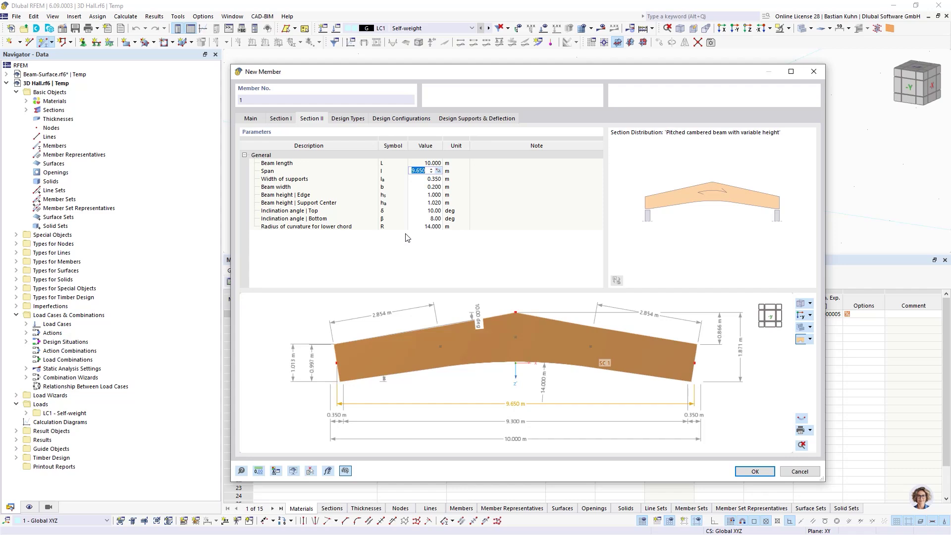
{"action": "type", "text": "20"}
{"action": "key", "text": "Tab"}
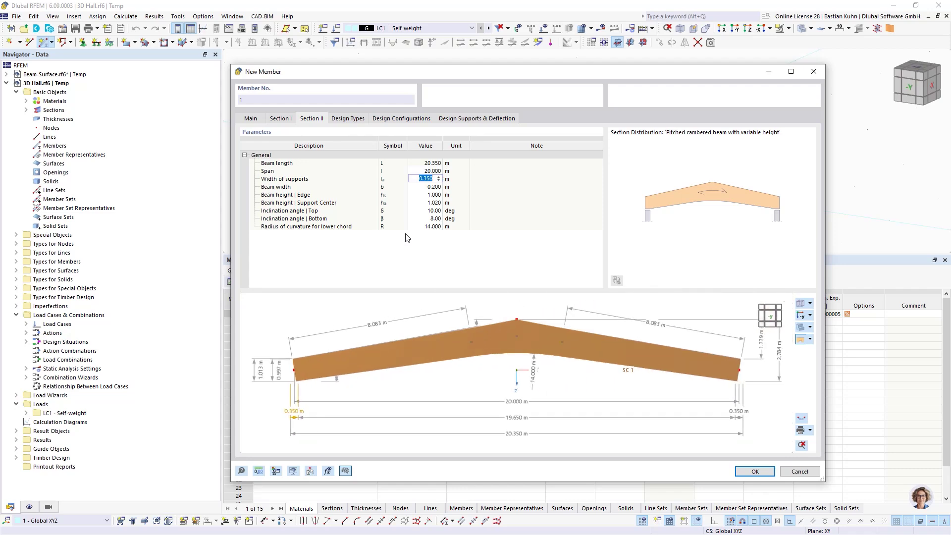
{"action": "left_click", "coordinate": [420, 195]}
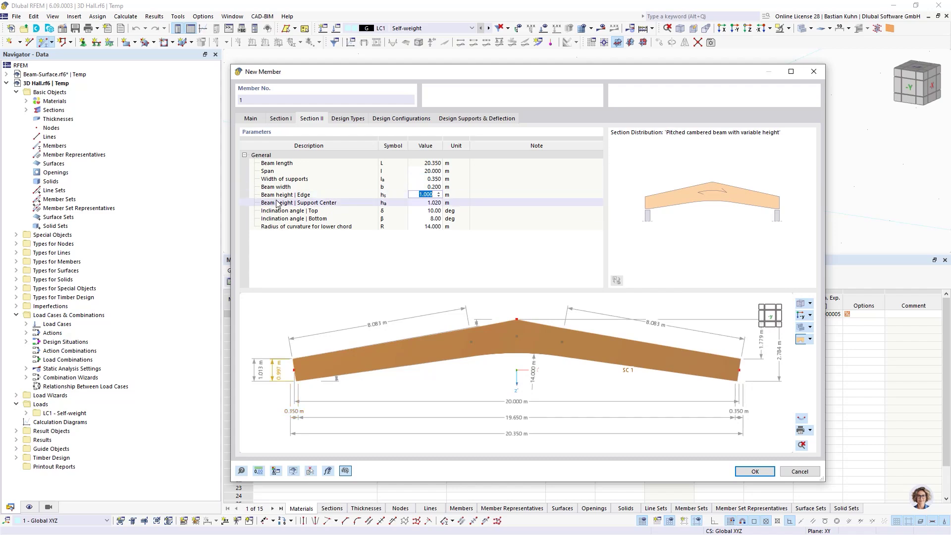
{"action": "type", "text": "0"}
{"action": "key", "text": "Tab"}
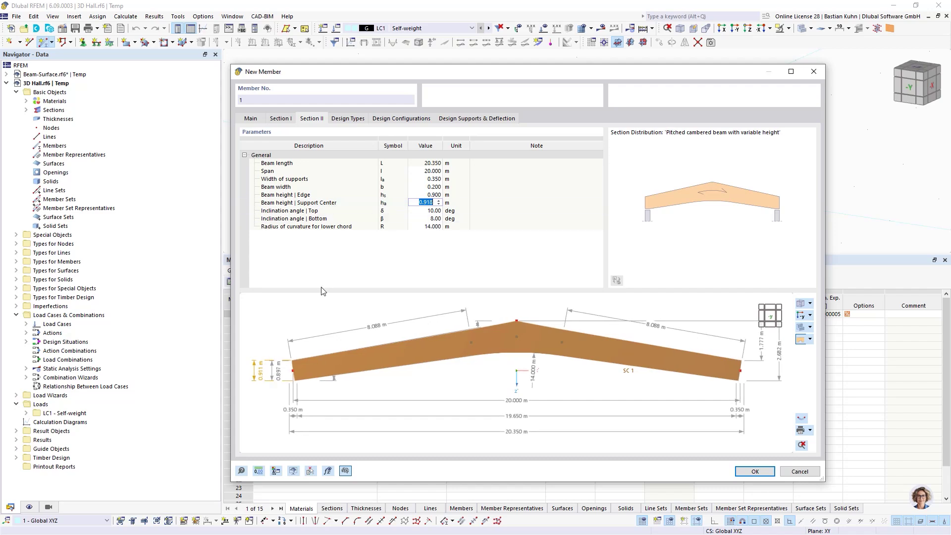
Change the section distribution to Saddle with the internal point at 50% of the member length and Bottom alignment.
{"action": "left_click", "coordinate": [280, 118]}
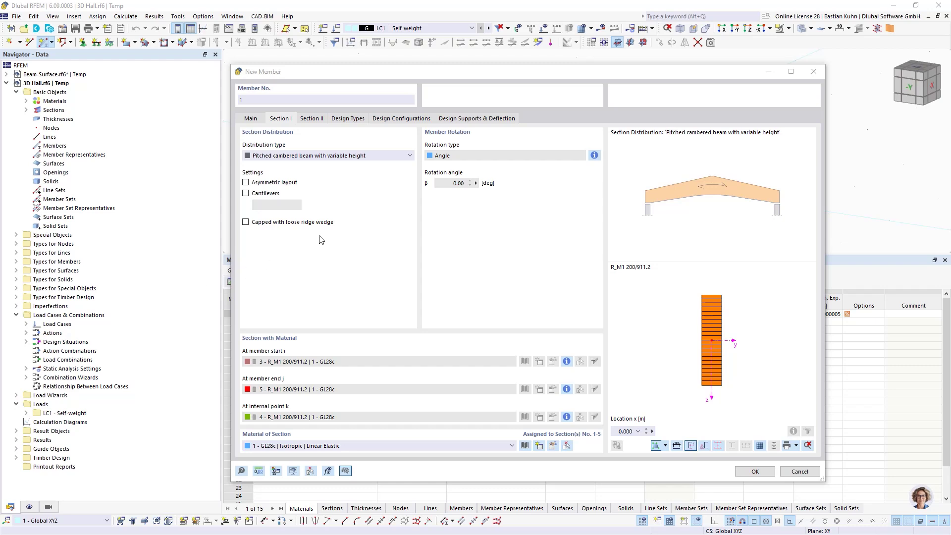
{"action": "left_click", "coordinate": [391, 158]}
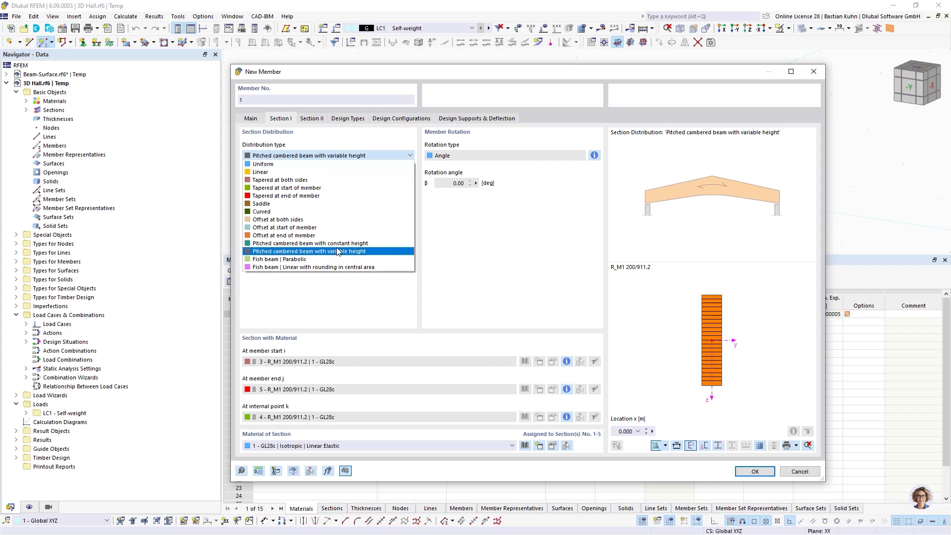
{"action": "left_click", "coordinate": [335, 204]}
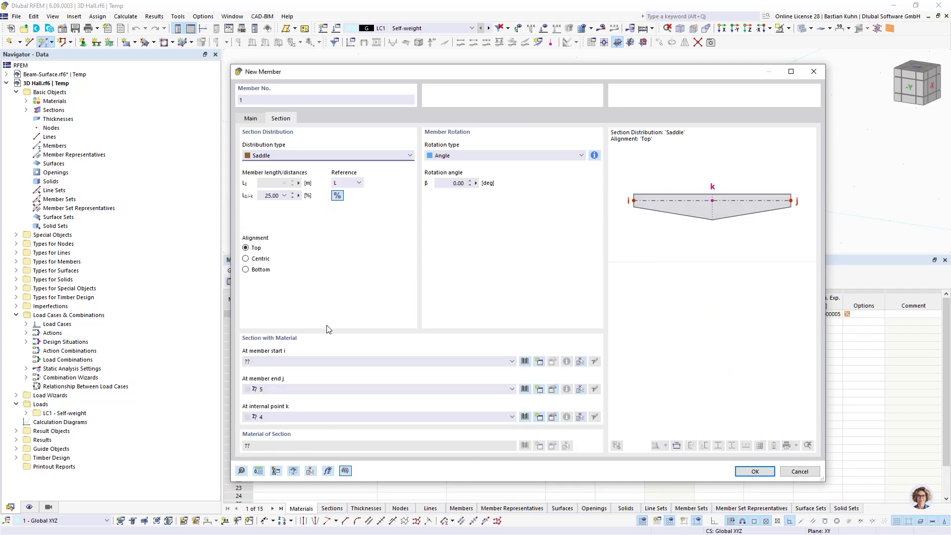
{"action": "double_click", "coordinate": [271, 195]}
{"action": "type", "text": "50"}
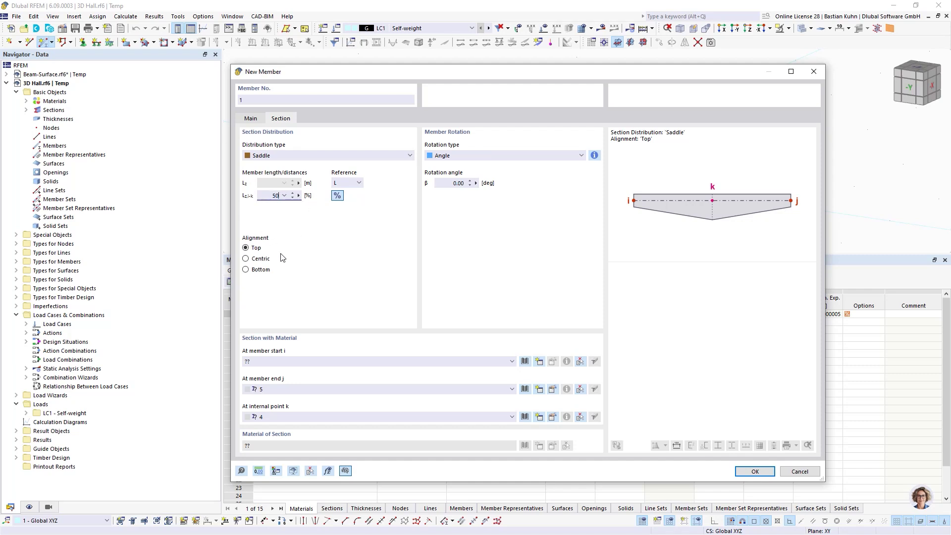
{"action": "left_click", "coordinate": [256, 270]}
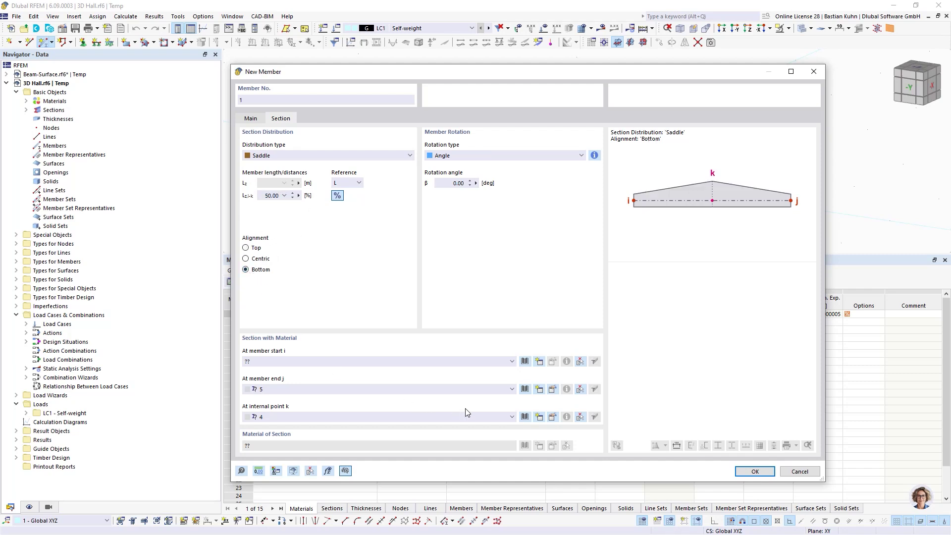
Assign section R_M1 240/1360 to the member start, As member start to the end and R_M1 240/2490 to the internal point, and confirm the member.
{"action": "left_click", "coordinate": [511, 362]}
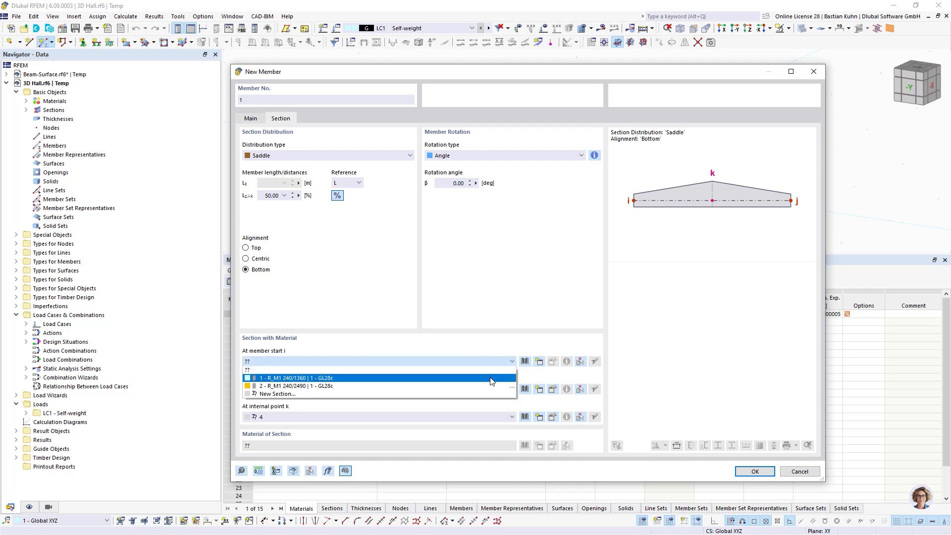
{"action": "left_click", "coordinate": [491, 379]}
{"action": "left_click", "coordinate": [489, 389]}
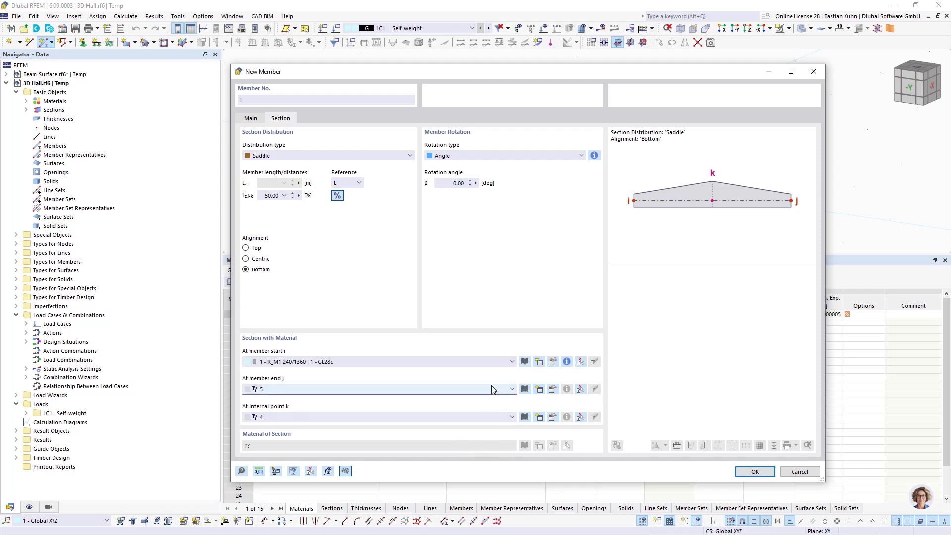
{"action": "left_click", "coordinate": [476, 404]}
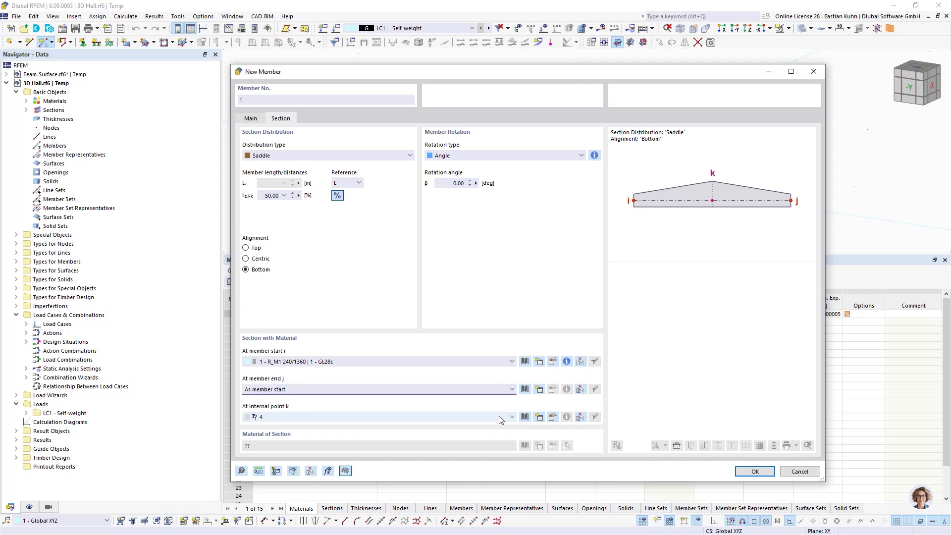
{"action": "left_click", "coordinate": [511, 417]}
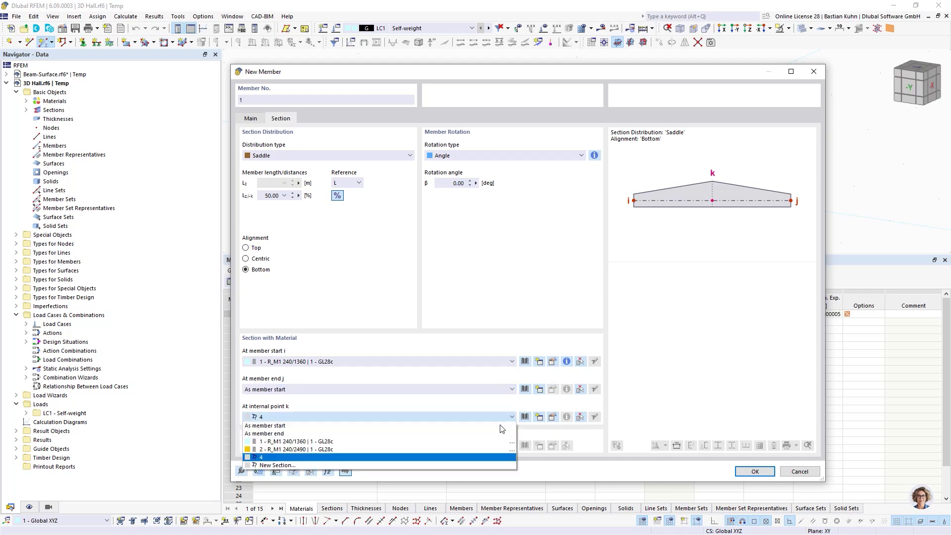
{"action": "left_click", "coordinate": [485, 449]}
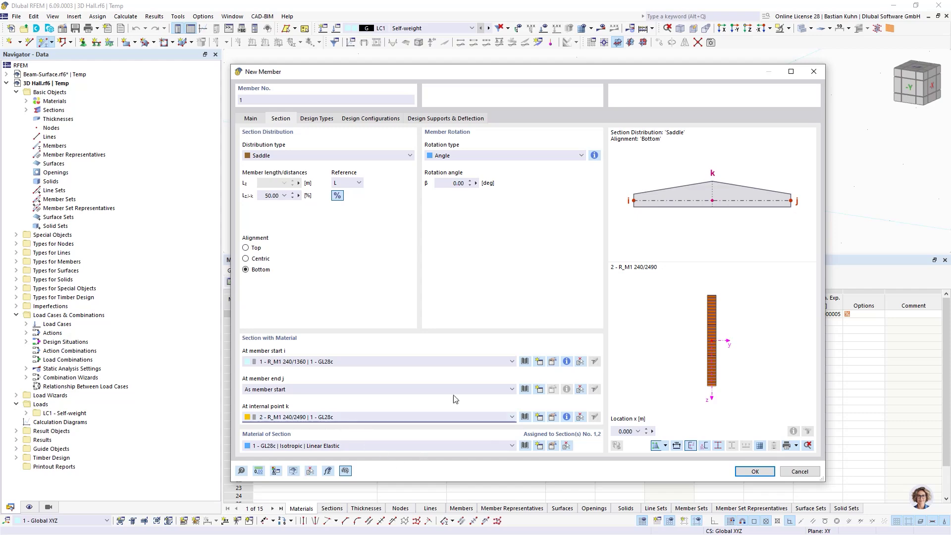
{"action": "left_click", "coordinate": [754, 470]}
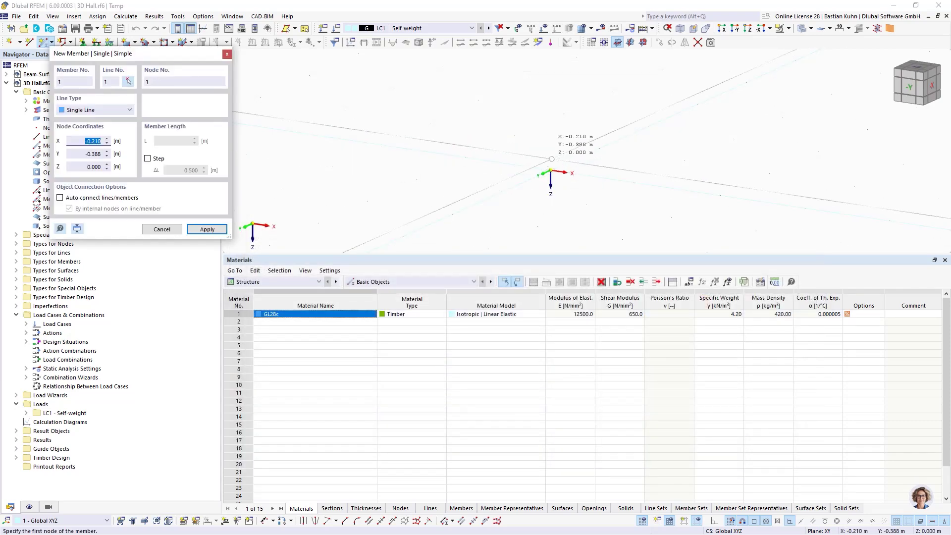
Place the saddle beam member in the XZ work plane from the origin to X 4 m.
{"action": "left_click", "coordinate": [550, 172]}
{"action": "left_click", "coordinate": [643, 42]}
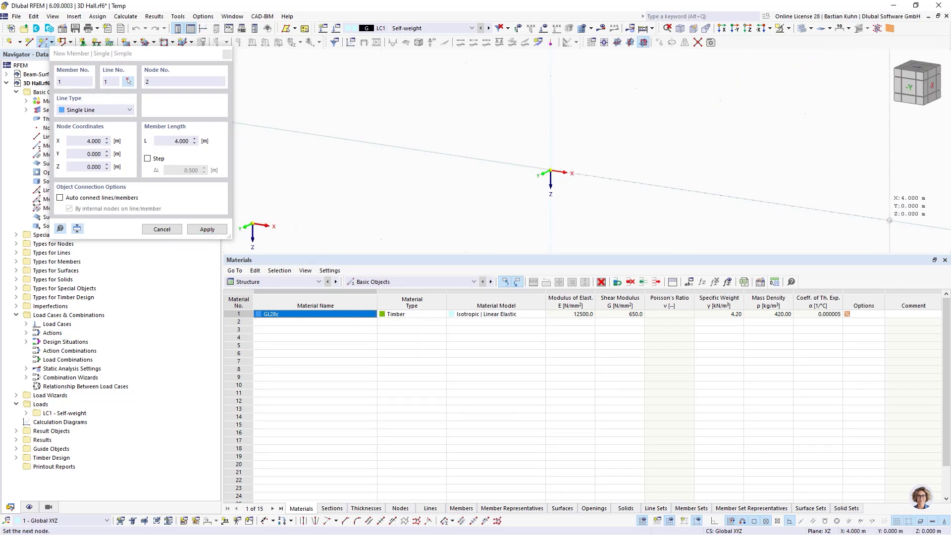
{"action": "left_click", "coordinate": [889, 220]}
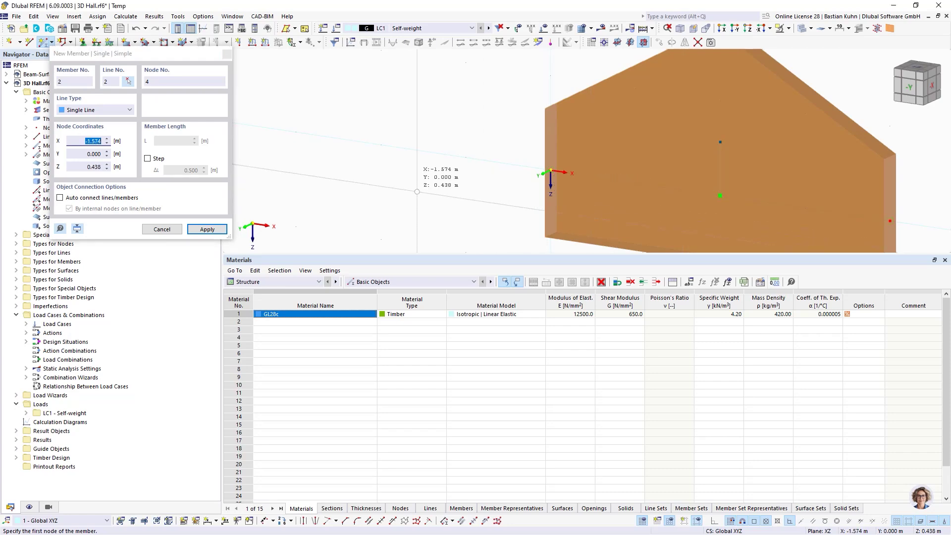
{"action": "key", "text": "Escape"}
Set the X coordinate of the beam's end node to 47 m.
{"action": "scroll", "coordinate": [416, 194], "scroll_direction": "down", "scroll_amount": 5}
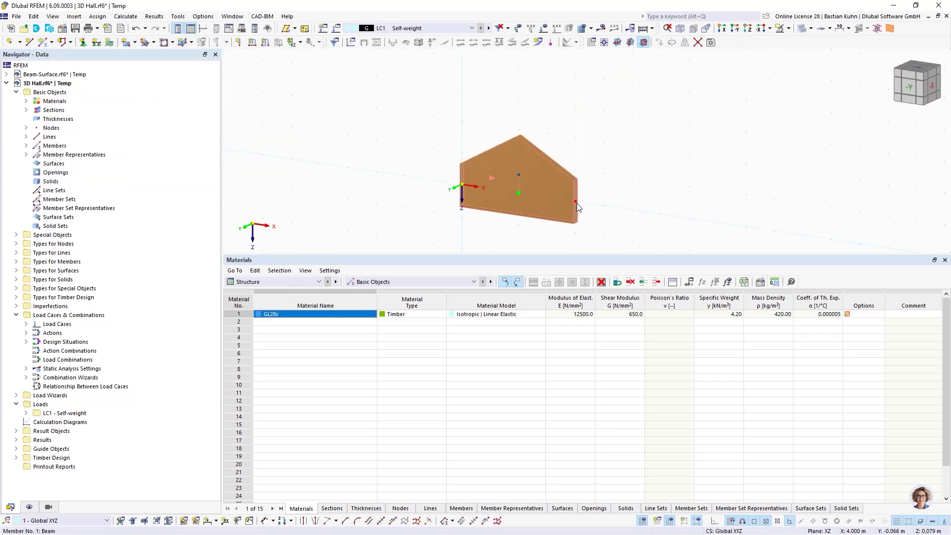
{"action": "double_click", "coordinate": [576, 201]}
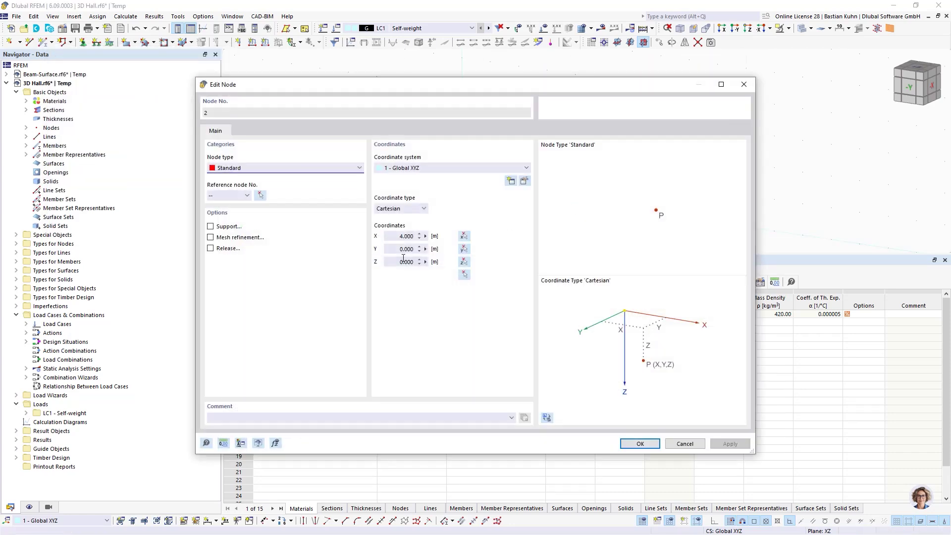
{"action": "left_click", "coordinate": [394, 237]}
{"action": "type", "text": "47"}
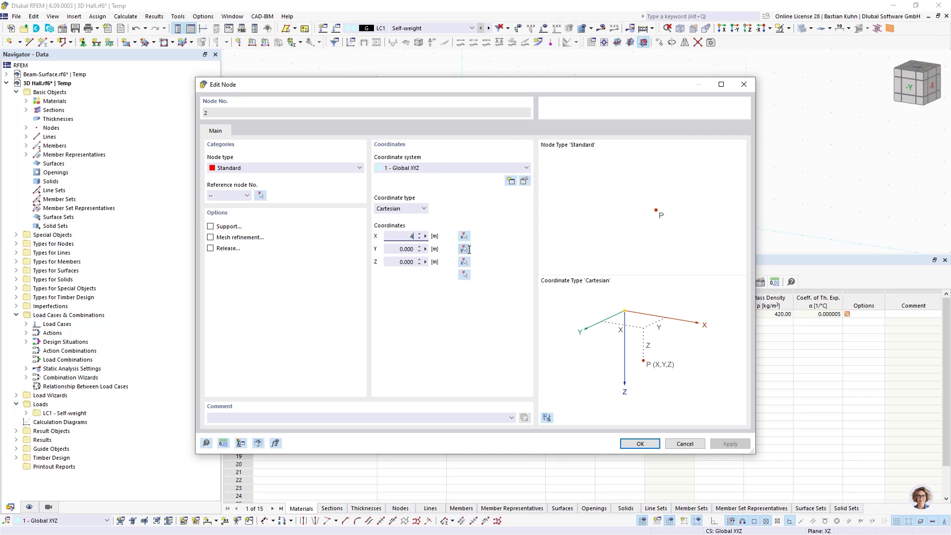
{"action": "left_click", "coordinate": [391, 249]}
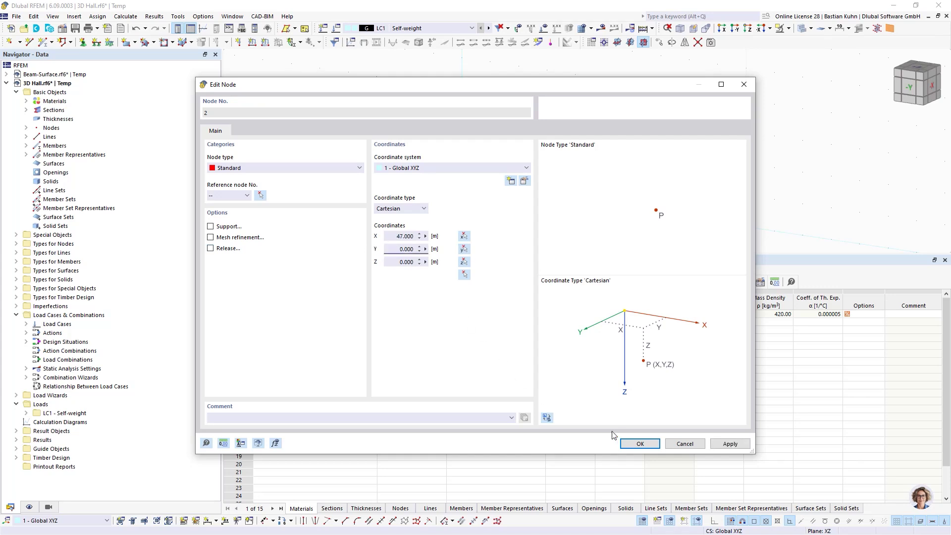
{"action": "left_click", "coordinate": [631, 443]}
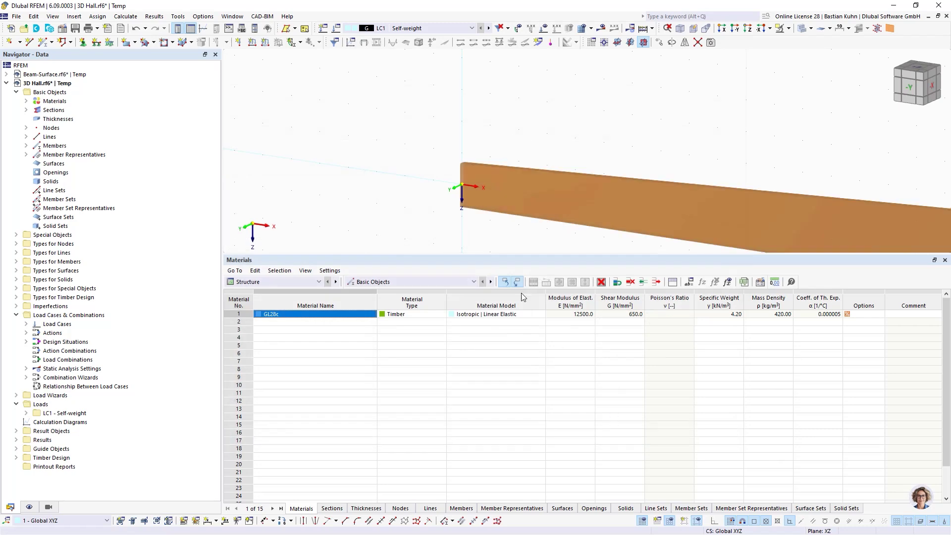
Hide the member representatives in the model display.
{"action": "scroll", "coordinate": [489, 171], "scroll_direction": "down", "scroll_amount": 3}
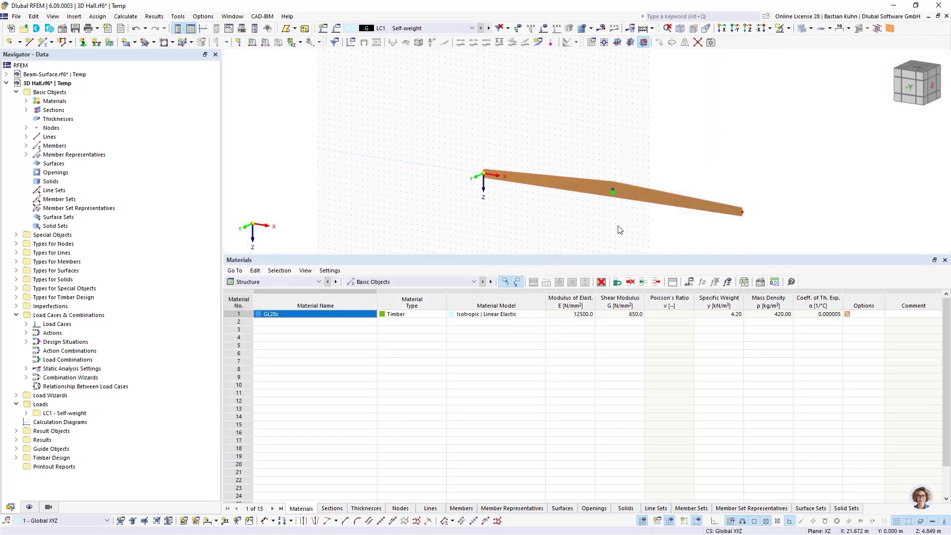
{"action": "middle_click_drag", "start_coordinate": [596, 224], "coordinate": [495, 202]}
{"action": "left_click", "coordinate": [29, 507]}
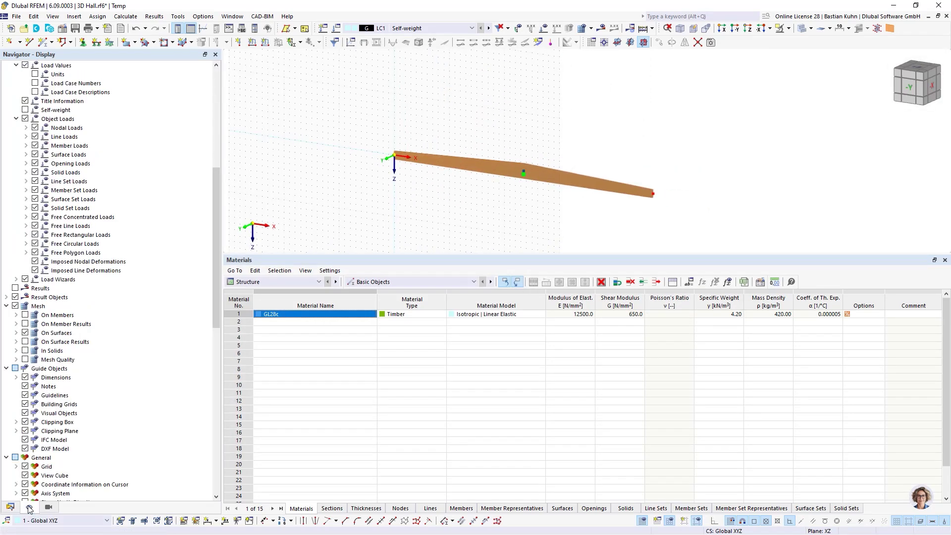
{"action": "scroll", "coordinate": [30, 307], "scroll_direction": "up", "scroll_amount": 5}
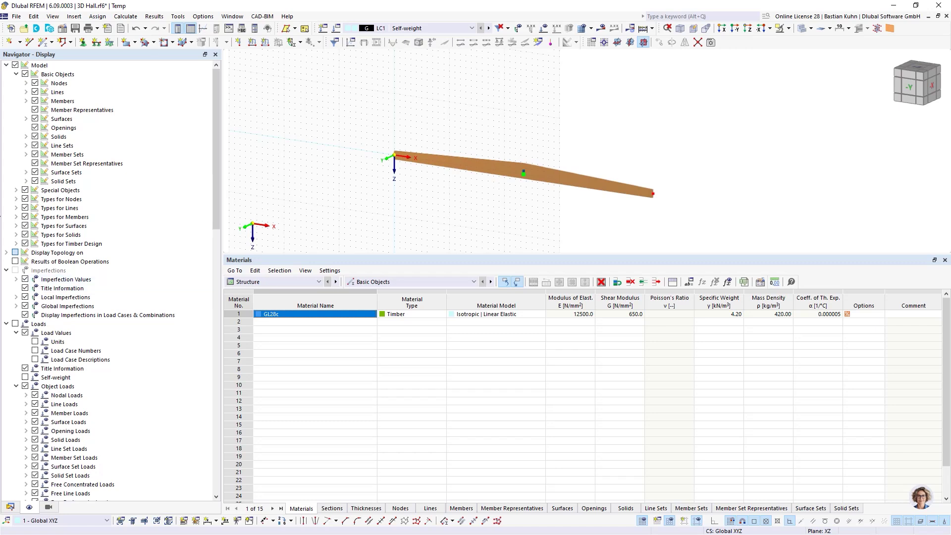
{"action": "left_click", "coordinate": [35, 110]}
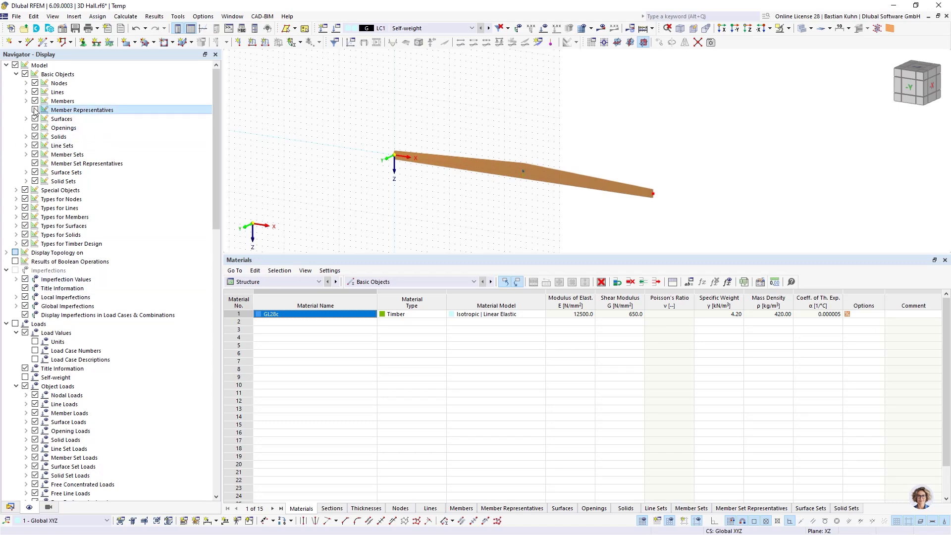
Restrain rotation φX in the Hinged nodal support and assign it to the beam's start node at the origin.
{"action": "left_click", "coordinate": [83, 42]}
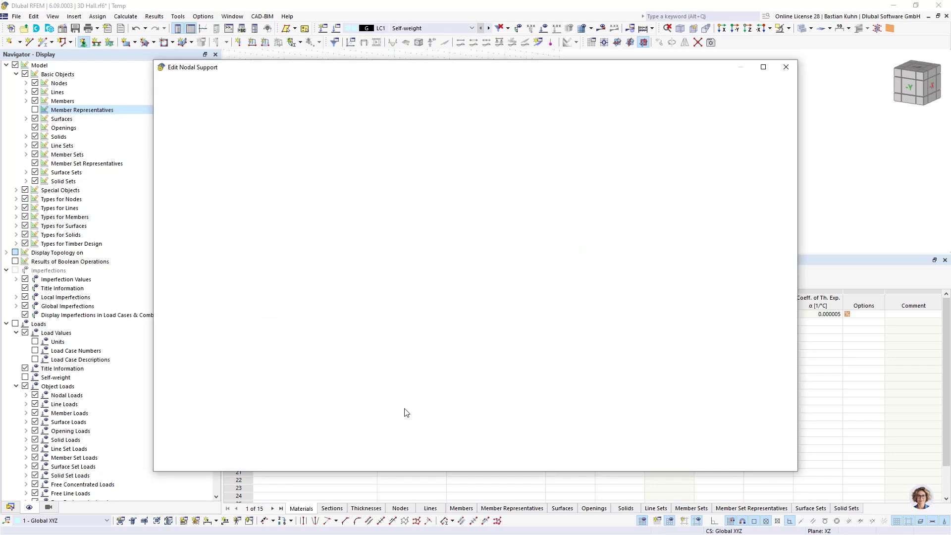
{"action": "left_click", "coordinate": [278, 232]}
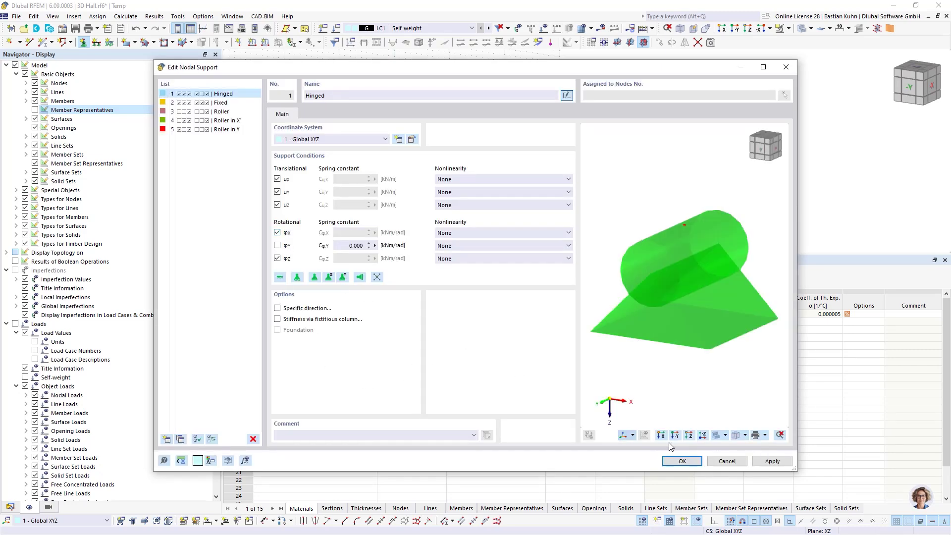
{"action": "left_click", "coordinate": [674, 462]}
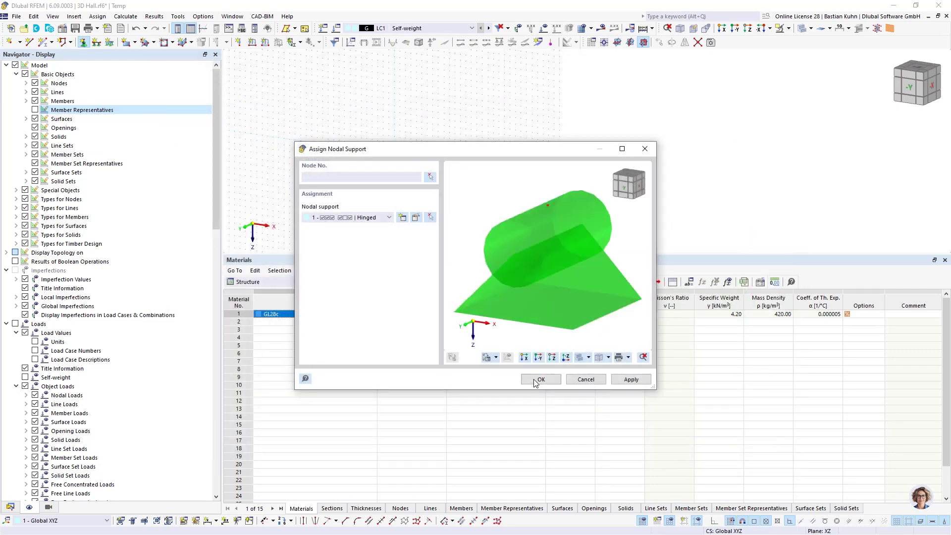
{"action": "left_click", "coordinate": [541, 379]}
{"action": "left_click_drag", "start_coordinate": [354, 119], "coordinate": [437, 203]}
Create a nodal support with uX free and φX restrained, and assign it to the beam's end node.
{"action": "left_click", "coordinate": [83, 42]}
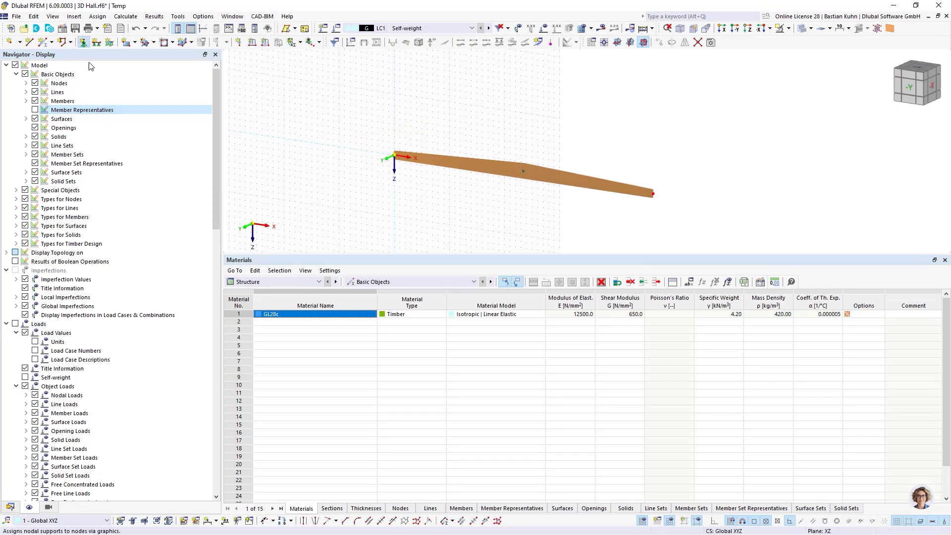
{"action": "left_click", "coordinate": [402, 216]}
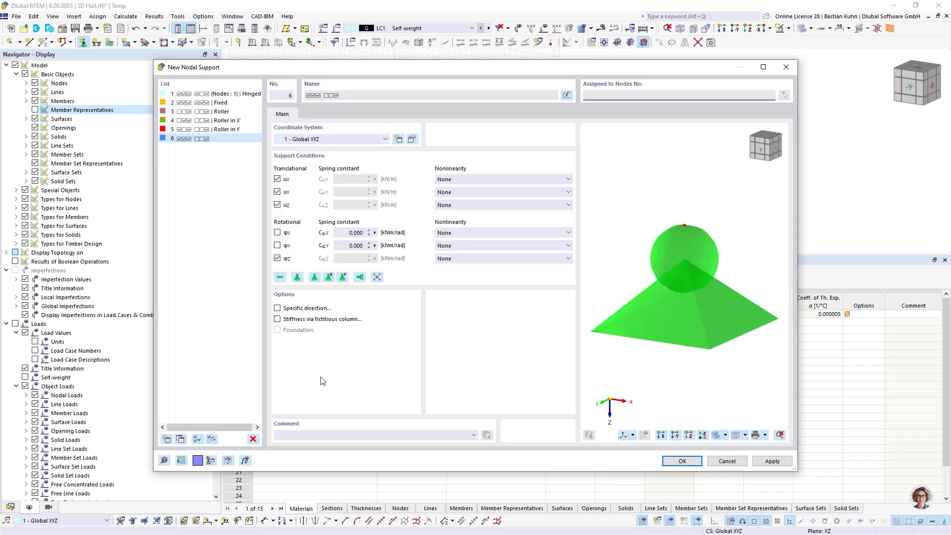
{"action": "left_click", "coordinate": [277, 232]}
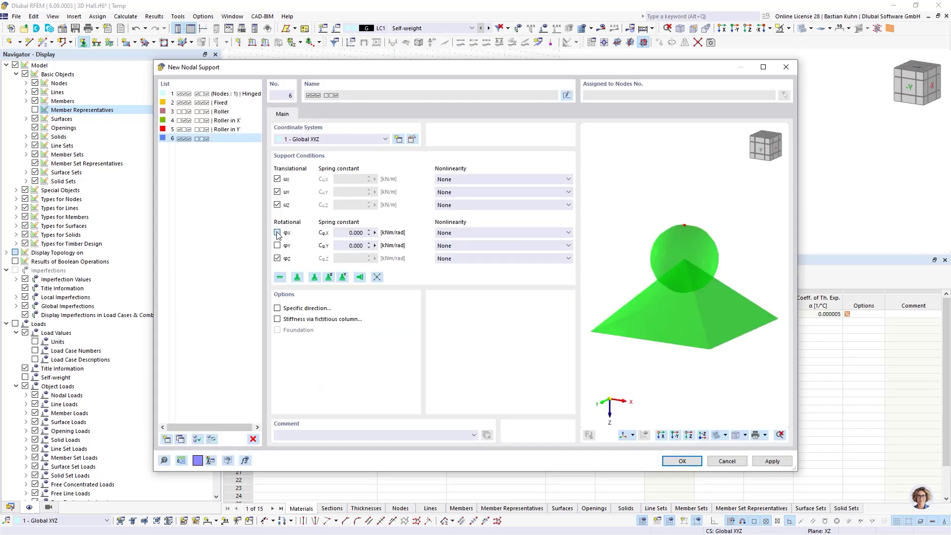
{"action": "left_click", "coordinate": [277, 178]}
{"action": "left_click", "coordinate": [668, 460]}
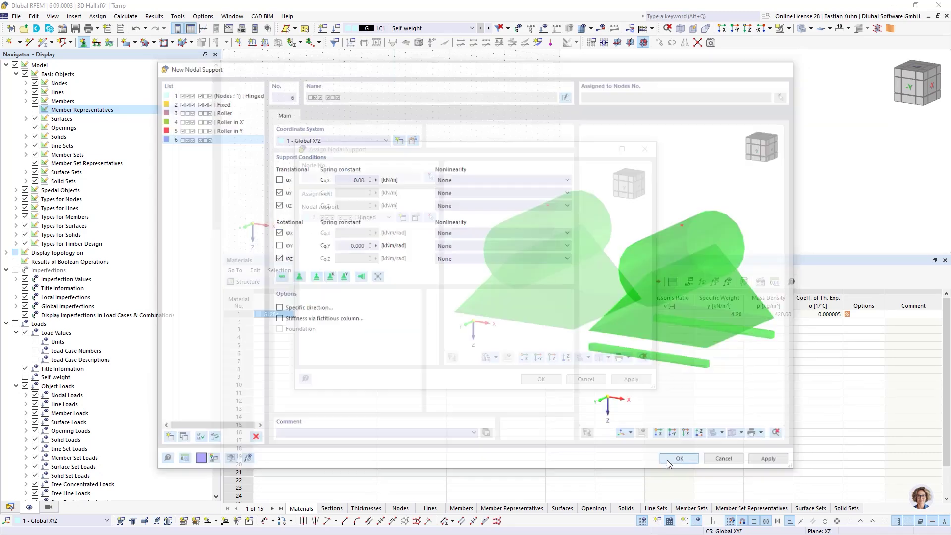
{"action": "left_click", "coordinate": [534, 379]}
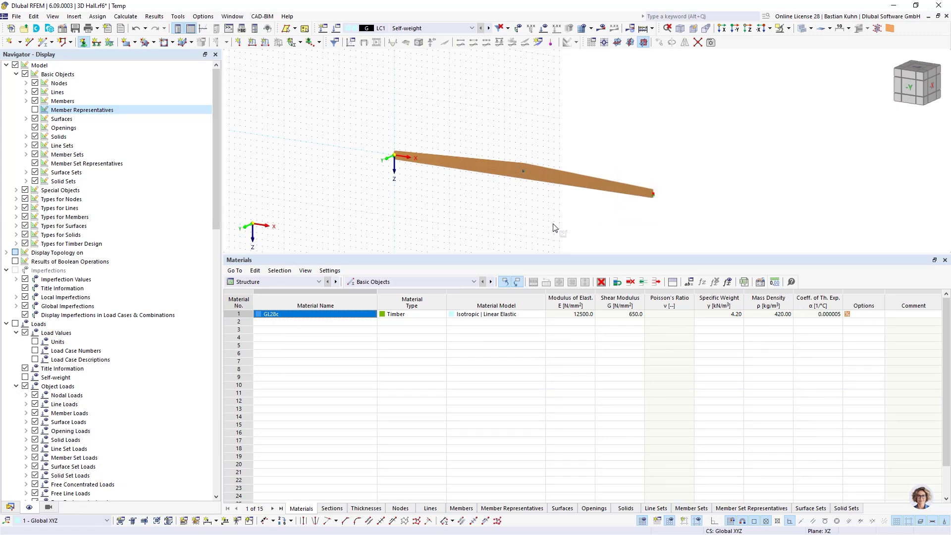
{"action": "key", "text": "Escape"}
Draw a vertical line from X 0, Z 6 m up to the beam's start node.
{"action": "left_click", "coordinate": [29, 41]}
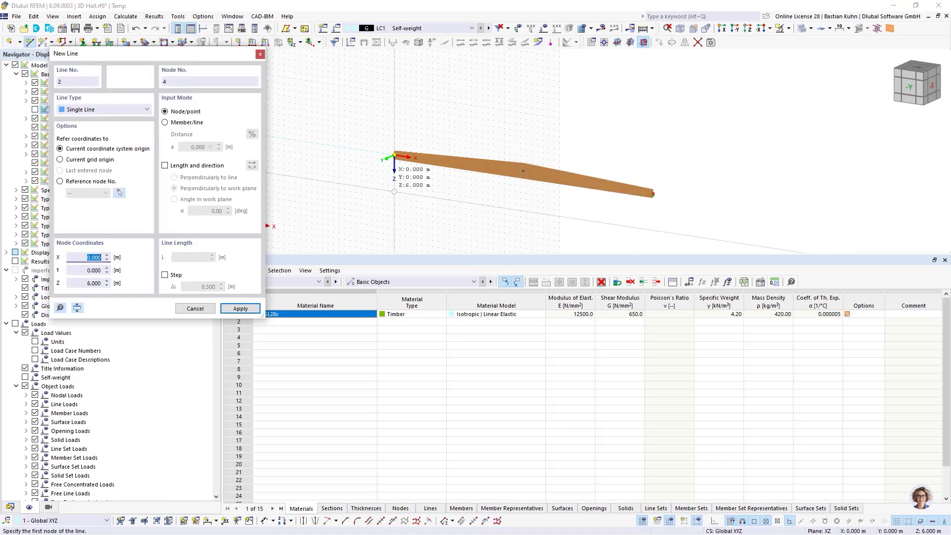
{"action": "left_click", "coordinate": [394, 156]}
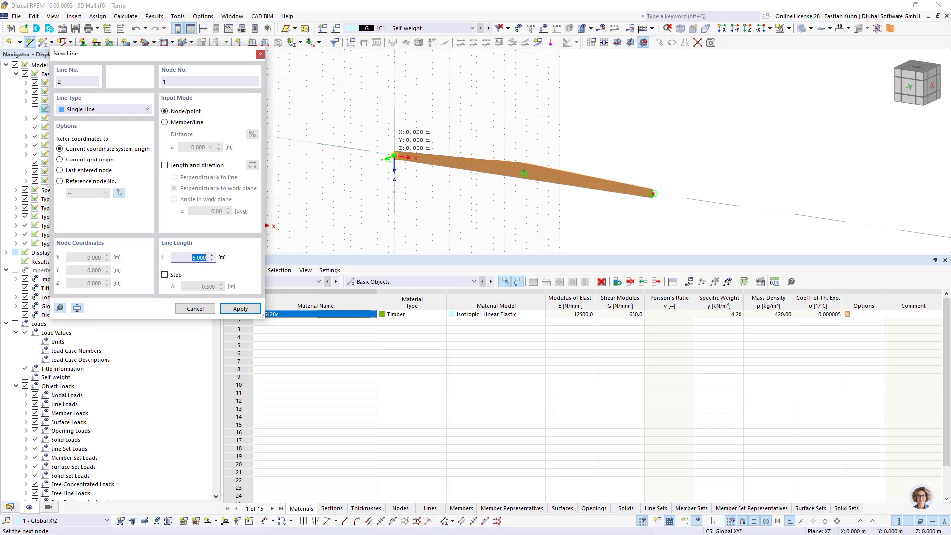
{"action": "key", "text": "Escape"}
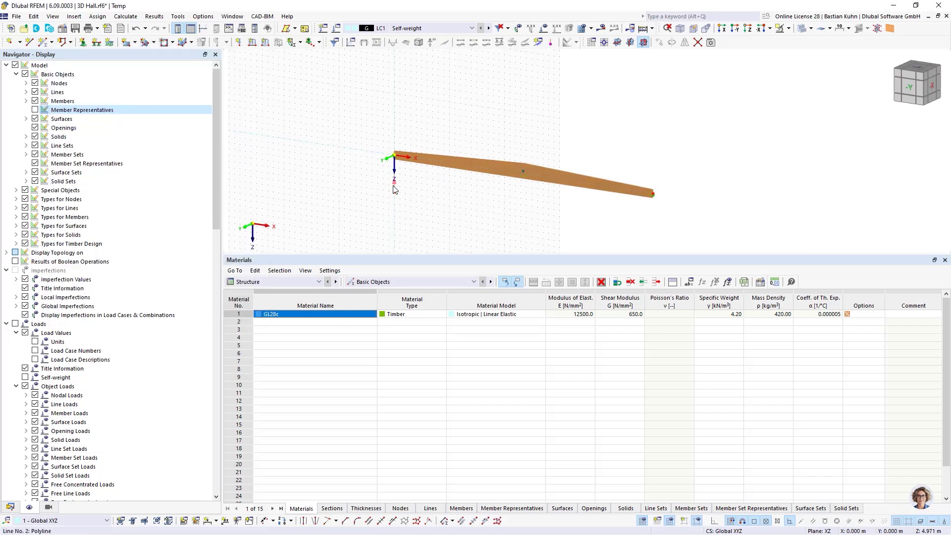
Shorten the vertical line by reducing the Z coordinate of its lower node.
{"action": "scroll", "coordinate": [395, 189], "scroll_direction": "up", "scroll_amount": 3}
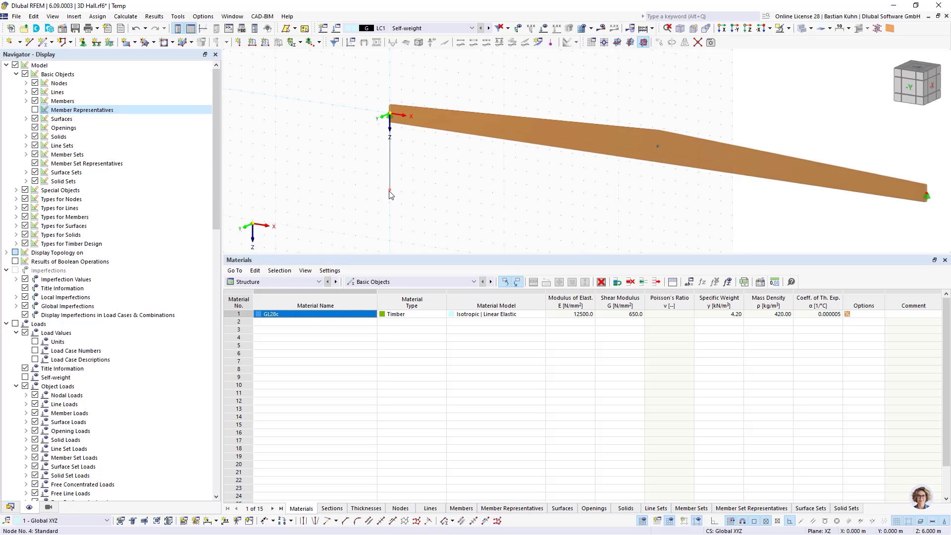
{"action": "double_click", "coordinate": [389, 191]}
{"action": "double_click", "coordinate": [389, 260]}
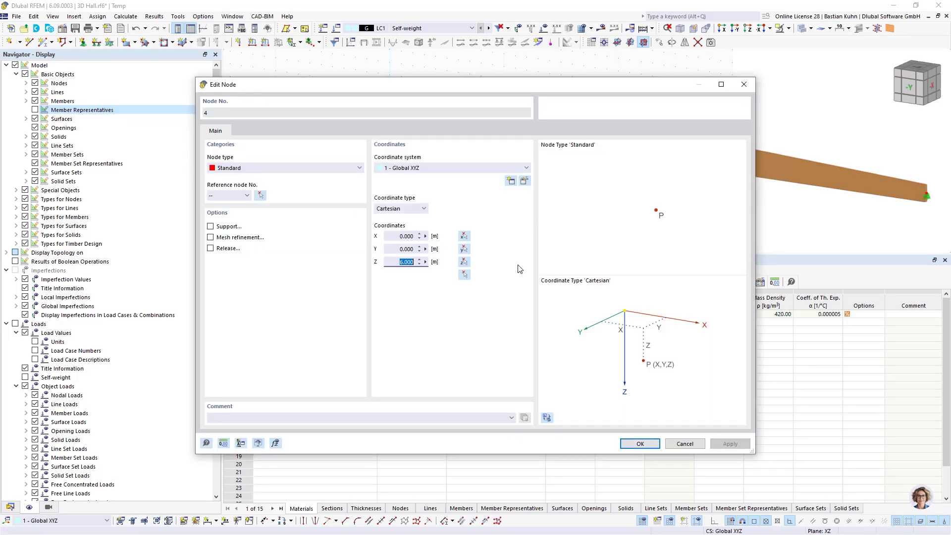
{"action": "key", "text": "Return"}
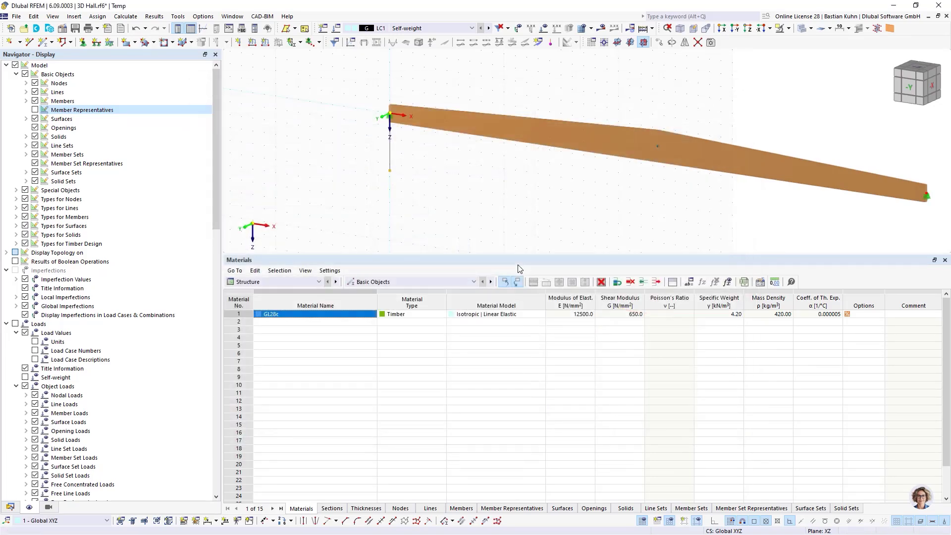
Copy the vertical line from the beam's start node to its far end node.
{"action": "scroll", "coordinate": [418, 173], "scroll_direction": "down", "scroll_amount": 3}
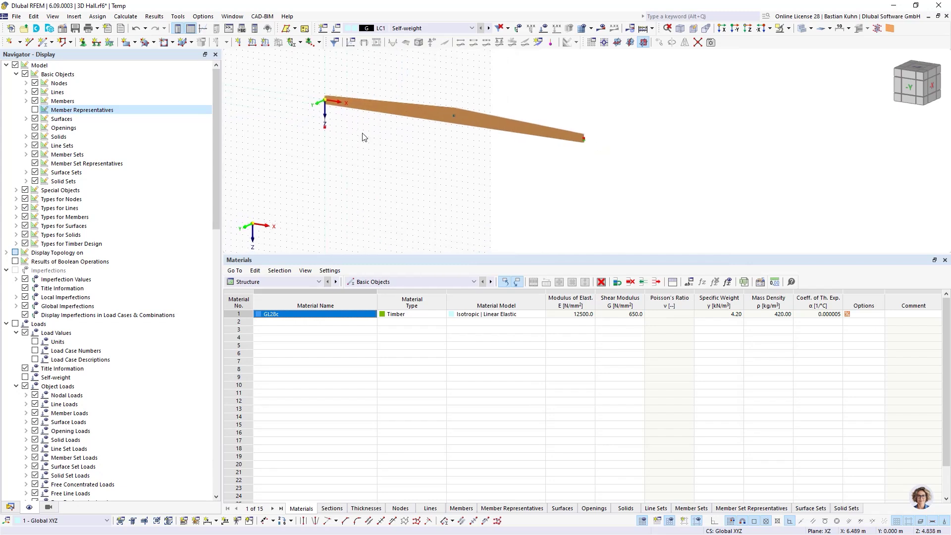
{"action": "scroll", "coordinate": [330, 118], "scroll_direction": "up", "scroll_amount": 3}
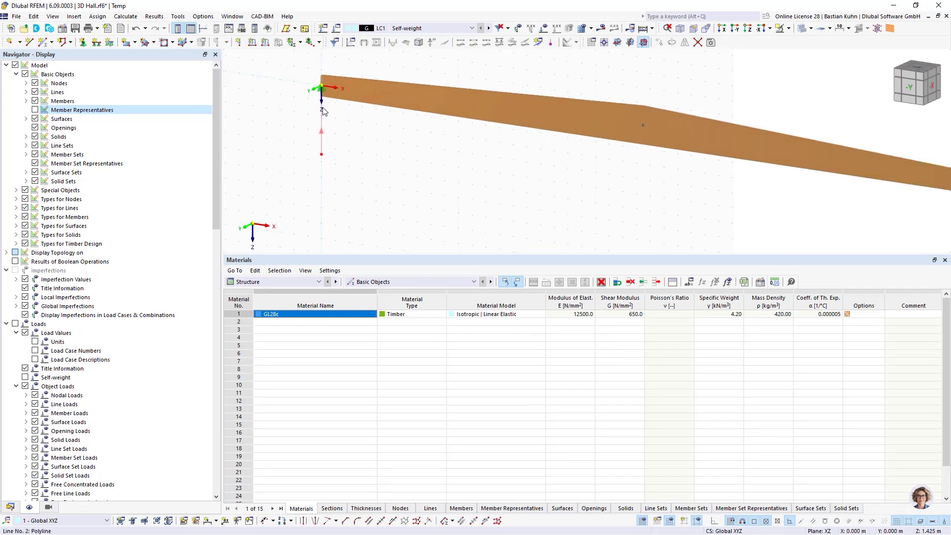
{"action": "scroll", "coordinate": [321, 113], "scroll_direction": "down", "scroll_amount": 1}
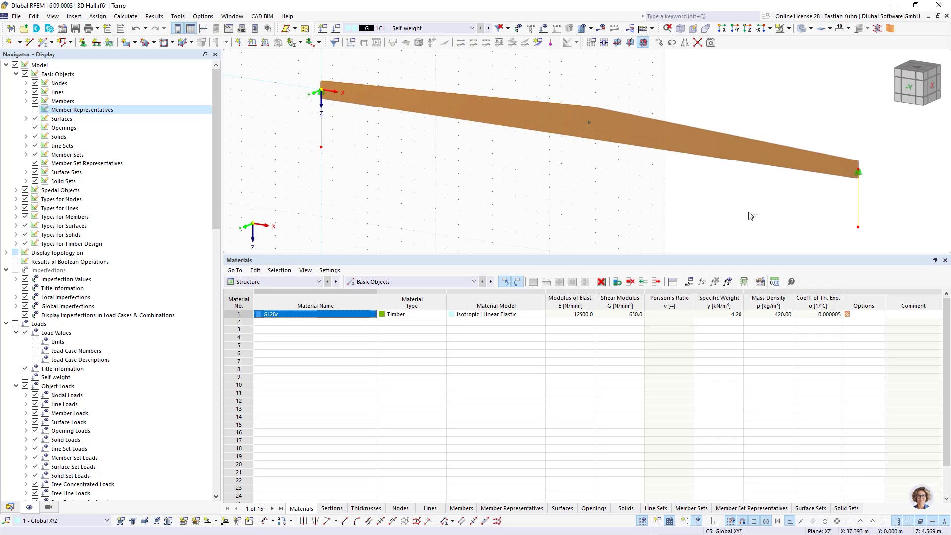
Set the work plane's number of grid points to adapt dynamically to the size of the model.
{"action": "scroll", "coordinate": [742, 213], "scroll_direction": "down", "scroll_amount": 2}
{"action": "middle_click_drag", "start_coordinate": [683, 210], "coordinate": [594, 195]}
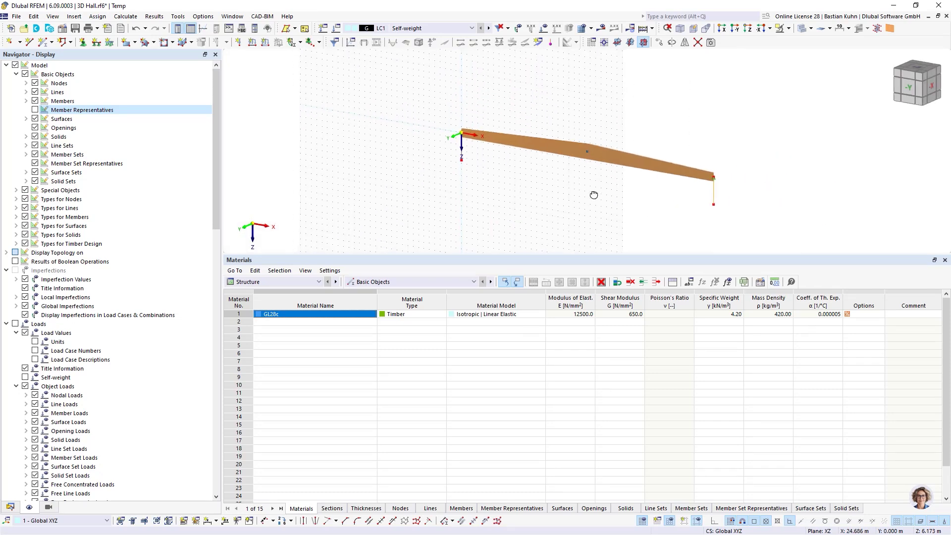
{"action": "left_click", "coordinate": [591, 43]}
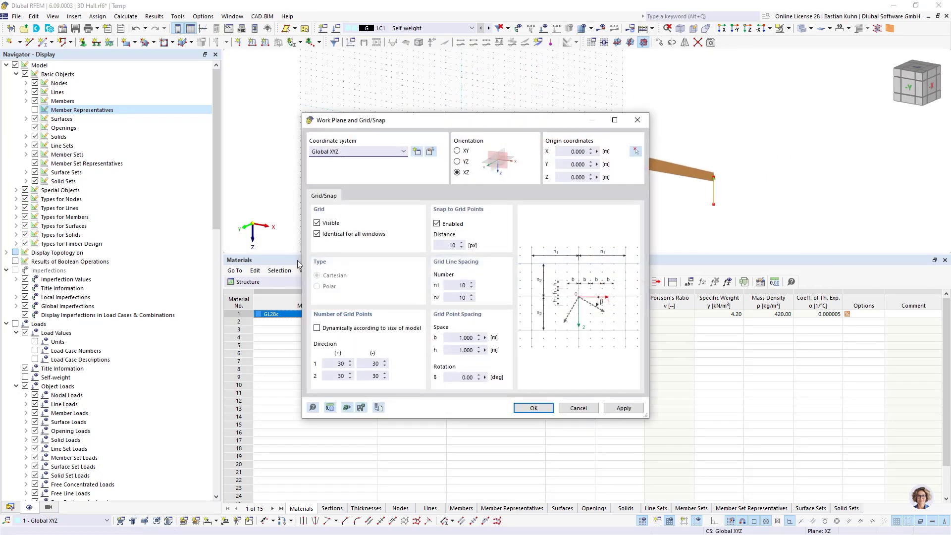
{"action": "left_click", "coordinate": [317, 328]}
{"action": "left_click", "coordinate": [533, 407]}
{"action": "scroll", "coordinate": [484, 180], "scroll_direction": "down", "scroll_amount": 3}
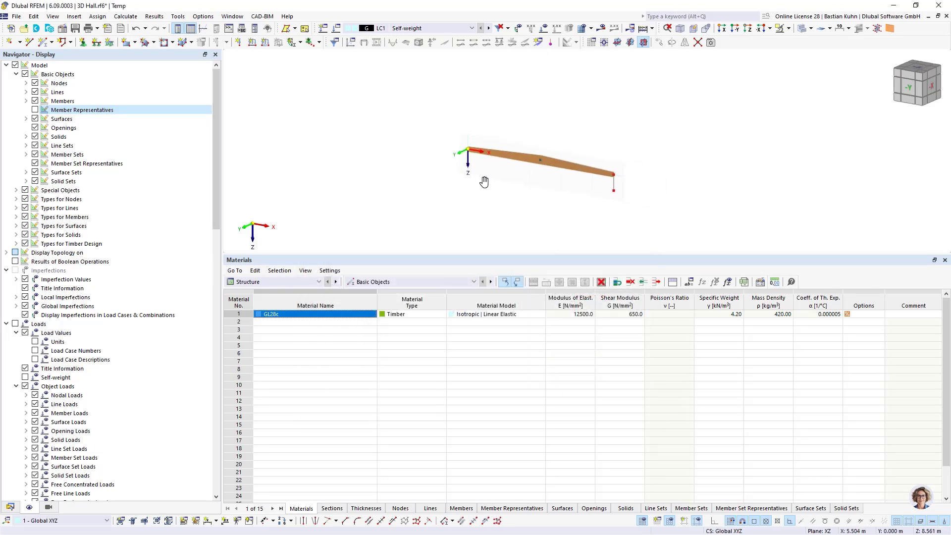
Set up a copy of the beam and both vertical lines with 5 steps and a Y displacement of 6 m.
{"action": "left_click_drag", "start_coordinate": [438, 130], "coordinate": [623, 225]}
{"action": "left_click", "coordinate": [662, 42]}
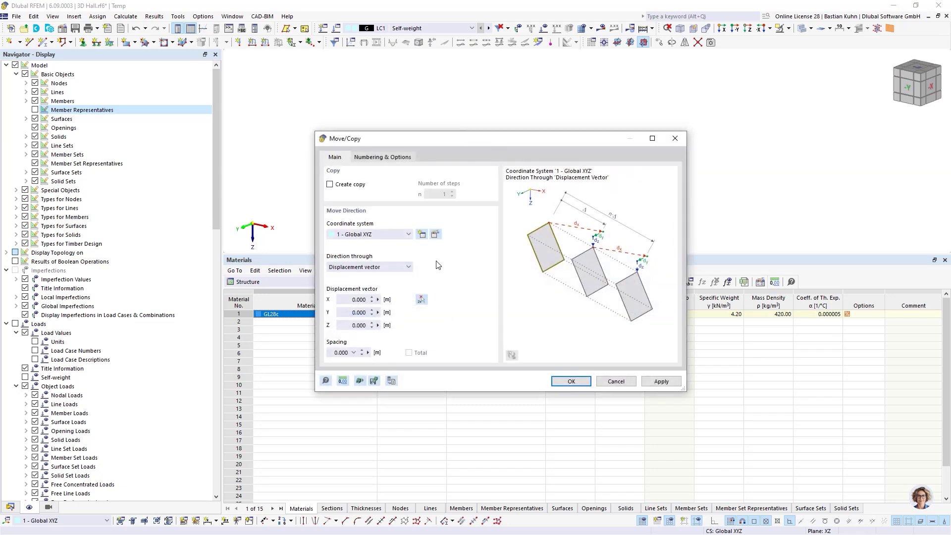
{"action": "left_click", "coordinate": [330, 184]}
{"action": "type", "text": "5"}
{"action": "left_click", "coordinate": [344, 312]}
{"action": "type", "text": "6"}
Enable step links for the copy so that lines are linked with a surface, and create a new template surface.
{"action": "left_click", "coordinate": [374, 157]}
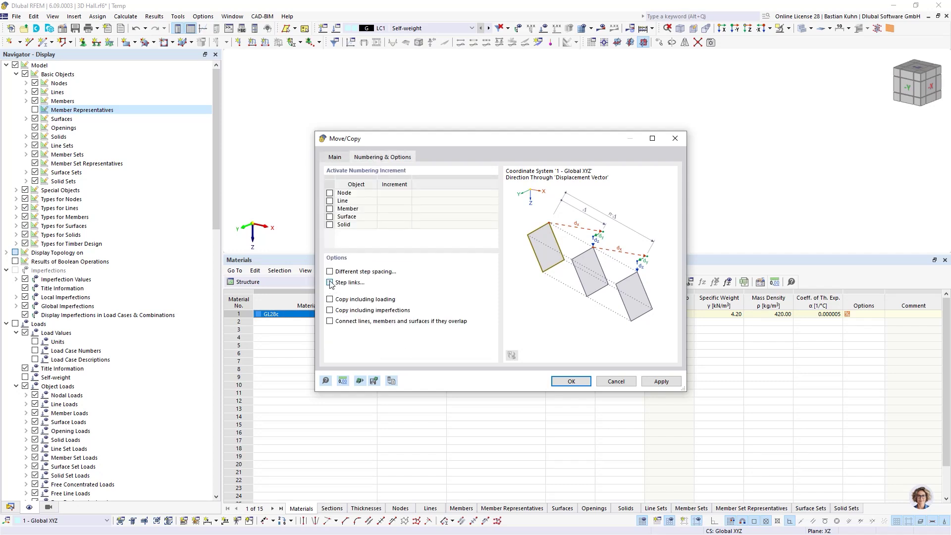
{"action": "left_click", "coordinate": [330, 283]}
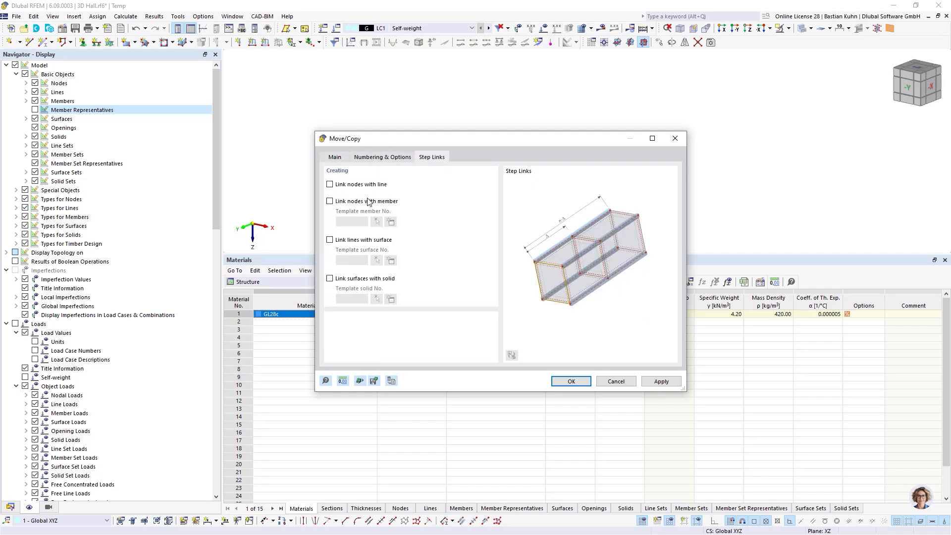
{"action": "left_click", "coordinate": [330, 240]}
{"action": "left_click", "coordinate": [390, 260]}
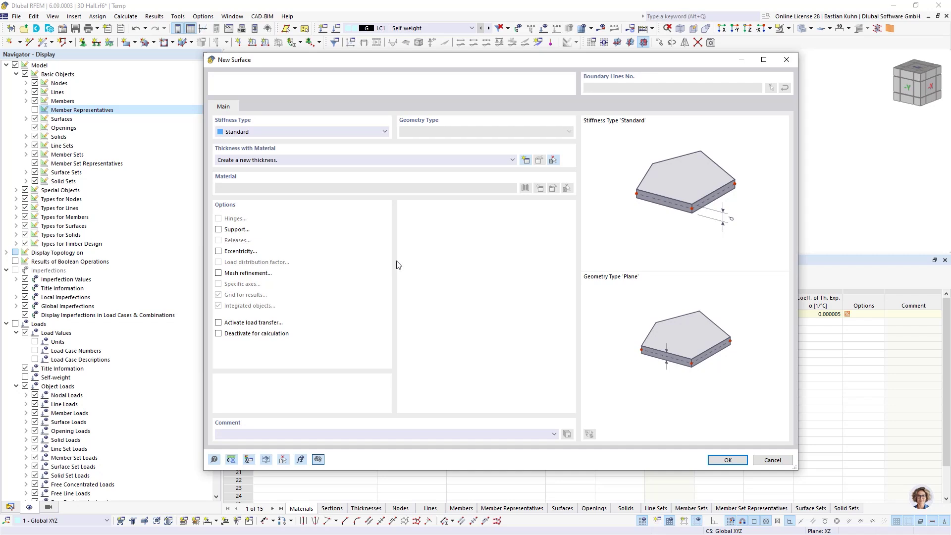
Give the template surface the Load Transfer stiffness type, choose its load distribution, and complete the linked copy of the frame.
{"action": "left_click", "coordinate": [380, 132]}
{"action": "left_click", "coordinate": [346, 179]}
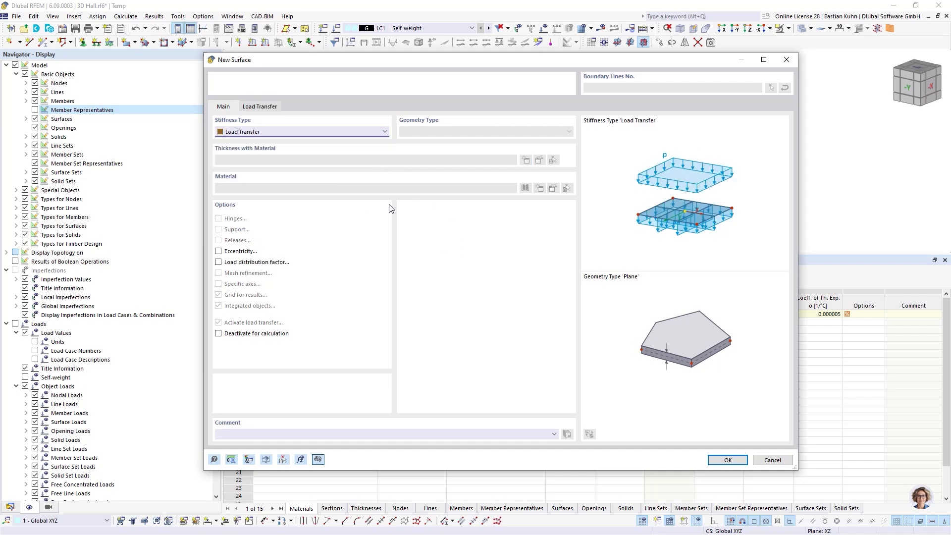
{"action": "left_click", "coordinate": [270, 107]}
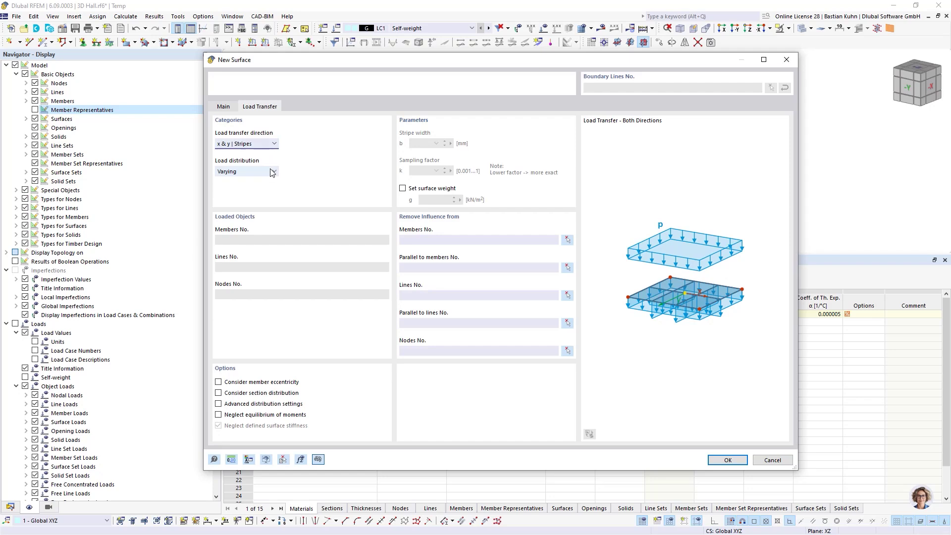
{"action": "left_click", "coordinate": [272, 172]}
{"action": "left_click", "coordinate": [258, 180]}
{"action": "left_click", "coordinate": [726, 459]}
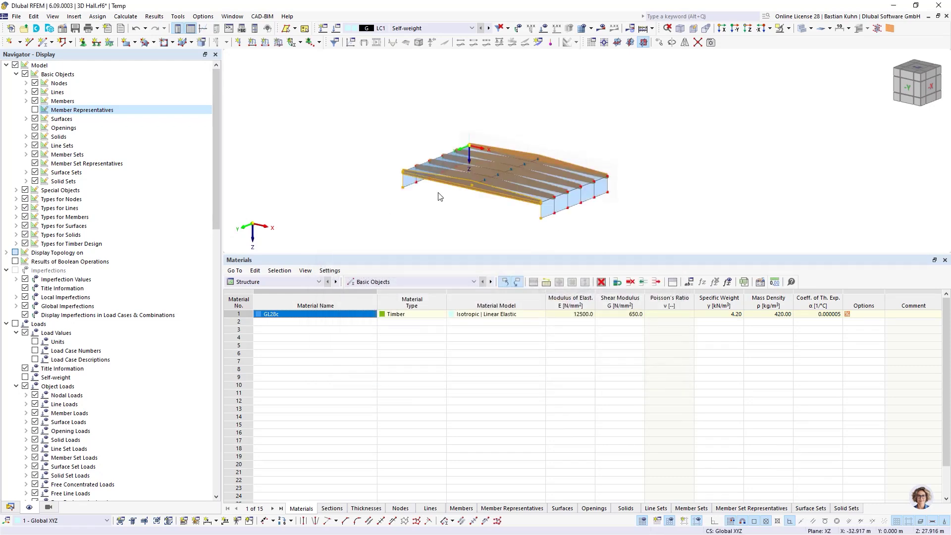
Add a uniform 0.25 kN/m² surface load in global Z to all roof surfaces in load case LC1.
{"action": "middle_click_drag", "start_coordinate": [429, 219], "coordinate": [473, 209]}
{"action": "mouse_move", "coordinate": [473, 210]}
{"action": "middle_mouse_down", "text": "ctrl"}
{"action": "mouse_move", "coordinate": [463, 228]}
{"action": "mouse_move", "coordinate": [384, 212]}
{"action": "mouse_move", "coordinate": [467, 217]}
{"action": "middle_mouse_up", "text": "ctrl"}
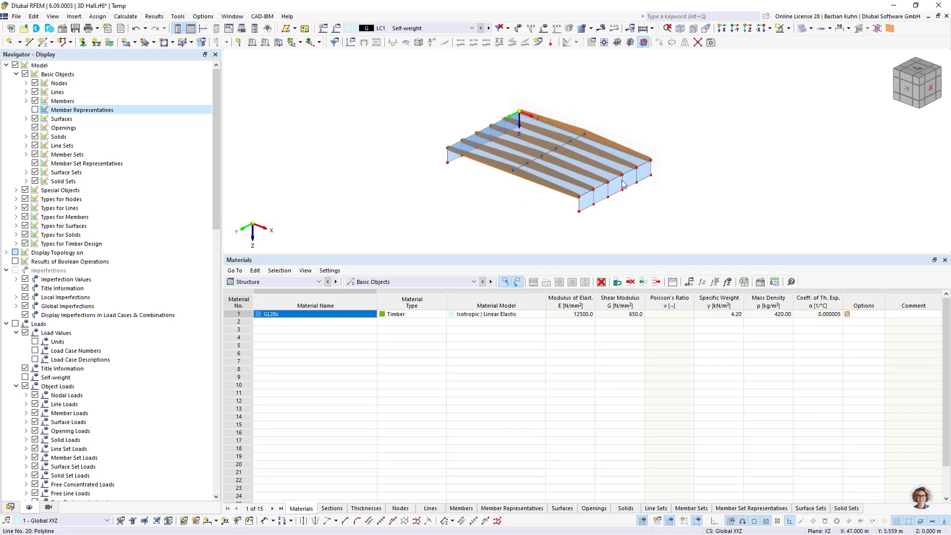
{"action": "scroll", "coordinate": [570, 191], "scroll_direction": "up", "scroll_amount": 3}
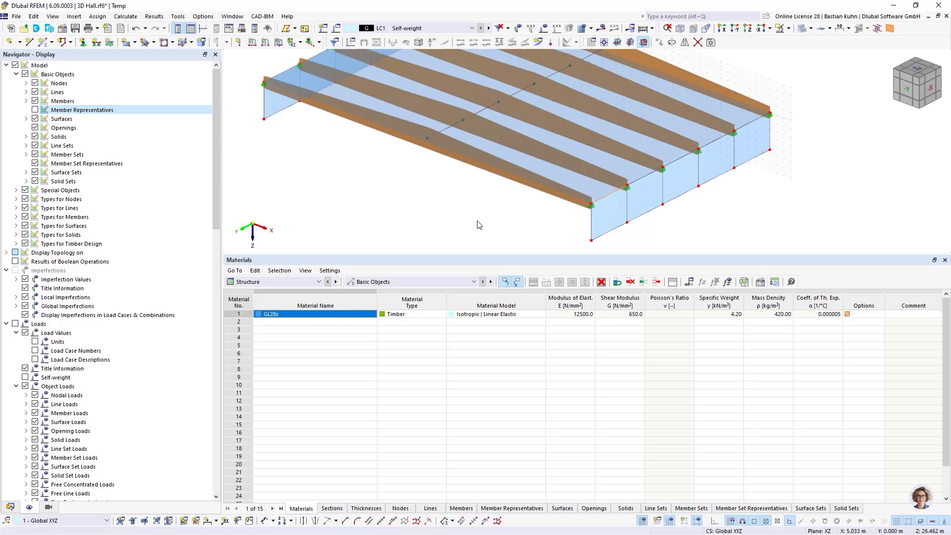
{"action": "scroll", "coordinate": [479, 222], "scroll_direction": "down", "scroll_amount": 3}
{"action": "middle_click_drag", "start_coordinate": [445, 233], "coordinate": [459, 191]}
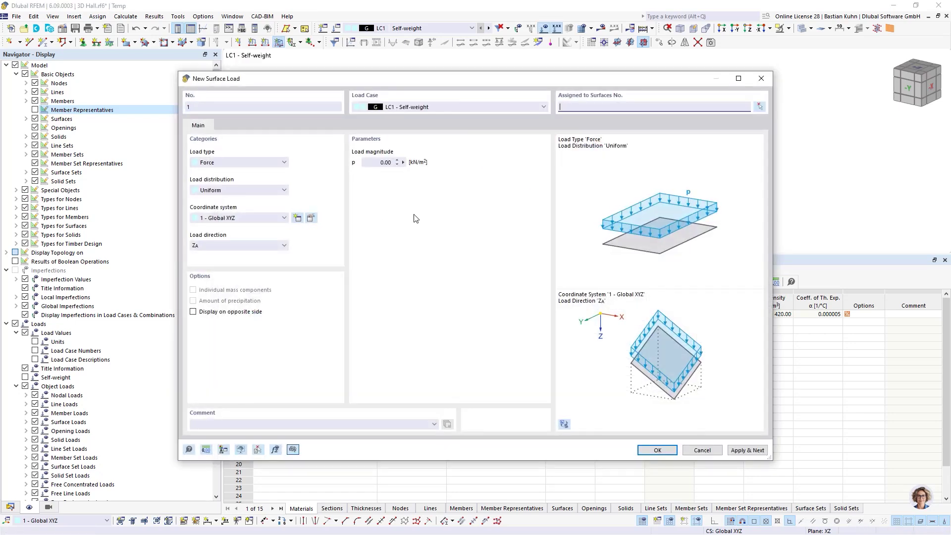
{"action": "left_click", "coordinate": [374, 163]}
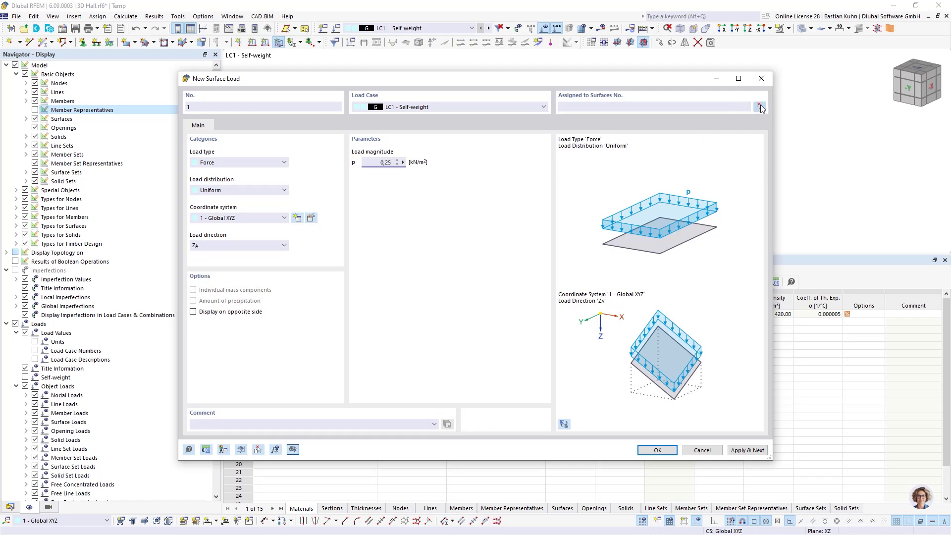
{"action": "left_click", "coordinate": [759, 107]}
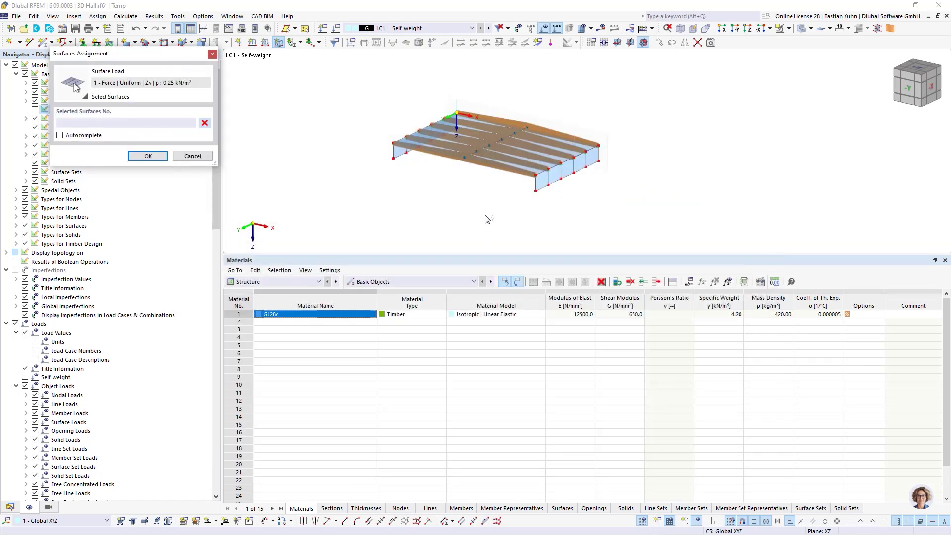
{"action": "mouse_move", "coordinate": [471, 204]}
{"action": "middle_mouse_down"}
{"action": "mouse_move", "coordinate": [405, 206]}
{"action": "mouse_move", "coordinate": [477, 203]}
{"action": "middle_mouse_up"}
{"action": "mouse_move", "coordinate": [360, 92]}
{"action": "left_mouse_down"}
{"action": "mouse_move", "coordinate": [494, 197]}
{"action": "mouse_move", "coordinate": [482, 213]}
{"action": "mouse_move", "coordinate": [373, 86]}
{"action": "left_mouse_up"}
{"action": "left_click", "coordinate": [146, 157]}
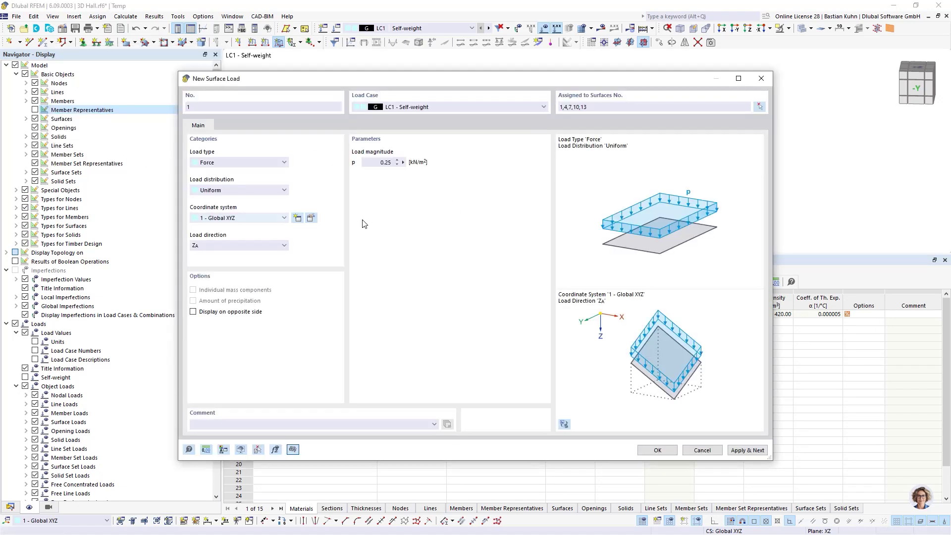
{"action": "left_click", "coordinate": [643, 451]}
Display the loads from distribution surfaces to examine how the roof load reaches the beams, and hide them again.
{"action": "middle_click_drag", "start_coordinate": [495, 195], "coordinate": [460, 231], "text": "ctrl"}
{"action": "scroll", "coordinate": [544, 223], "scroll_direction": "up", "scroll_amount": 5}
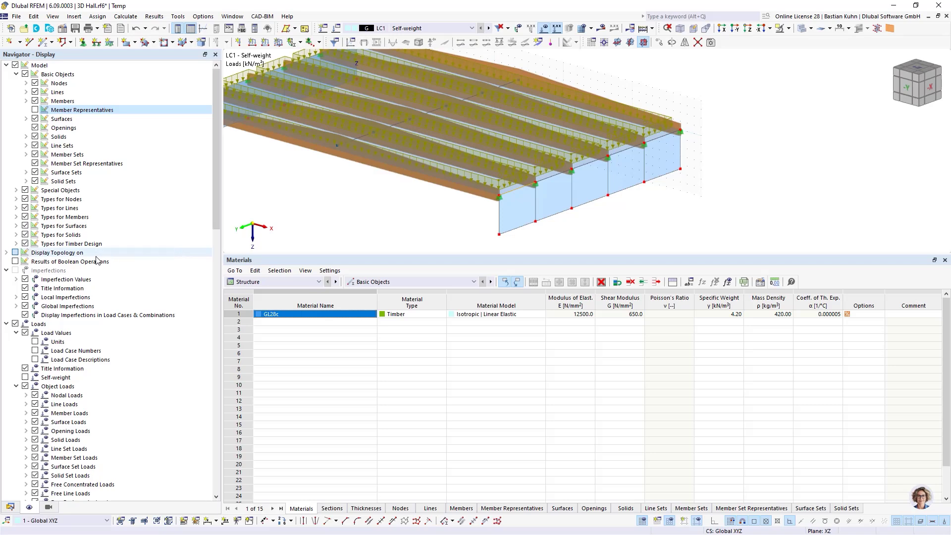
{"action": "left_click", "coordinate": [26, 119]}
{"action": "left_click", "coordinate": [43, 200]}
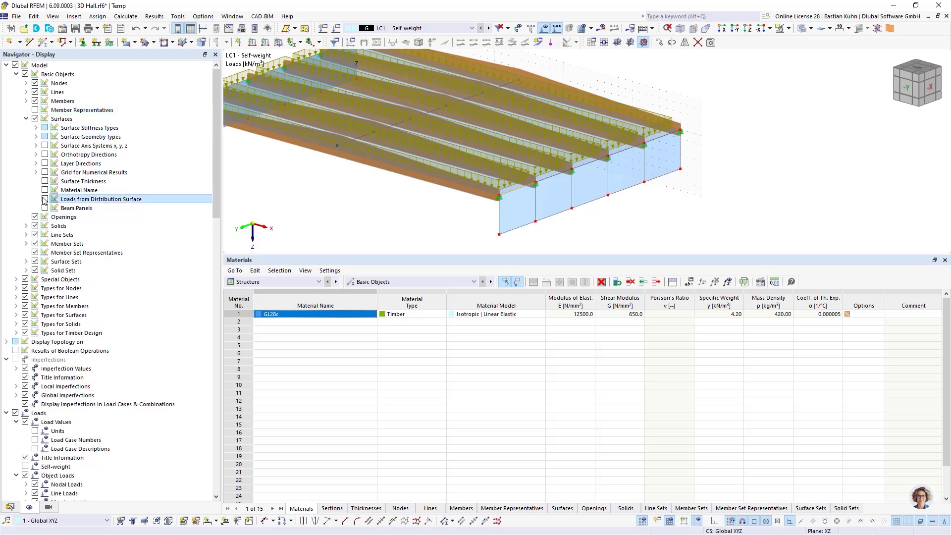
{"action": "scroll", "coordinate": [334, 185], "scroll_direction": "down", "scroll_amount": 2}
{"action": "middle_click_drag", "start_coordinate": [333, 185], "coordinate": [369, 181]}
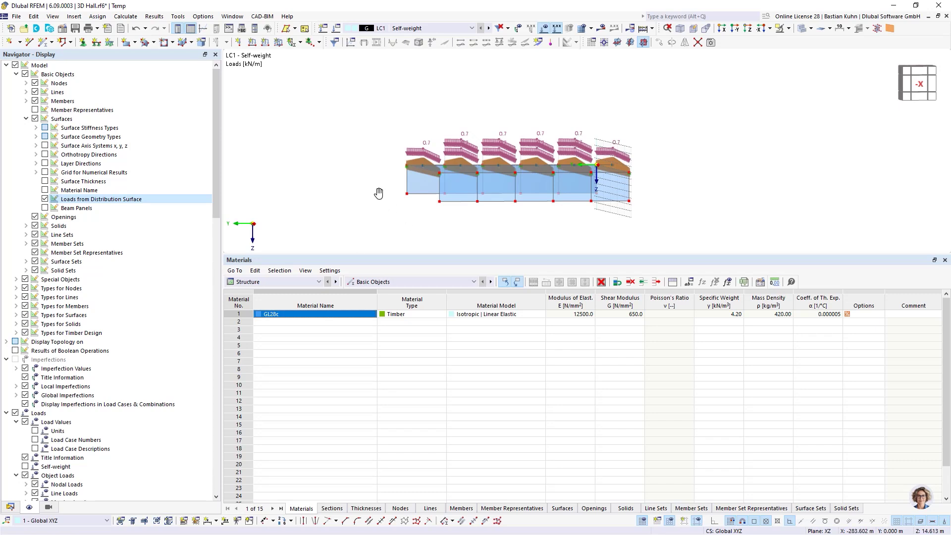
{"action": "middle_click_drag", "start_coordinate": [378, 191], "coordinate": [385, 193], "text": "ctrl"}
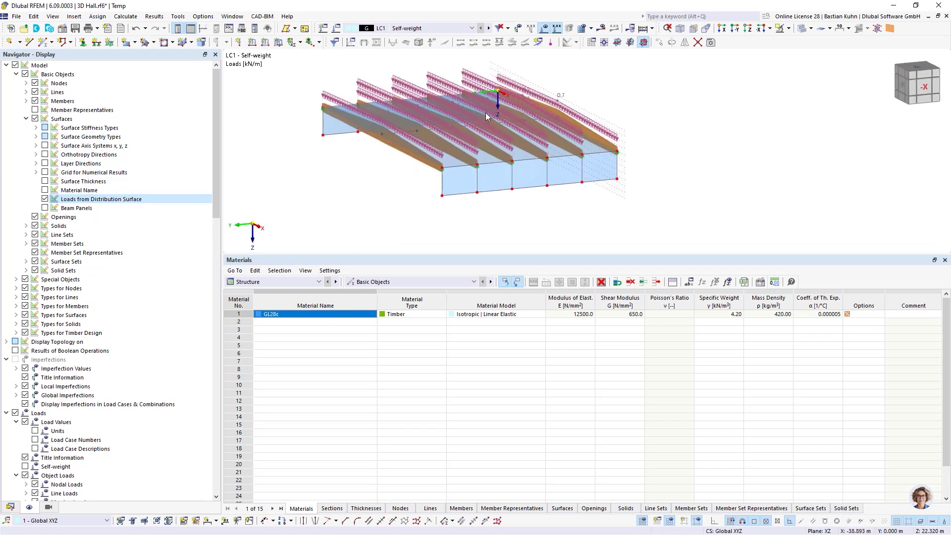
{"action": "left_click", "coordinate": [44, 198]}
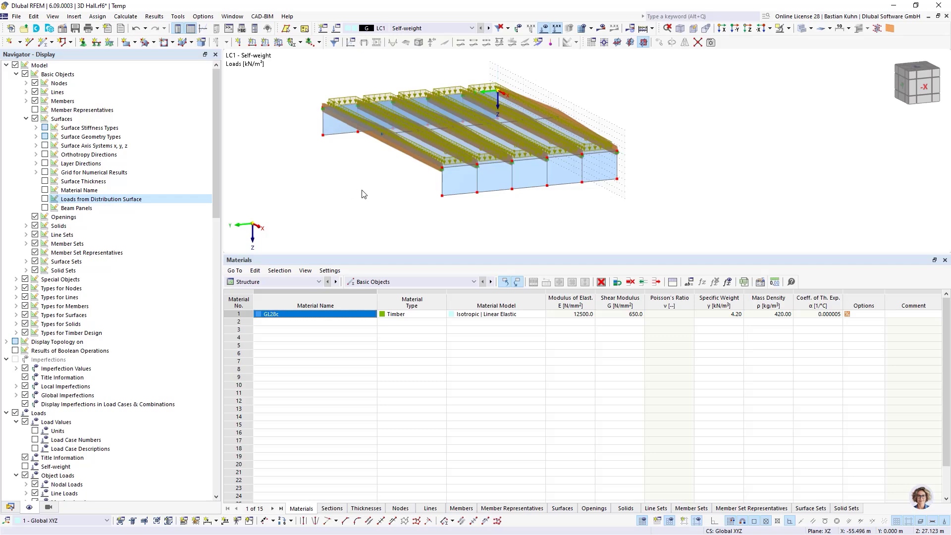
{"action": "middle_click_drag", "start_coordinate": [364, 194], "coordinate": [439, 217], "text": "ctrl"}
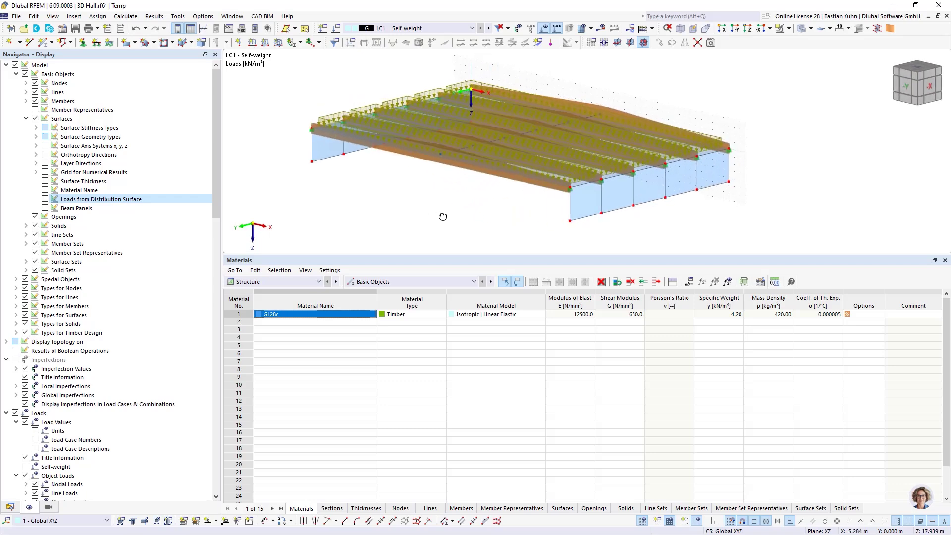
Create a snow load wizard for a Flat/Monopitch roof and assign the hall's four outer roof corner nodes.
{"action": "left_click", "coordinate": [9, 507]}
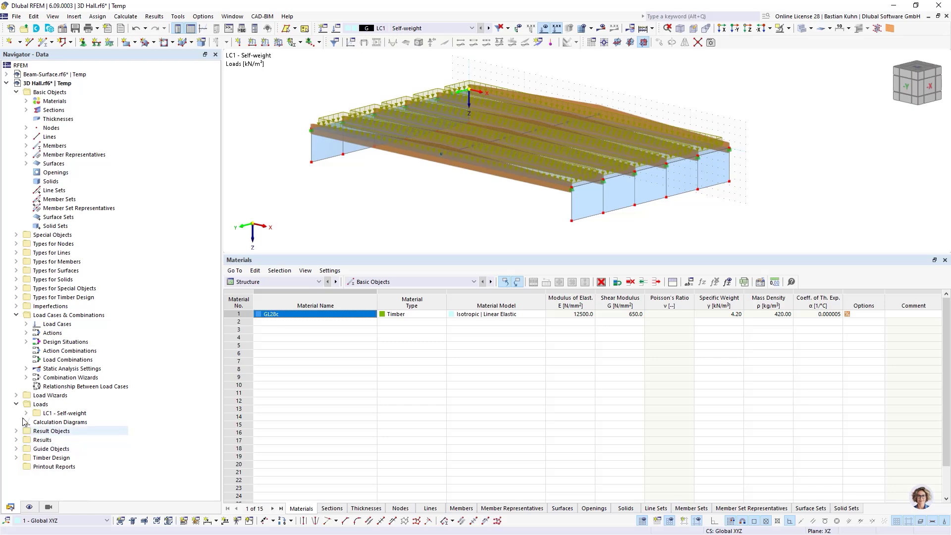
{"action": "left_click", "coordinate": [16, 395]}
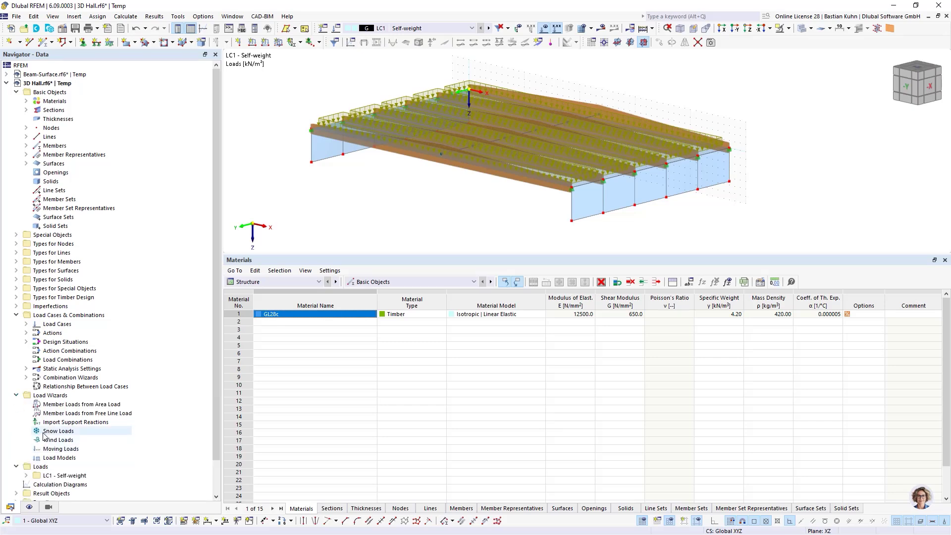
{"action": "left_click", "coordinate": [46, 434]}
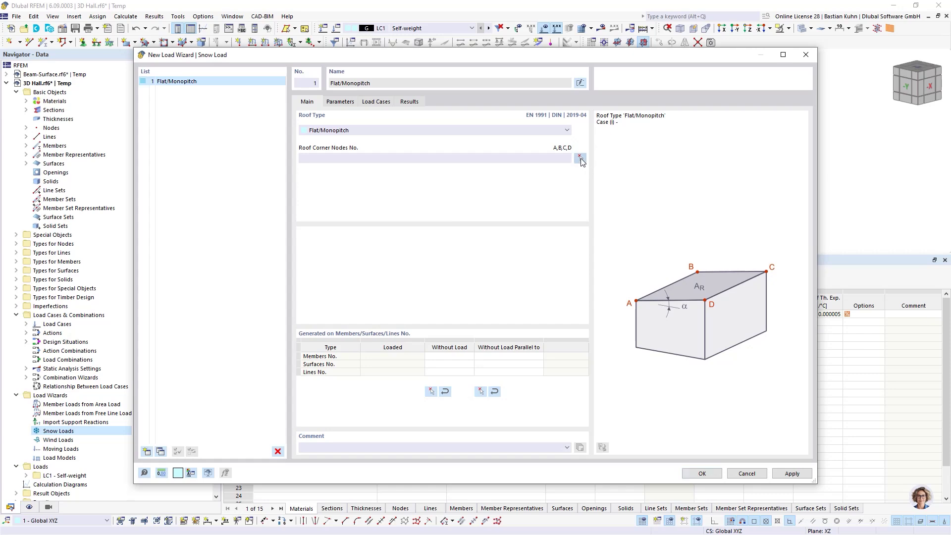
{"action": "left_click", "coordinate": [580, 157]}
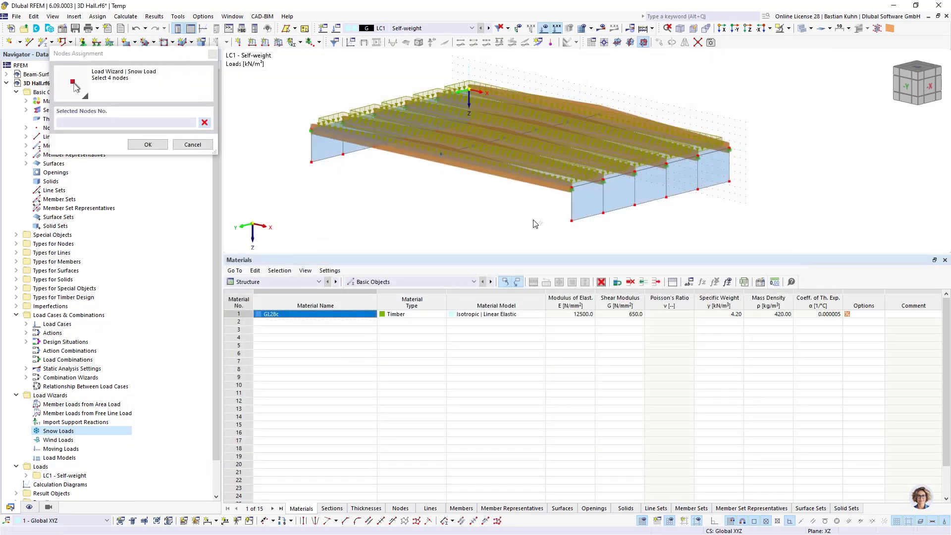
{"action": "left_click", "coordinate": [571, 188]}
{"action": "left_click", "coordinate": [729, 149]}
{"action": "middle_click_drag", "start_coordinate": [602, 194], "coordinate": [685, 263], "text": "ctrl"}
{"action": "left_click", "coordinate": [369, 97]}
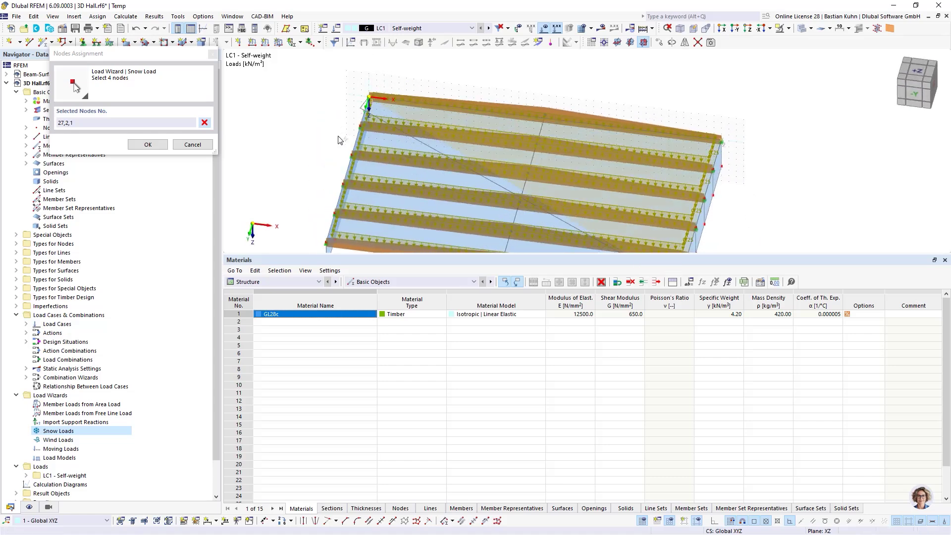
{"action": "left_click", "coordinate": [327, 241]}
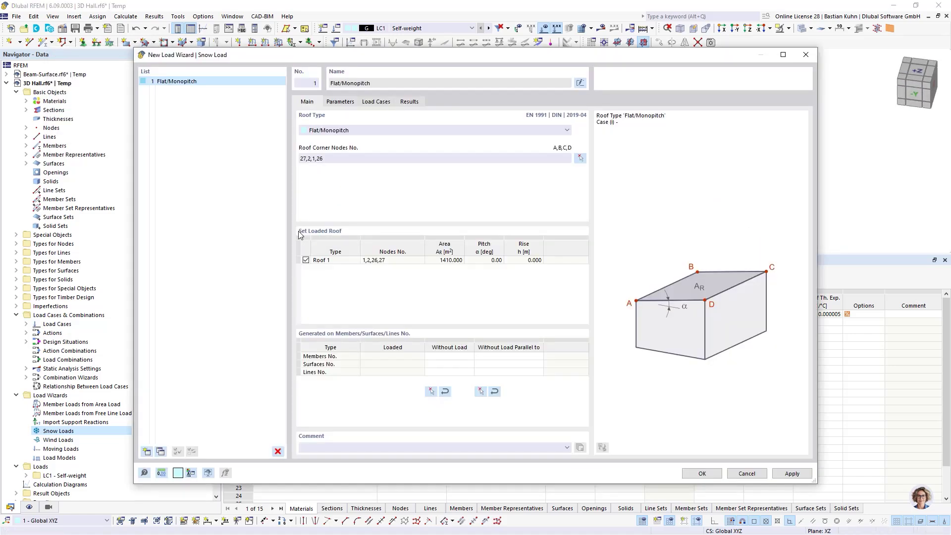
Take the snow load parameters from the snow load map by placing the location marker in central Berlin.
{"action": "left_click", "coordinate": [341, 101]}
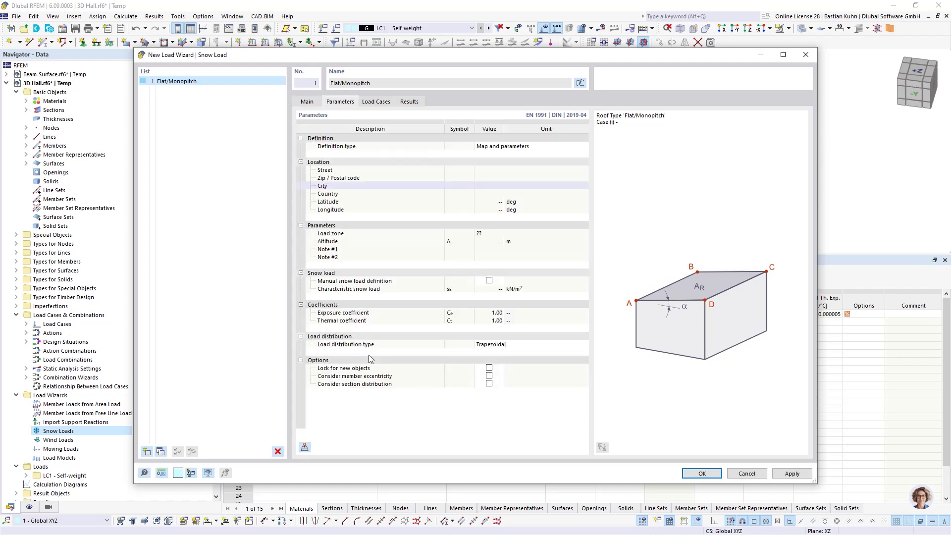
{"action": "left_click", "coordinate": [304, 447]}
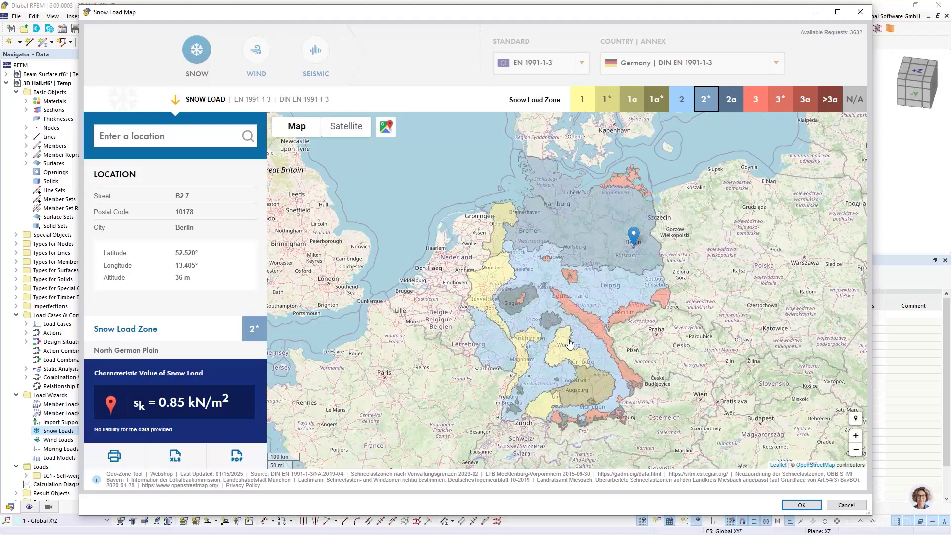
{"action": "scroll", "coordinate": [628, 256], "scroll_direction": "up", "scroll_amount": 5}
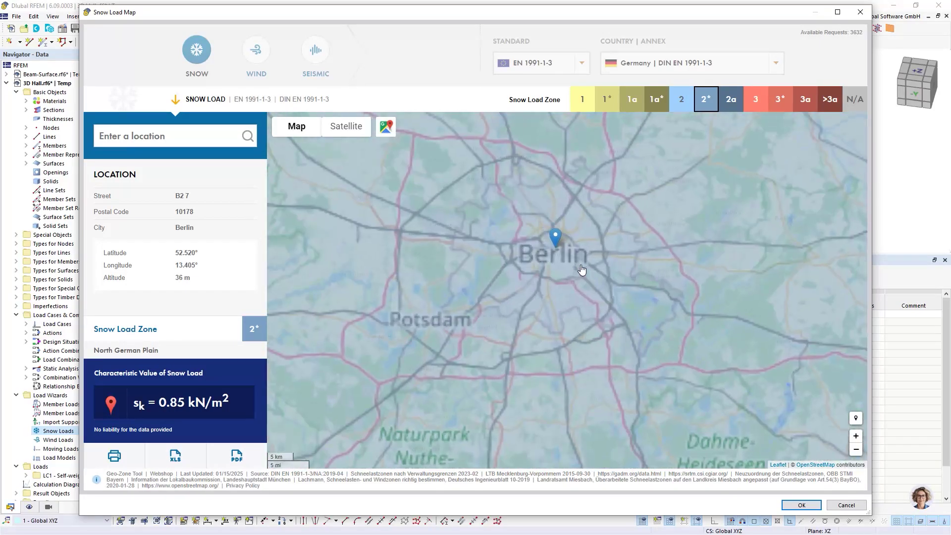
{"action": "scroll", "coordinate": [581, 269], "scroll_direction": "up", "scroll_amount": 2}
{"action": "scroll", "coordinate": [480, 202], "scroll_direction": "up", "scroll_amount": 1}
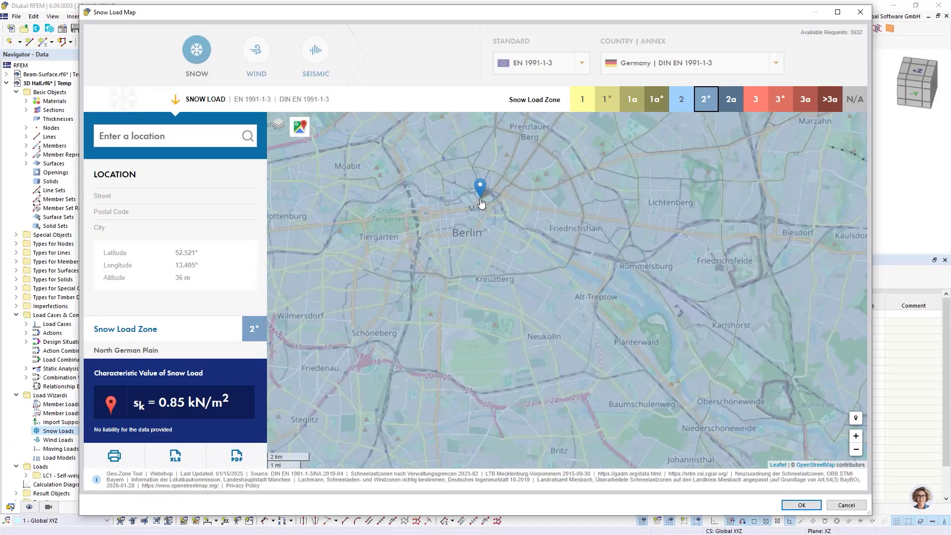
{"action": "left_click_drag", "start_coordinate": [483, 198], "coordinate": [570, 291]}
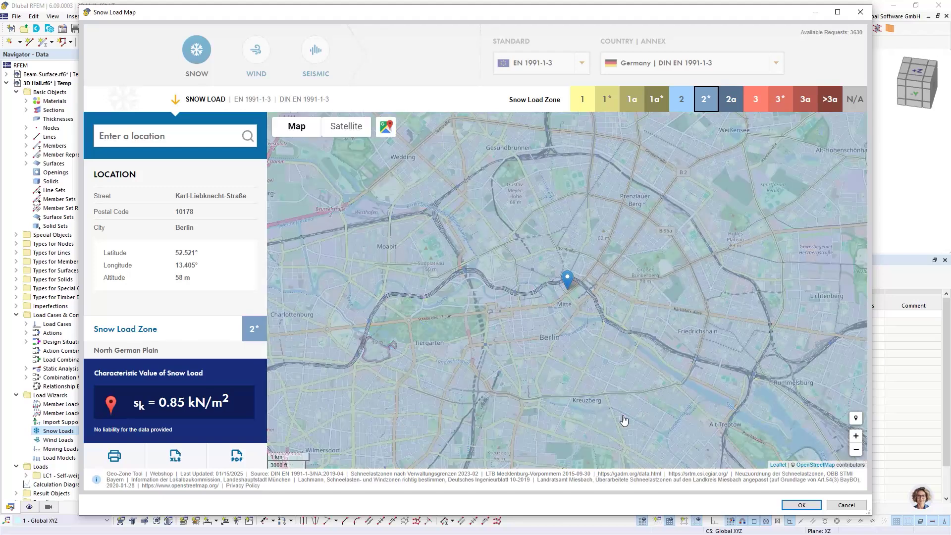
{"action": "left_click", "coordinate": [801, 504]}
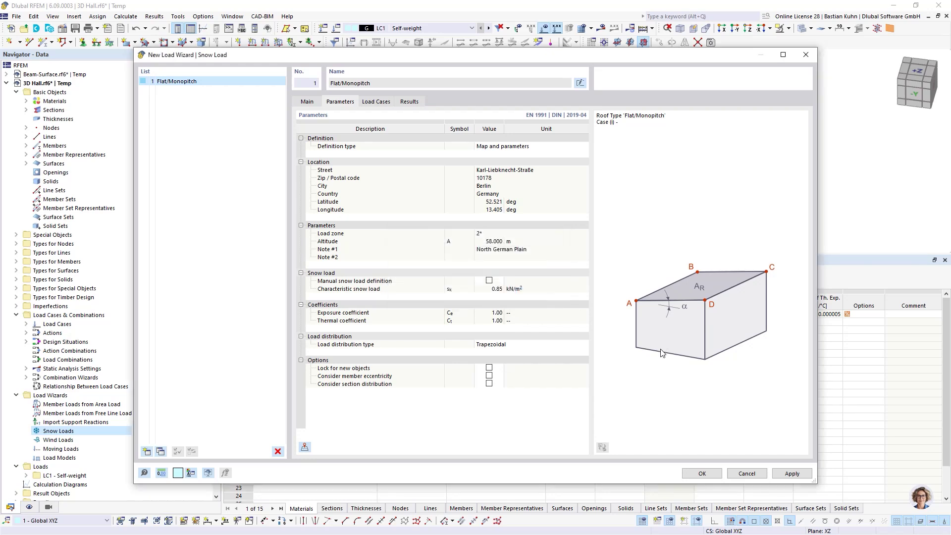
Create a load case for snow Case (i) and generate the snow load into it.
{"action": "left_click", "coordinate": [370, 103]}
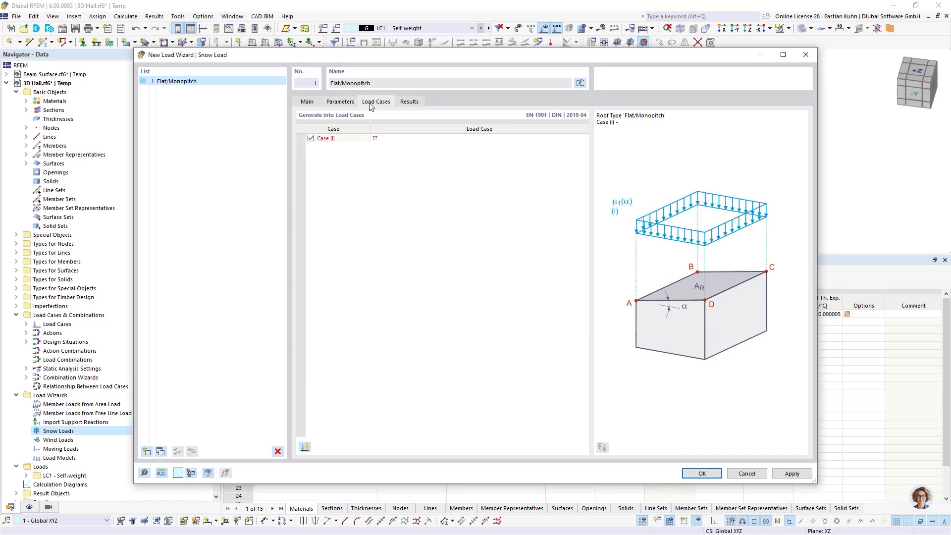
{"action": "left_click", "coordinate": [305, 446]}
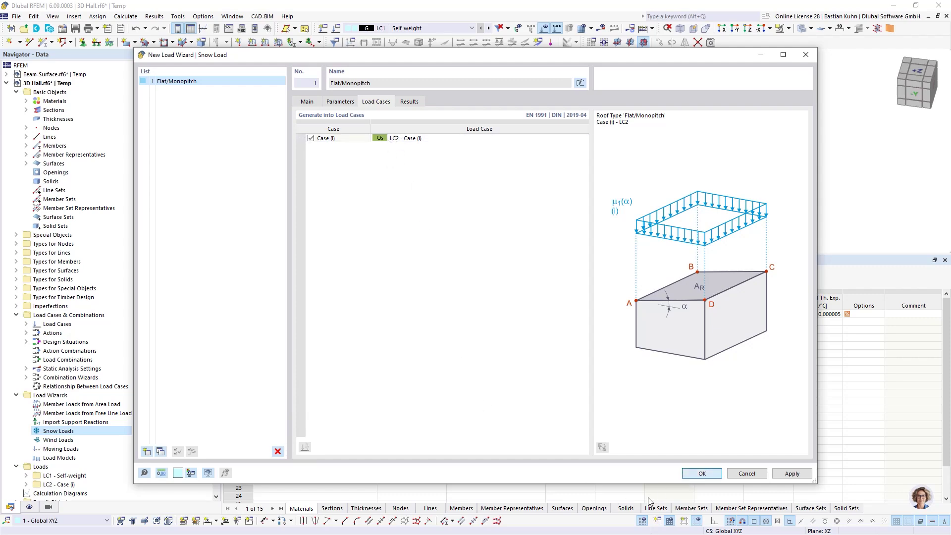
{"action": "key", "text": "Return"}
Switch the model view to load case LC2 - Case (i) and display the wizard's generated snow loads separately to examine them.
{"action": "scroll", "coordinate": [476, 172], "scroll_direction": "down", "scroll_amount": 3}
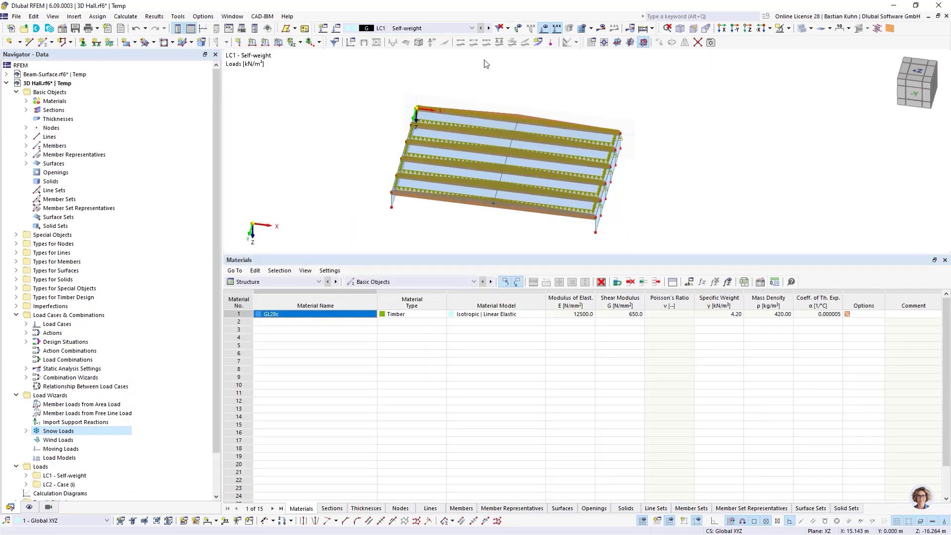
{"action": "left_click", "coordinate": [488, 28]}
{"action": "middle_click_drag", "start_coordinate": [507, 159], "coordinate": [432, 127], "text": "ctrl"}
{"action": "scroll", "coordinate": [444, 156], "scroll_direction": "up", "scroll_amount": 4}
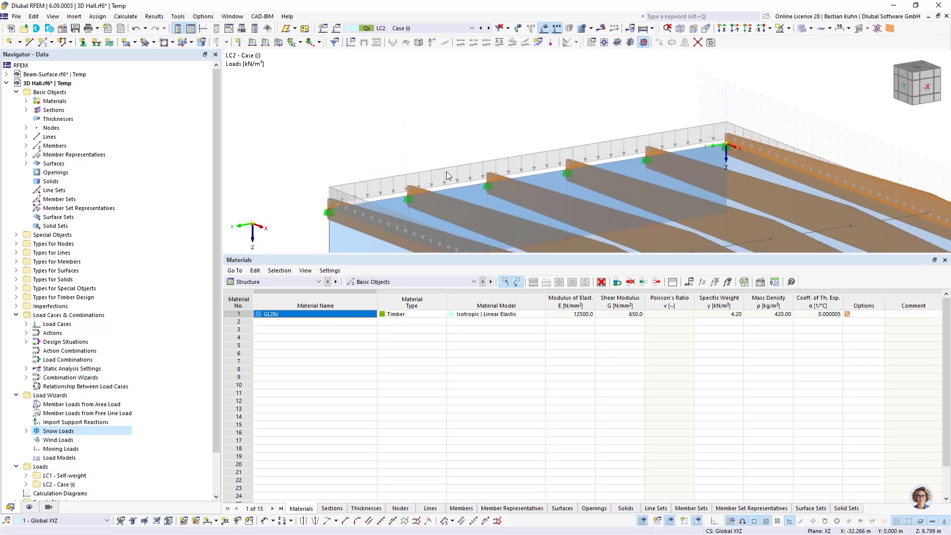
{"action": "right_click", "coordinate": [446, 171]}
{"action": "left_click", "coordinate": [463, 232]}
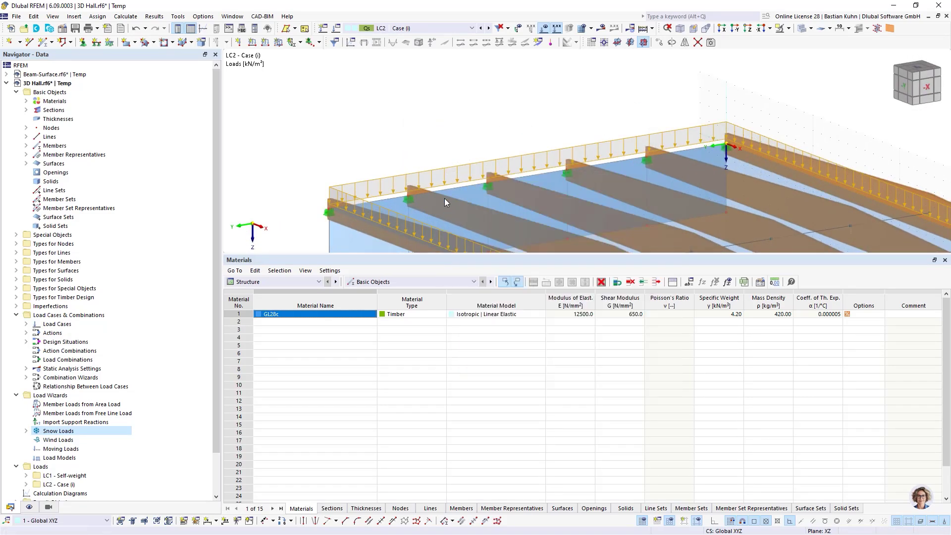
{"action": "scroll", "coordinate": [444, 198], "scroll_direction": "down", "scroll_amount": 5}
{"action": "middle_click_drag", "start_coordinate": [481, 188], "coordinate": [404, 151], "text": "ctrl"}
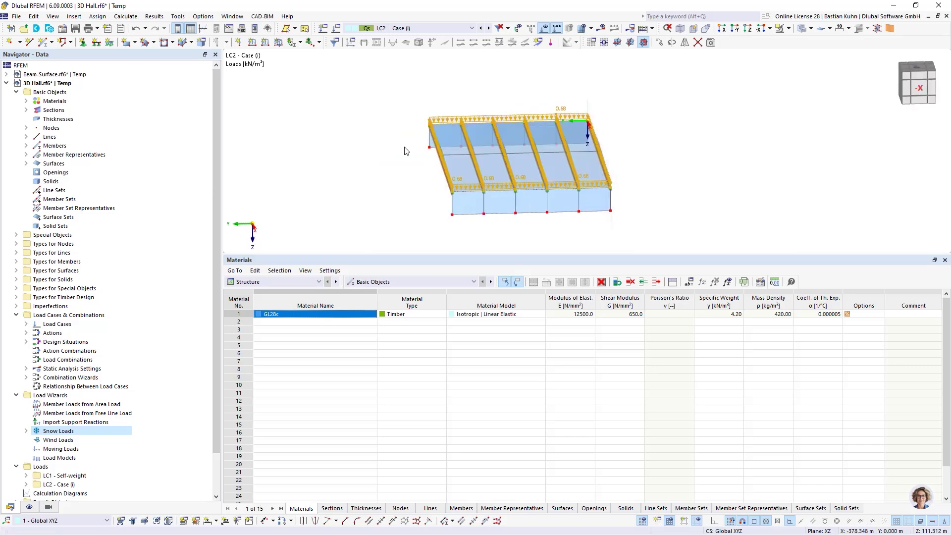
Show the loads from distribution surfaces on the beams, hide them again, and turn off the separate display of the generated snow loads.
{"action": "left_click", "coordinate": [29, 507]}
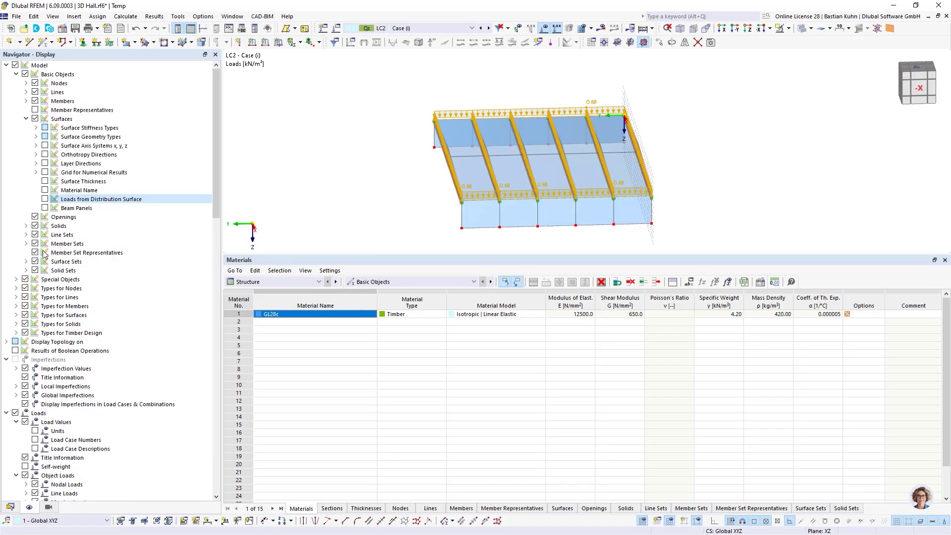
{"action": "left_click", "coordinate": [45, 199]}
{"action": "mouse_move", "coordinate": [382, 206]}
{"action": "middle_mouse_down", "text": "ctrl"}
{"action": "mouse_move", "coordinate": [435, 203]}
{"action": "mouse_move", "coordinate": [395, 208]}
{"action": "middle_mouse_up", "text": "ctrl"}
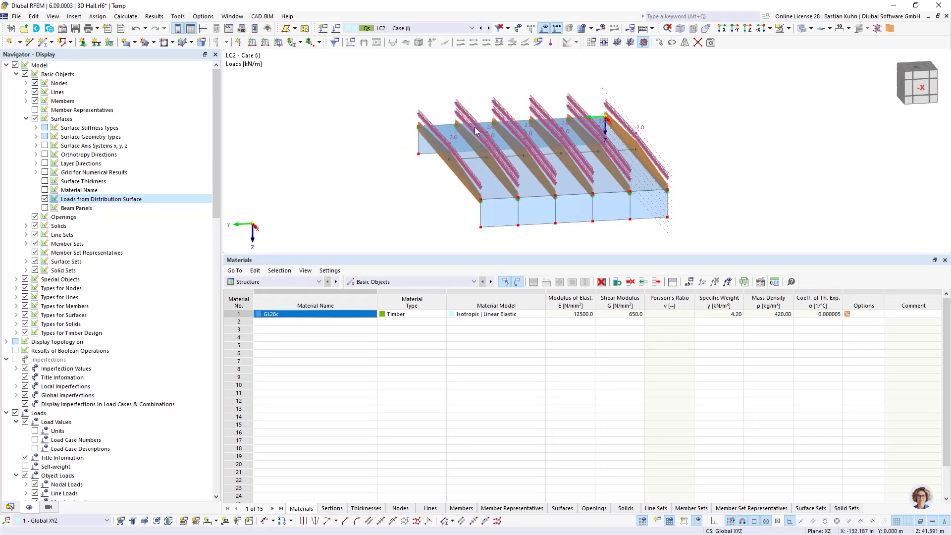
{"action": "left_click", "coordinate": [45, 199]}
{"action": "right_click", "coordinate": [449, 118]}
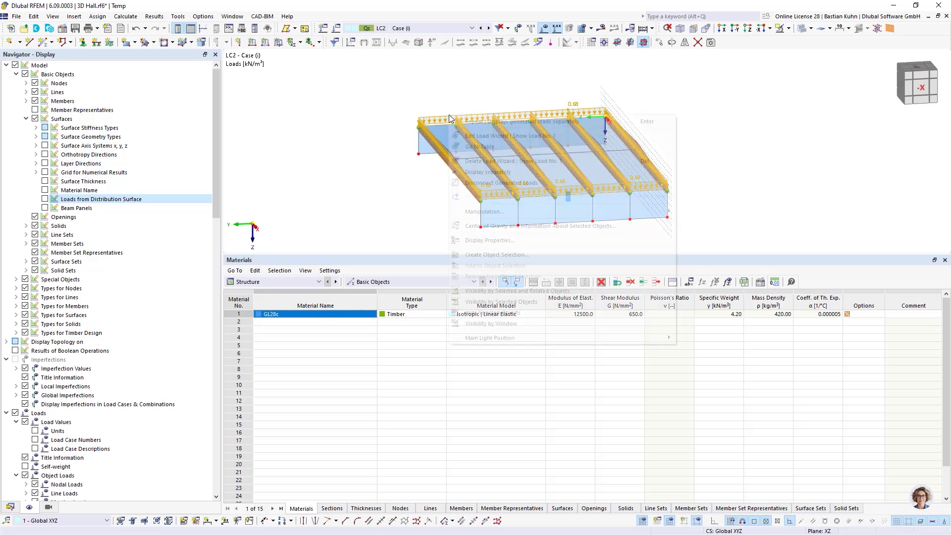
{"action": "left_click", "coordinate": [482, 171]}
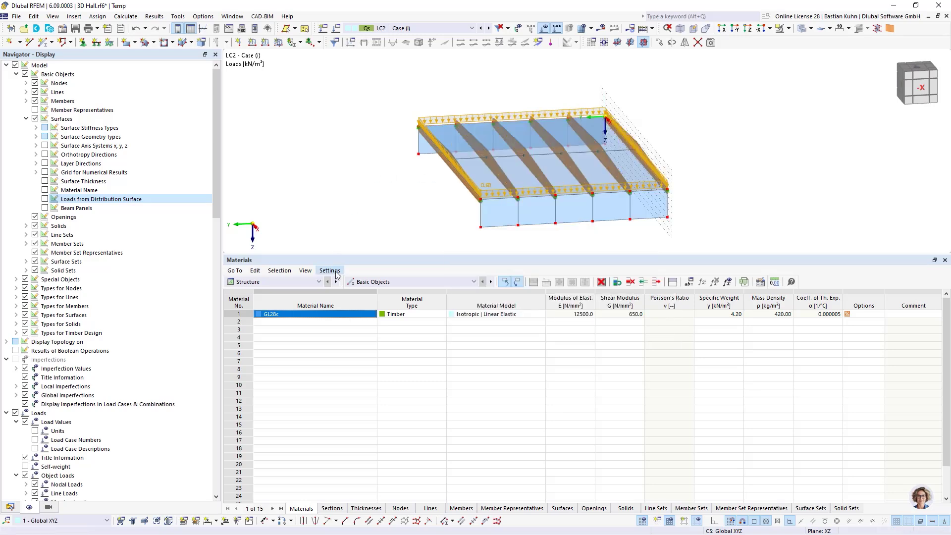
Create a wind load wizard for vertical walls with flat/monopitch roof and assign the hall's four base corner nodes 29, 30, 5 and 4.
{"action": "left_click", "coordinate": [10, 507]}
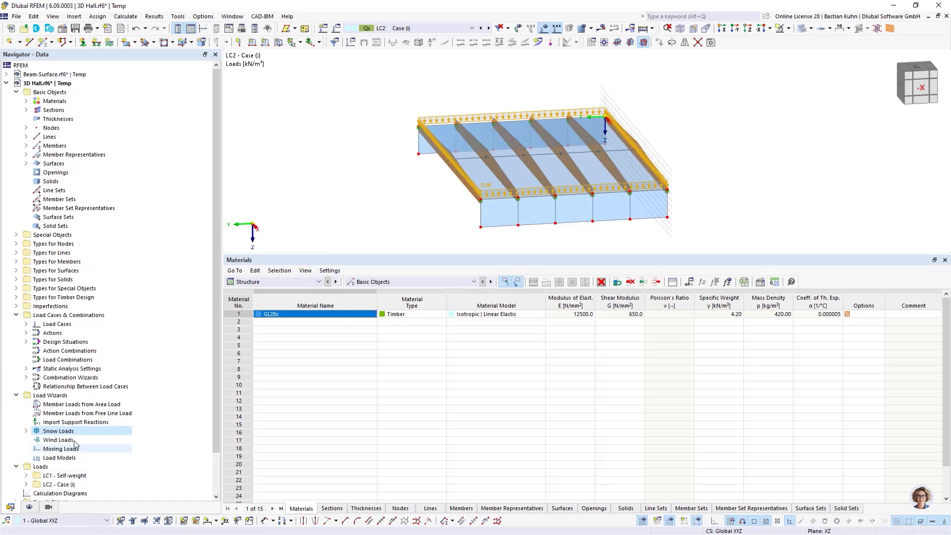
{"action": "right_click", "coordinate": [54, 442]}
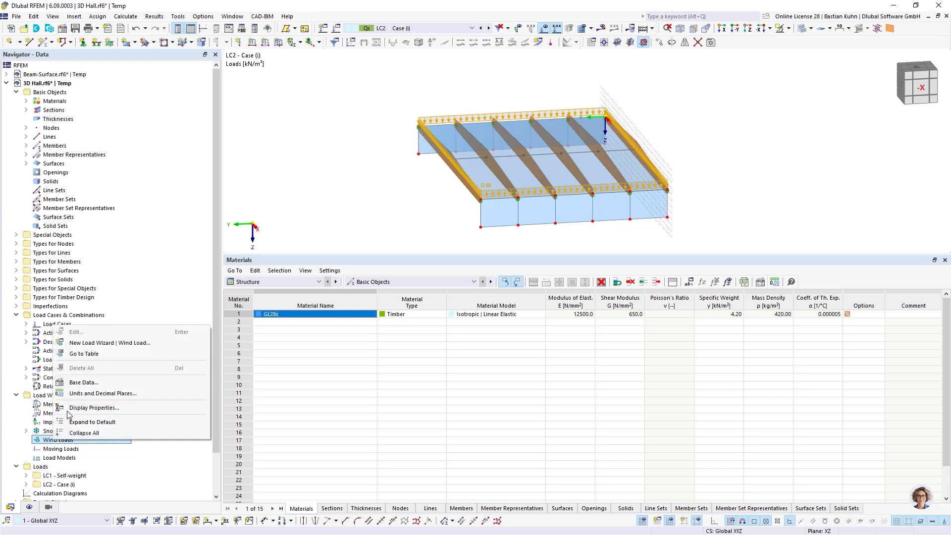
{"action": "left_click", "coordinate": [184, 353]}
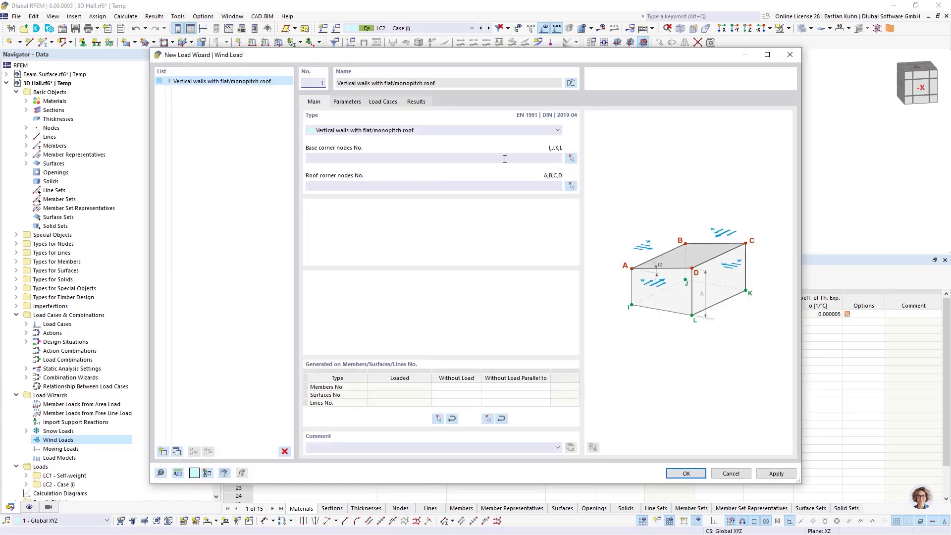
{"action": "left_click", "coordinate": [571, 158]}
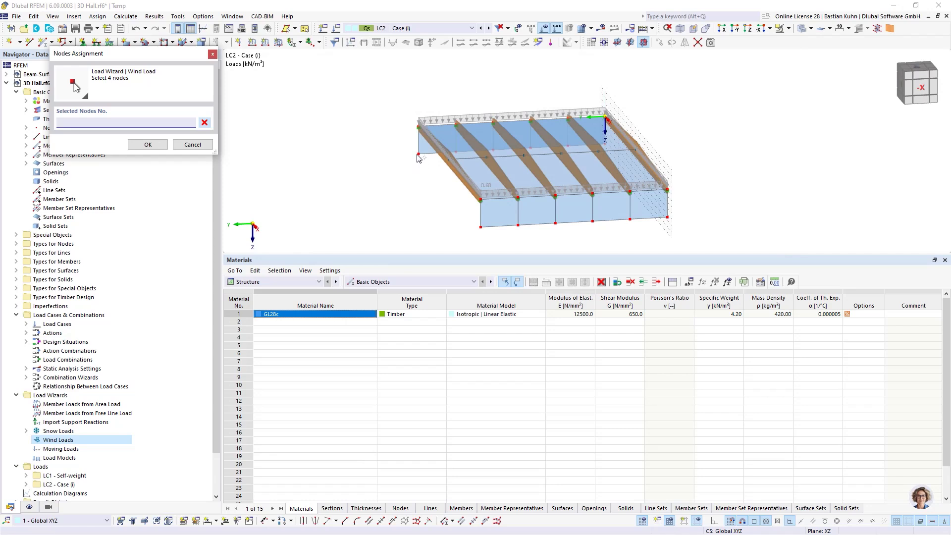
{"action": "left_click", "coordinate": [418, 154]}
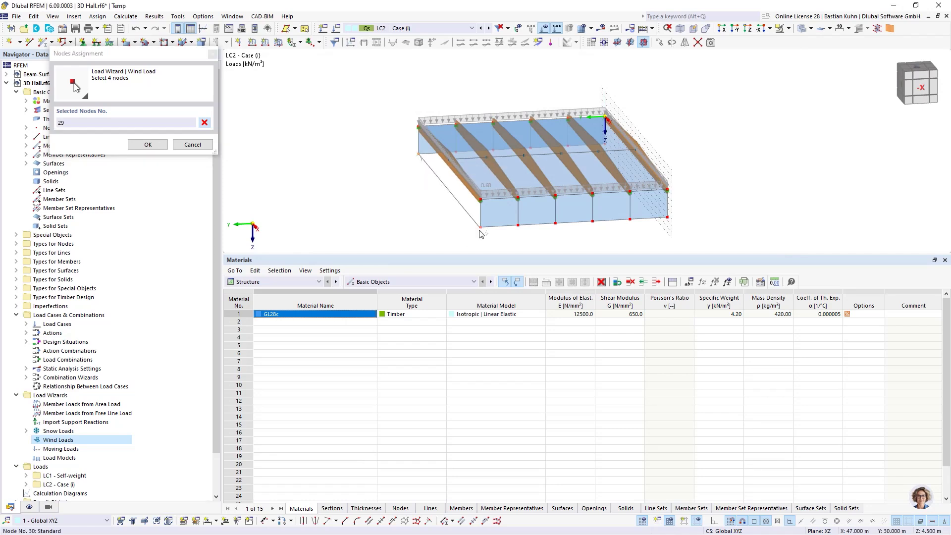
{"action": "left_click", "coordinate": [481, 227]}
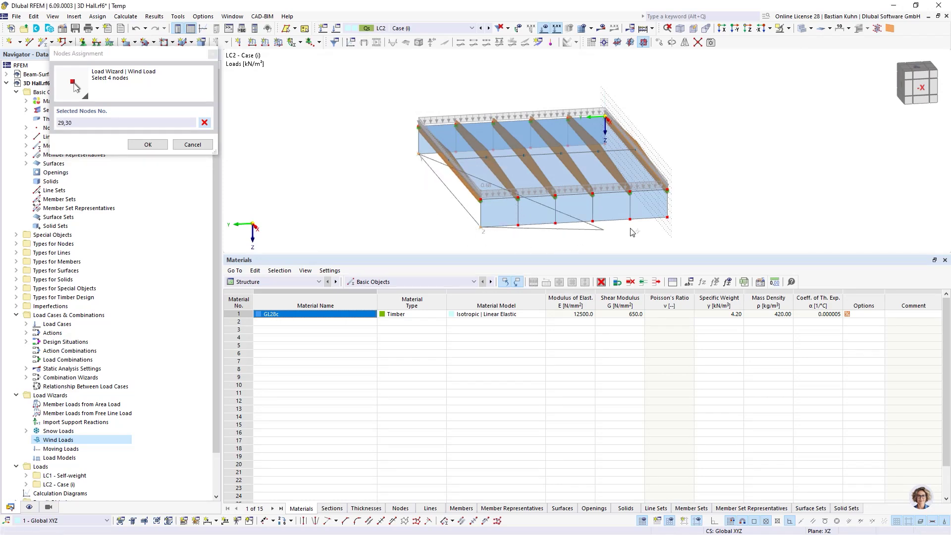
{"action": "left_click", "coordinate": [666, 217]}
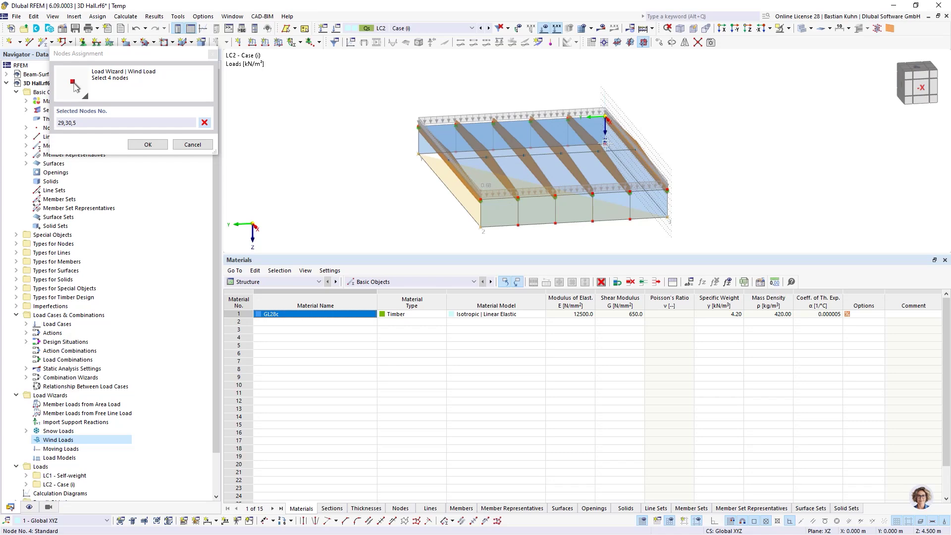
{"action": "left_click", "coordinate": [605, 143]}
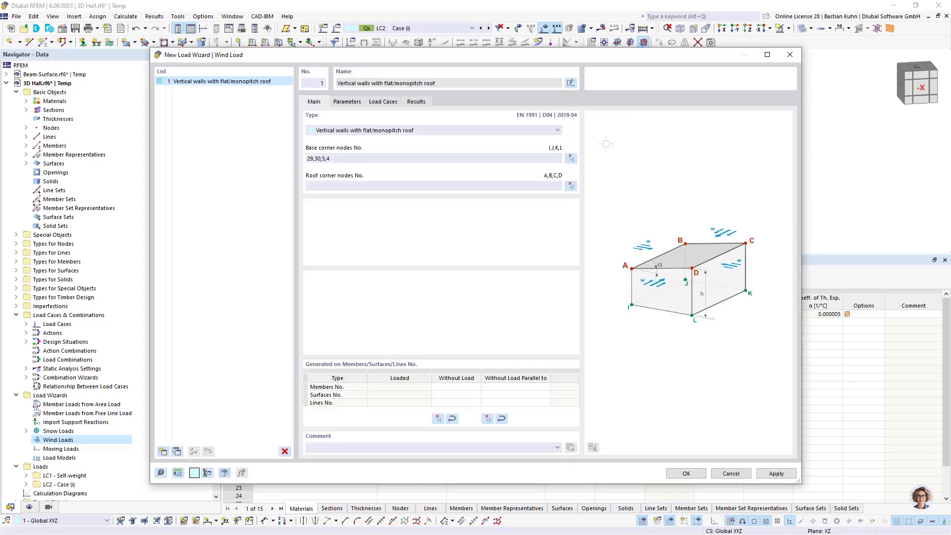
Assign the hall's four outer roof corner nodes 26, 27, 2 and 1 to the wind load wizard.
{"action": "left_click", "coordinate": [570, 186]}
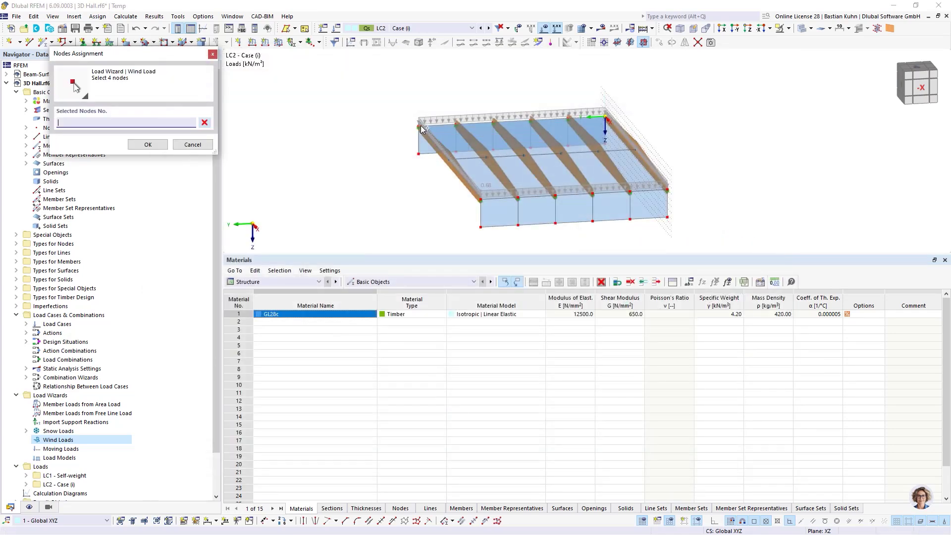
{"action": "left_click", "coordinate": [417, 128]}
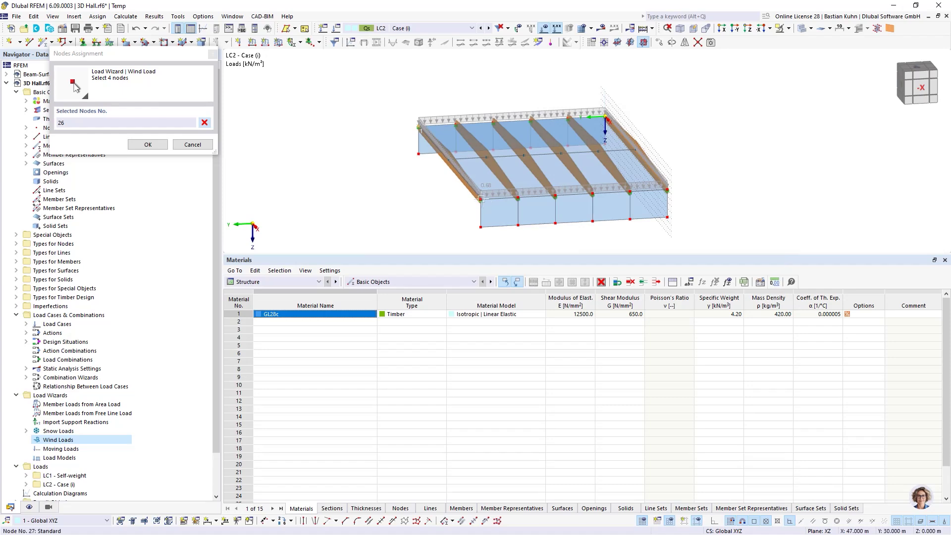
{"action": "left_click", "coordinate": [481, 201]}
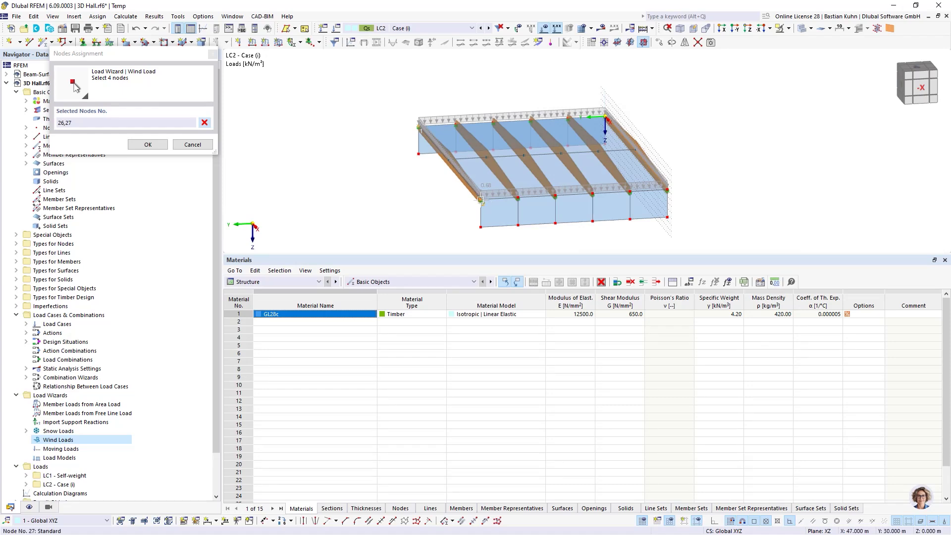
{"action": "left_click", "coordinate": [669, 191]}
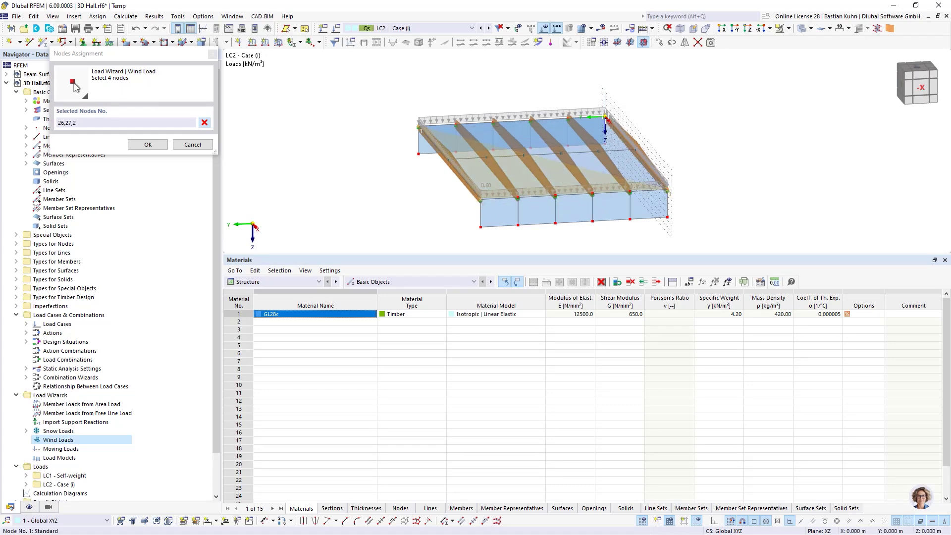
{"action": "left_click", "coordinate": [605, 117]}
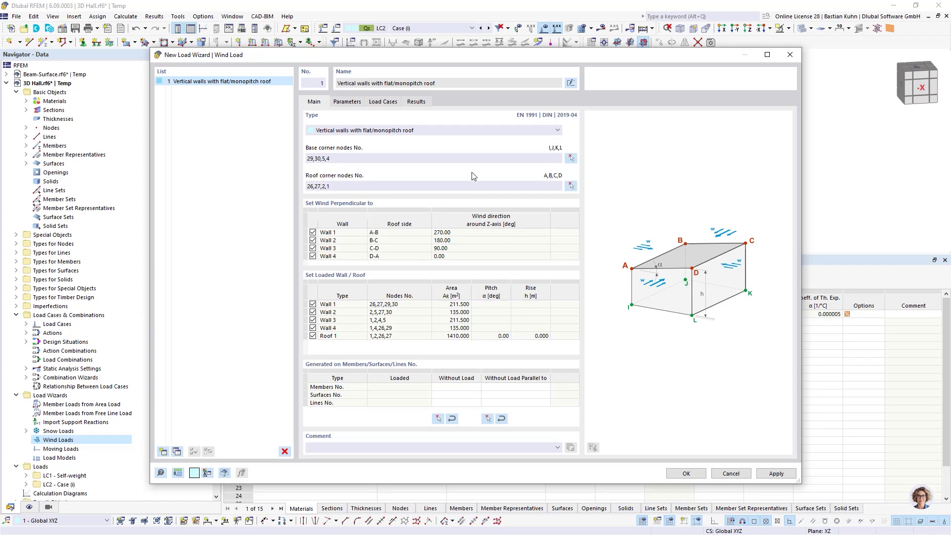
Review the wind parameters, then create load cases for Case w+ and Case w- on all four walls and generate the wind loads.
{"action": "left_click", "coordinate": [347, 102]}
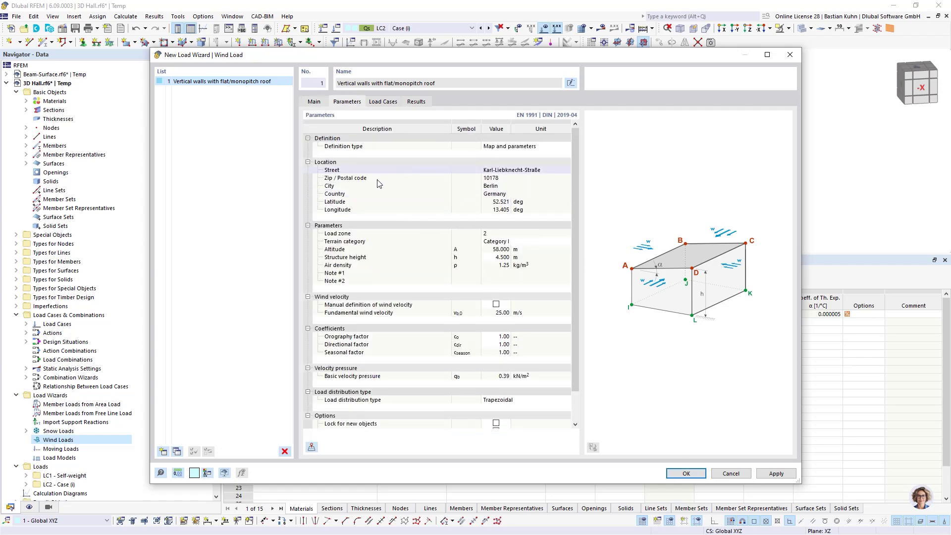
{"action": "left_click", "coordinate": [383, 102]}
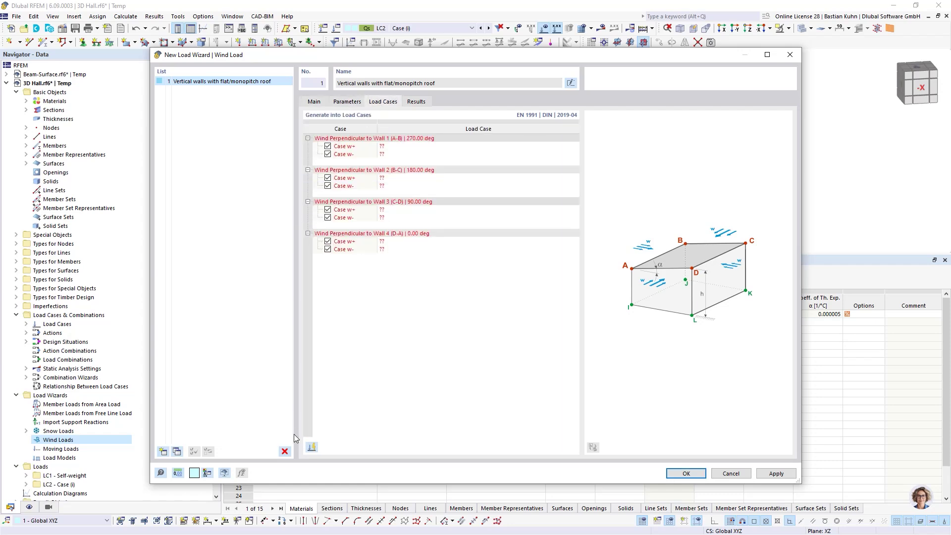
{"action": "left_click", "coordinate": [311, 448]}
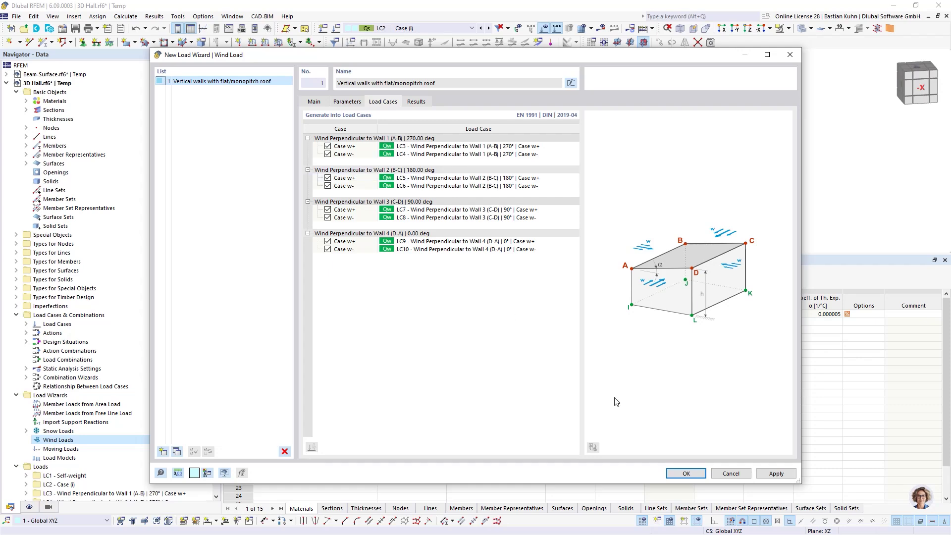
{"action": "left_click", "coordinate": [685, 474]}
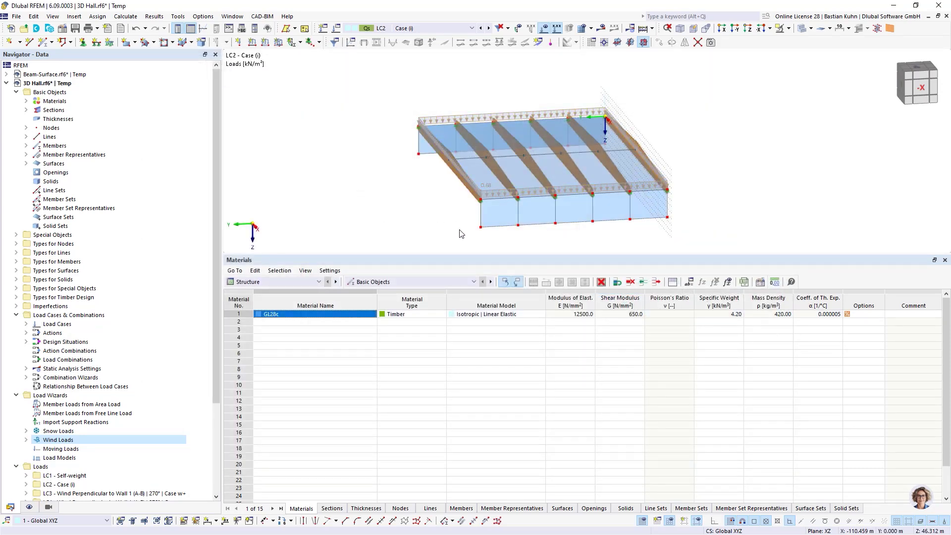
Set the national annex for load case classification and combinations to DIN | 2012-08 and accept the change of standard.
{"action": "middle_click_drag", "start_coordinate": [461, 232], "coordinate": [471, 212], "text": "ctrl"}
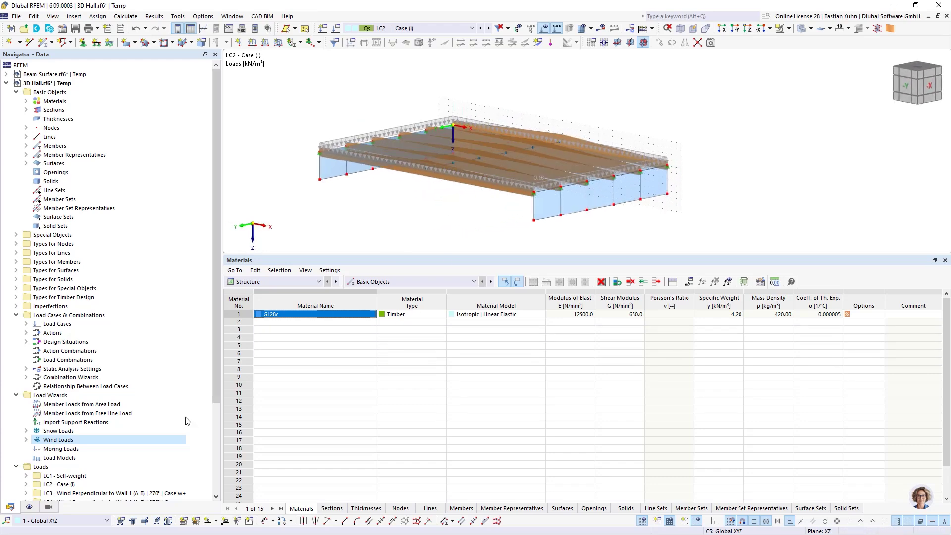
{"action": "right_click", "coordinate": [63, 317]}
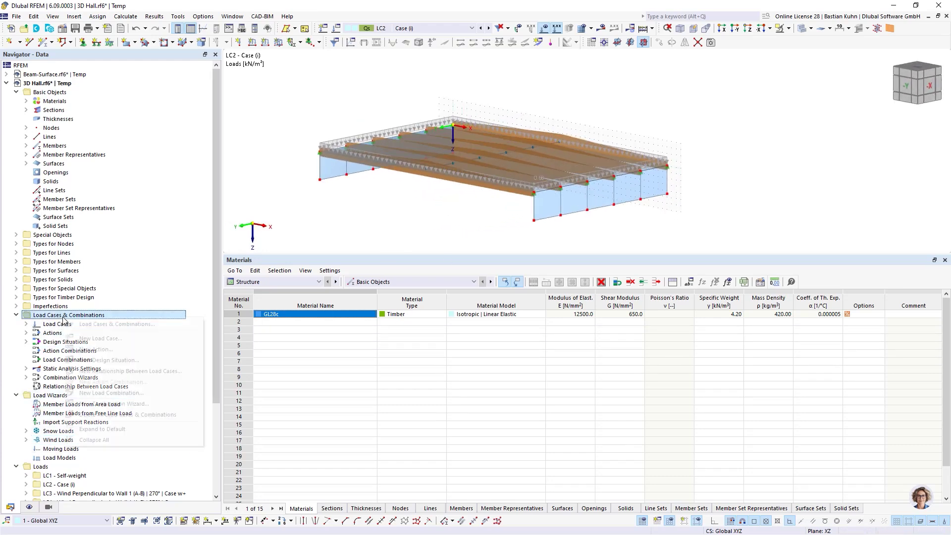
{"action": "left_click", "coordinate": [89, 326]}
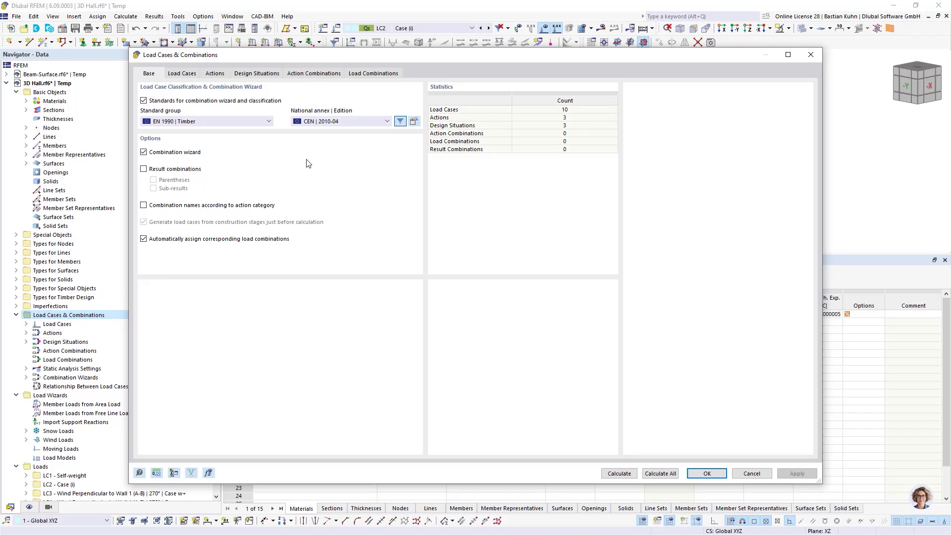
{"action": "left_click", "coordinate": [346, 121]}
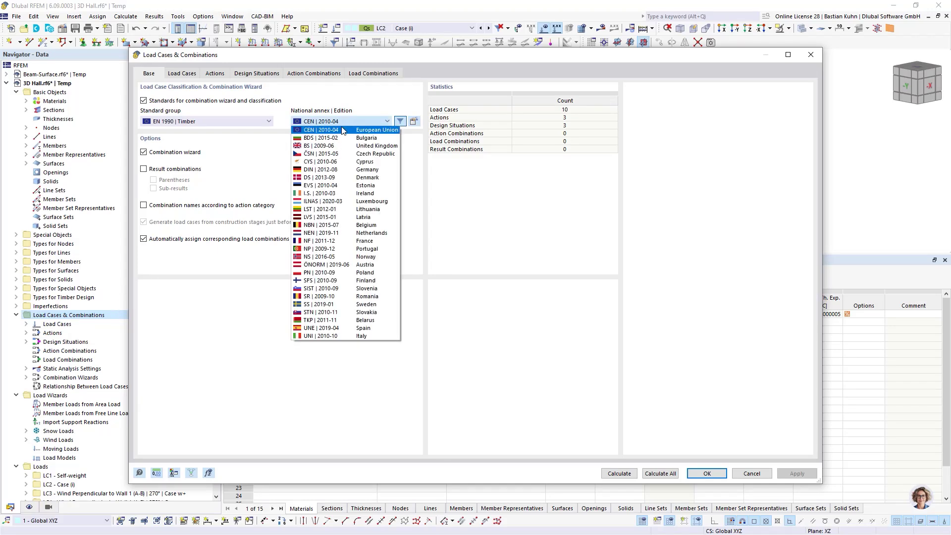
{"action": "left_click", "coordinate": [336, 170]}
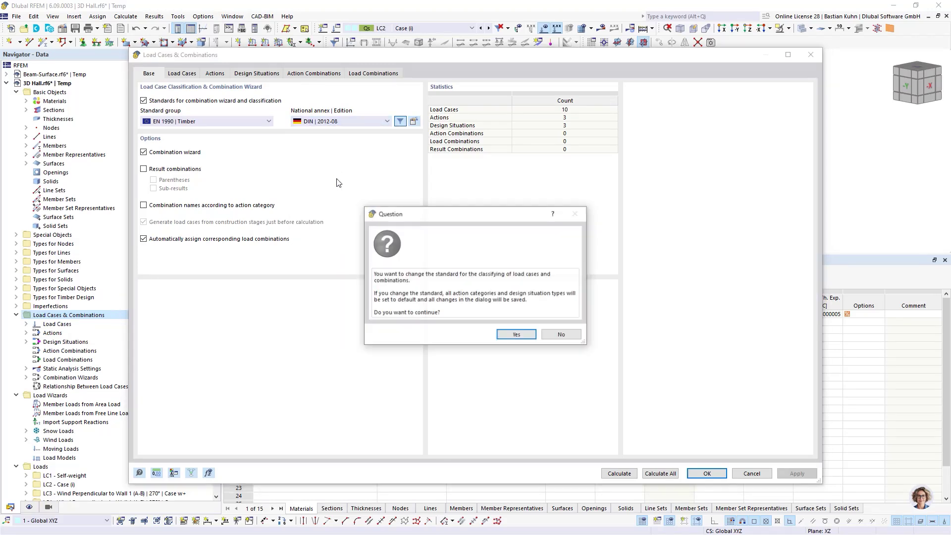
{"action": "left_click", "coordinate": [515, 335]}
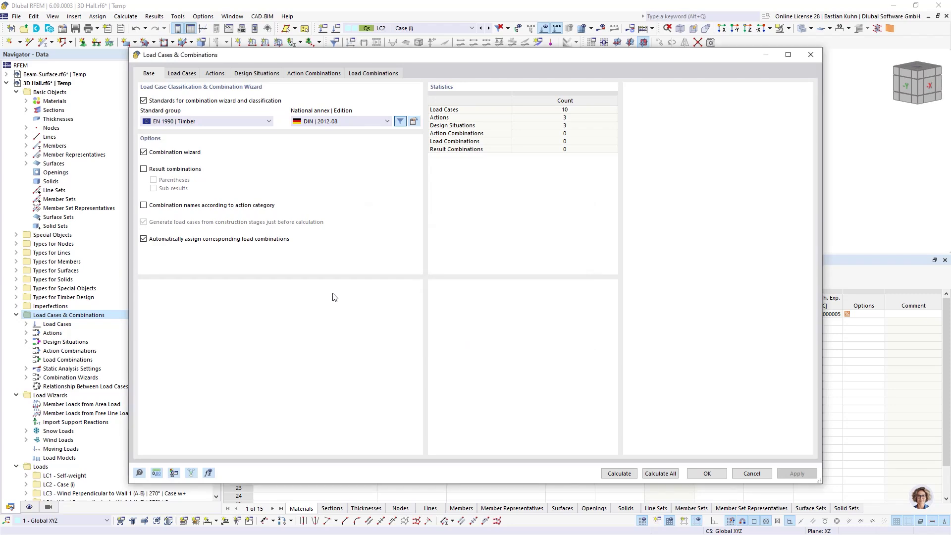
Assign the action category Snow/Ice loads - H <= 1000 m to load case LC2 and open the list of actions.
{"action": "left_click", "coordinate": [181, 74]}
{"action": "left_click", "coordinate": [190, 106]}
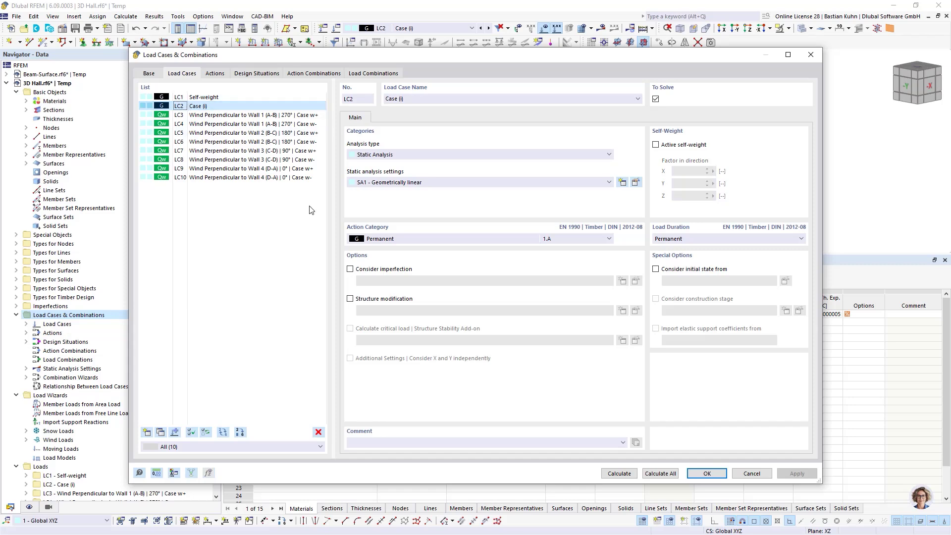
{"action": "left_click", "coordinate": [402, 240]}
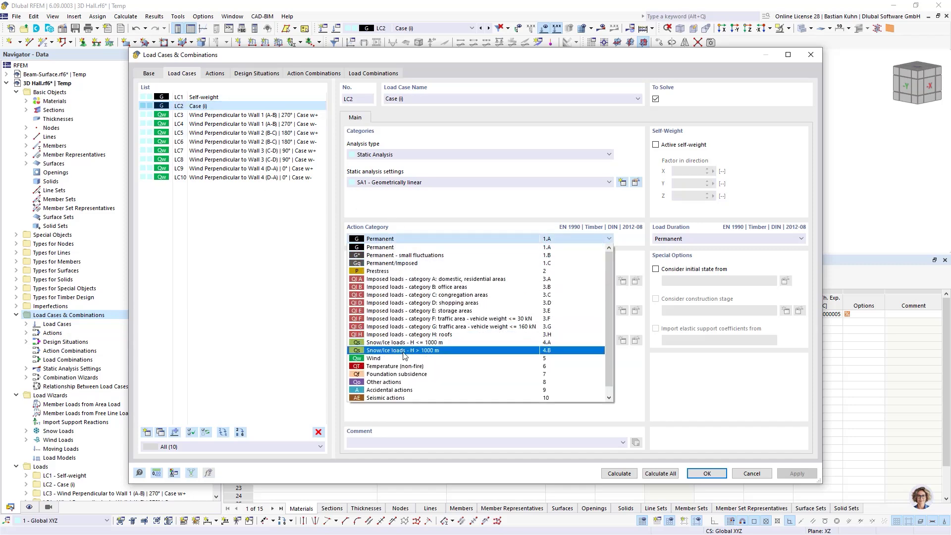
{"action": "left_click", "coordinate": [404, 342]}
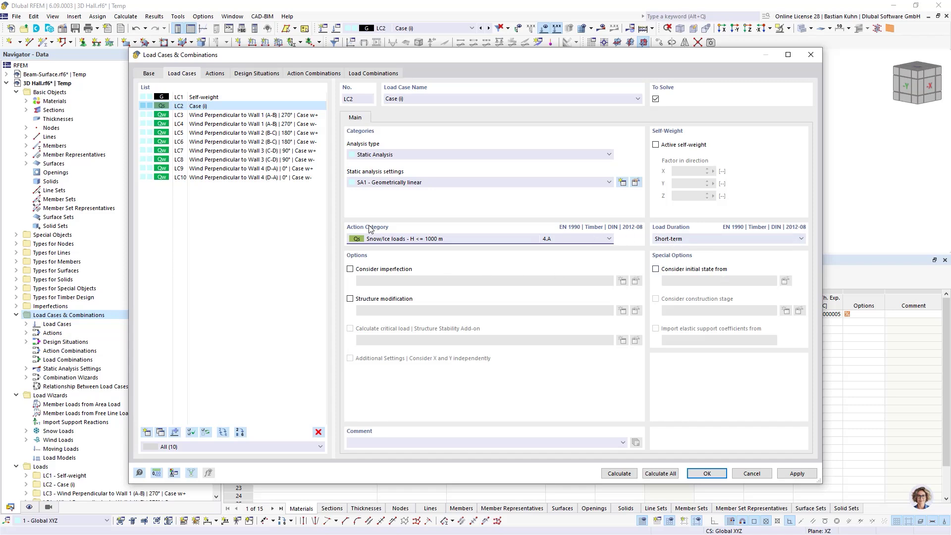
{"action": "left_click", "coordinate": [215, 74]}
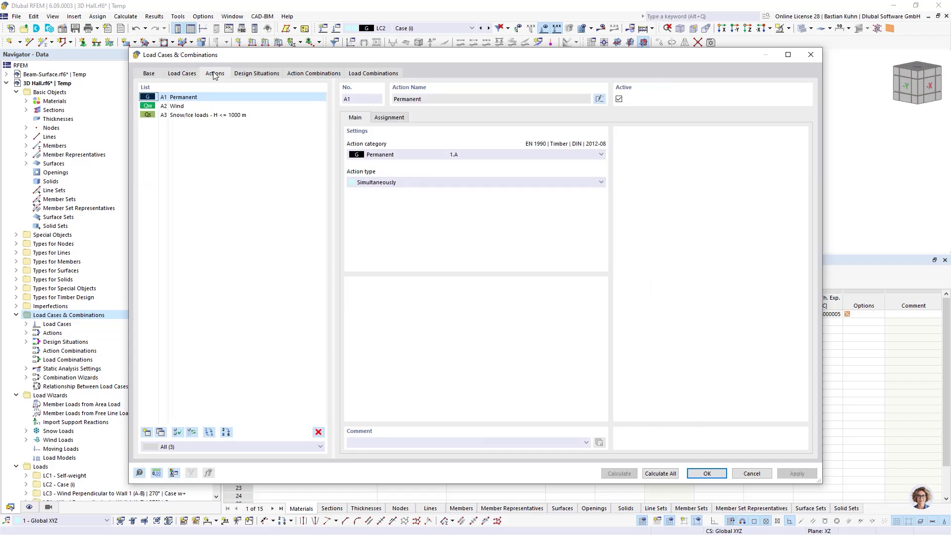
Assign the combination wizard with geometrically linear analysis (SA1) to all four design situations DS1 to DS4 together.
{"action": "left_click", "coordinate": [255, 74]}
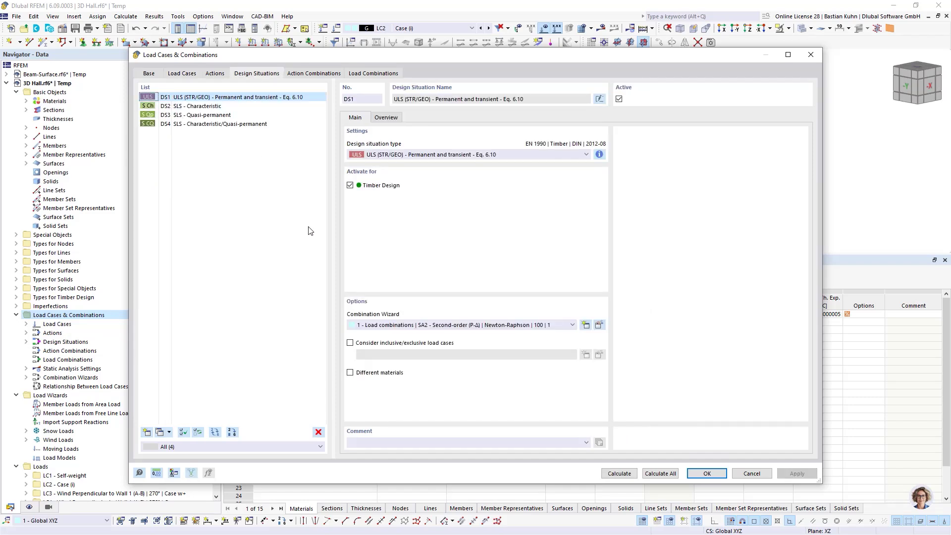
{"action": "left_click", "coordinate": [190, 124], "text": "shift"}
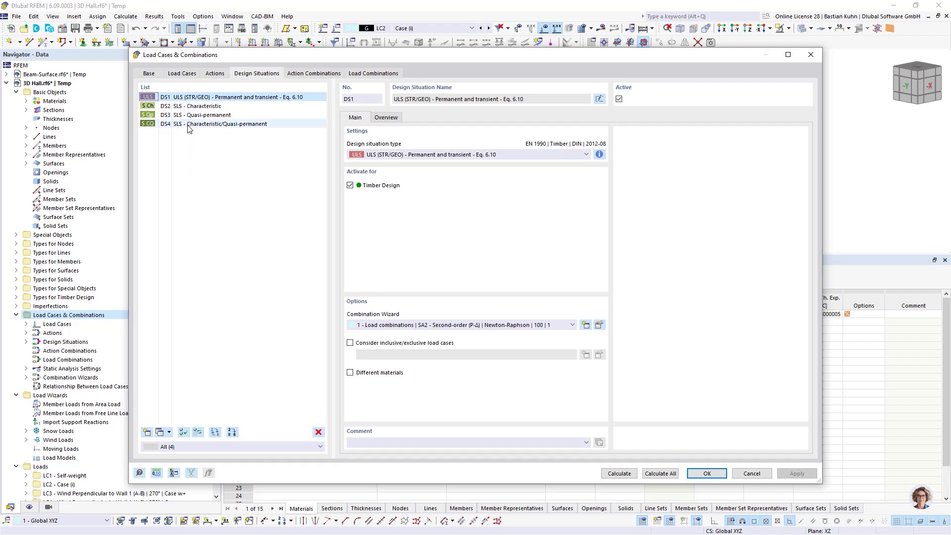
{"action": "left_click", "coordinate": [423, 329]}
{"action": "left_click", "coordinate": [424, 347]}
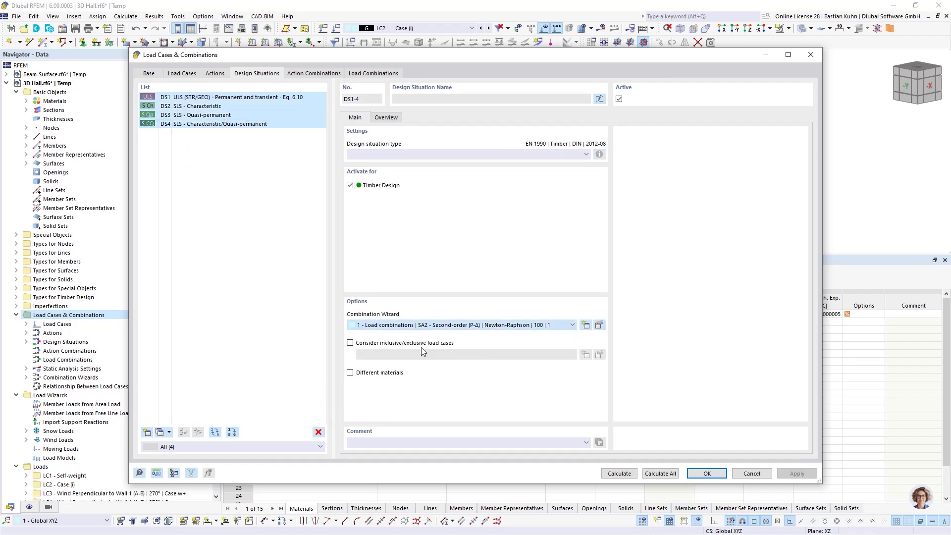
Generate the load combinations, look through the whole list, and accept the load cases and combinations settings.
{"action": "left_click", "coordinate": [374, 74]}
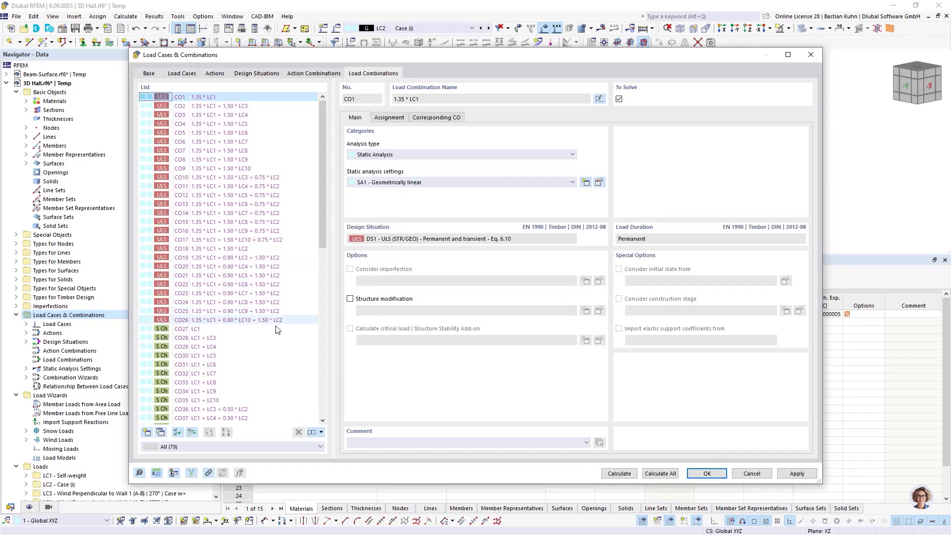
{"action": "scroll", "coordinate": [276, 330], "scroll_direction": "down", "scroll_amount": 14}
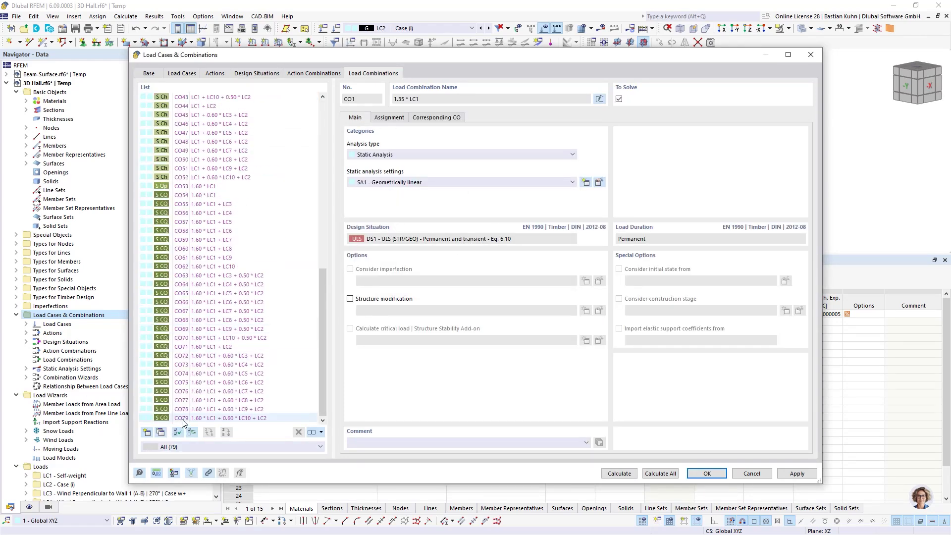
{"action": "left_click", "coordinate": [707, 474]}
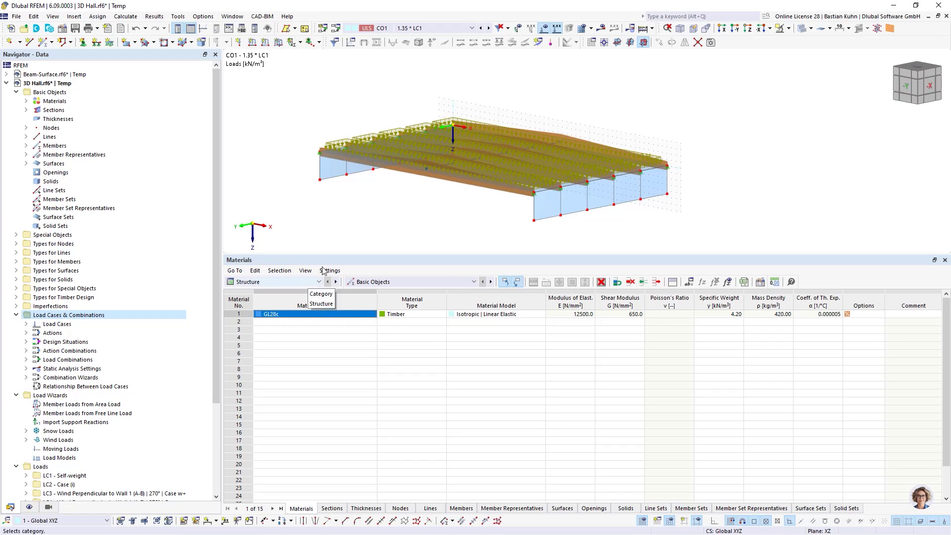
Display load case LC5, Wind Perpendicular to Wall 2, Case w+, and examine its loads around the hall.
{"action": "middle_click_drag", "start_coordinate": [409, 212], "coordinate": [702, 195]}
{"action": "scroll", "coordinate": [729, 224], "scroll_direction": "down", "scroll_amount": 1}
{"action": "left_click", "coordinate": [461, 29]}
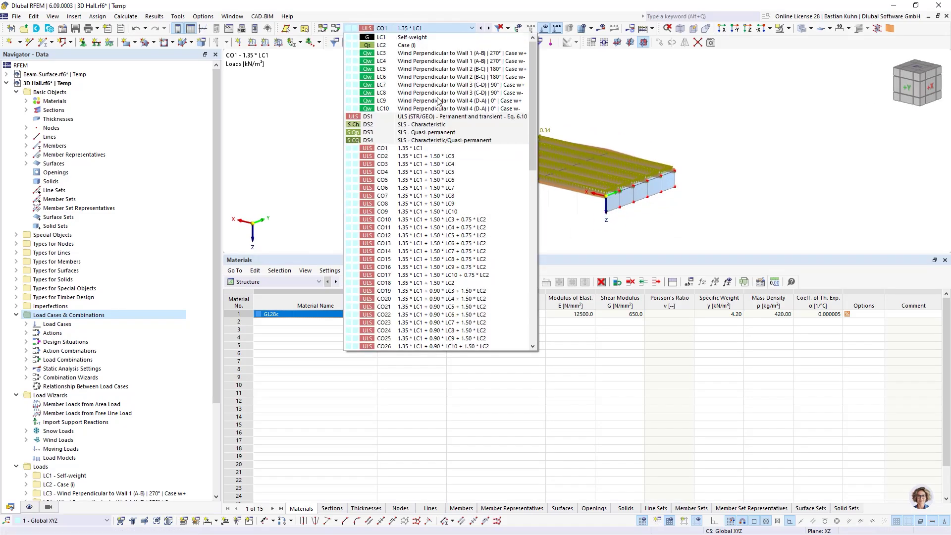
{"action": "left_click", "coordinate": [448, 71]}
{"action": "scroll", "coordinate": [594, 169], "scroll_direction": "up", "scroll_amount": 5}
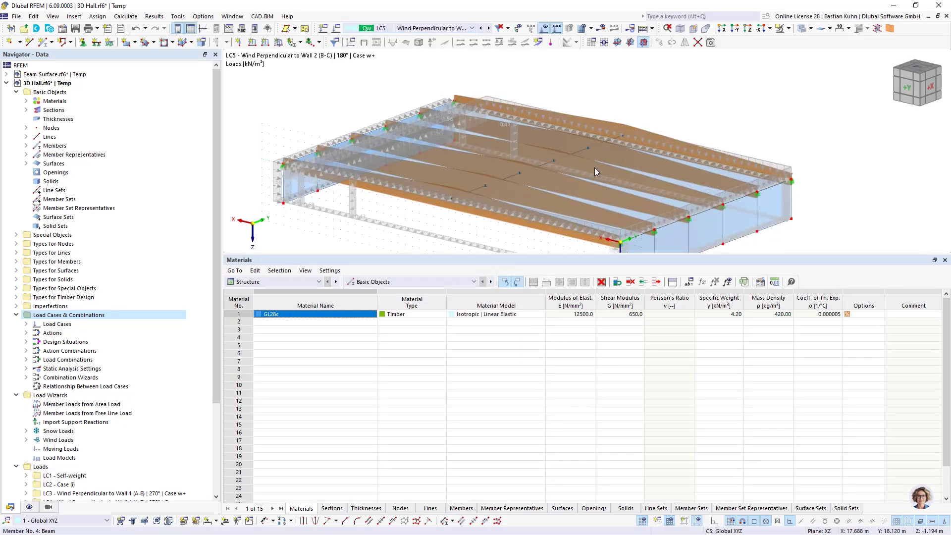
{"action": "middle_click_drag", "start_coordinate": [594, 169], "coordinate": [702, 151], "text": "ctrl"}
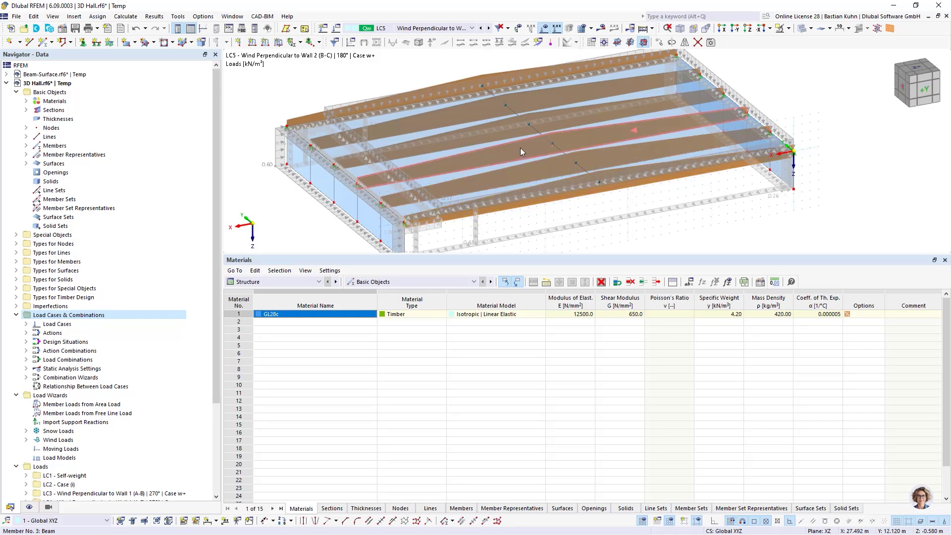
{"action": "left_click", "coordinate": [539, 147]}
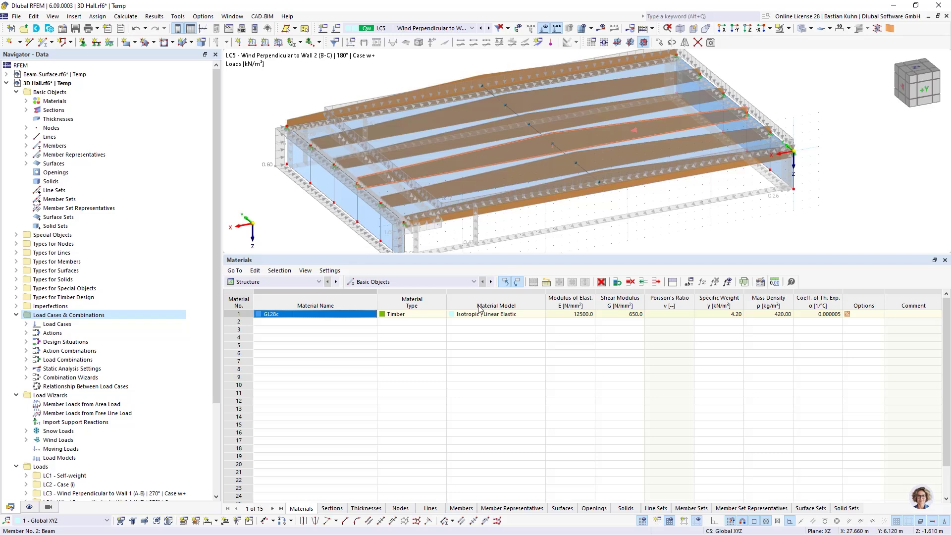
In the Timber Design objects to design, turn off designing all surfaces, member representatives and members.
{"action": "left_click", "coordinate": [303, 282]}
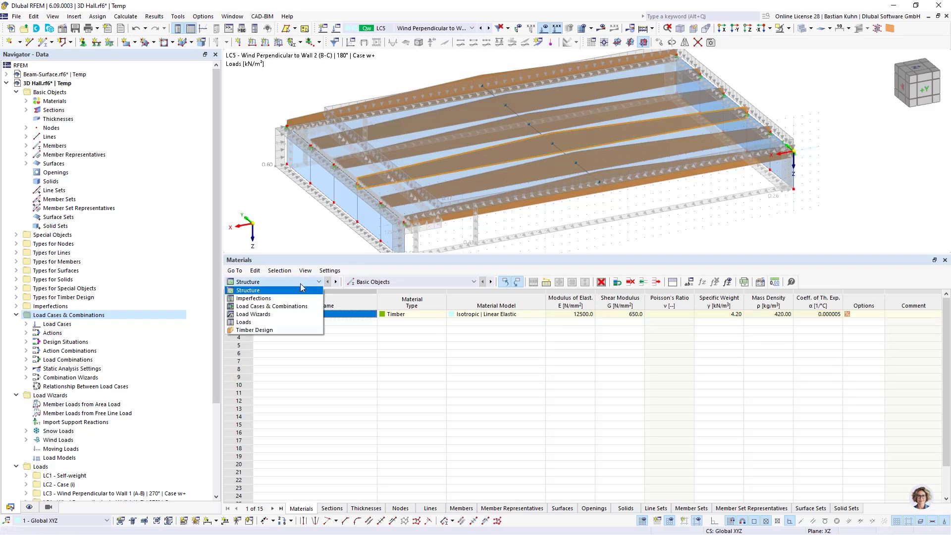
{"action": "left_click", "coordinate": [288, 331]}
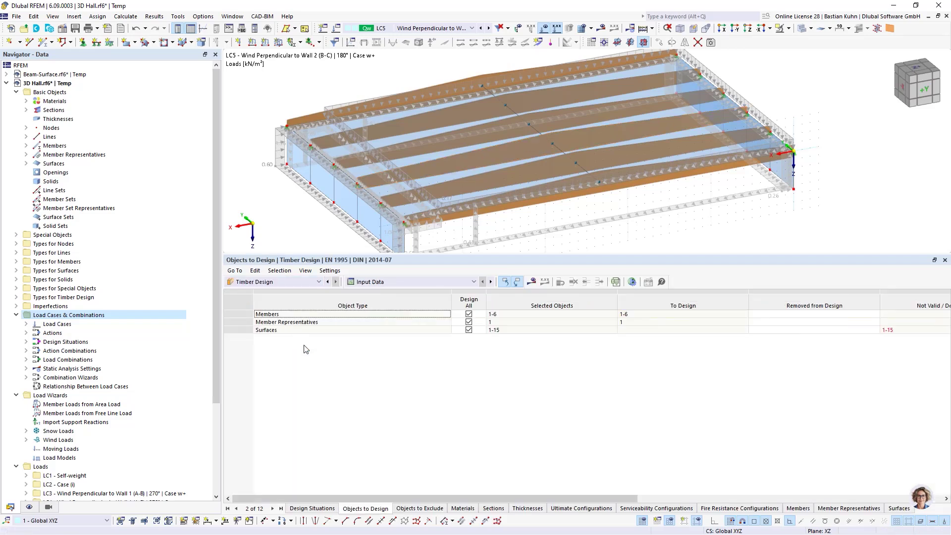
{"action": "left_click", "coordinate": [468, 330]}
{"action": "left_click", "coordinate": [468, 322]}
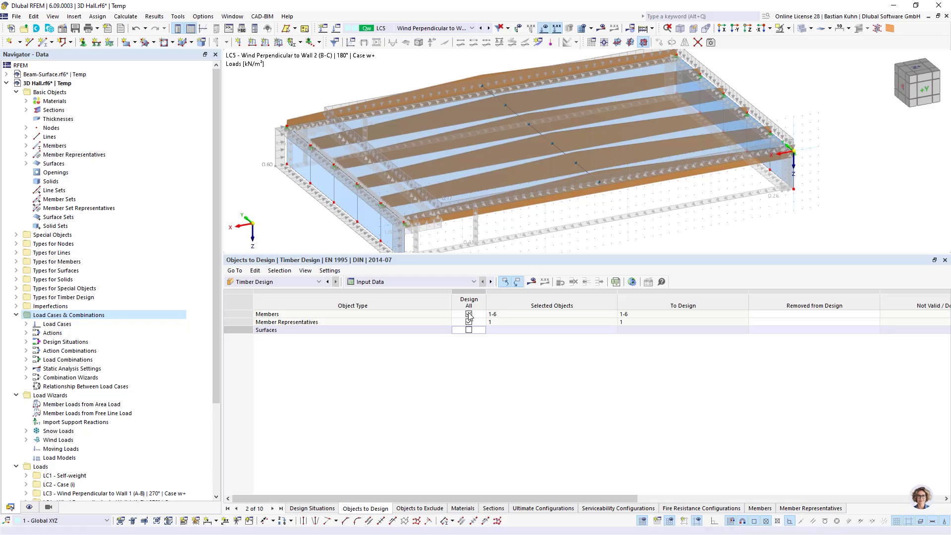
{"action": "left_click", "coordinate": [469, 314]}
Assign only member 3 as the member to design in Timber Design.
{"action": "left_click", "coordinate": [504, 314]}
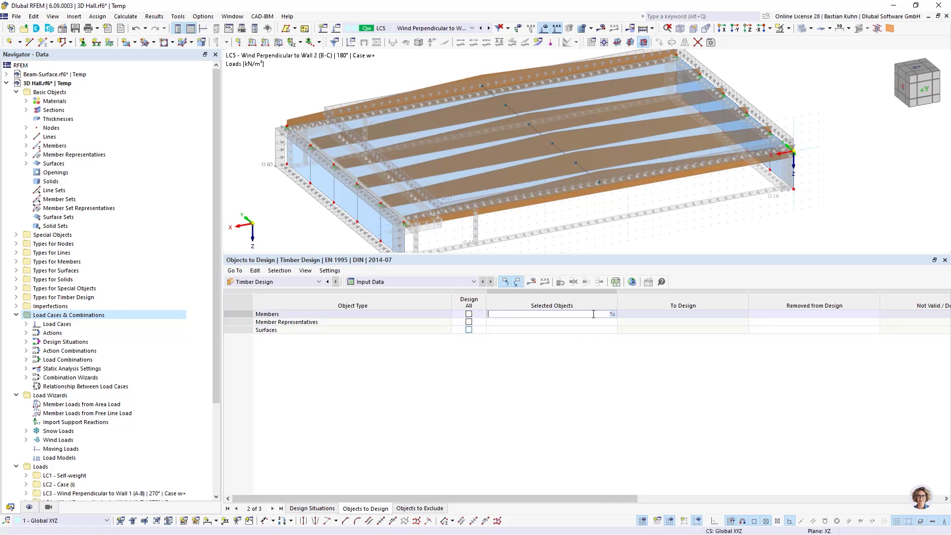
{"action": "left_click", "coordinate": [612, 313]}
{"action": "left_click", "coordinate": [460, 165]}
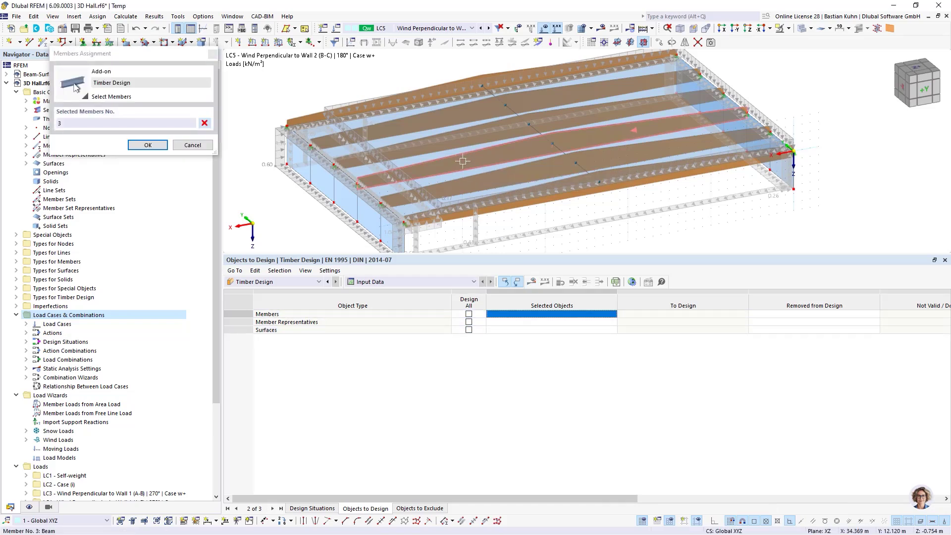
{"action": "left_click", "coordinate": [148, 144]}
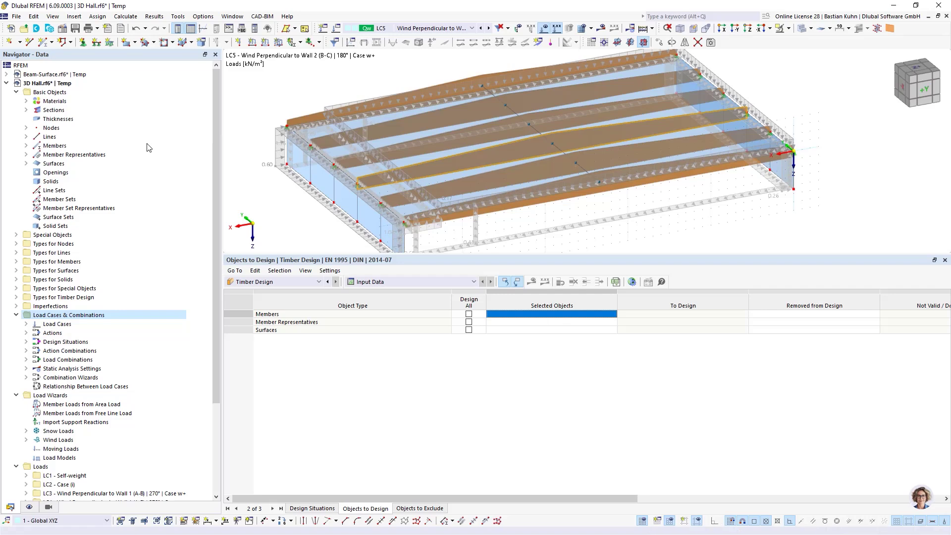
Edit member 3 and create effective lengths for it, with flexural buckling about both axes excluded and only lateral-torsional buckling considered.
{"action": "double_click", "coordinate": [484, 156]}
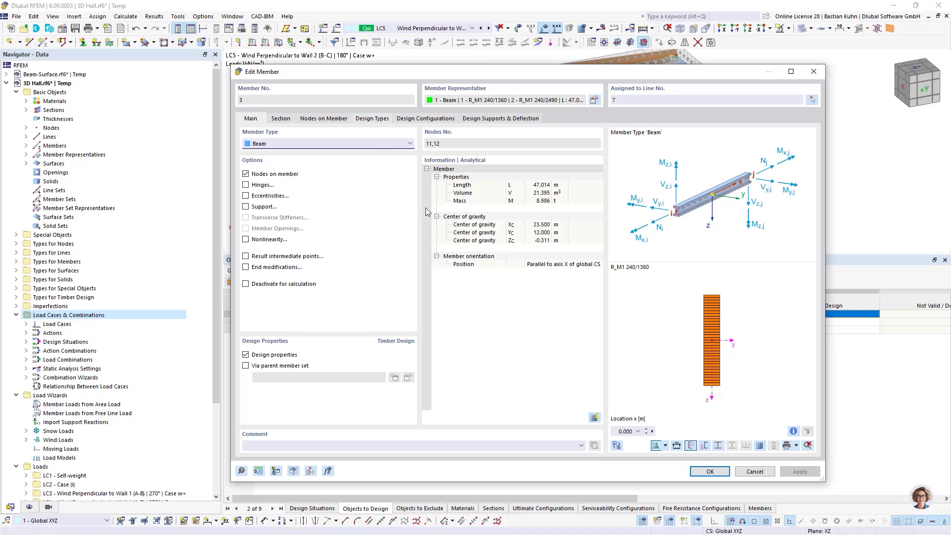
{"action": "left_click", "coordinate": [566, 155]}
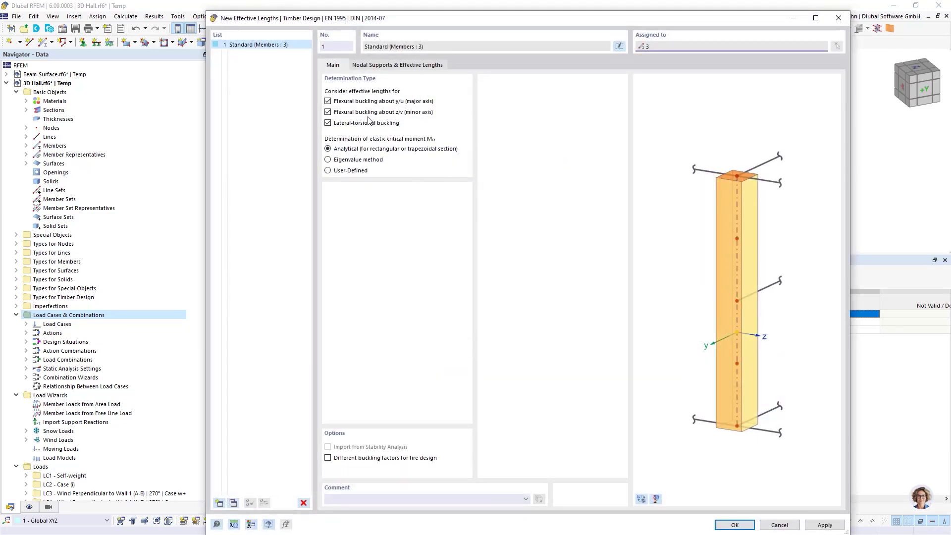
{"action": "left_click", "coordinate": [327, 112]}
Set member 3's lateral-torsional buckling length to an absolute value of 4.4 m and accept the effective lengths.
{"action": "left_click", "coordinate": [366, 67]}
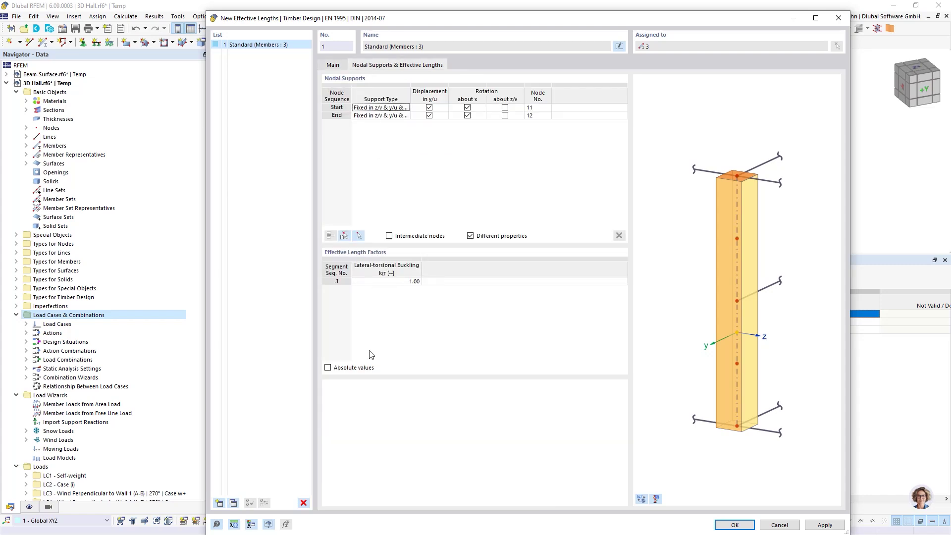
{"action": "left_click", "coordinate": [327, 368]}
{"action": "left_click", "coordinate": [389, 282]}
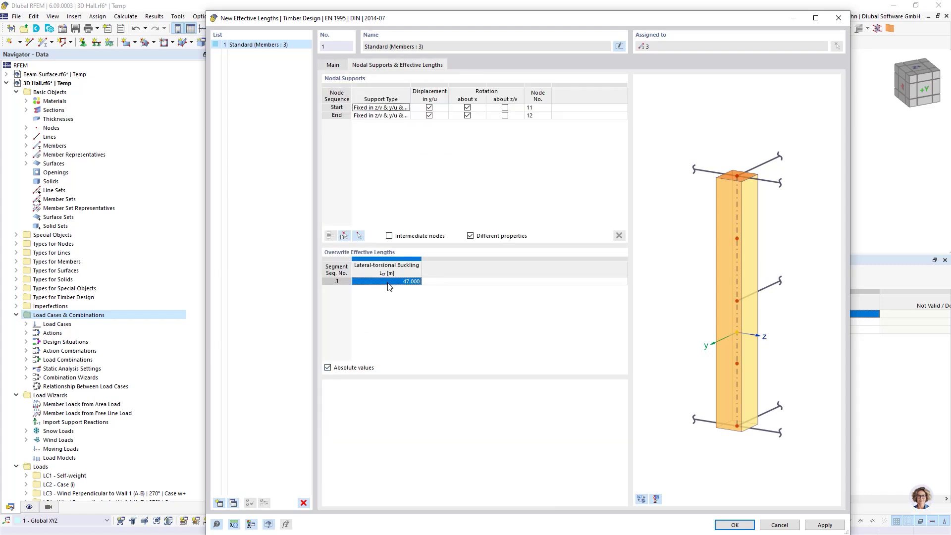
{"action": "type", "text": "4,4"}
{"action": "left_click", "coordinate": [440, 282]}
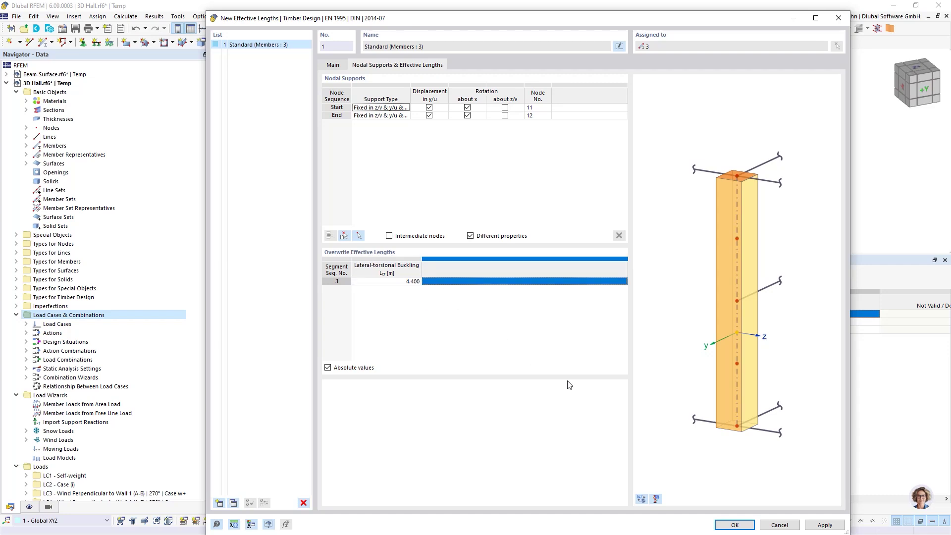
{"action": "left_click", "coordinate": [733, 526]}
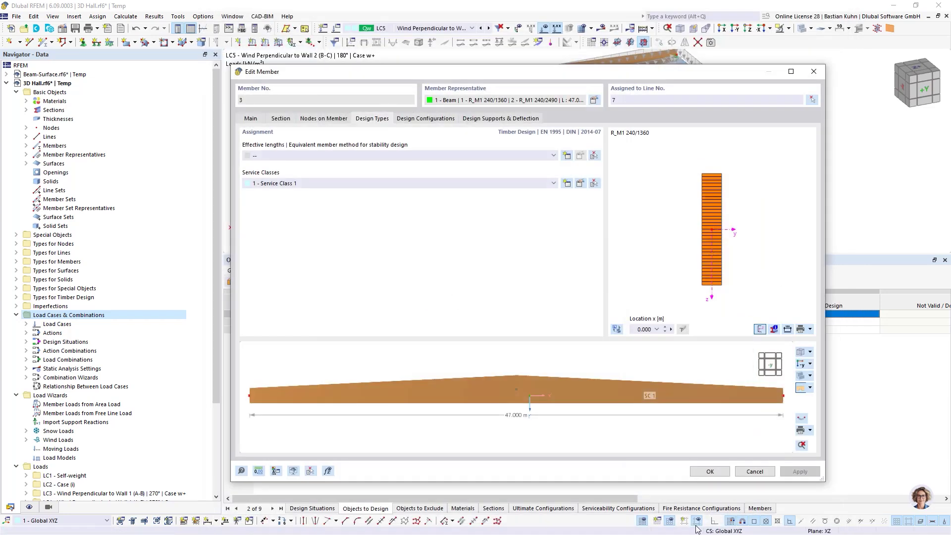
Set the default serviceability configuration's beam deflection limits to L/200 characteristic, L/250 quasi-permanent and L/150 characteristic/quasi-permanent.
{"action": "left_click", "coordinate": [430, 119]}
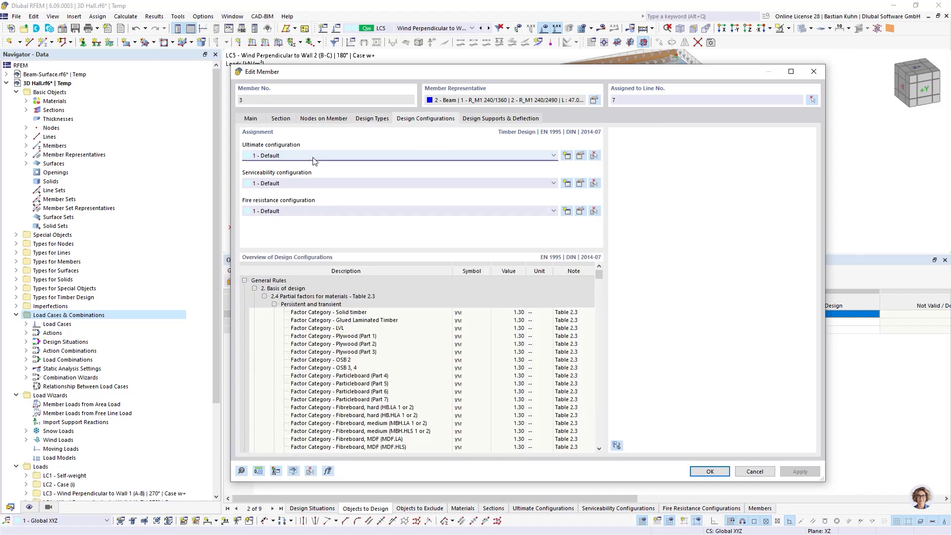
{"action": "left_click", "coordinate": [580, 183]}
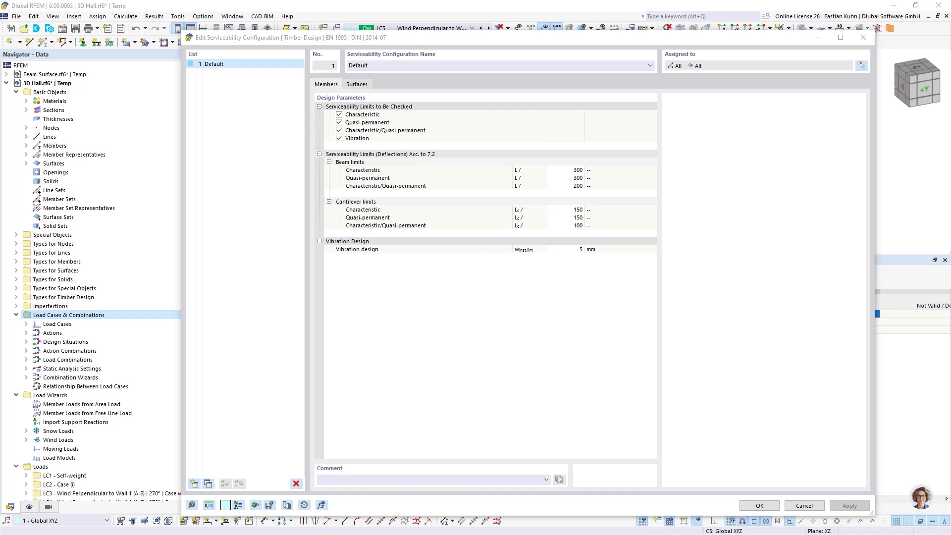
{"action": "left_click", "coordinate": [569, 170]}
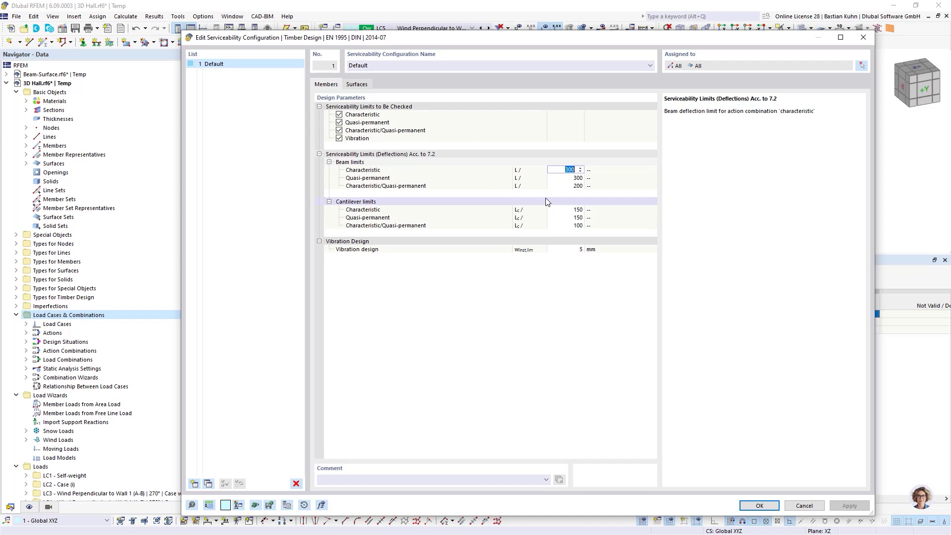
{"action": "type", "text": "20"}
{"action": "key", "text": "Tab"}
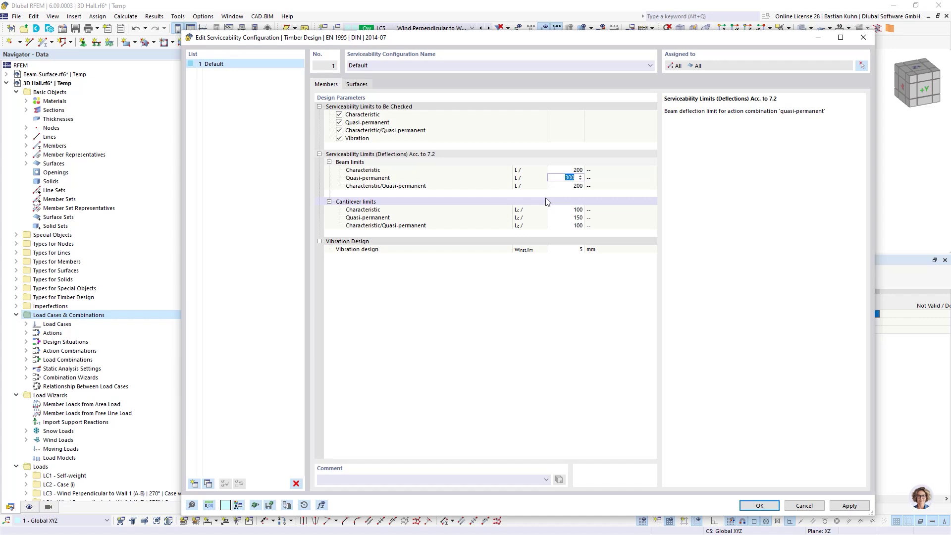
{"action": "type", "text": "250"}
{"action": "key", "text": "Tab"}
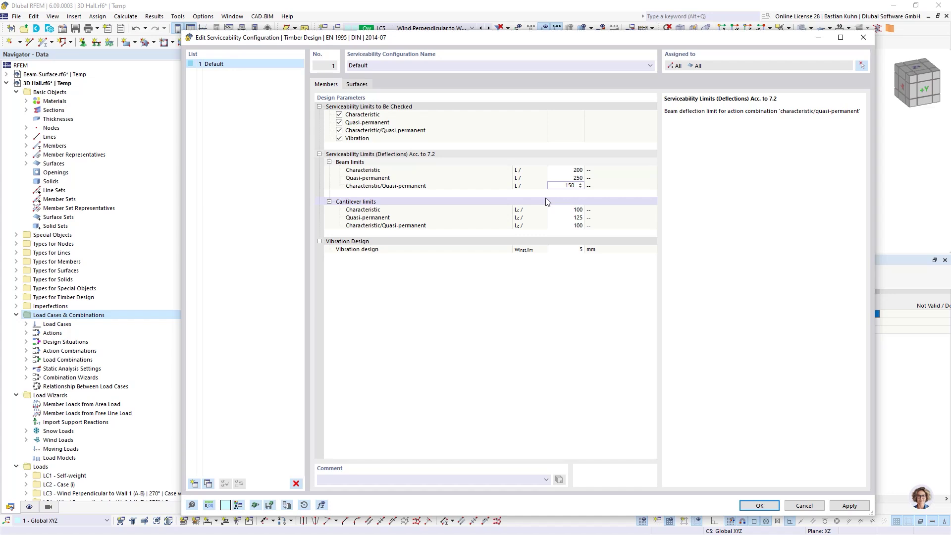
{"action": "key", "text": "Tab"}
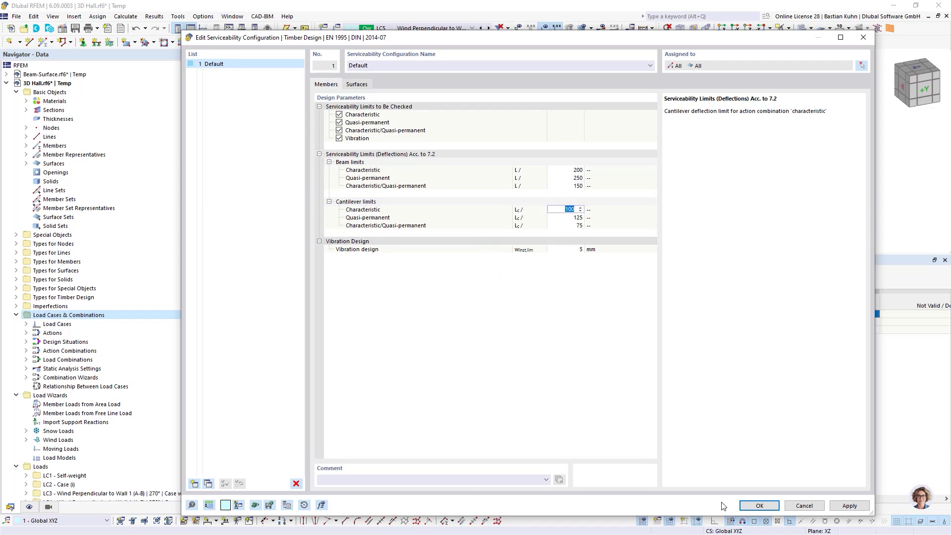
{"action": "left_click", "coordinate": [751, 505]}
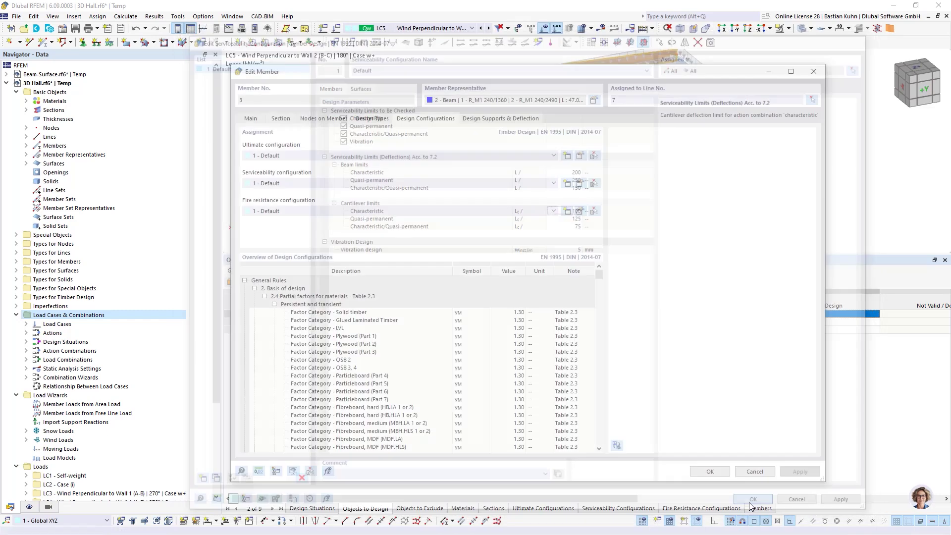
Create a timber design support at member 3's start with kc,90 of 1.750 for glue-laminated softwood on discrete supports.
{"action": "left_click", "coordinate": [496, 119]}
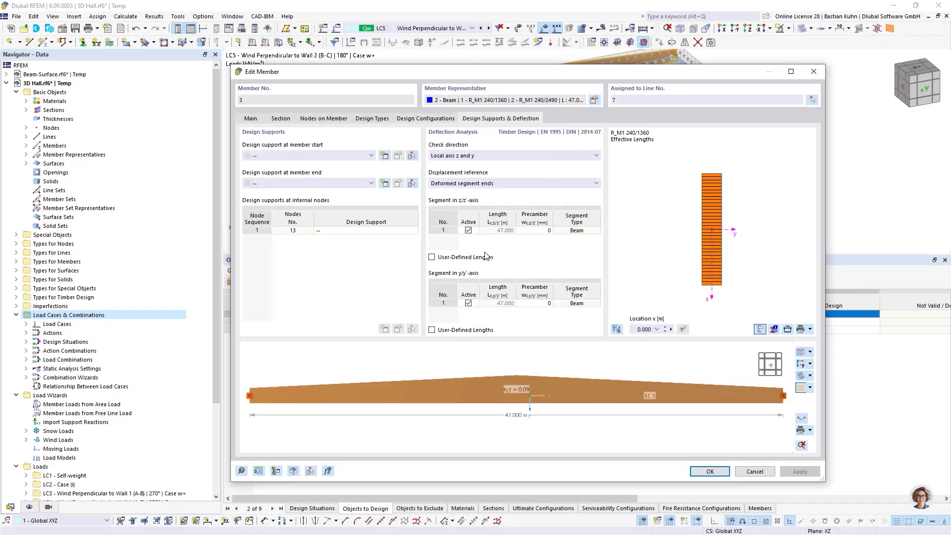
{"action": "left_click", "coordinate": [384, 156]}
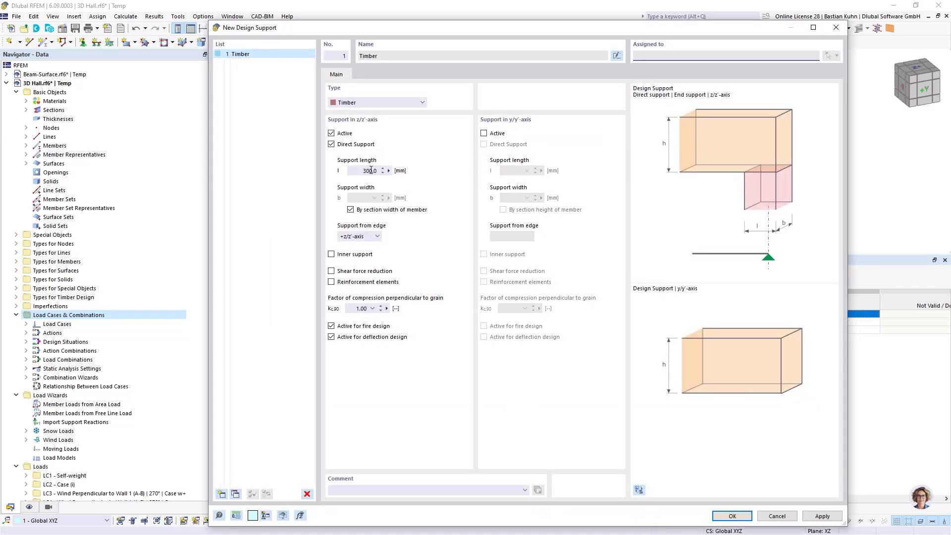
{"action": "double_click", "coordinate": [378, 171]}
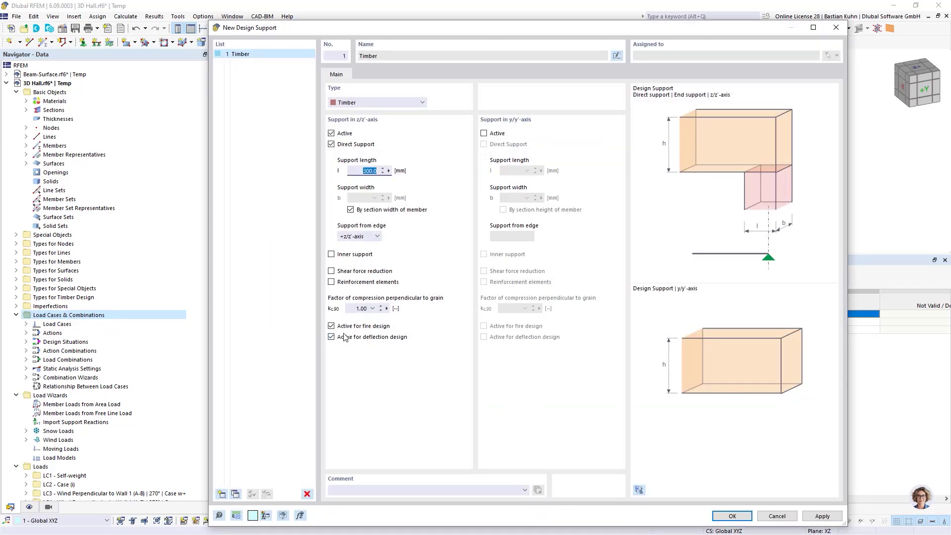
{"action": "left_click", "coordinate": [373, 308]}
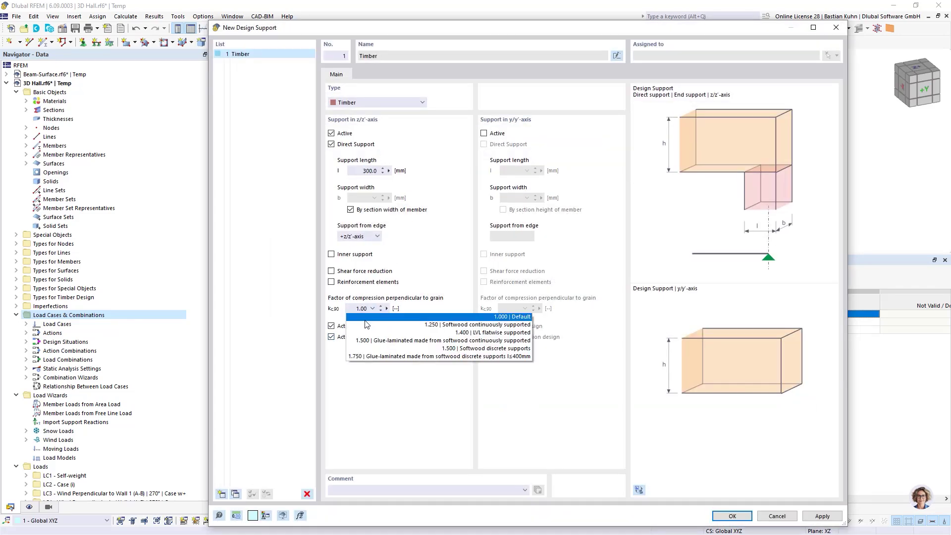
{"action": "left_click", "coordinate": [372, 357]}
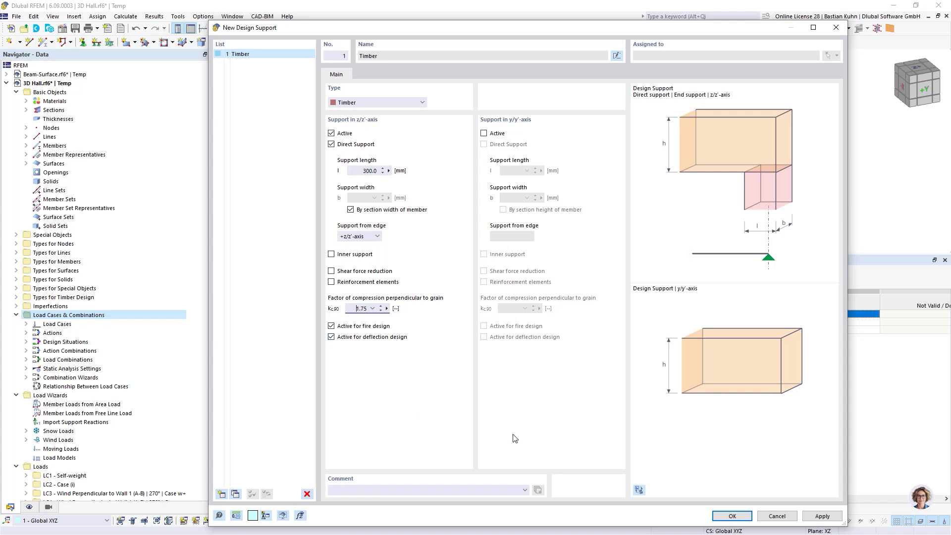
{"action": "left_click", "coordinate": [729, 516]}
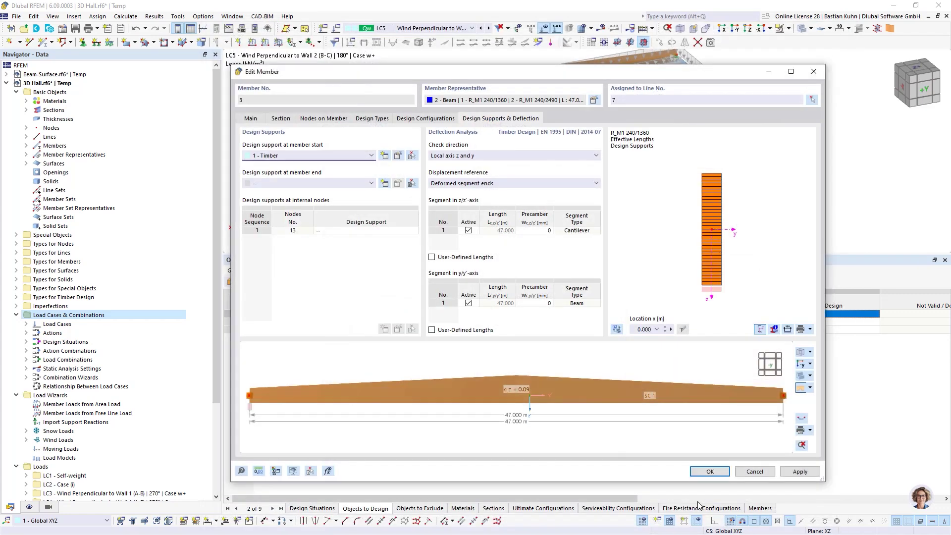
Assign the timber design support to member 3's end, set a 160 mm precamber with user-defined lengths for the z-axis segment, and accept the member.
{"action": "left_click", "coordinate": [372, 183]}
{"action": "left_click", "coordinate": [399, 295]}
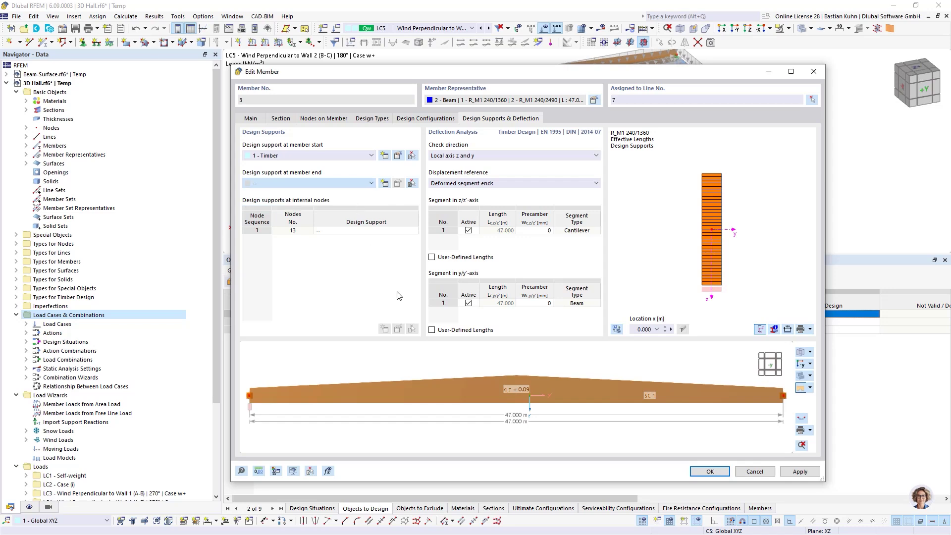
{"action": "left_click", "coordinate": [534, 230]}
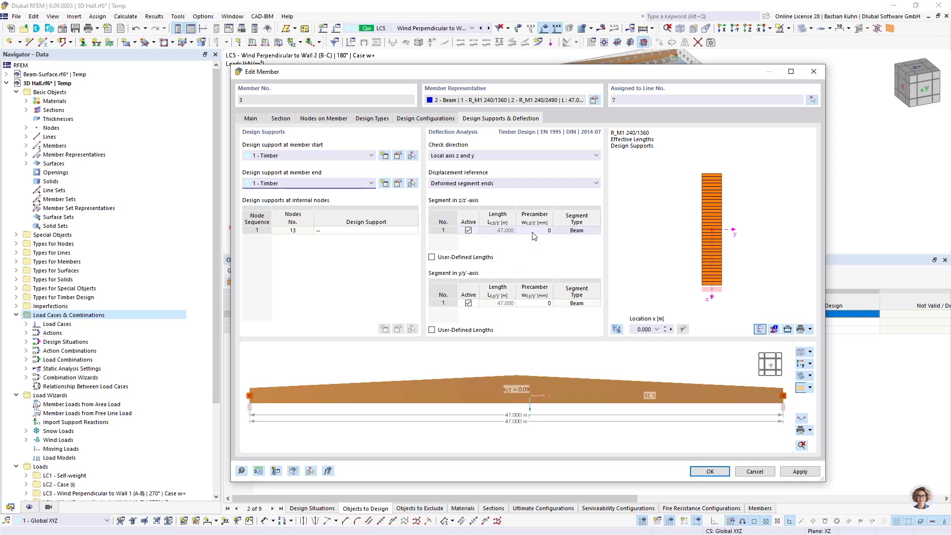
{"action": "left_click", "coordinate": [529, 303]}
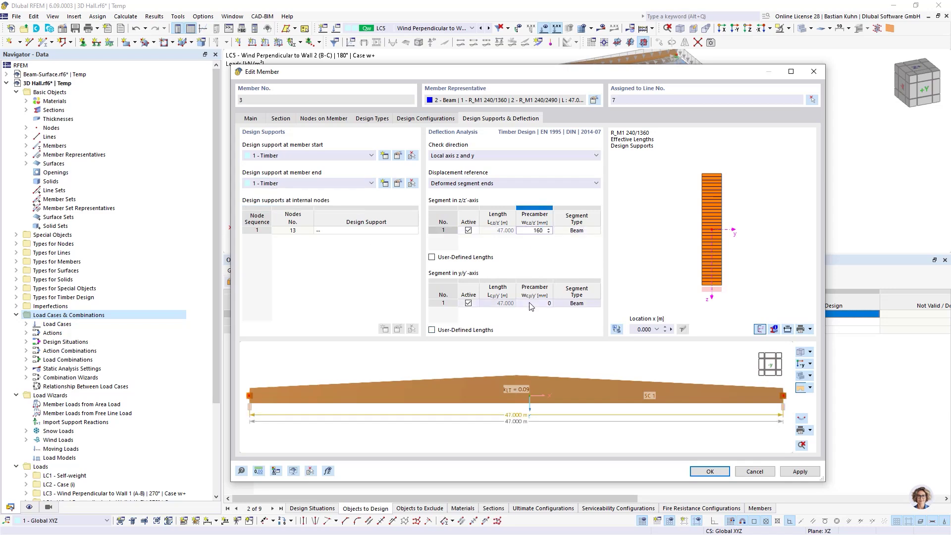
{"action": "left_click", "coordinate": [530, 258]}
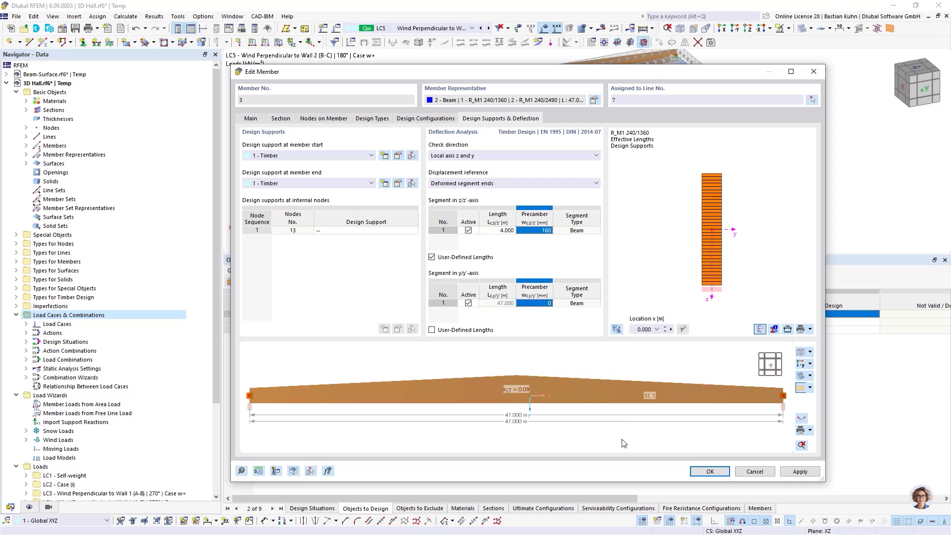
{"action": "left_click", "coordinate": [708, 471]}
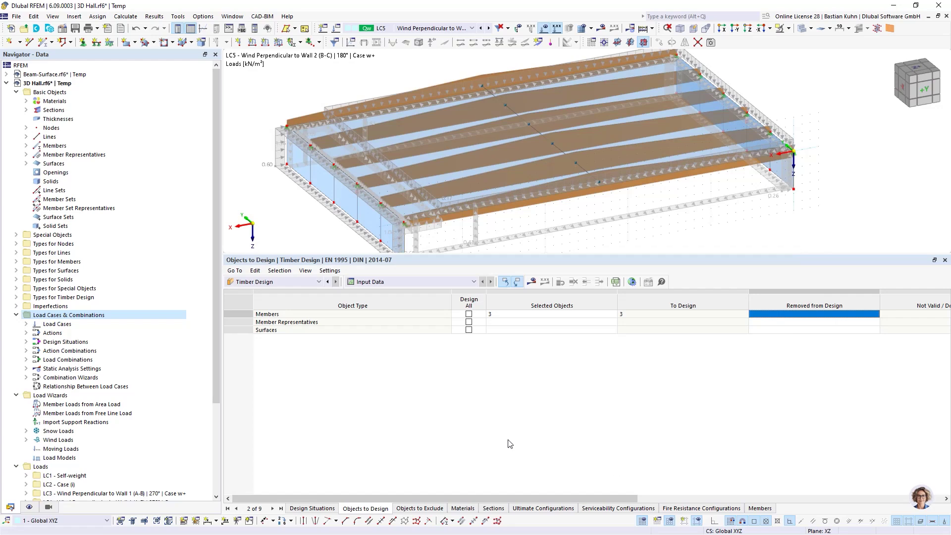
{"action": "left_click", "coordinate": [531, 282]}
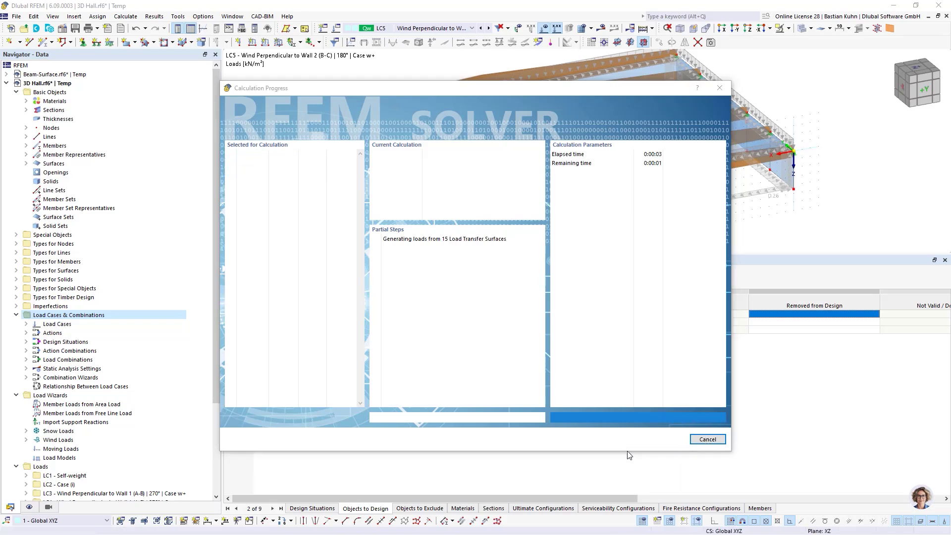
{"action": "left_click", "coordinate": [477, 315]}
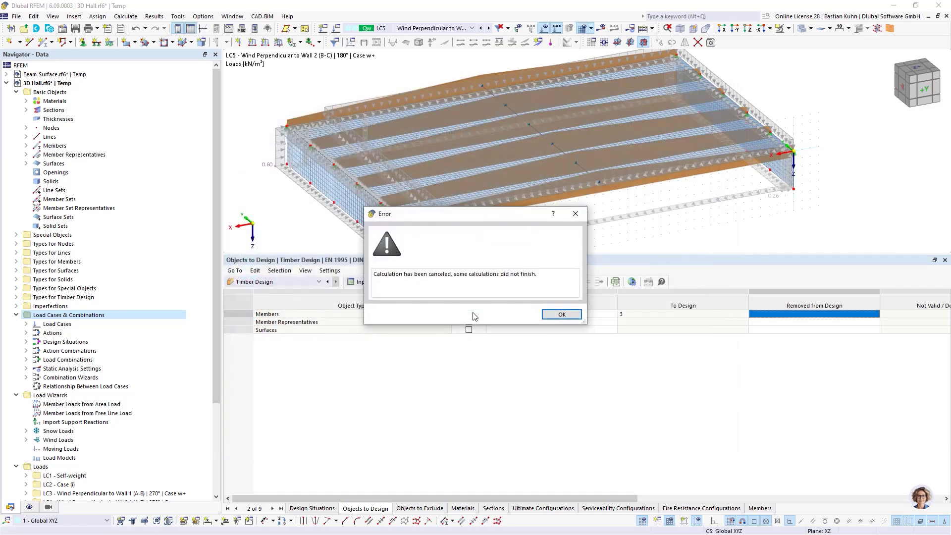
{"action": "left_click", "coordinate": [553, 317]}
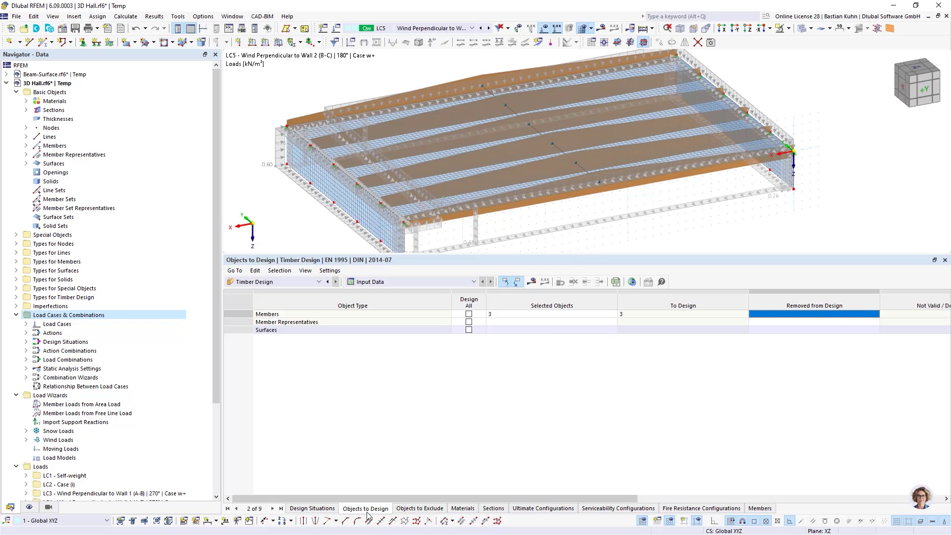
Exclude the quasi-permanent DS3 and characteristic/quasi-permanent DS4 design situations from the timber design.
{"action": "left_click", "coordinate": [316, 509]}
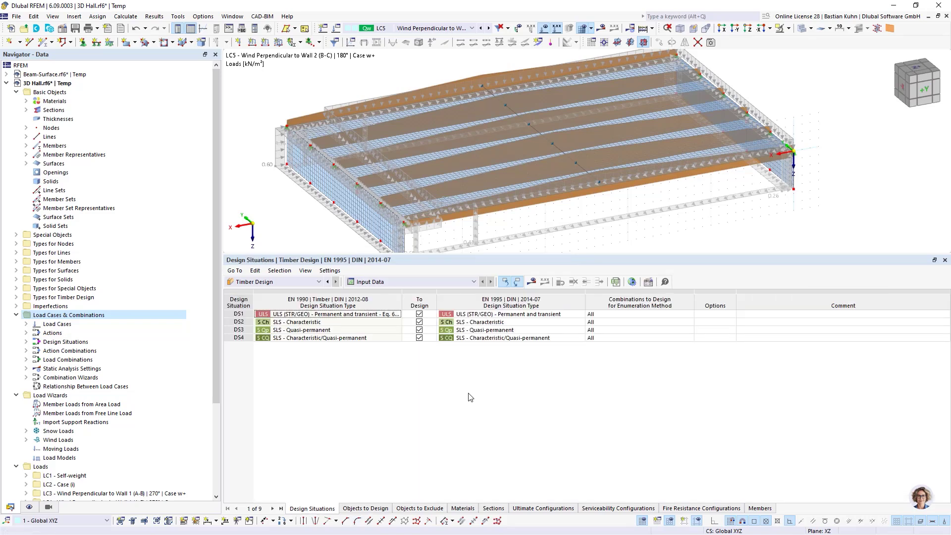
{"action": "left_click", "coordinate": [419, 330]}
{"action": "left_click", "coordinate": [420, 339]}
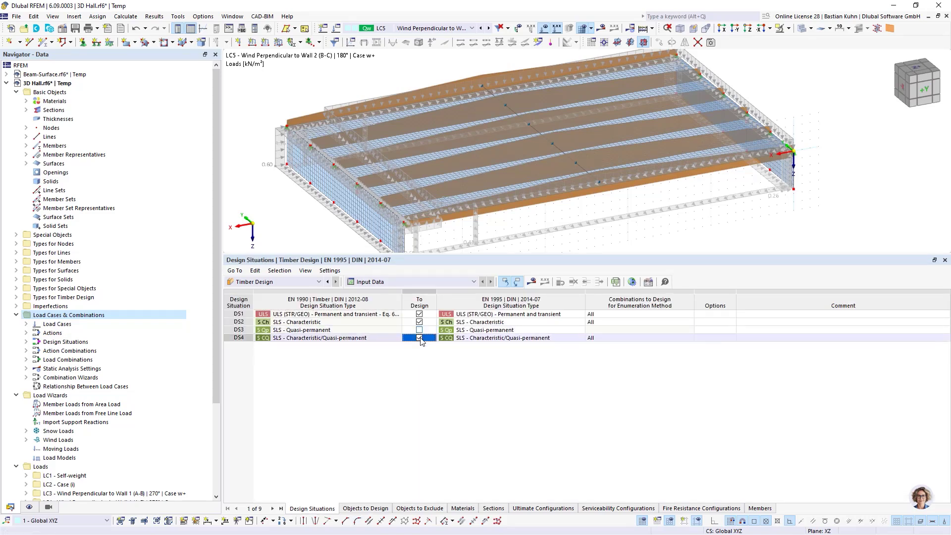
{"action": "left_click", "coordinate": [419, 339]}
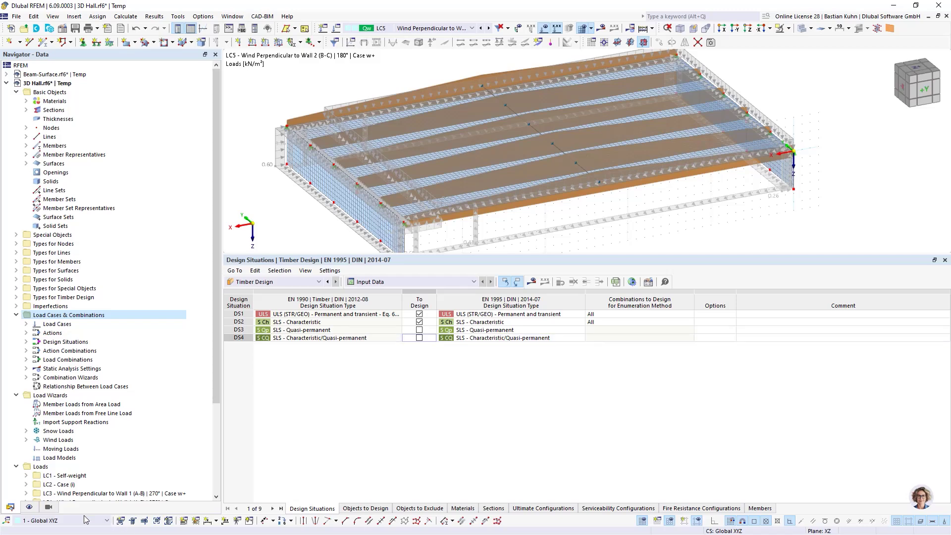
Turn off the display of the finite element mesh on the model.
{"action": "left_click", "coordinate": [29, 507]}
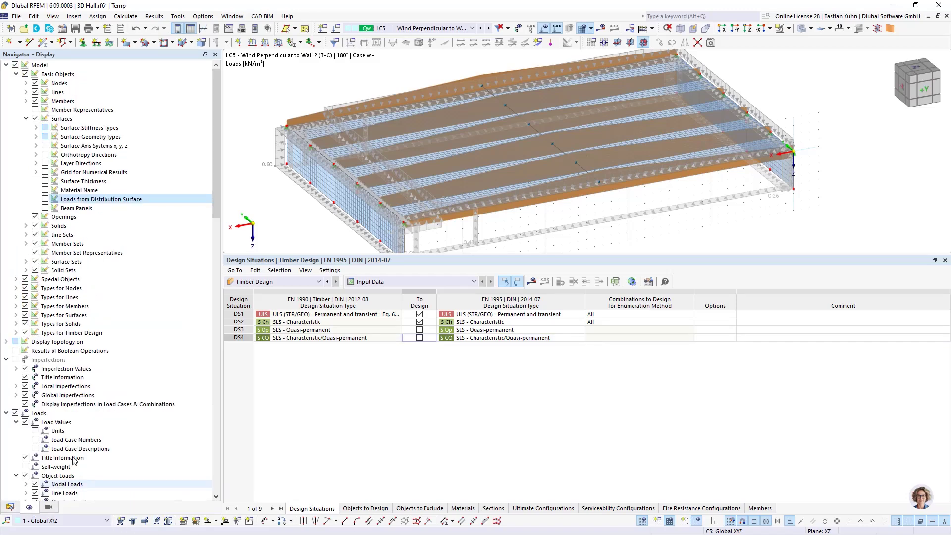
{"action": "scroll", "coordinate": [93, 435], "scroll_direction": "down", "scroll_amount": 15}
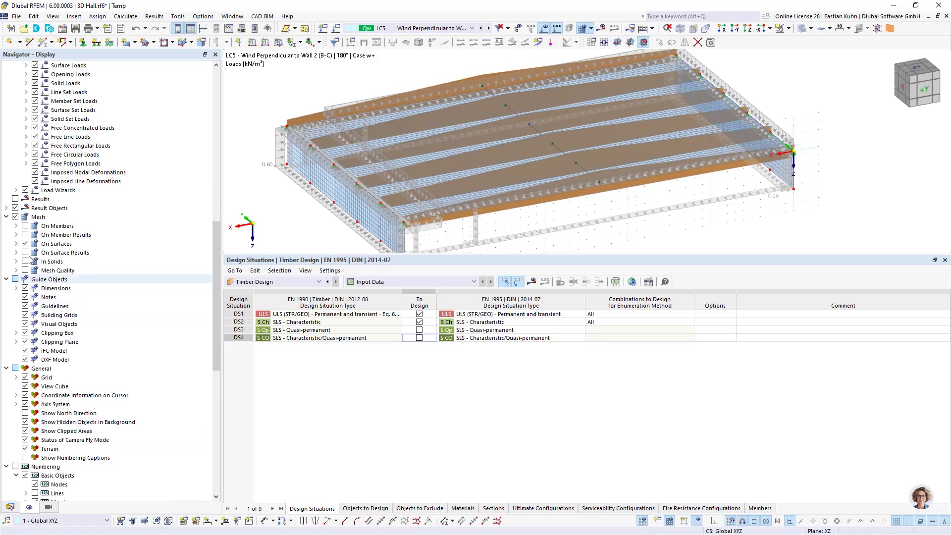
{"action": "left_click", "coordinate": [15, 217]}
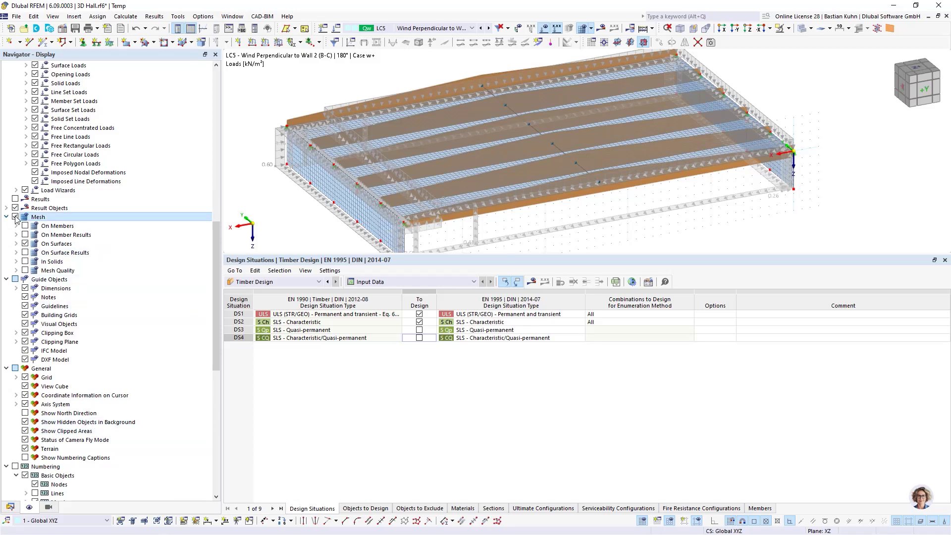
Restrict the ULS design situation DS1 to combination CO18 (1.35 * LC1 + 1.50 * LC2) only.
{"action": "left_click", "coordinate": [464, 315]}
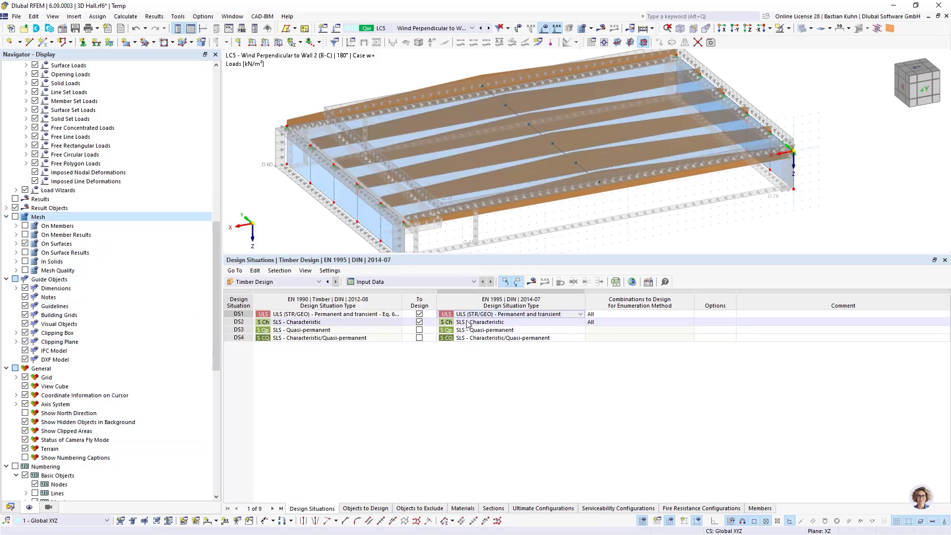
{"action": "left_click", "coordinate": [466, 324]}
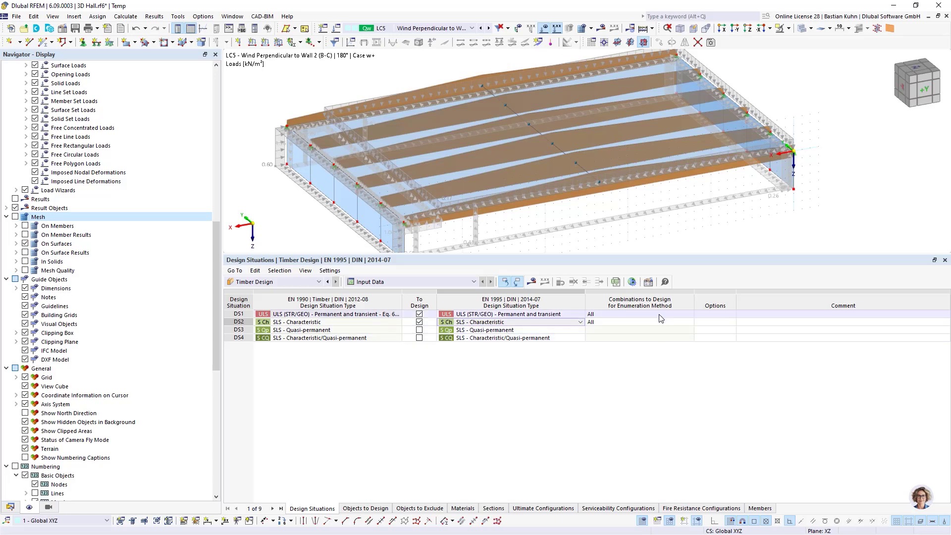
{"action": "left_click", "coordinate": [687, 316]}
{"action": "left_click", "coordinate": [688, 316]}
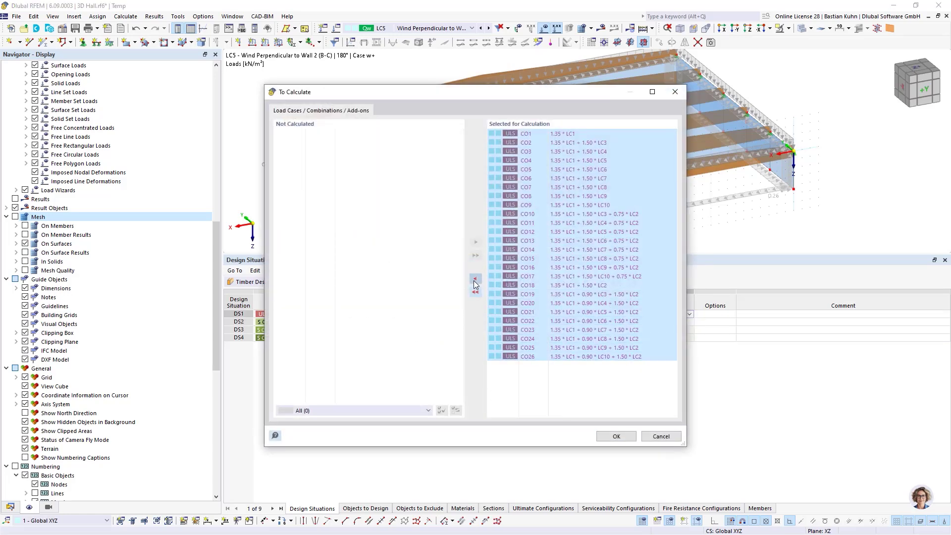
{"action": "left_click", "coordinate": [474, 279]}
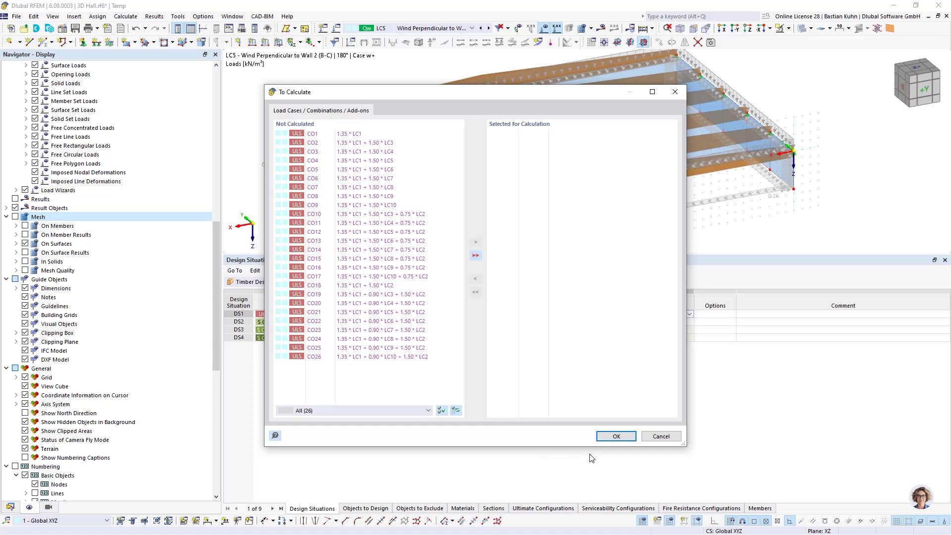
{"action": "left_click", "coordinate": [376, 285]}
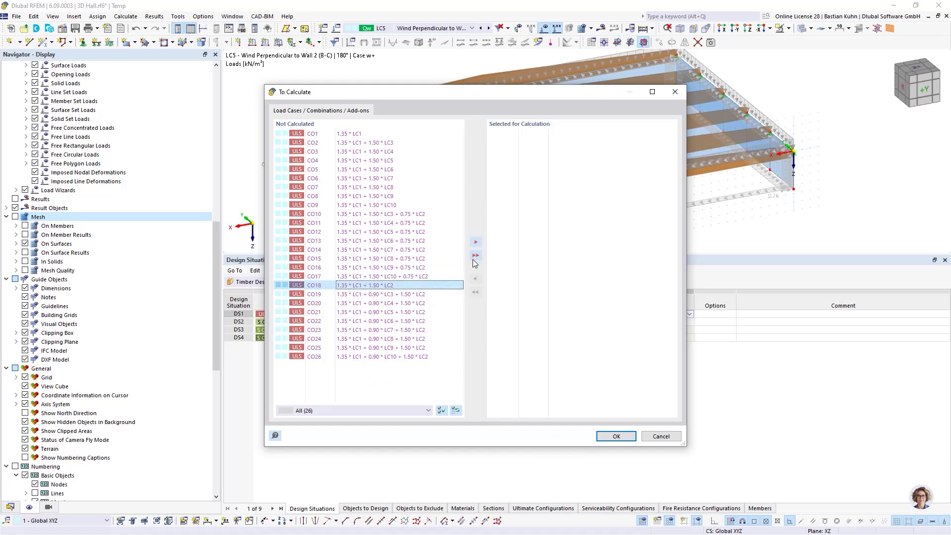
{"action": "left_click", "coordinate": [476, 242]}
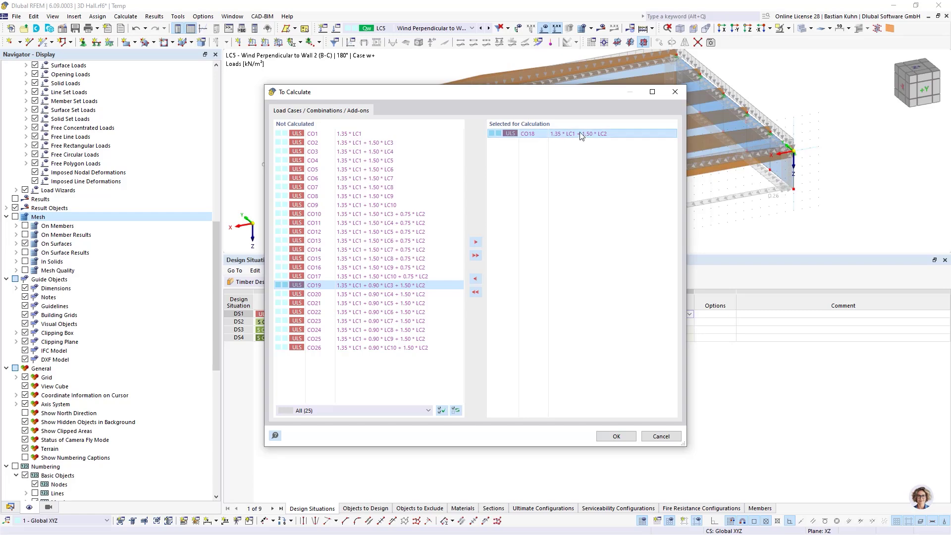
{"action": "left_click", "coordinate": [615, 437]}
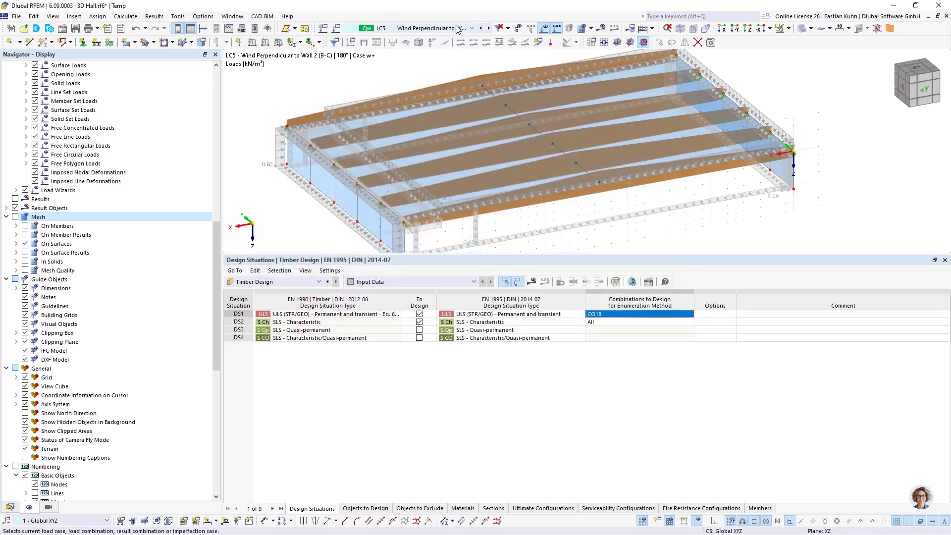
Restrict the characteristic SLS design situation DS2 to combination CO44 (LC1 + LC2) only.
{"action": "left_click", "coordinate": [456, 30]}
{"action": "left_click", "coordinate": [461, 8]}
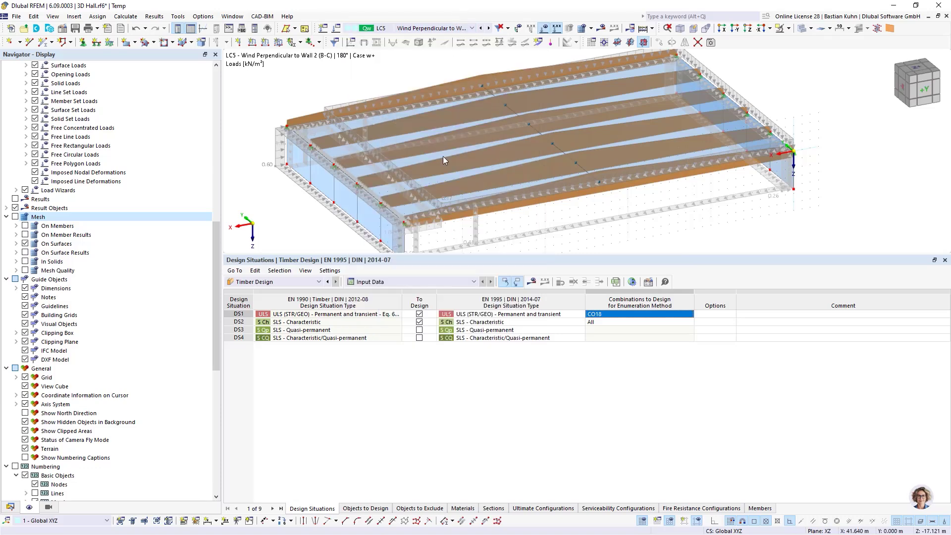
{"action": "left_click", "coordinate": [652, 322]}
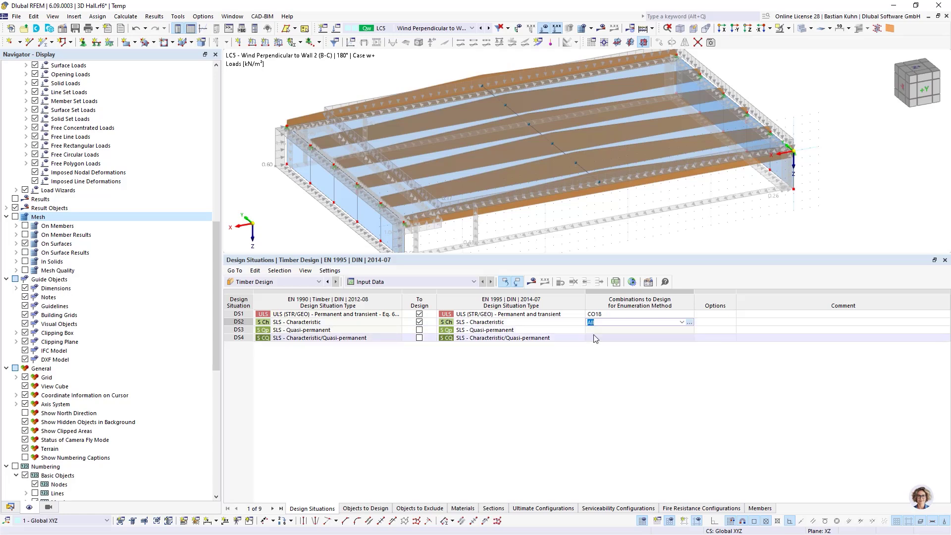
{"action": "left_click", "coordinate": [689, 322]}
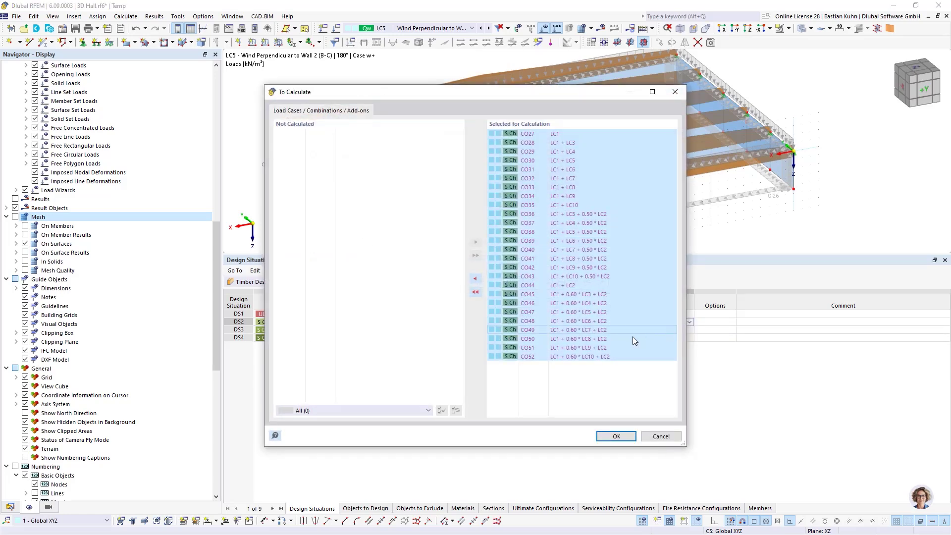
{"action": "left_click", "coordinate": [476, 293]}
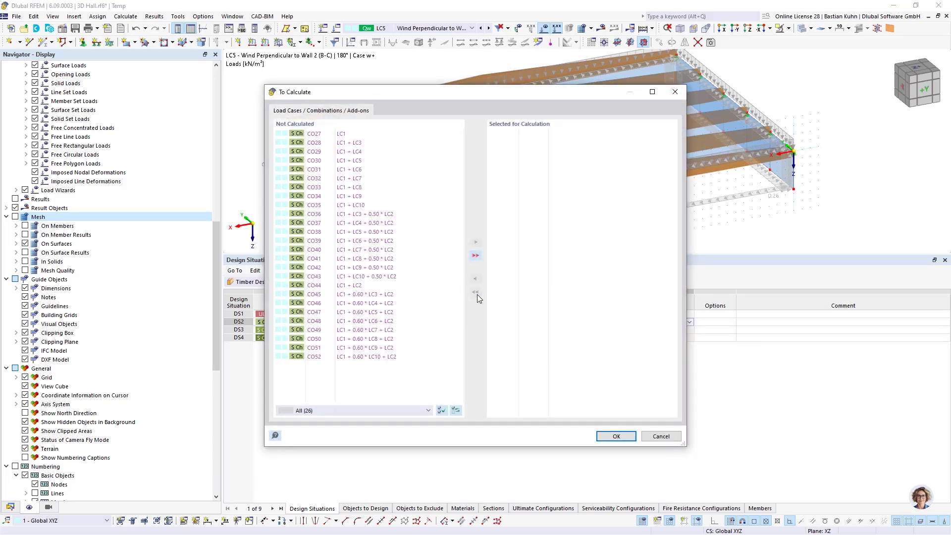
{"action": "double_click", "coordinate": [340, 286]}
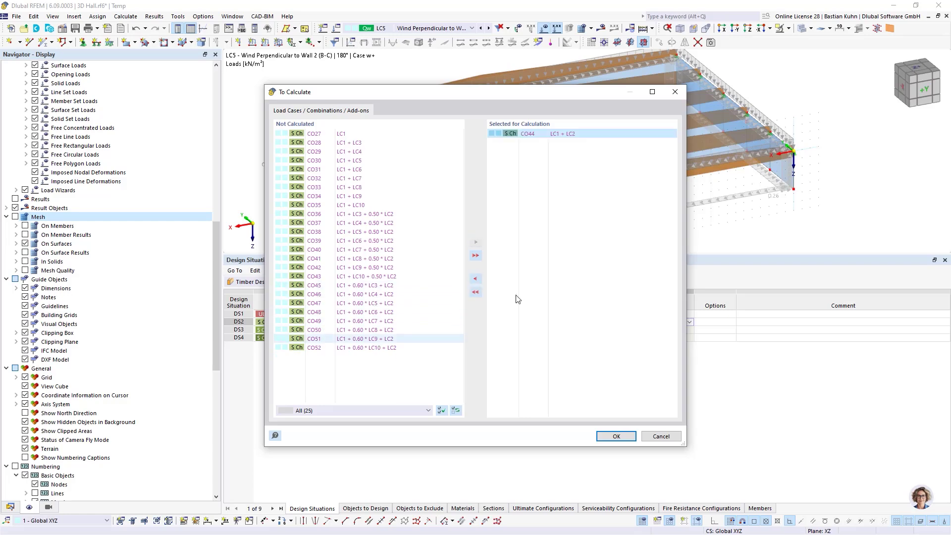
{"action": "left_click", "coordinate": [605, 434]}
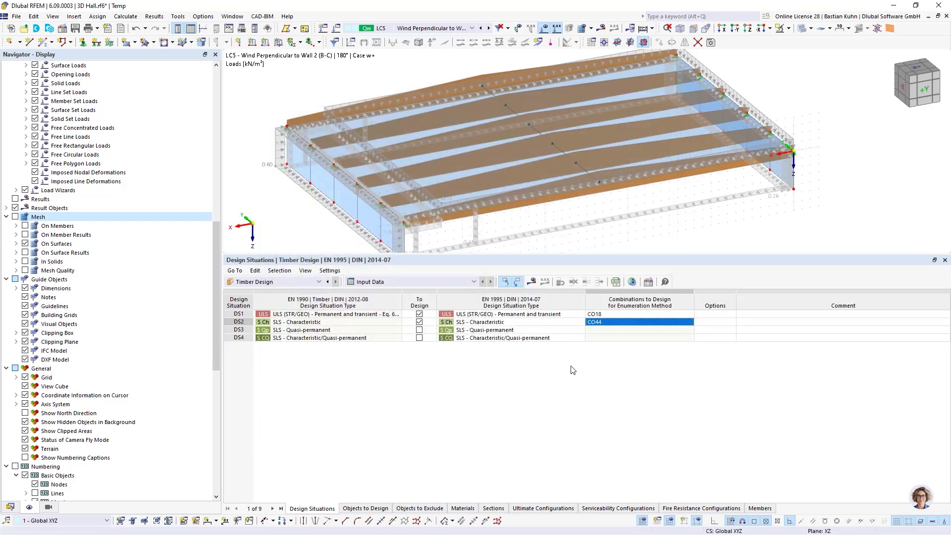
Calculate the timber design of member 3 and locate its serviceability and support compression checks on the model.
{"action": "left_click", "coordinate": [366, 508]}
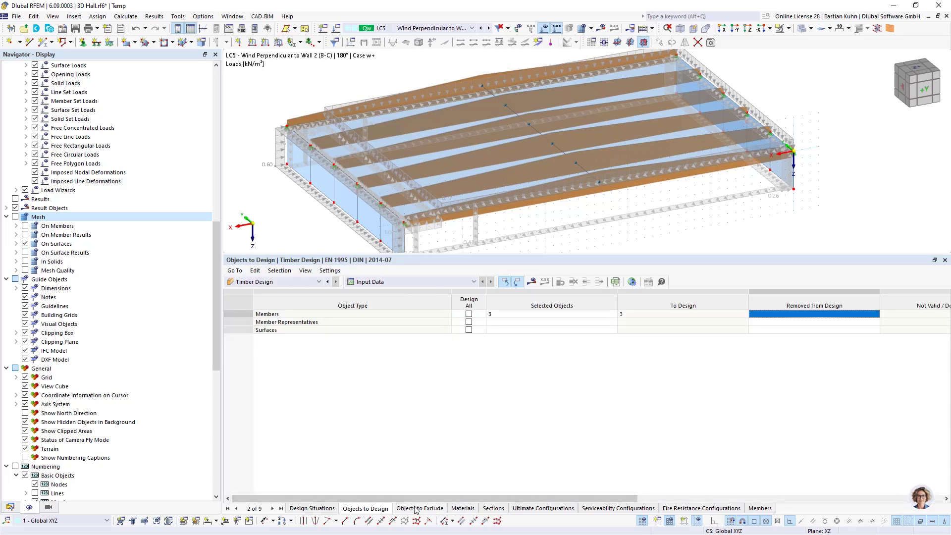
{"action": "left_click", "coordinate": [531, 282]}
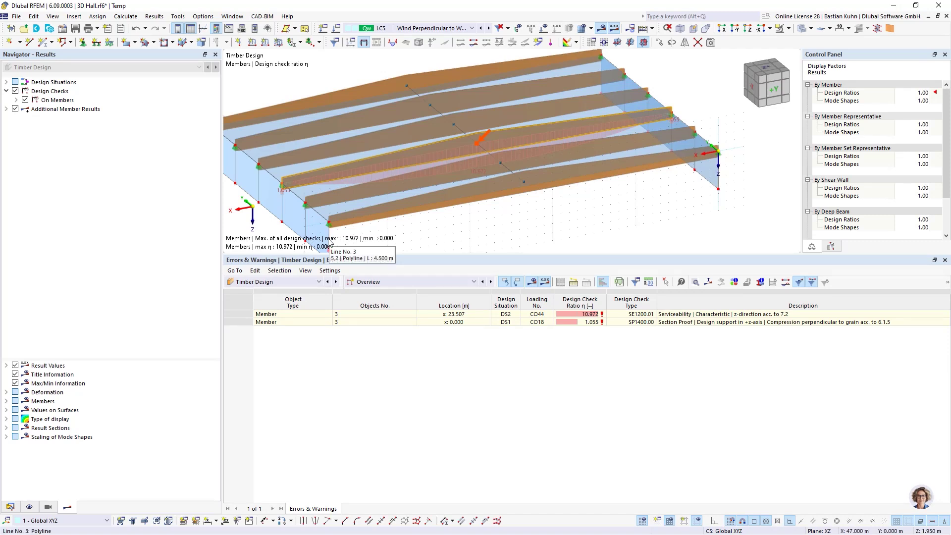
{"action": "left_click", "coordinate": [702, 314]}
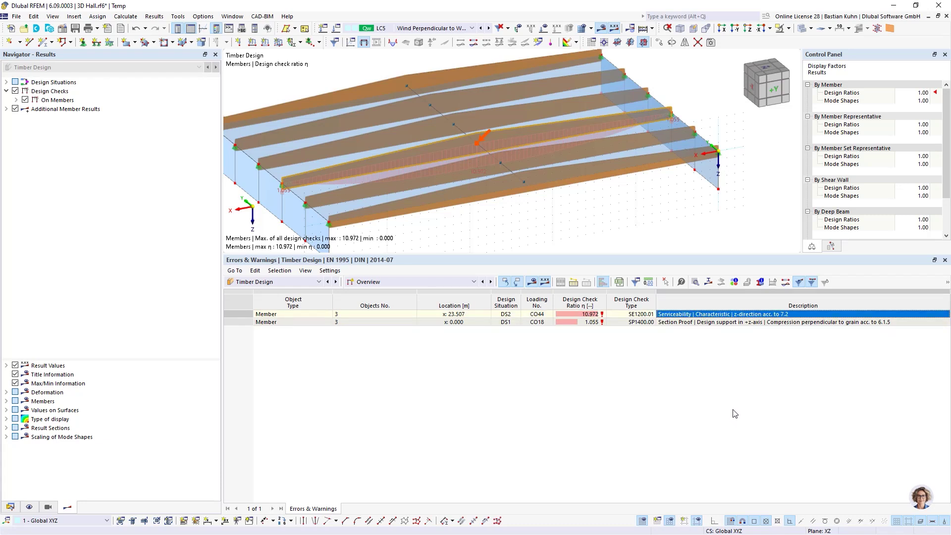
{"action": "left_click", "coordinate": [720, 322]}
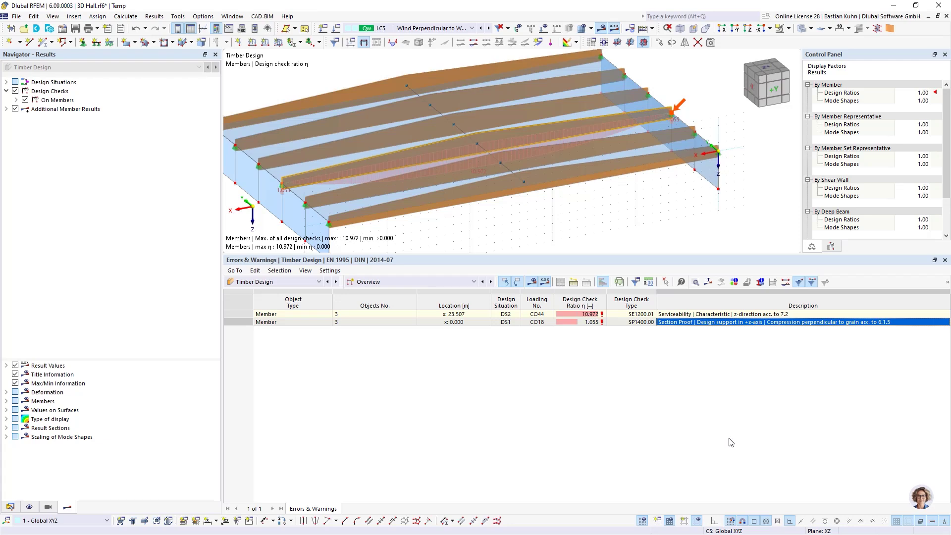
{"action": "scroll", "coordinate": [570, 206], "scroll_direction": "down", "scroll_amount": 2}
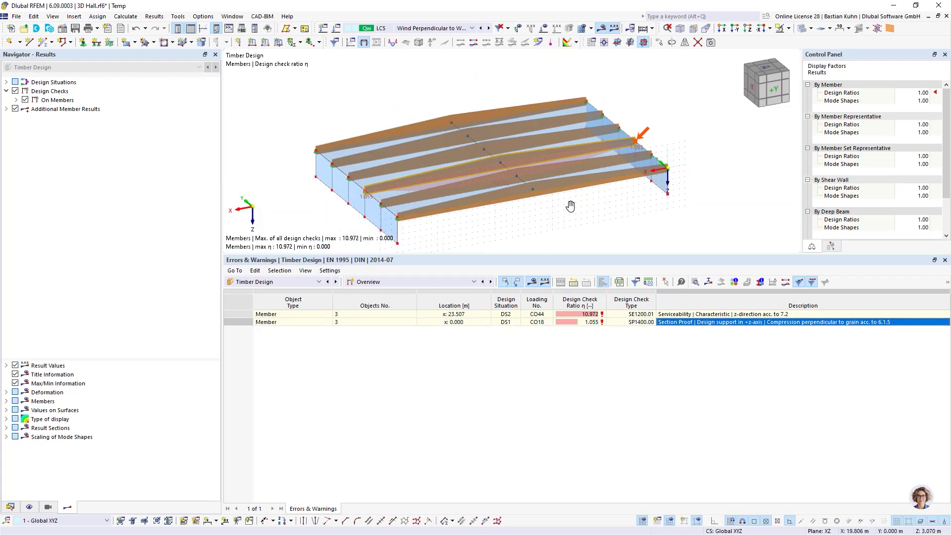
{"action": "middle_click_drag", "start_coordinate": [570, 206], "coordinate": [530, 232], "text": "ctrl"}
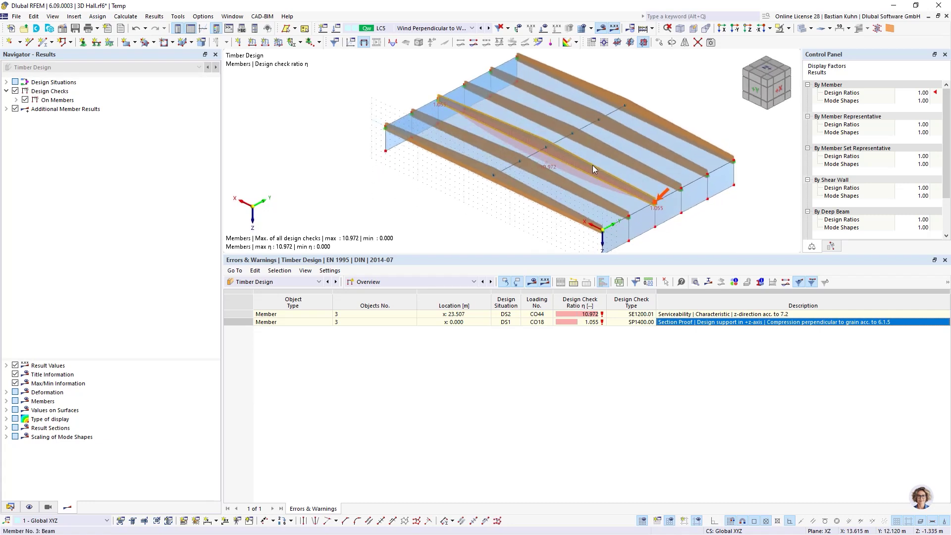
Display the static analysis global deformations for combination CO44 (LC1 + LC2).
{"action": "left_click", "coordinate": [460, 28]}
{"action": "scroll", "coordinate": [451, 202], "scroll_direction": "down", "scroll_amount": 10}
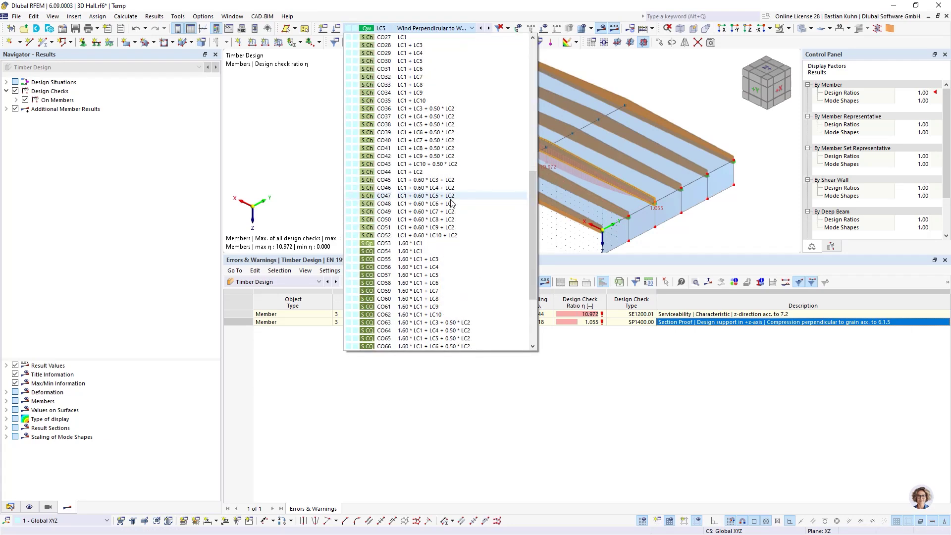
{"action": "scroll", "coordinate": [450, 202], "scroll_direction": "down", "scroll_amount": 4}
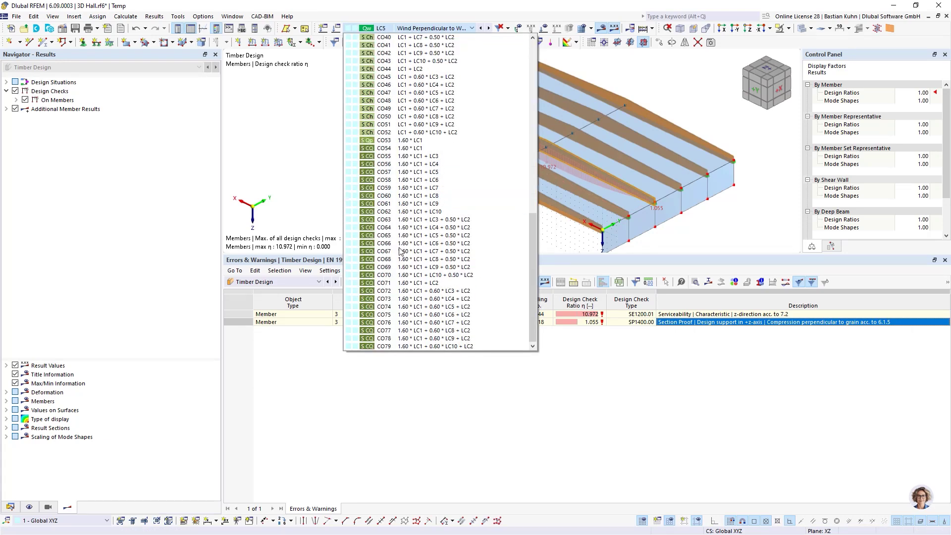
{"action": "left_click", "coordinate": [404, 69]}
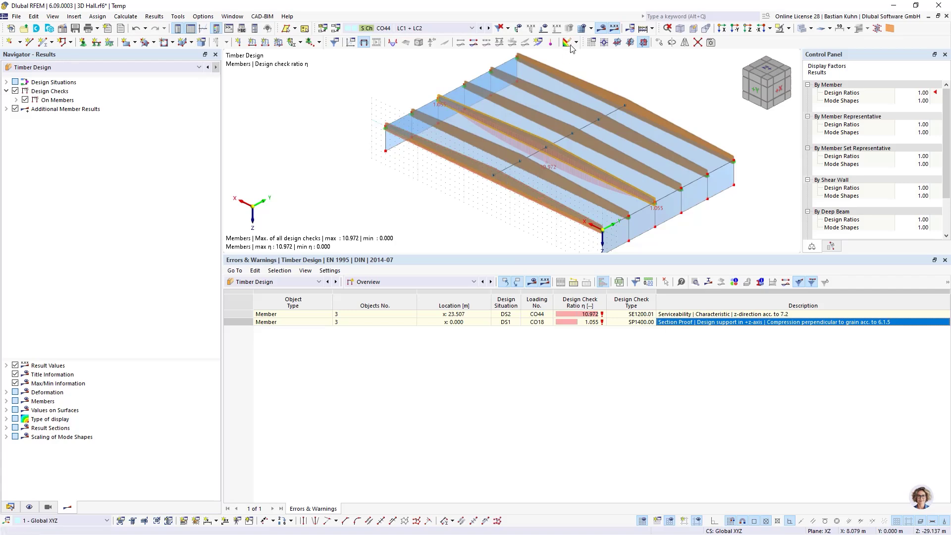
{"action": "left_click", "coordinate": [188, 67]}
{"action": "left_click", "coordinate": [187, 76]}
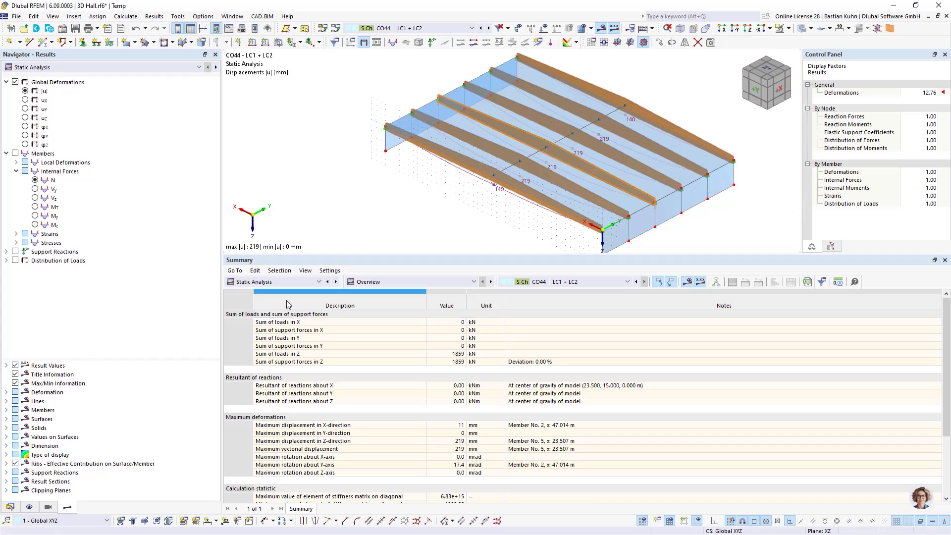
Examine the timber design check details of member 3's characteristic serviceability check in the z-direction, including the deflection limit.
{"action": "left_click", "coordinate": [292, 282]}
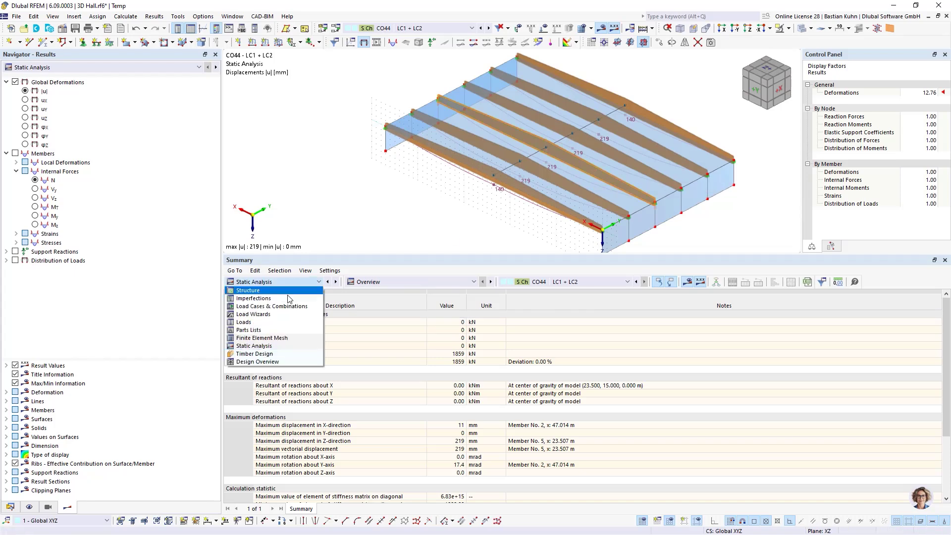
{"action": "left_click", "coordinate": [276, 353]}
{"action": "left_click", "coordinate": [691, 315]}
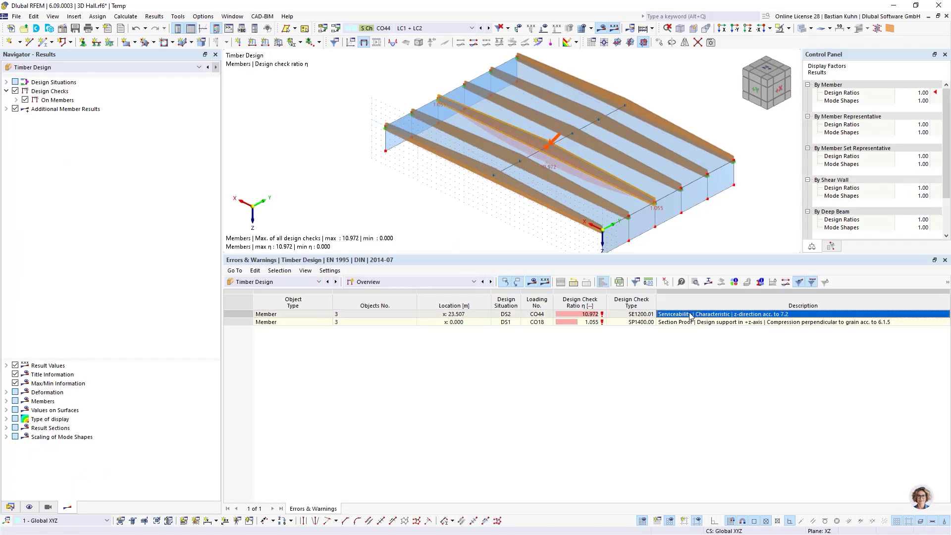
{"action": "double_click", "coordinate": [690, 315]}
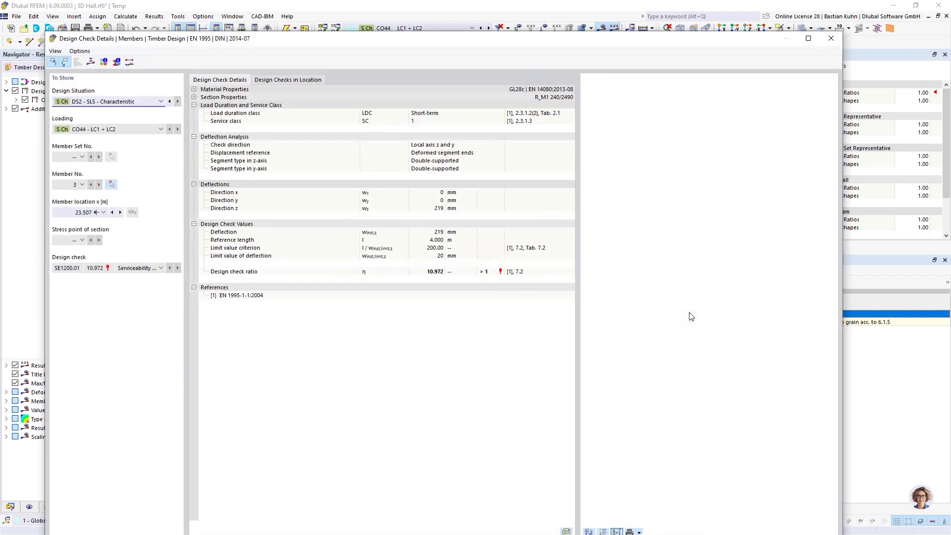
{"action": "left_click", "coordinate": [430, 257]}
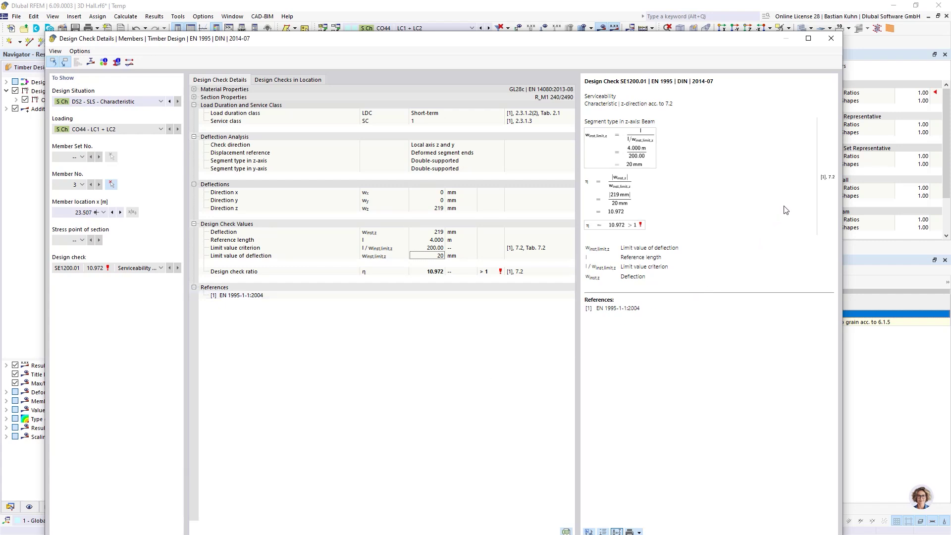
{"action": "left_click", "coordinate": [832, 38]}
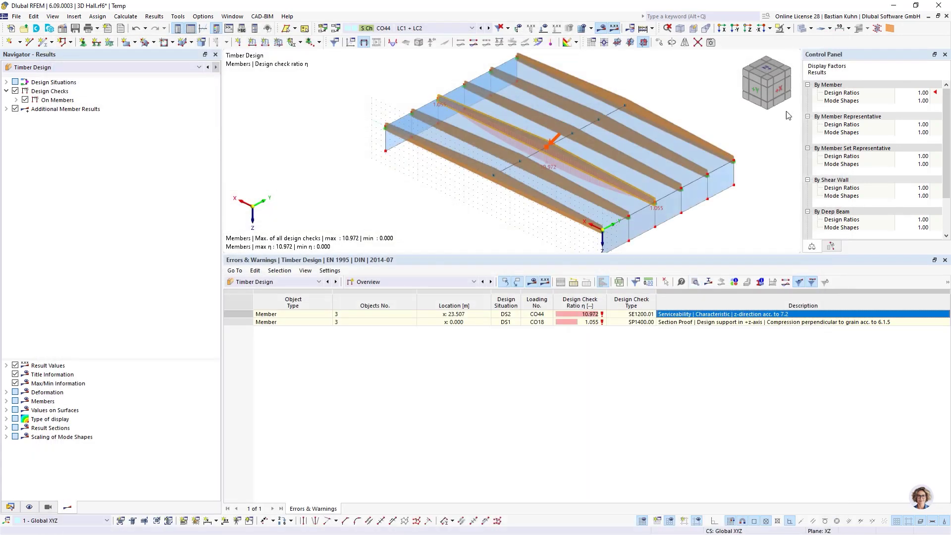
Turn off the user-defined length of member 3's deflection segment in the z-axis.
{"action": "double_click", "coordinate": [575, 159]}
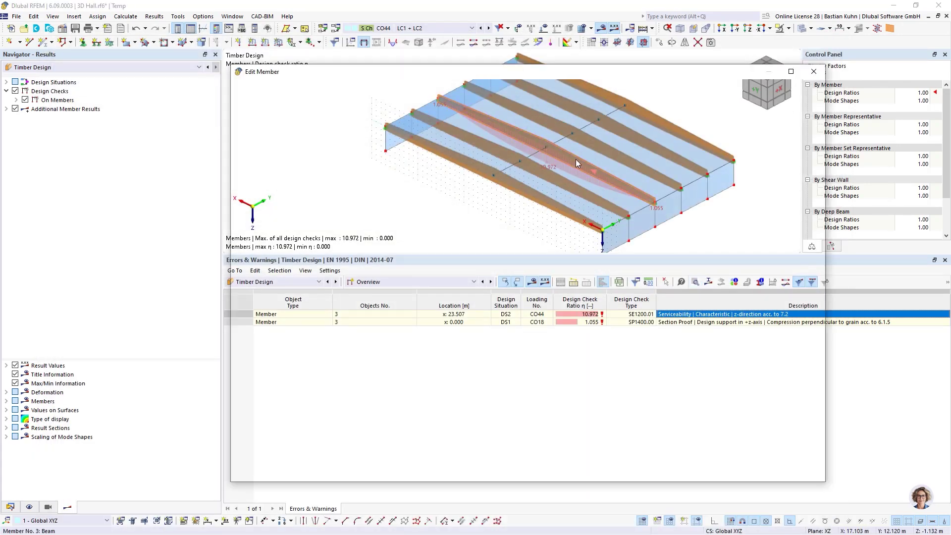
{"action": "left_click", "coordinate": [501, 120]}
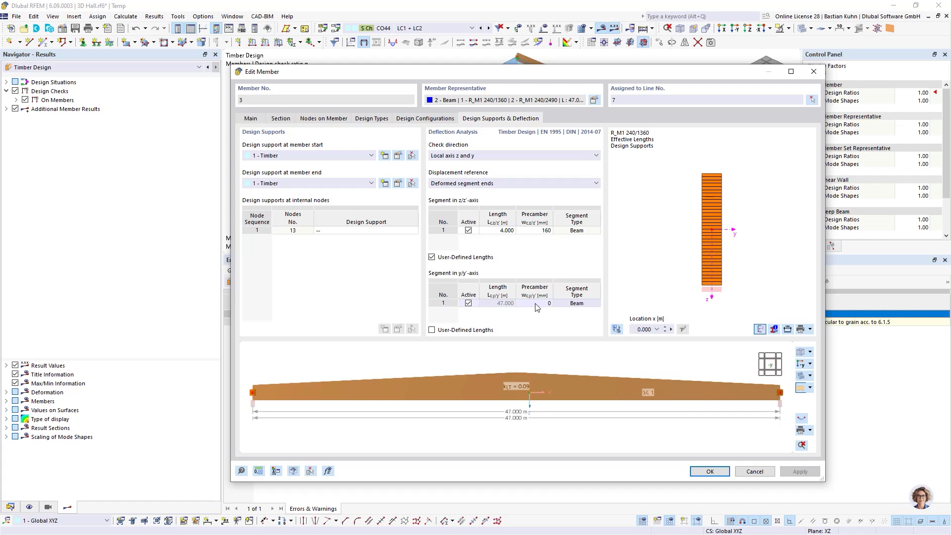
{"action": "left_click", "coordinate": [431, 256]}
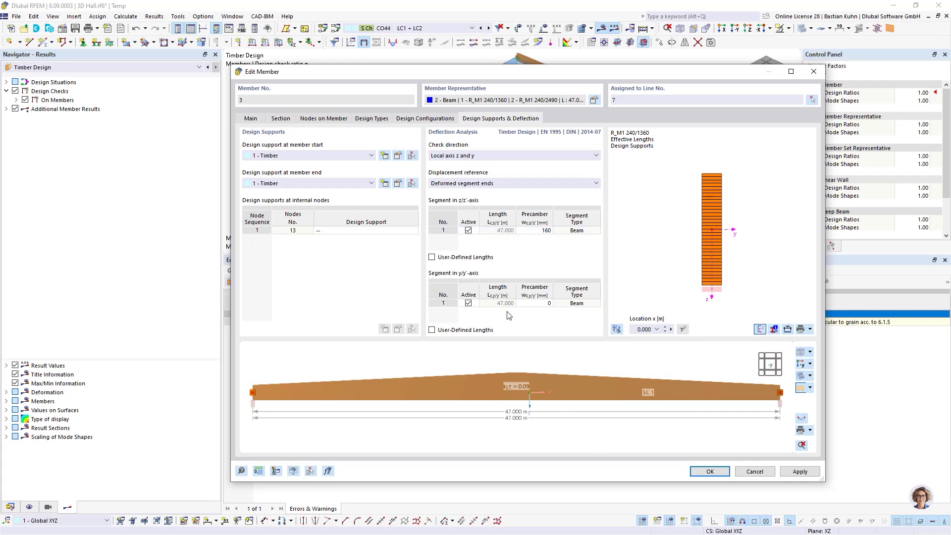
Review the deflection limits in the serviceability configuration assigned to member 3.
{"action": "left_click", "coordinate": [421, 120]}
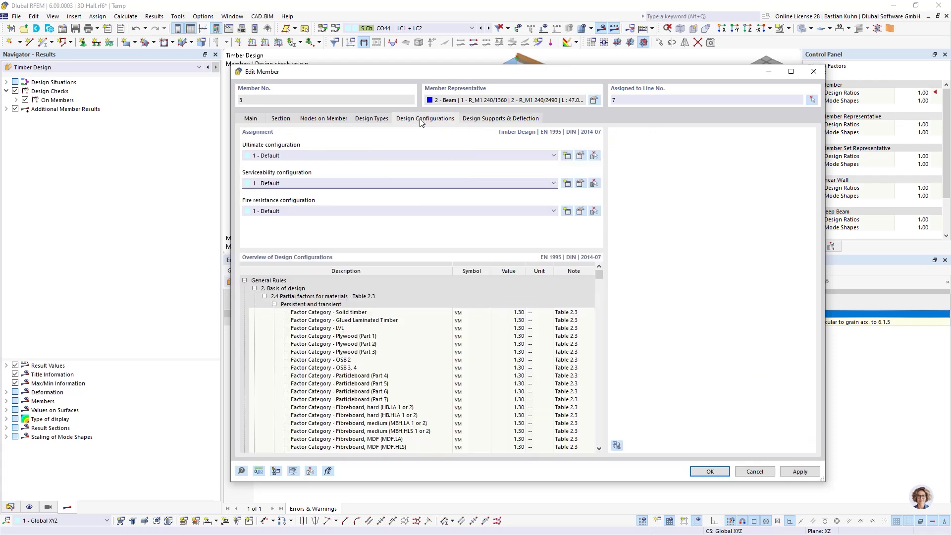
{"action": "left_click", "coordinate": [580, 183]}
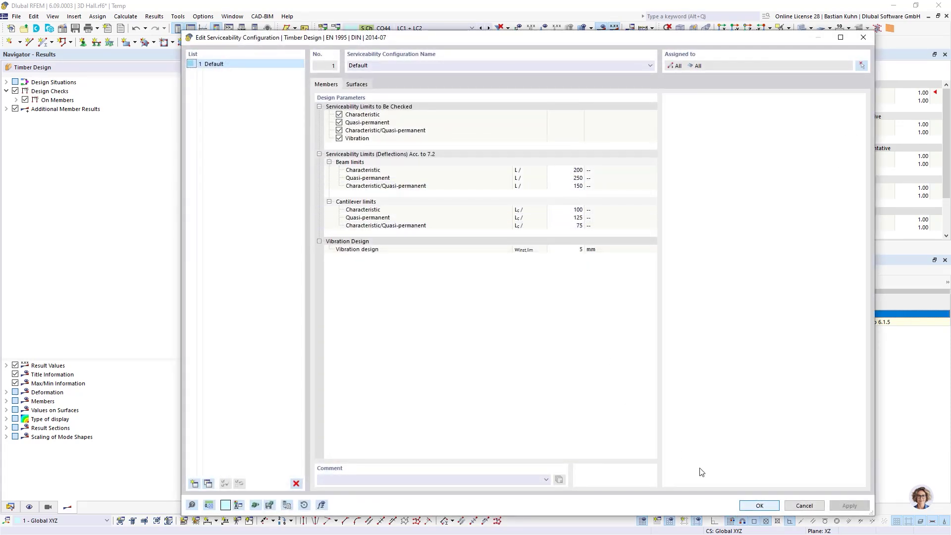
{"action": "left_click", "coordinate": [753, 508]}
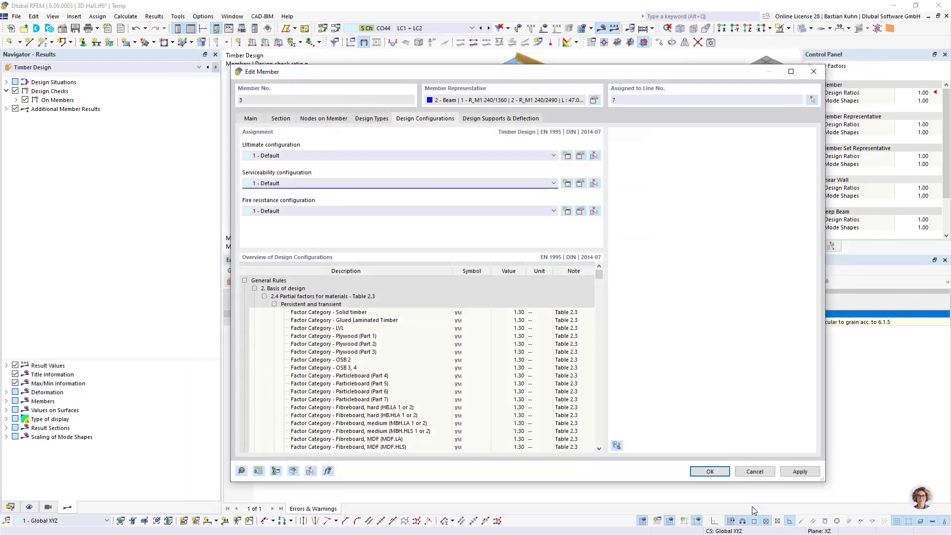
Accept the changes to member 3, allowing the old timber design results to be deleted, and recalculate the timber design.
{"action": "left_click", "coordinate": [706, 471]}
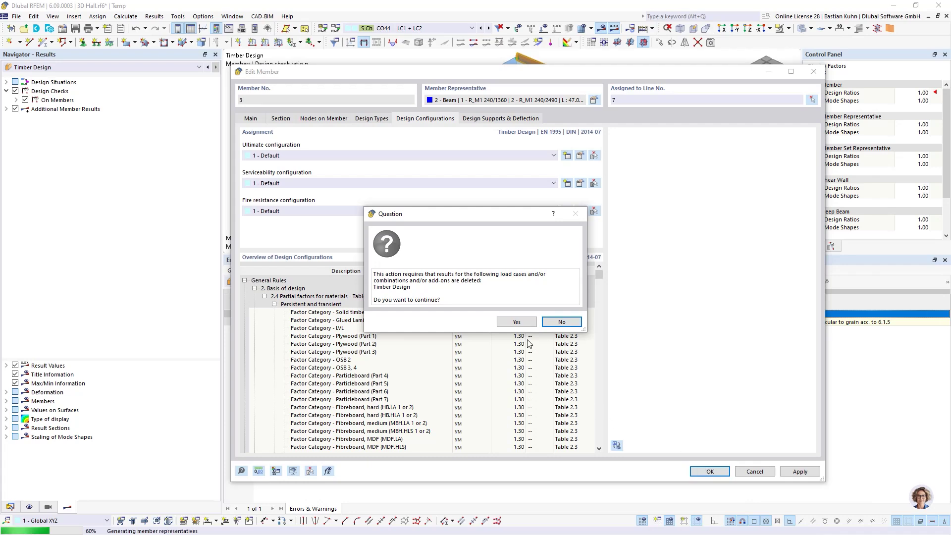
{"action": "left_click", "coordinate": [516, 322]}
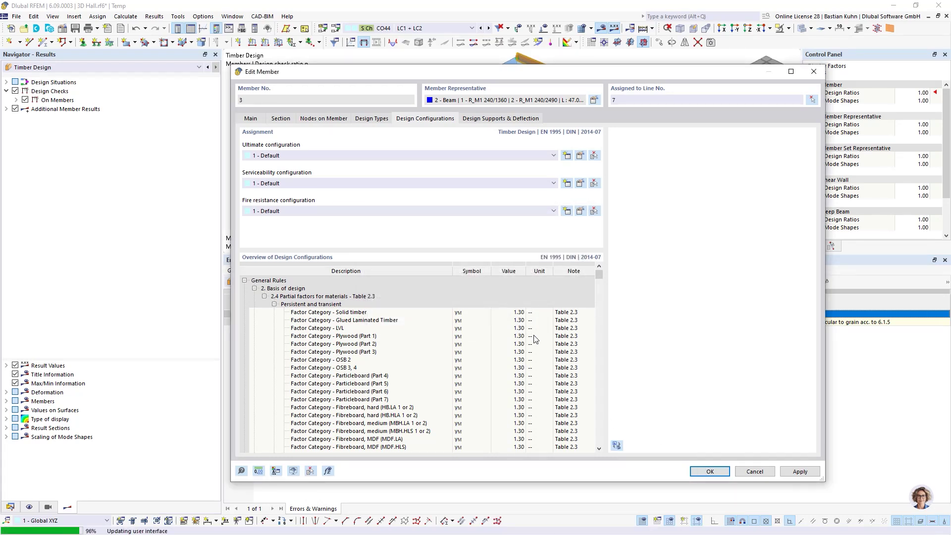
{"action": "left_click", "coordinate": [535, 282]}
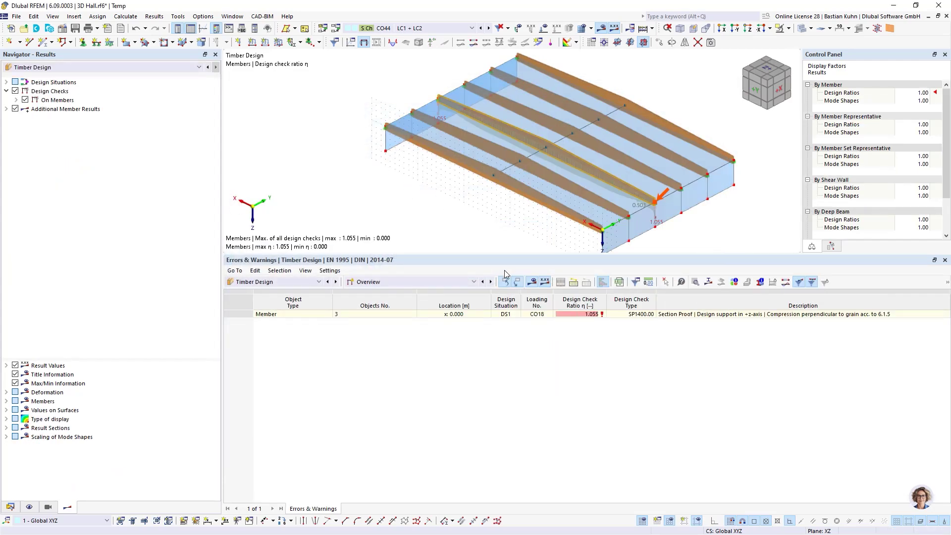
List the design ratios on members by design situation and locate the characteristic z-direction serviceability check on the model.
{"action": "left_click", "coordinate": [722, 315]}
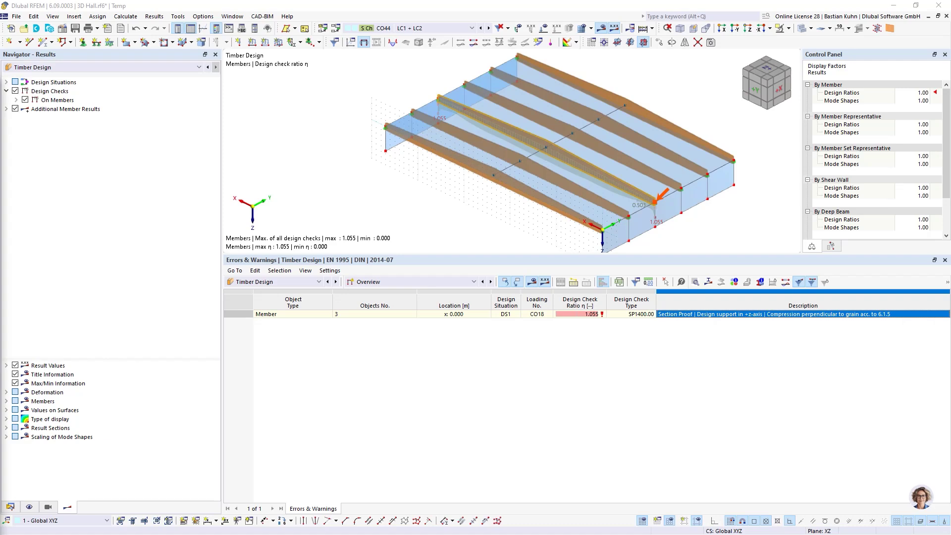
{"action": "left_click", "coordinate": [474, 281]}
{"action": "left_click", "coordinate": [391, 300]}
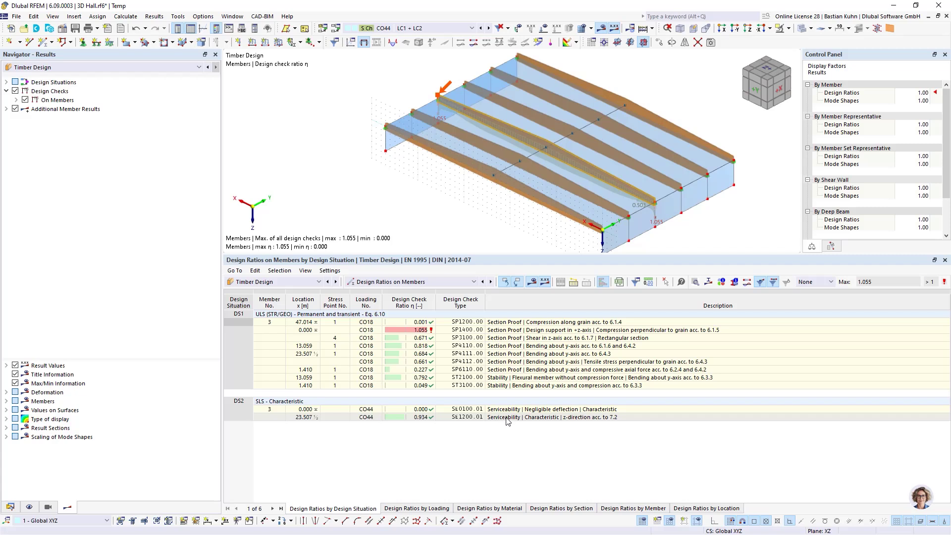
{"action": "left_click", "coordinate": [507, 419]}
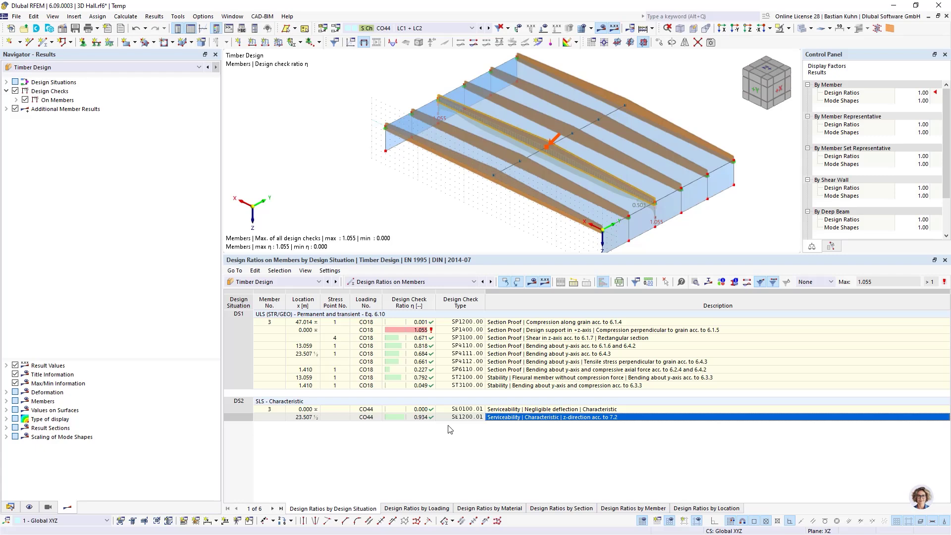
Examine the check details for compression perpendicular to grain at member 3's design support.
{"action": "left_click", "coordinate": [535, 331]}
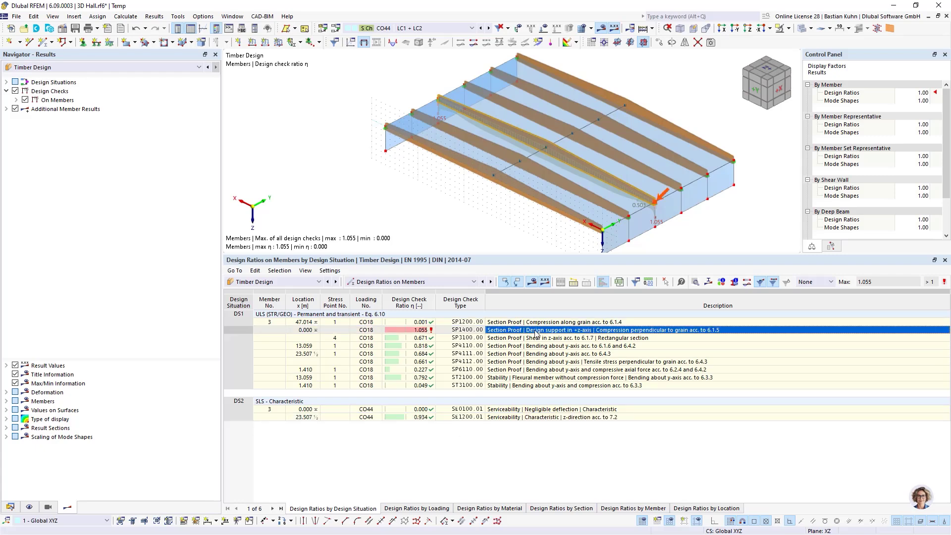
{"action": "double_click", "coordinate": [535, 331]}
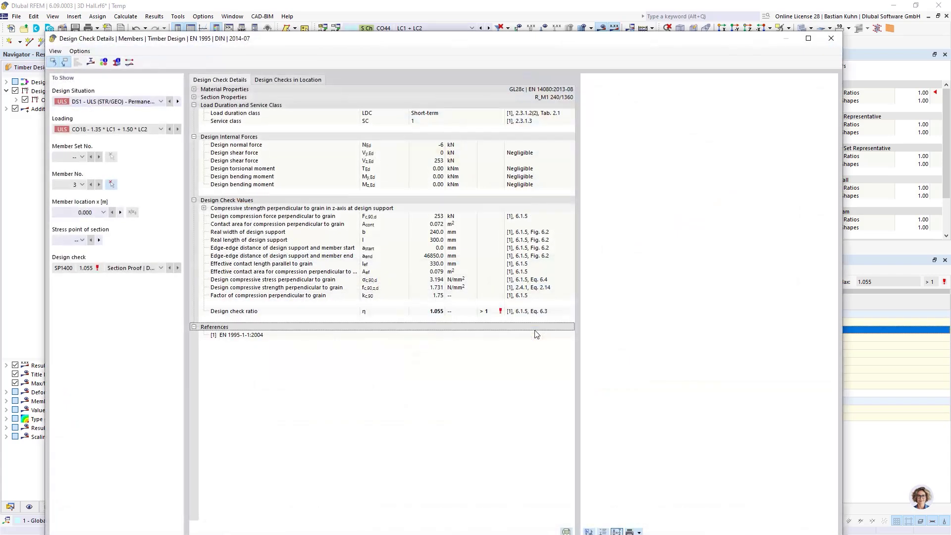
{"action": "scroll", "coordinate": [766, 307], "scroll_direction": "down", "scroll_amount": 1}
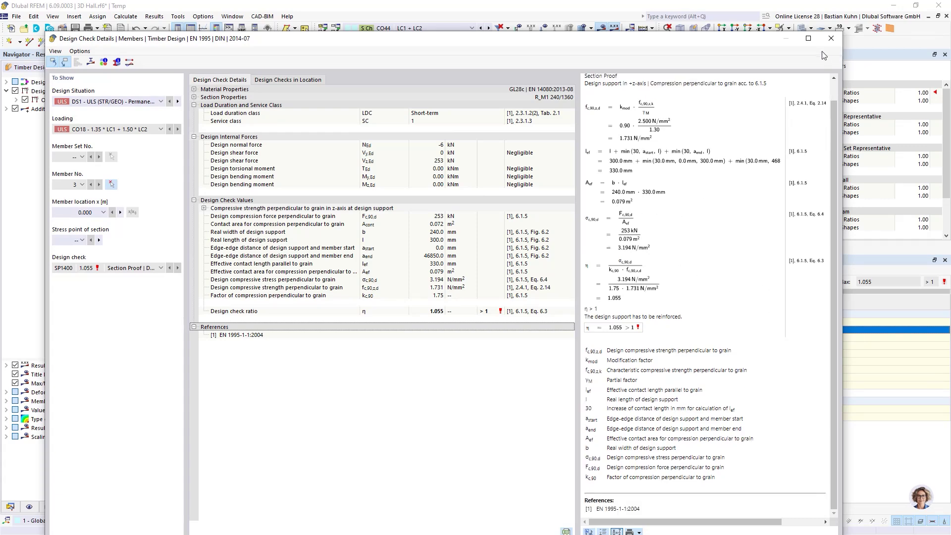
{"action": "left_click", "coordinate": [831, 39]}
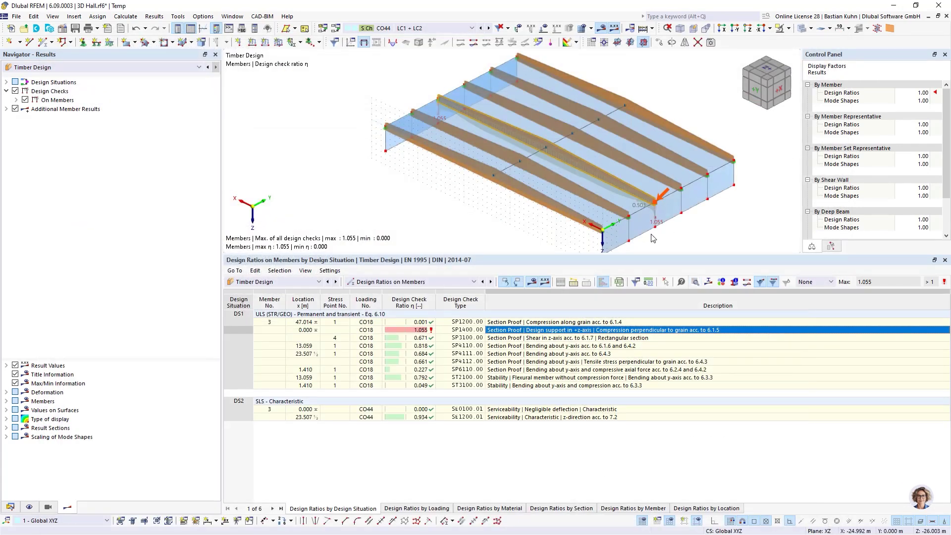
Activate reinforcement elements in the z-axis for the timber design support at the start of member 3 and open their parameters.
{"action": "double_click", "coordinate": [637, 193]}
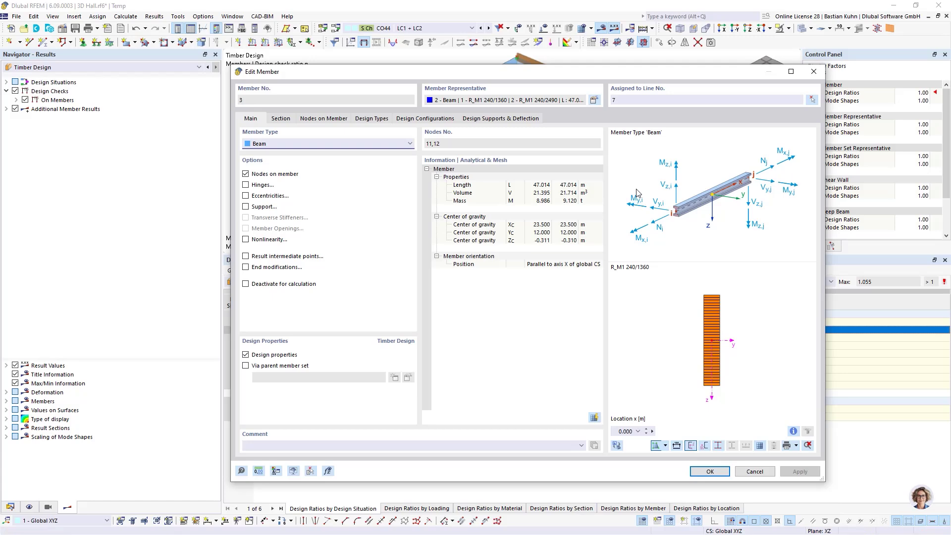
{"action": "left_click", "coordinate": [529, 119]}
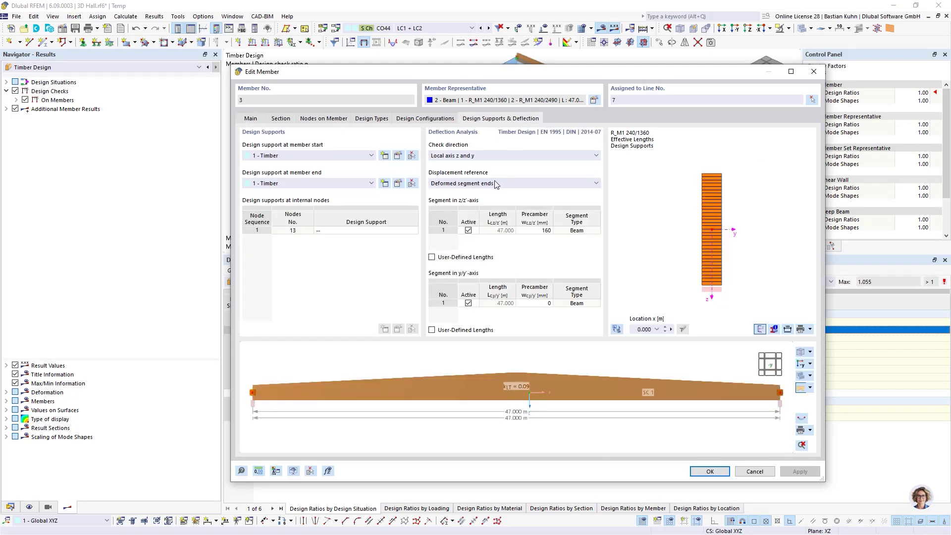
{"action": "left_click", "coordinate": [397, 156]}
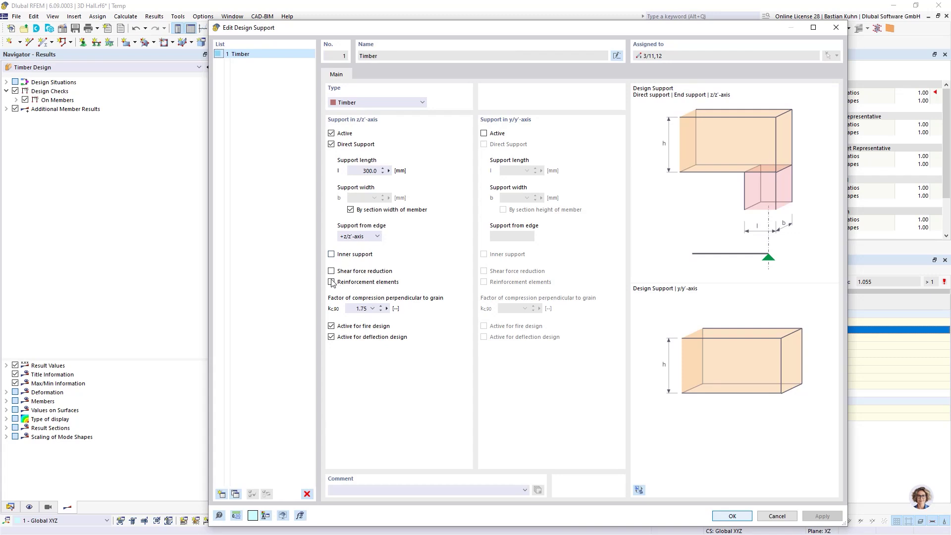
{"action": "left_click", "coordinate": [332, 283]}
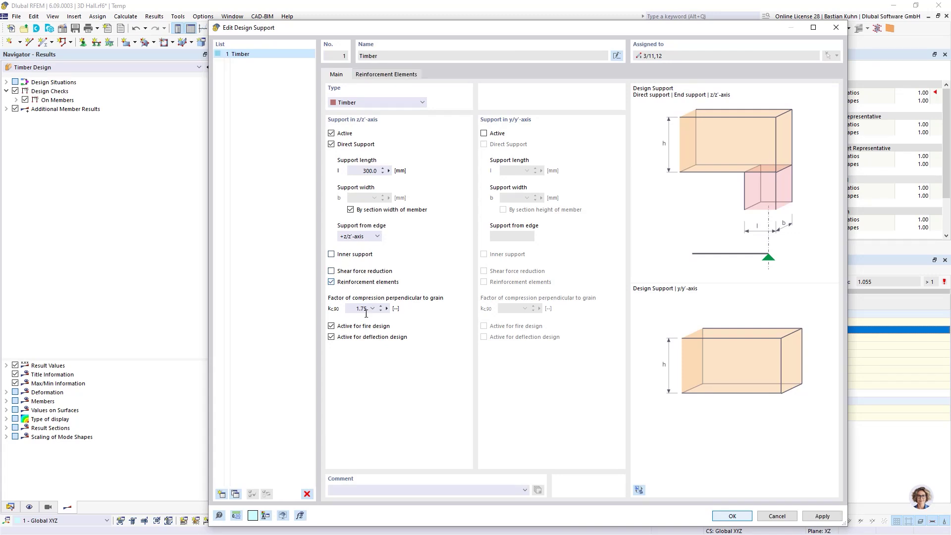
{"action": "left_click", "coordinate": [395, 75]}
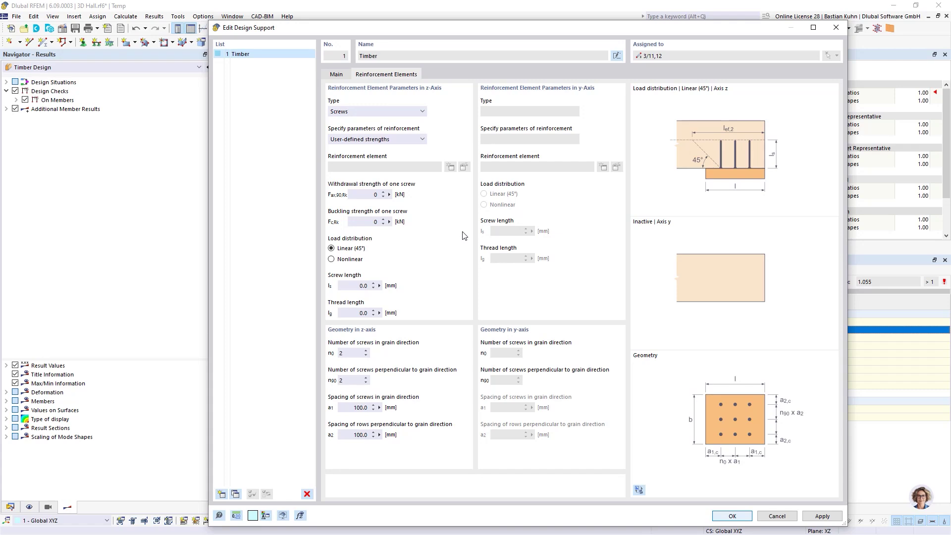
Give the reinforcing screws a withdrawal strength of 5 kN, buckling strength of 20 kN, screw length of 500 mm and thread length of 480 mm.
{"action": "left_click", "coordinate": [365, 193]}
{"action": "left_click", "coordinate": [367, 222]}
{"action": "type", "text": "20"}
{"action": "left_click", "coordinate": [356, 286]}
{"action": "type", "text": "500"}
{"action": "left_click", "coordinate": [358, 313]}
{"action": "type", "text": "480"}
Set 4 screws in grain direction with 80 mm row spacing perpendicular to grain, and accept the design support and member changes.
{"action": "left_click", "coordinate": [350, 353]}
{"action": "type", "text": "4"}
{"action": "left_click", "coordinate": [348, 433]}
{"action": "type", "text": "80"}
{"action": "left_click", "coordinate": [725, 515]}
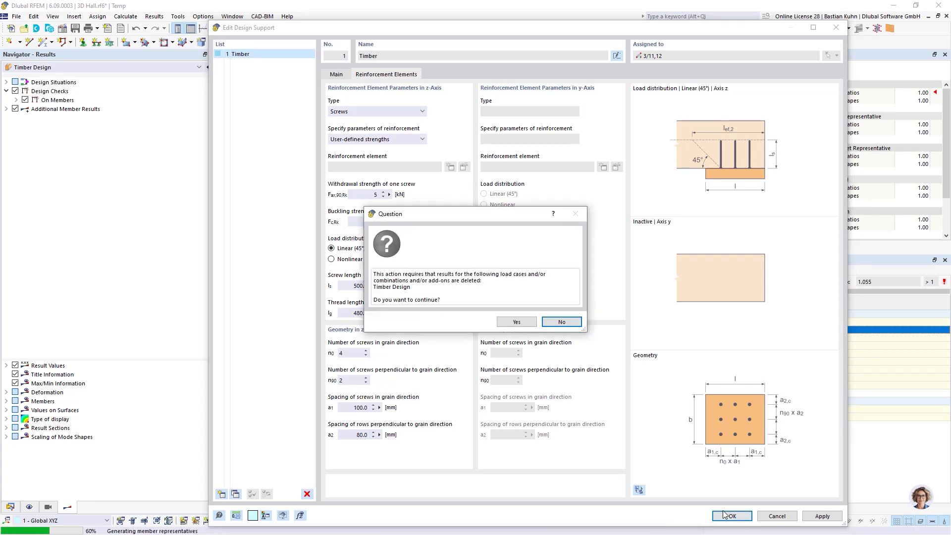
{"action": "left_click", "coordinate": [518, 322]}
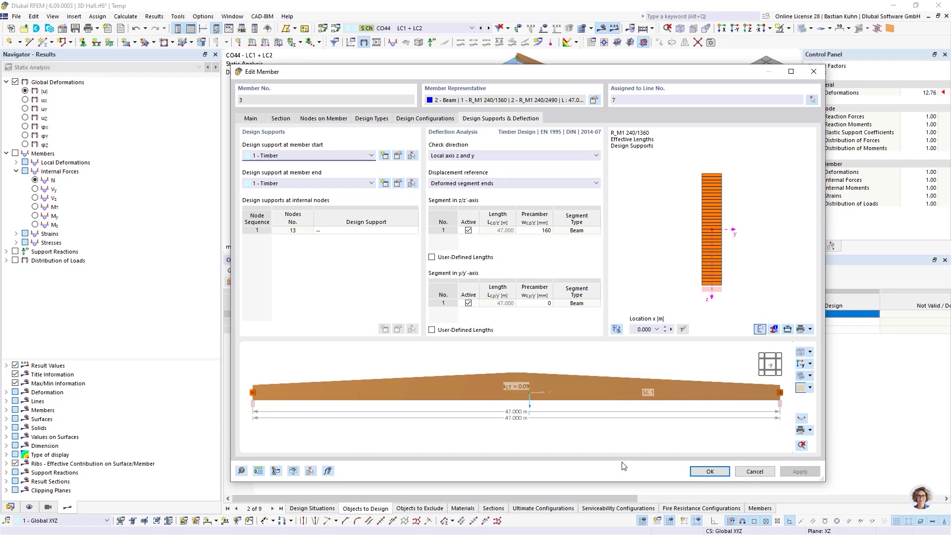
{"action": "left_click", "coordinate": [708, 469]}
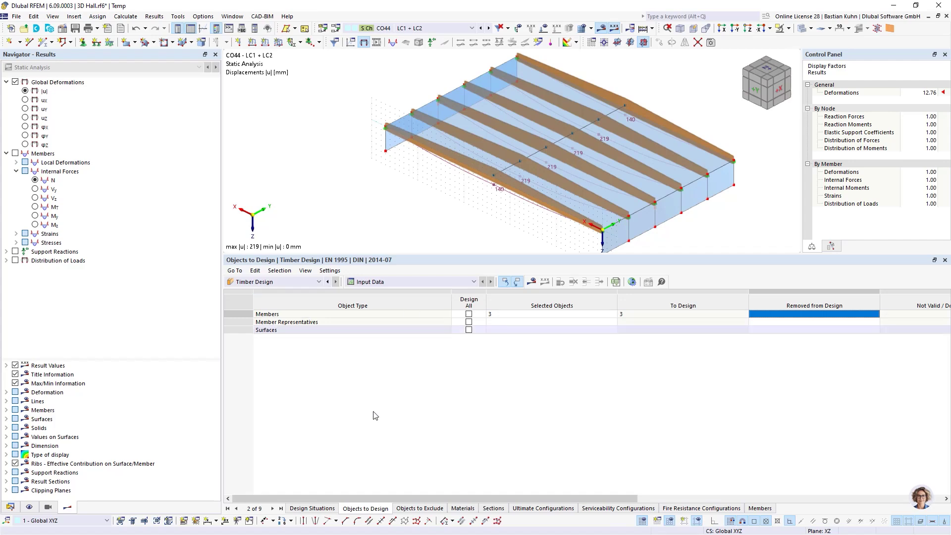
Review the timber design input for objects to exclude and the design situations.
{"action": "left_click", "coordinate": [428, 511]}
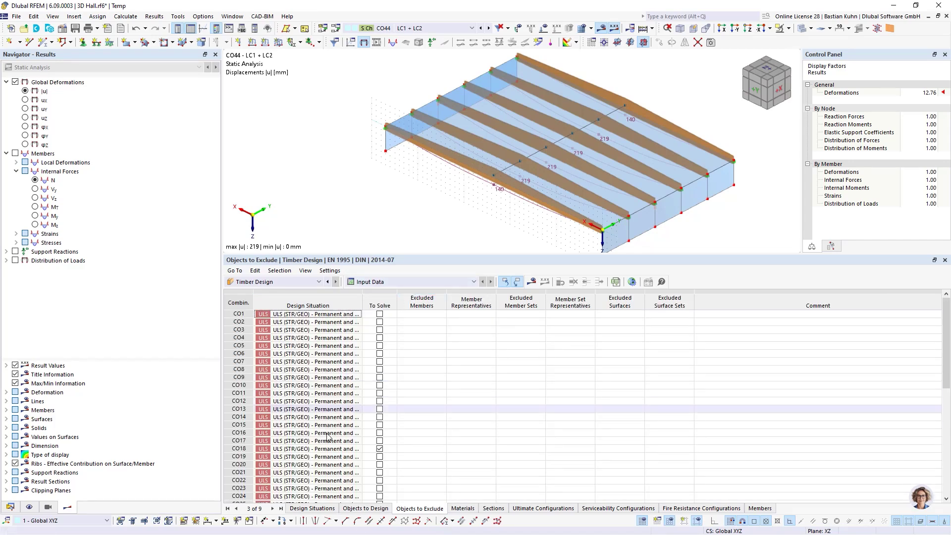
{"action": "left_click", "coordinate": [320, 507]}
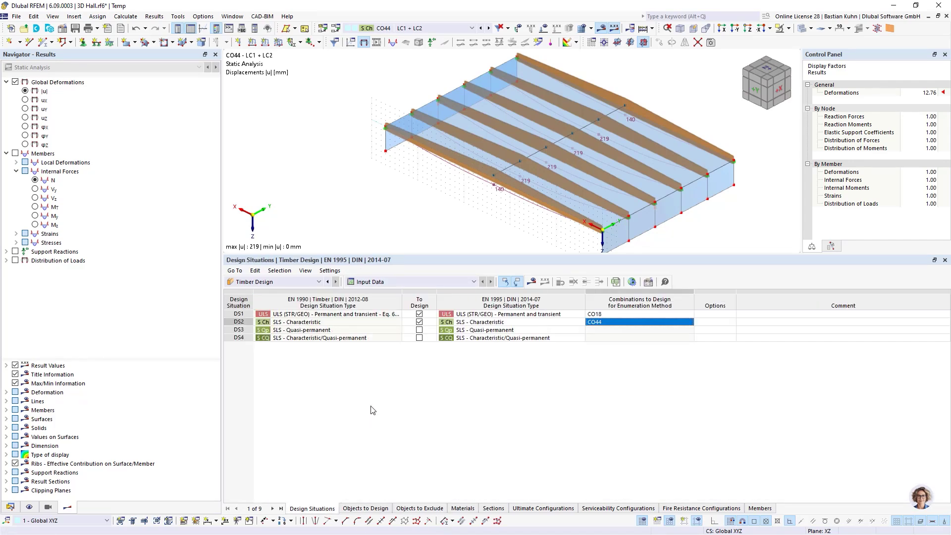
Include design situations DS3 and DS4 and all combinations of DS2 in the timber design, and calculate it.
{"action": "left_click", "coordinate": [419, 330]}
{"action": "left_click", "coordinate": [419, 338]}
{"action": "left_click", "coordinate": [624, 322]}
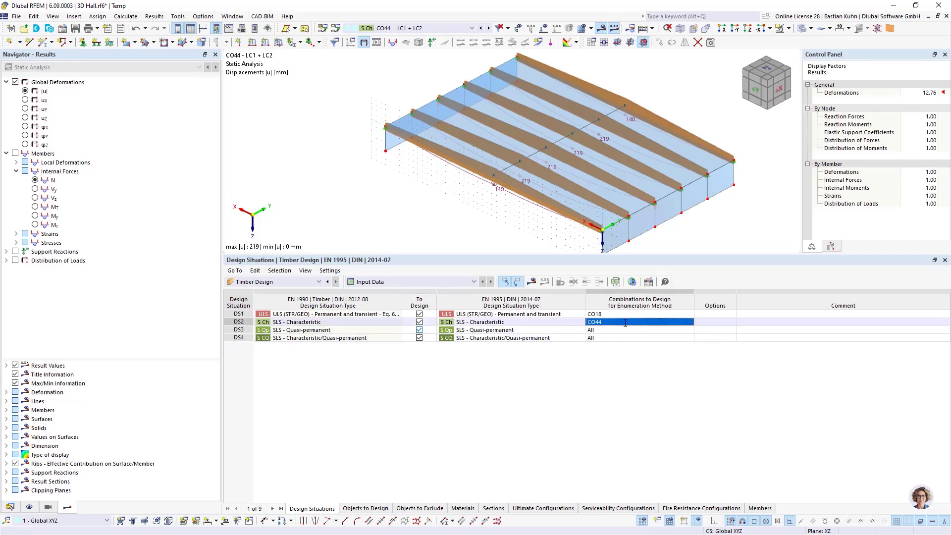
{"action": "left_click", "coordinate": [682, 322]}
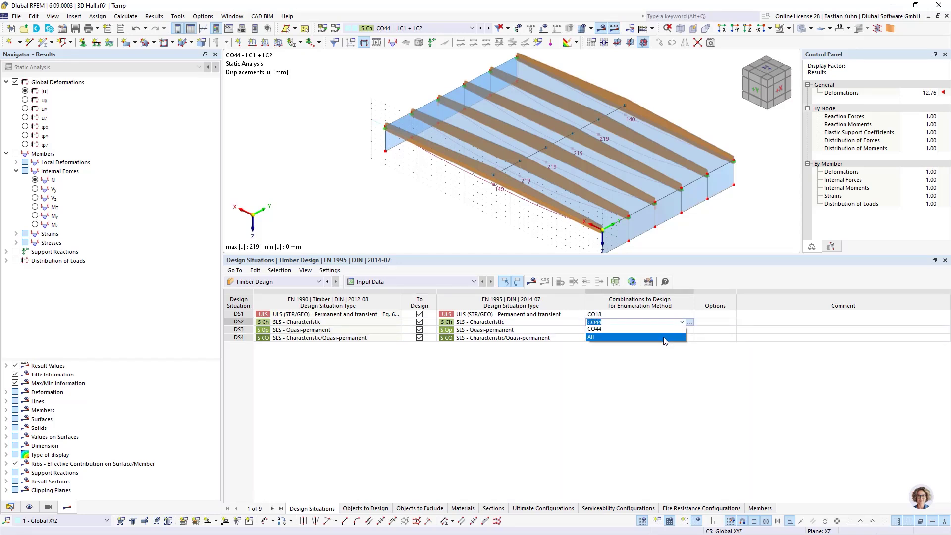
{"action": "left_click", "coordinate": [664, 338]}
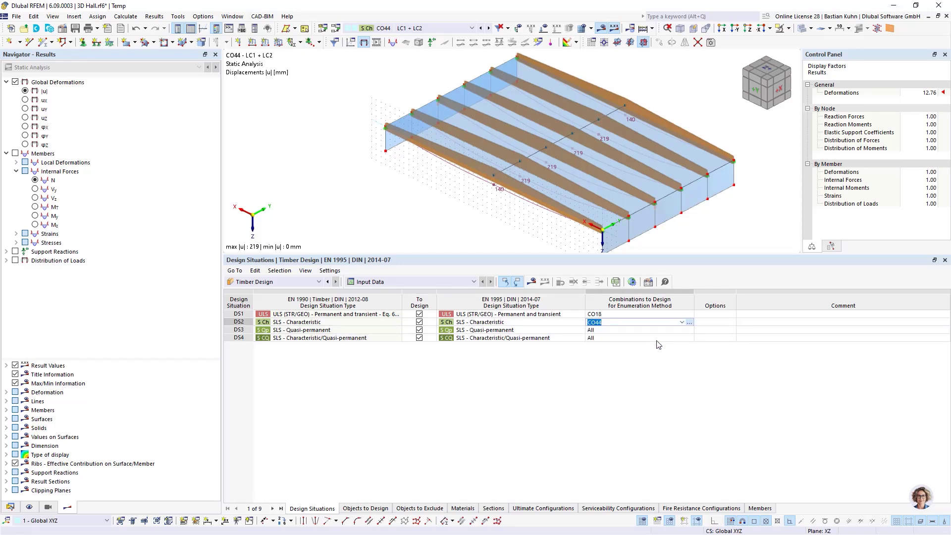
{"action": "left_click", "coordinate": [533, 282]}
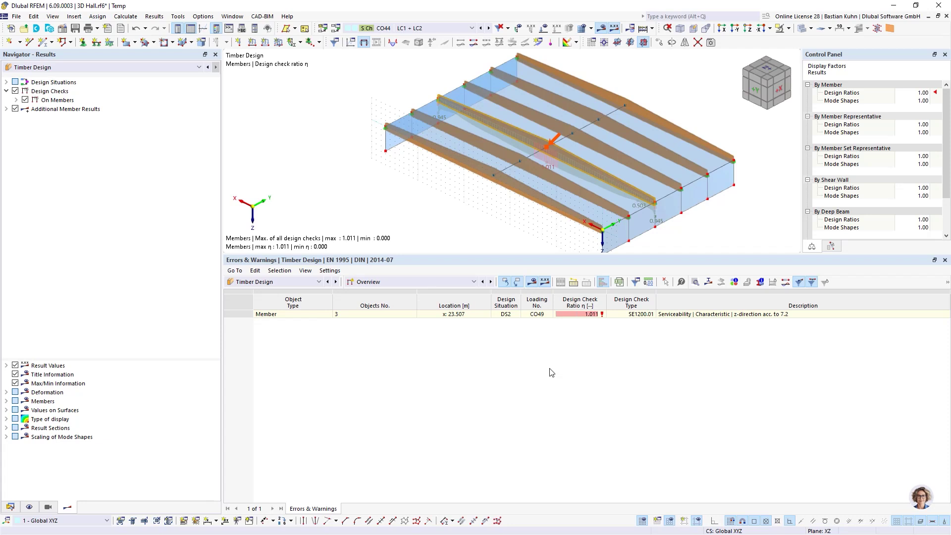
Review the design ratios on members by design situation, examining the characteristic z-direction serviceability check of member 3.
{"action": "left_click", "coordinate": [592, 315]}
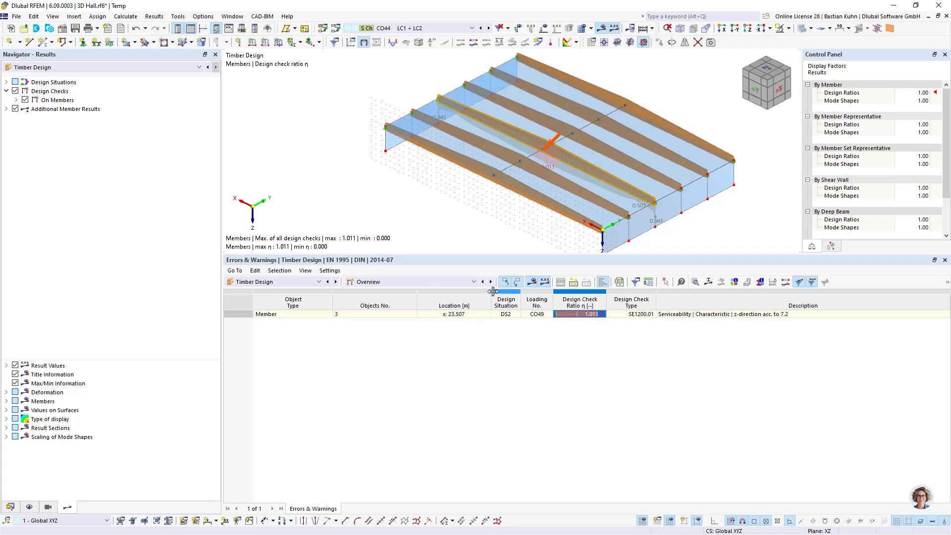
{"action": "left_click", "coordinate": [475, 285]}
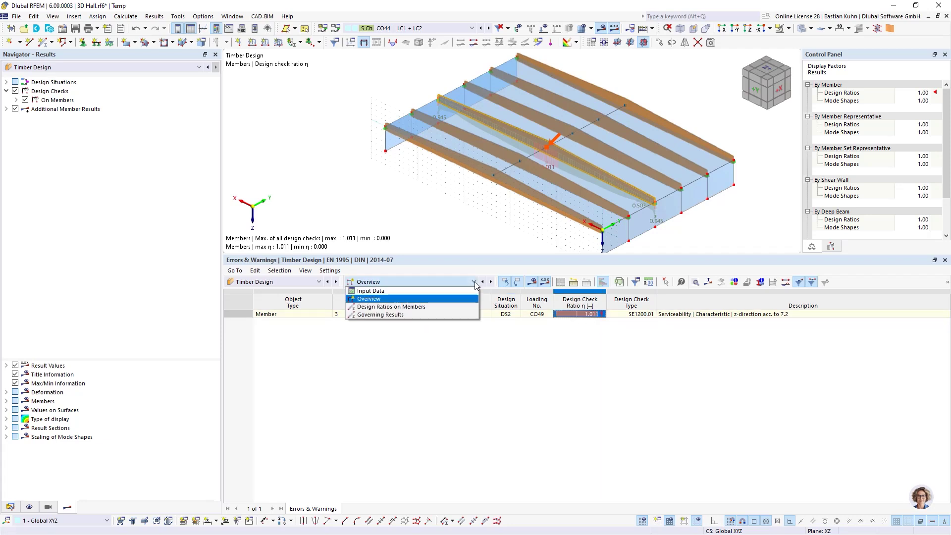
{"action": "left_click", "coordinate": [468, 307]}
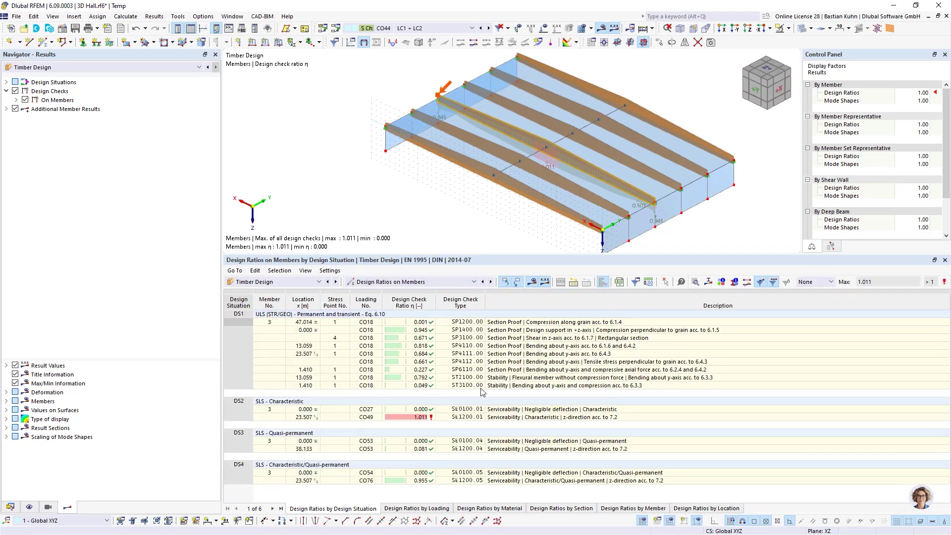
{"action": "left_click", "coordinate": [528, 418]}
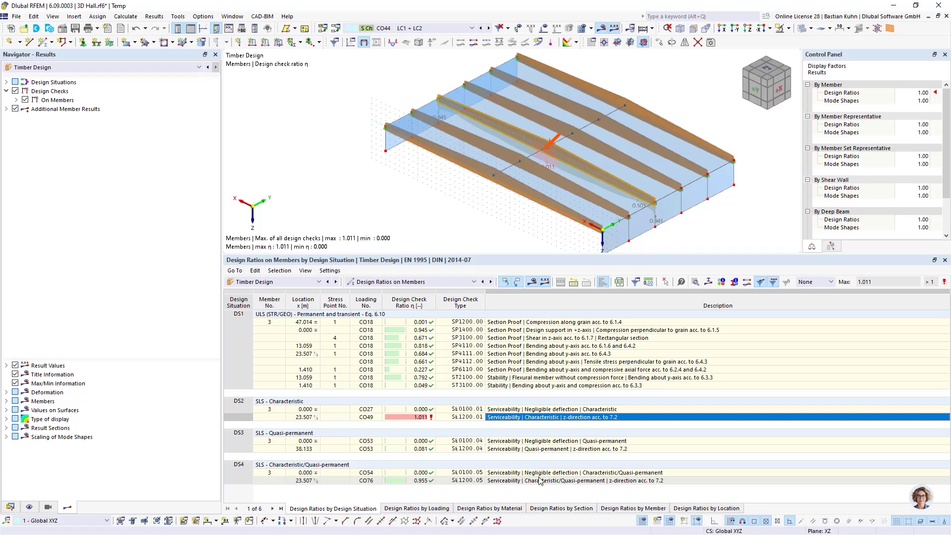
Examine the design check details for compression perpendicular to grain at member 3's design support in the +z-axis.
{"action": "left_click", "coordinate": [628, 330]}
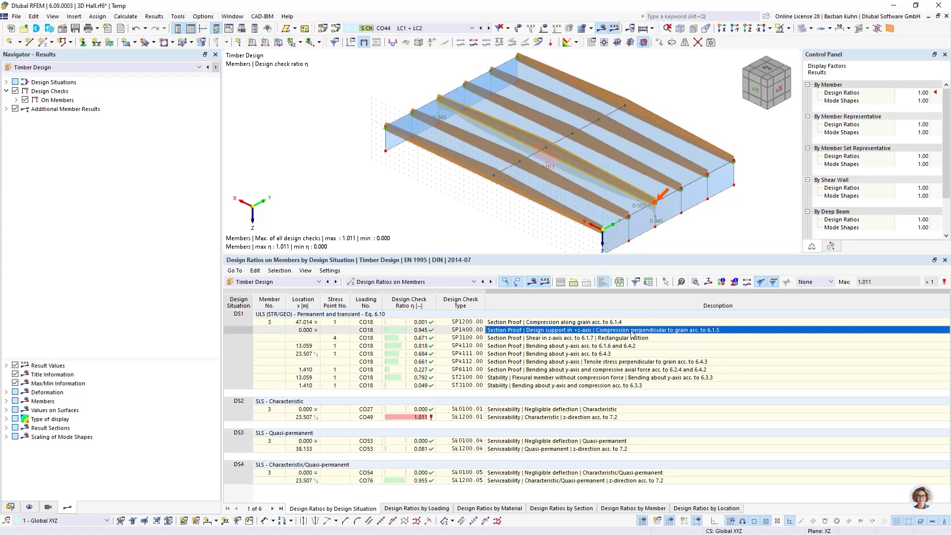
{"action": "double_click", "coordinate": [630, 331]}
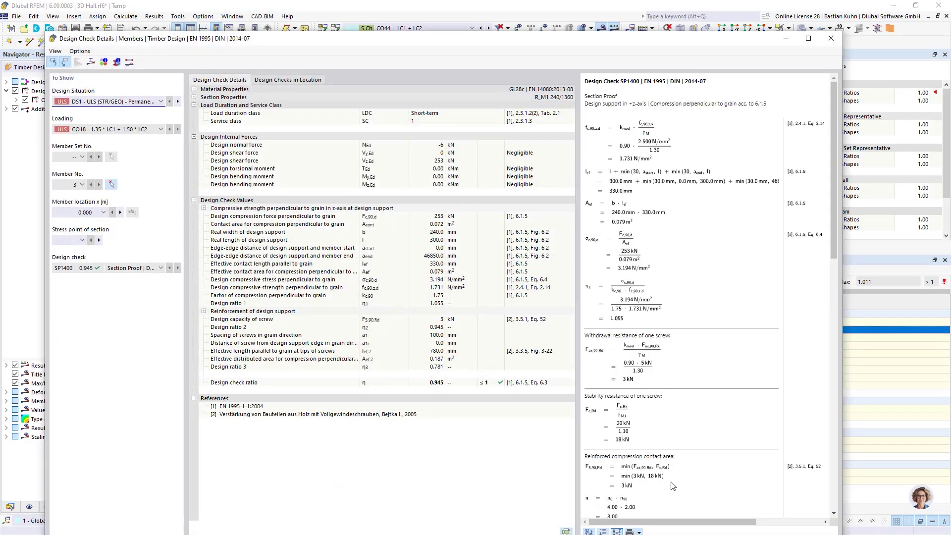
{"action": "left_click_drag", "start_coordinate": [693, 40], "coordinate": [710, 13]}
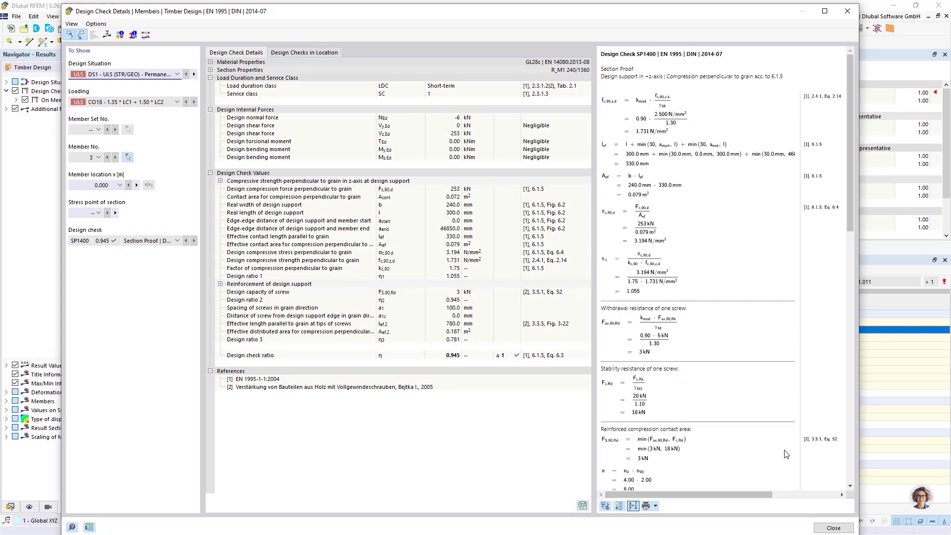
Print the SP1400 design check graphics directly on the PDF24 printer.
{"action": "left_click", "coordinate": [655, 506]}
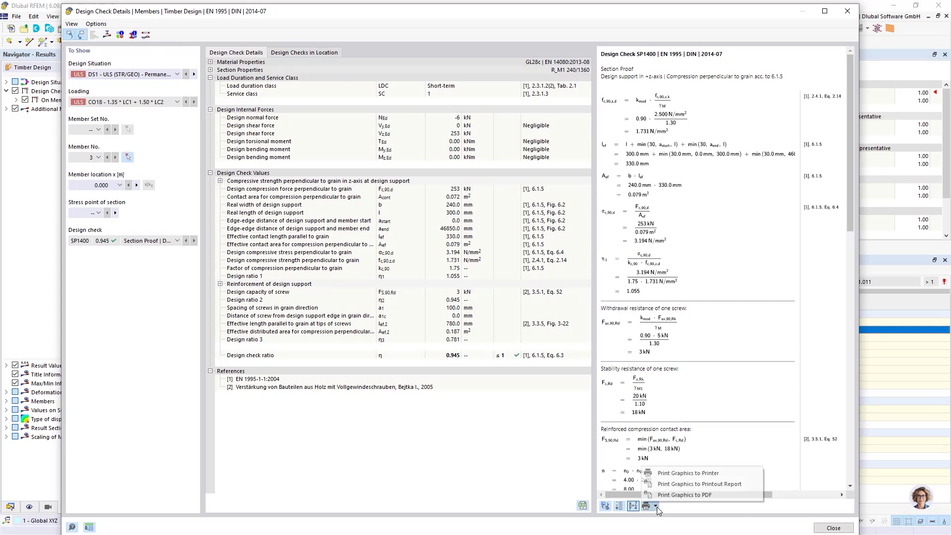
{"action": "key", "text": "Escape"}
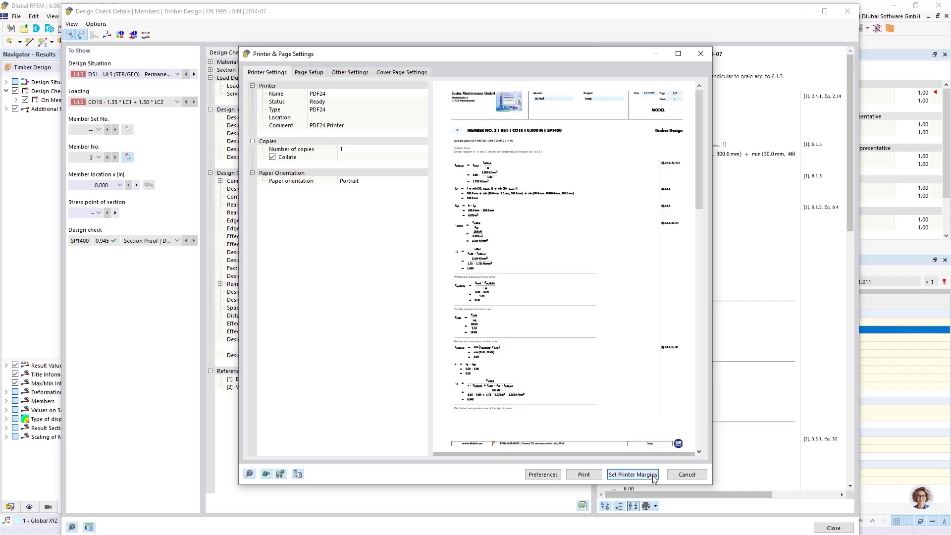
{"action": "left_click", "coordinate": [572, 476]}
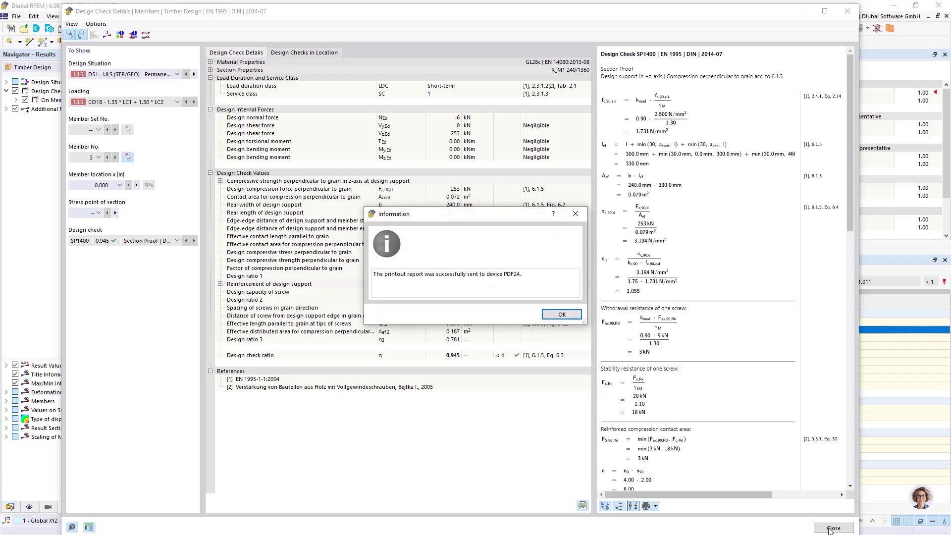
{"action": "left_click", "coordinate": [561, 315]}
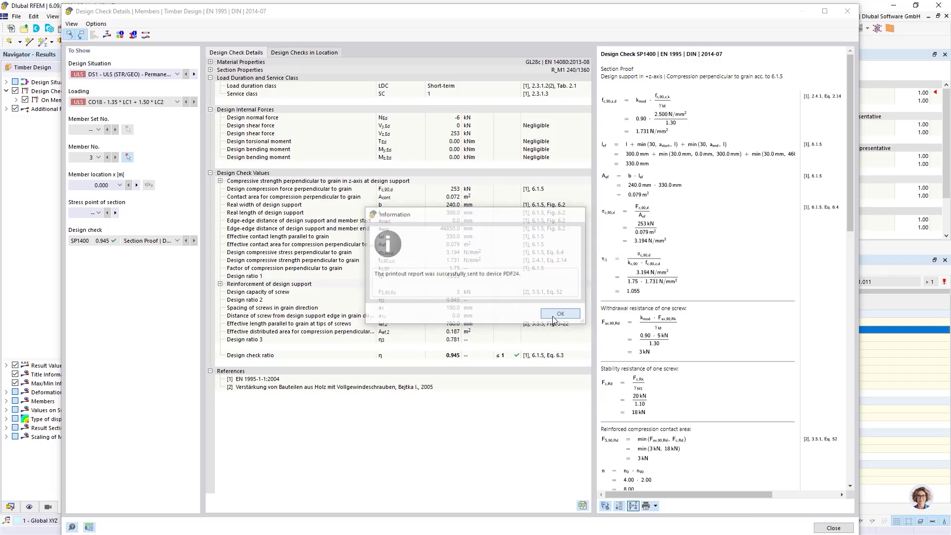
Send the SP1400 design check graphics to printout report 1, save and show the report, and close the check details.
{"action": "left_click", "coordinate": [656, 506]}
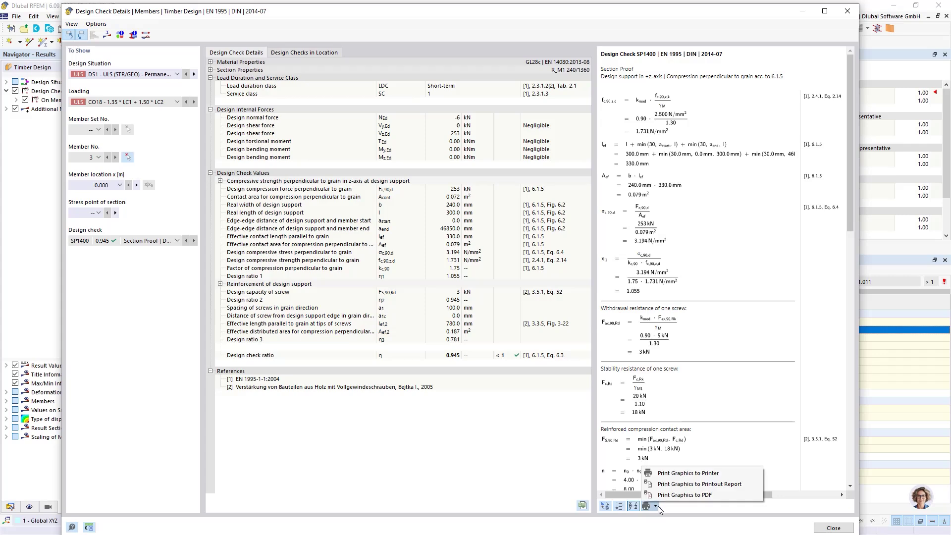
{"action": "left_click", "coordinate": [667, 482]}
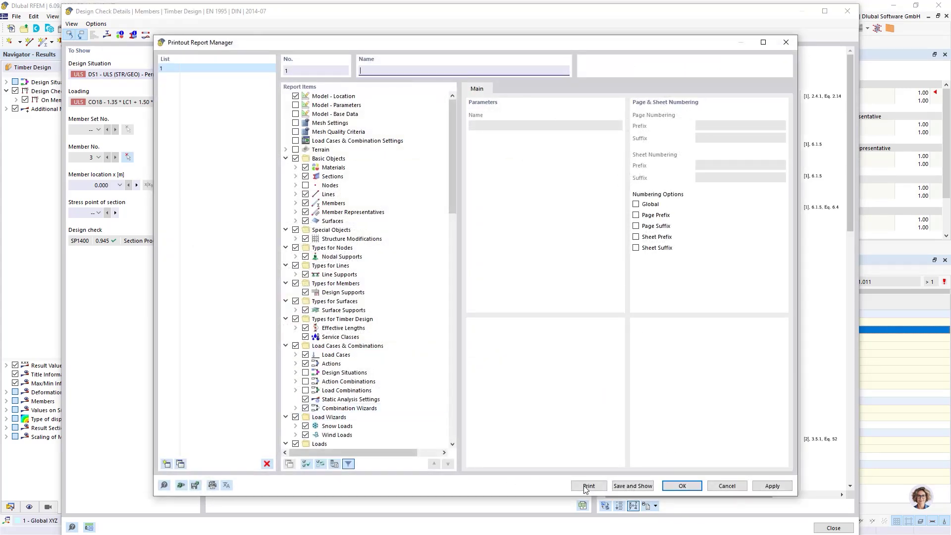
{"action": "left_click", "coordinate": [627, 487]}
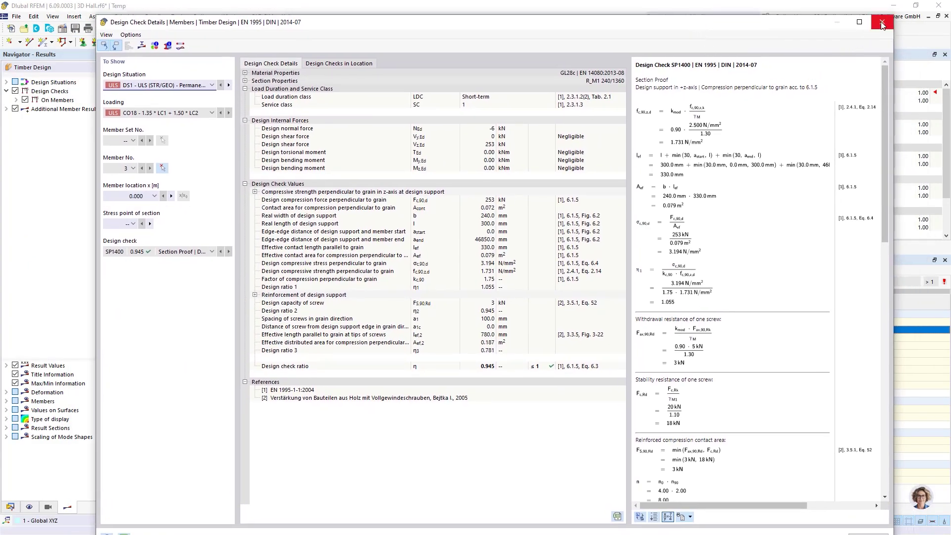
{"action": "left_click", "coordinate": [882, 23]}
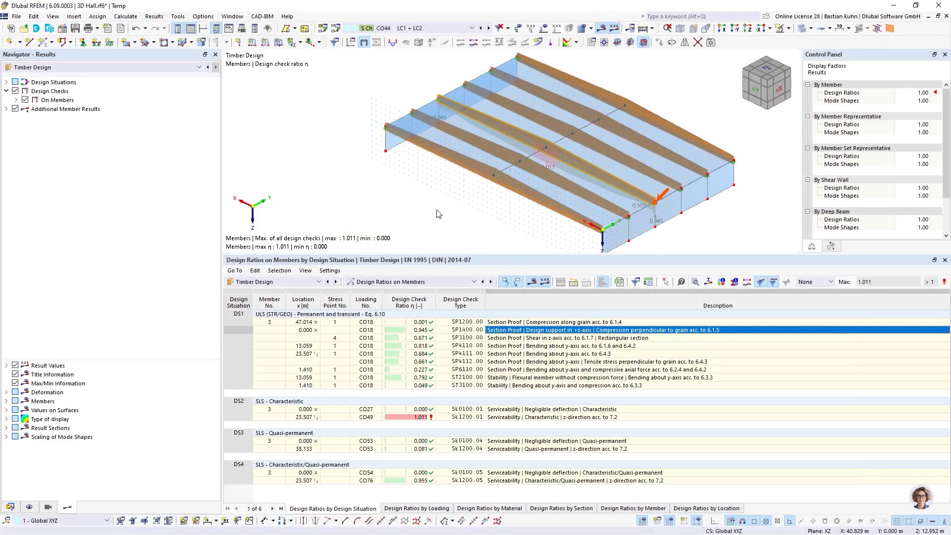
Zoom out and orbit the model to view the hall's roof beams from the side.
{"action": "scroll", "coordinate": [447, 210], "scroll_direction": "down", "scroll_amount": 3}
{"action": "middle_click_drag", "start_coordinate": [451, 198], "coordinate": [514, 144]}
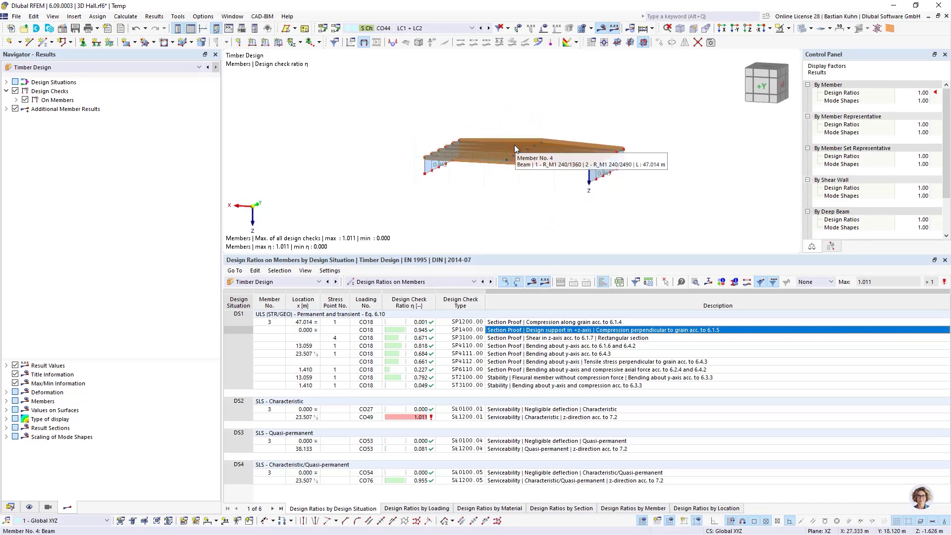